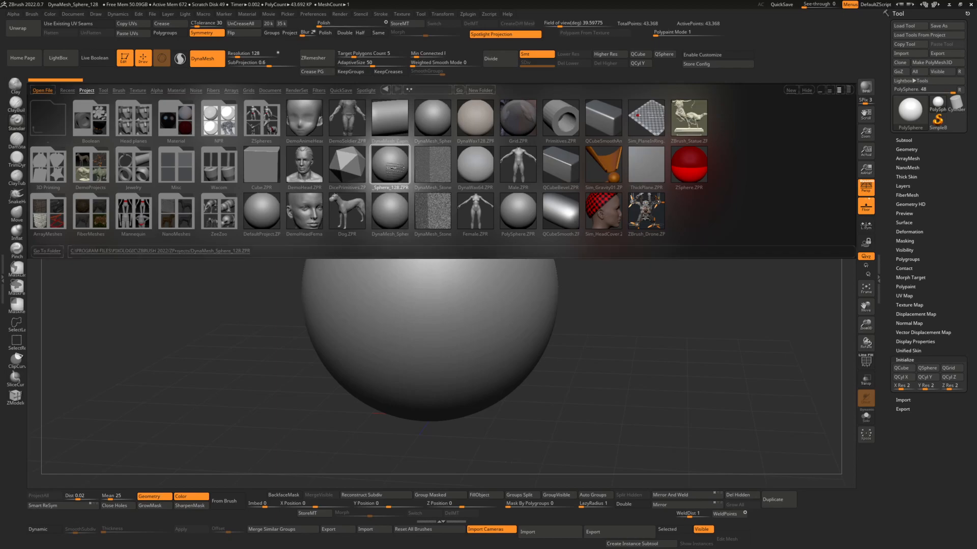
Step: Initialize the loaded DynaMesh sphere as a low-resolution QSphere
{"action": "left_click", "coordinate": [516, 299]}
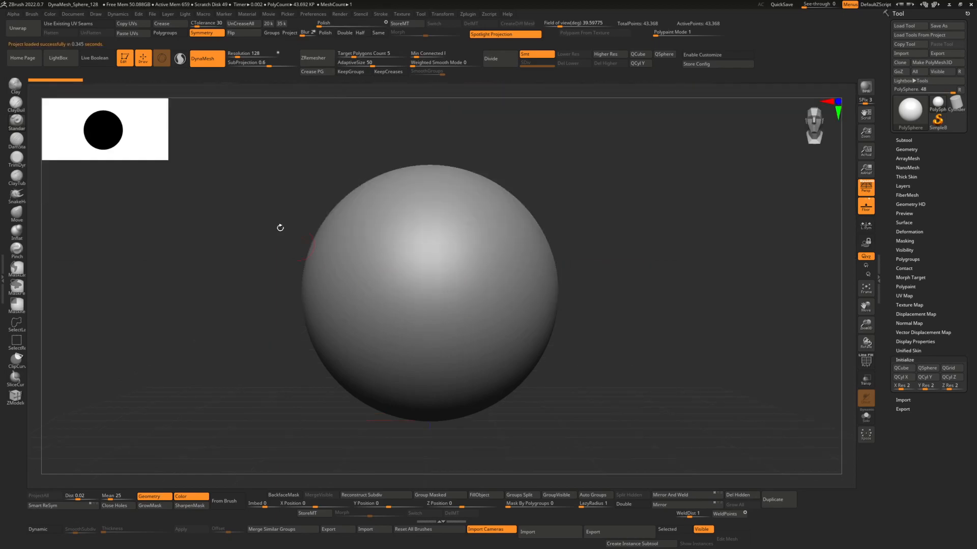
{"action": "left_click_drag", "start_coordinate": [617, 207], "coordinate": [609, 241]}
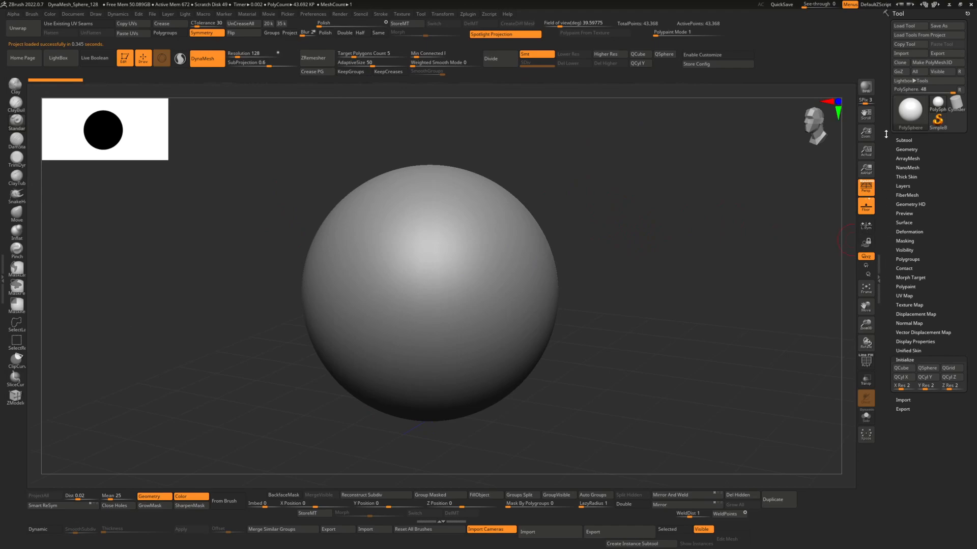
{"action": "left_click", "coordinate": [905, 360]}
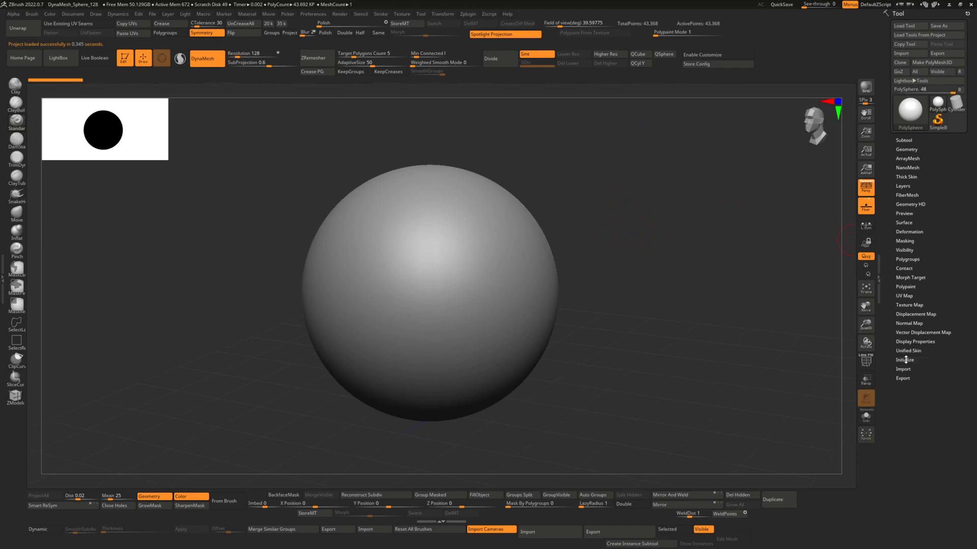
{"action": "left_click", "coordinate": [904, 360]}
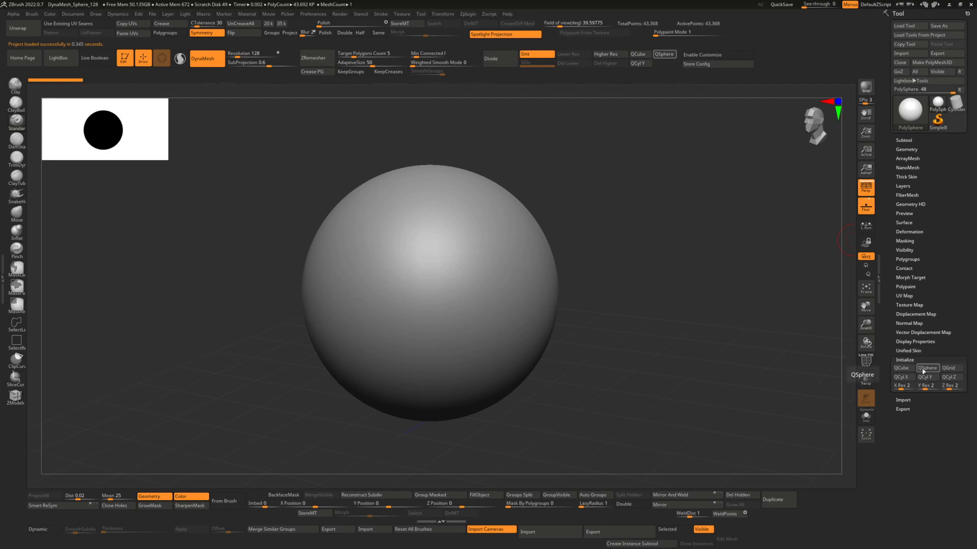
{"action": "left_click", "coordinate": [923, 369]}
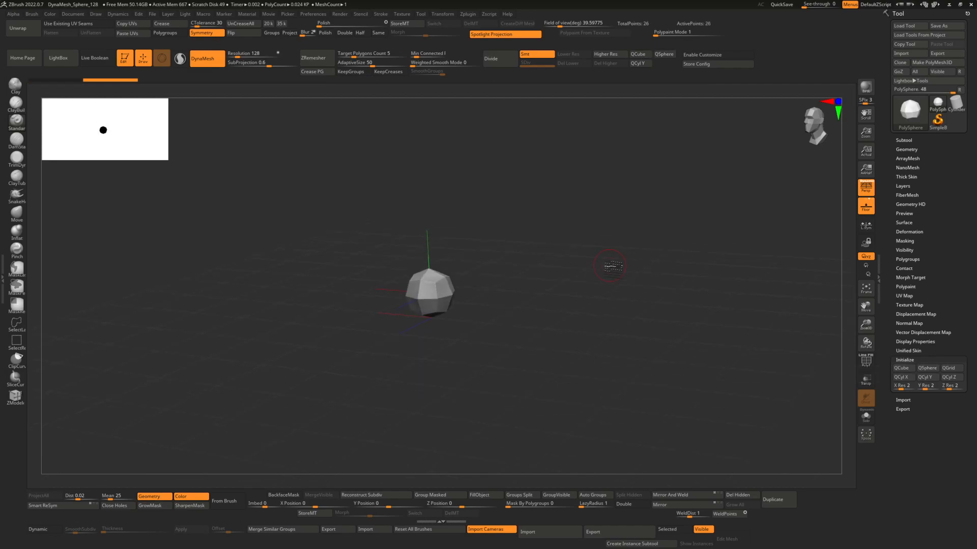
Step: Frame the faceted sphere in front view, adjust the brush settings and choose the Move brush
{"action": "key", "text": "f"}
{"action": "left_click_drag", "start_coordinate": [642, 275], "coordinate": [700, 275], "text": "shift"}
{"action": "left_click_drag", "start_coordinate": [811, 122], "coordinate": [807, 124]}
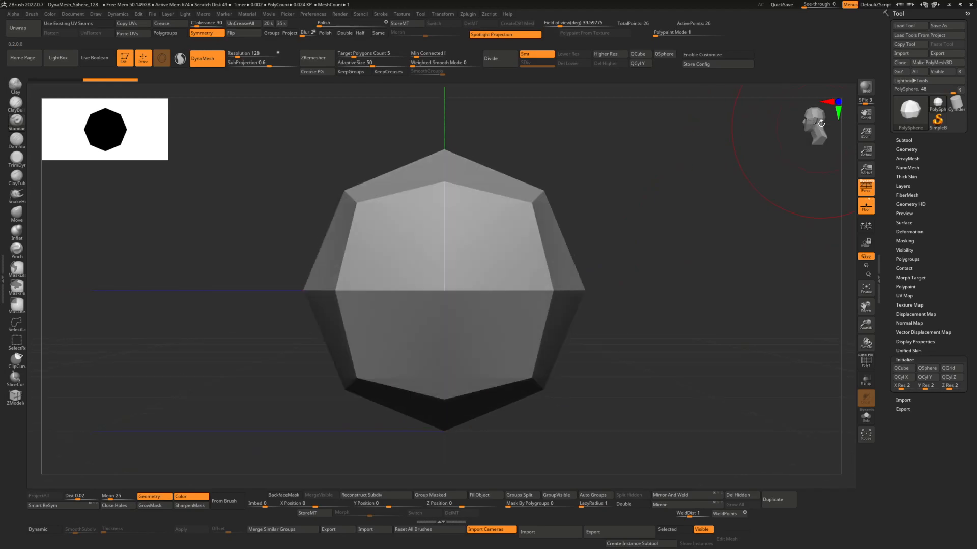
{"action": "left_click", "coordinate": [808, 119]}
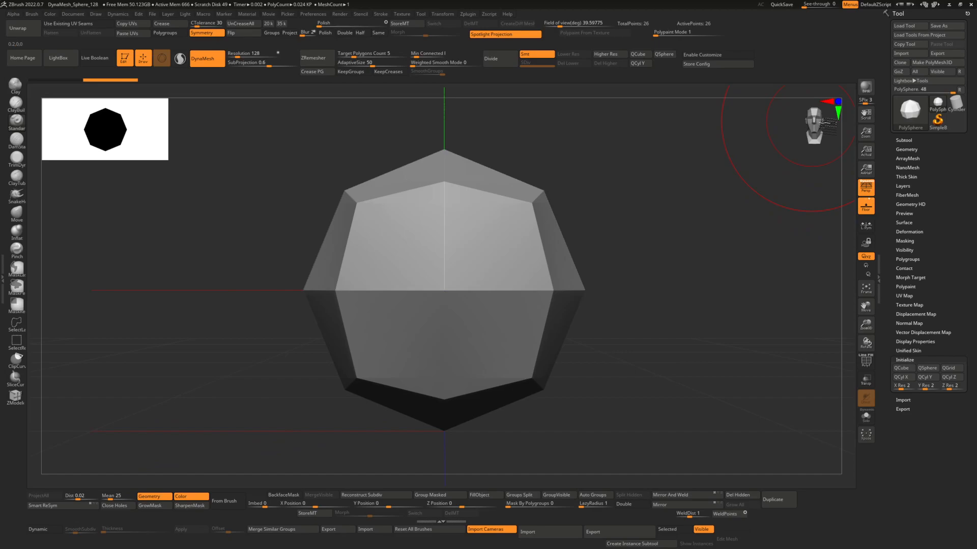
{"action": "mouse_move", "coordinate": [814, 122]}
{"action": "left_mouse_down"}
{"action": "mouse_move", "coordinate": [806, 124]}
{"action": "mouse_move", "coordinate": [815, 123]}
{"action": "left_mouse_up"}
{"action": "key", "text": "space"}
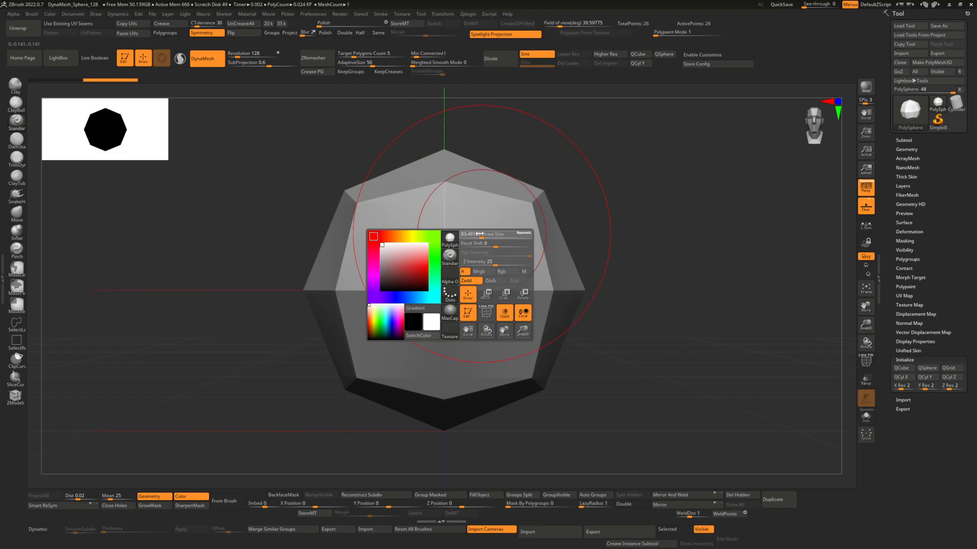
{"action": "mouse_move", "coordinate": [513, 239]}
{"action": "right_mouse_down"}
{"action": "mouse_move", "coordinate": [516, 212]}
{"action": "mouse_move", "coordinate": [499, 255]}
{"action": "mouse_move", "coordinate": [489, 237]}
{"action": "mouse_move", "coordinate": [471, 252]}
{"action": "right_mouse_up"}
{"action": "key", "text": "space"}
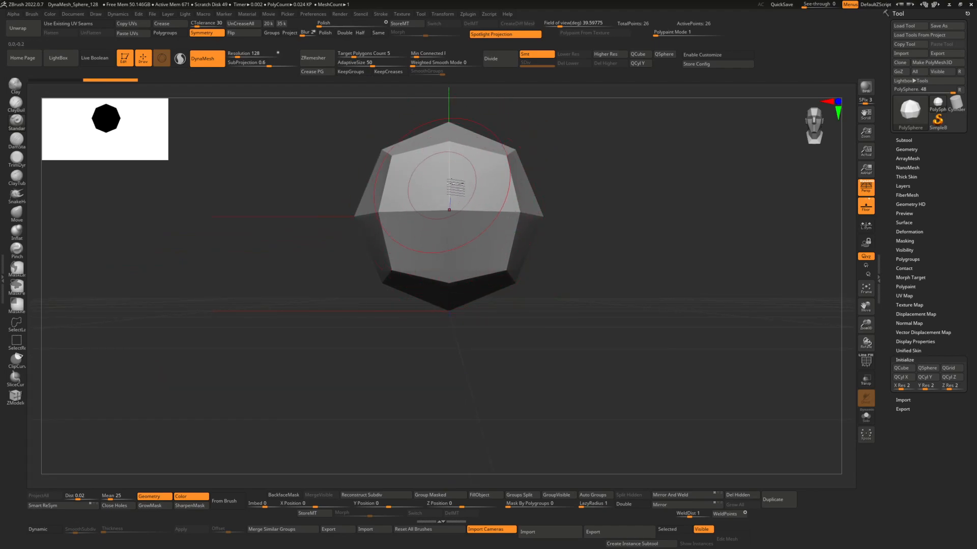
{"action": "right_click_drag", "start_coordinate": [448, 185], "coordinate": [442, 262], "text": "shift"}
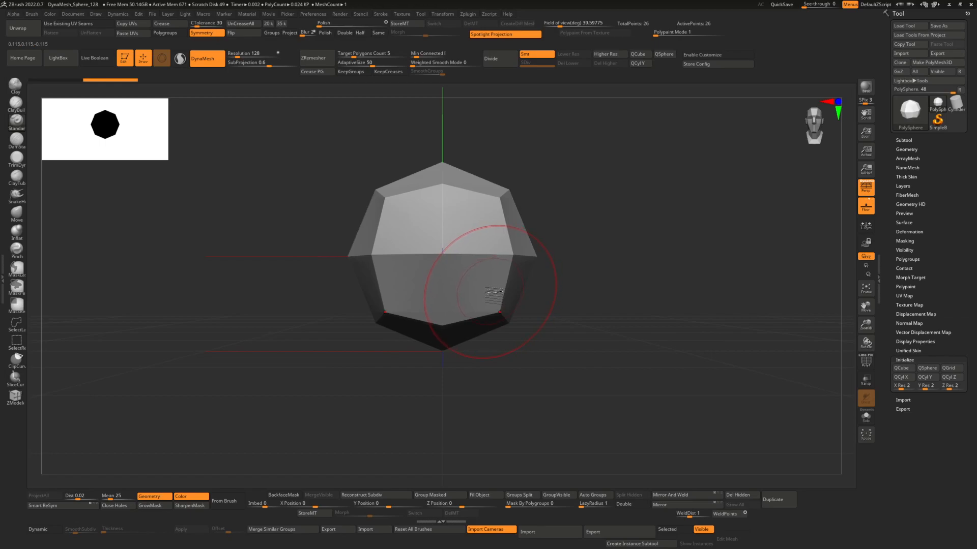
{"action": "key", "text": "b"}
{"action": "key", "text": "m"}
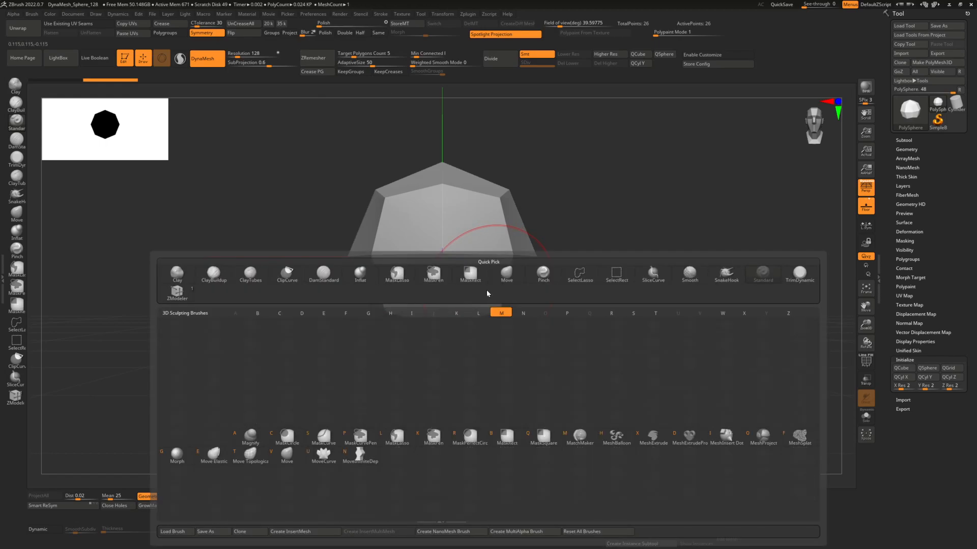
{"action": "key", "text": "v"}
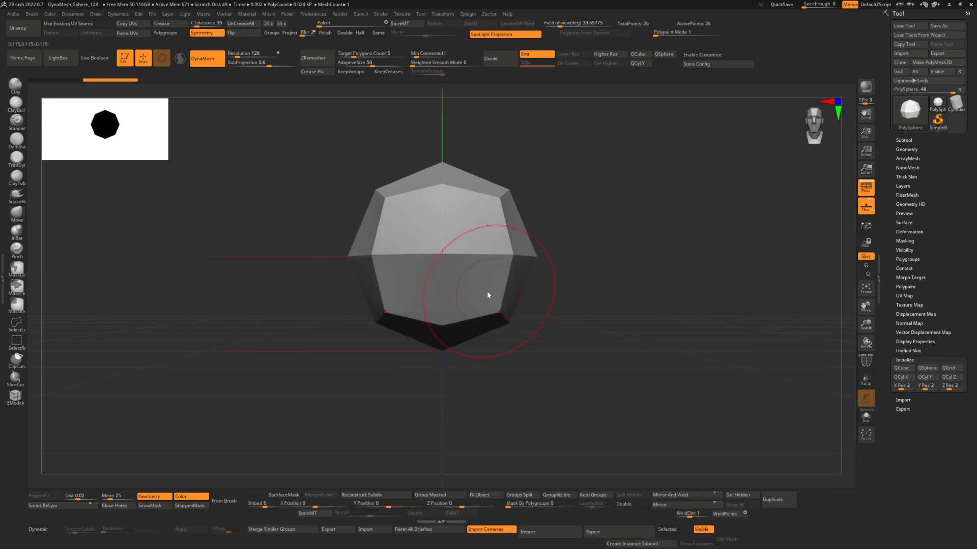
Step: Shape the sphere into a rough head with the Move brush, narrowing its sides and pulling the lower front down into a jaw
{"action": "mouse_move", "coordinate": [508, 311]}
{"action": "right_mouse_down"}
{"action": "mouse_move", "coordinate": [460, 309]}
{"action": "mouse_move", "coordinate": [497, 317]}
{"action": "right_mouse_up"}
{"action": "left_click_drag", "start_coordinate": [491, 325], "coordinate": [465, 379]}
{"action": "left_click_drag", "start_coordinate": [503, 319], "coordinate": [497, 353]}
{"action": "mouse_move", "coordinate": [559, 329]}
{"action": "left_mouse_down"}
{"action": "mouse_move", "coordinate": [557, 372]}
{"action": "mouse_move", "coordinate": [563, 354]}
{"action": "left_mouse_up"}
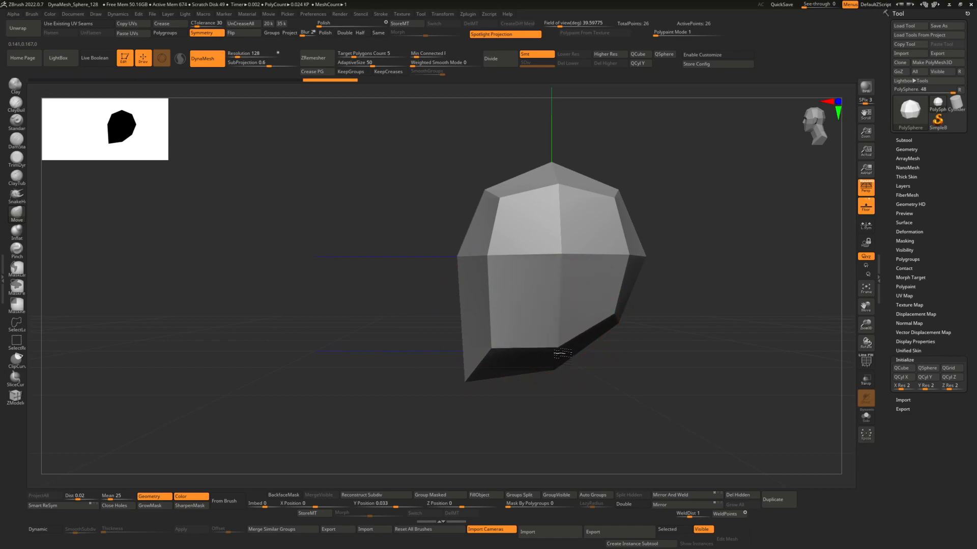
{"action": "mouse_move", "coordinate": [497, 333]}
{"action": "right_mouse_down"}
{"action": "mouse_move", "coordinate": [548, 323]}
{"action": "mouse_move", "coordinate": [510, 286]}
{"action": "mouse_move", "coordinate": [546, 274]}
{"action": "mouse_move", "coordinate": [522, 272]}
{"action": "mouse_move", "coordinate": [516, 239]}
{"action": "mouse_move", "coordinate": [497, 279]}
{"action": "right_mouse_up"}
{"action": "right_click_drag", "start_coordinate": [549, 301], "coordinate": [507, 148]}
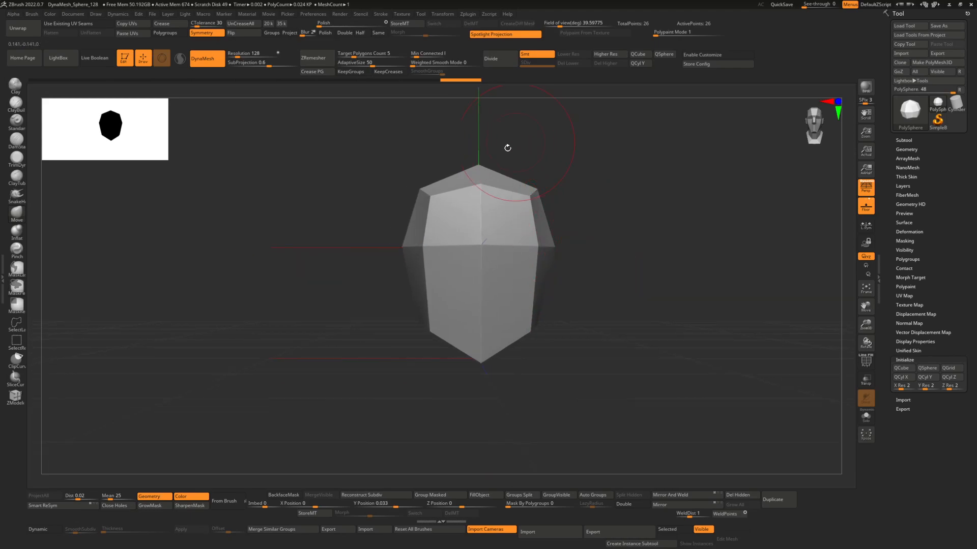
Step: Divide the head mesh once with Smt subdivision smoothing turned off, and display its polyframe
{"action": "left_click", "coordinate": [904, 148]}
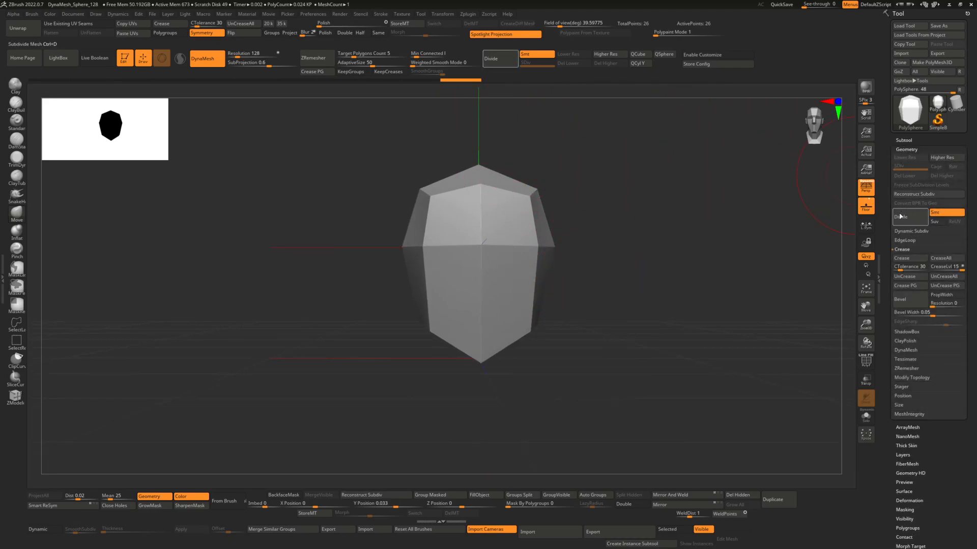
{"action": "left_click", "coordinate": [942, 213]}
{"action": "left_click", "coordinate": [909, 220]}
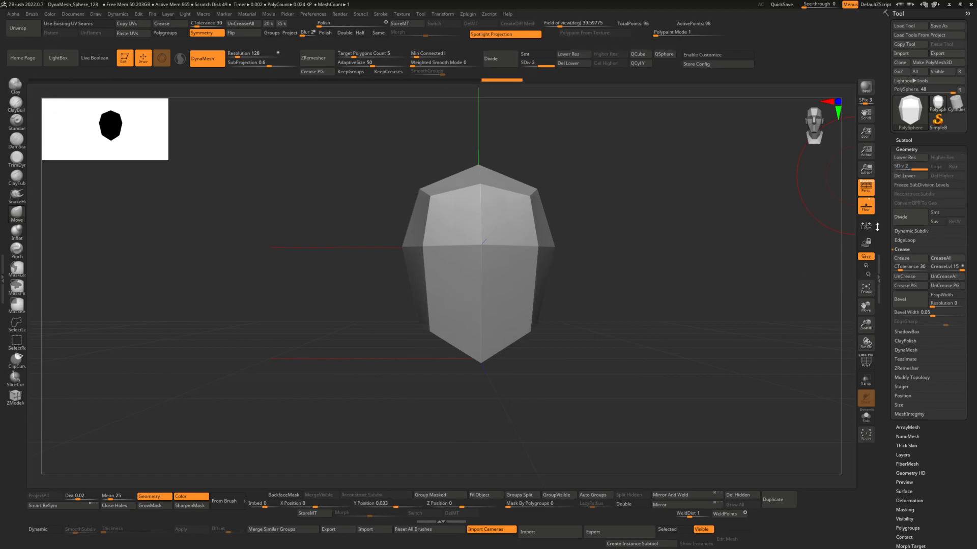
{"action": "left_click", "coordinate": [865, 361]}
{"action": "mouse_move", "coordinate": [522, 163]}
{"action": "left_mouse_down"}
{"action": "mouse_move", "coordinate": [548, 231]}
{"action": "mouse_move", "coordinate": [514, 219]}
{"action": "left_mouse_up"}
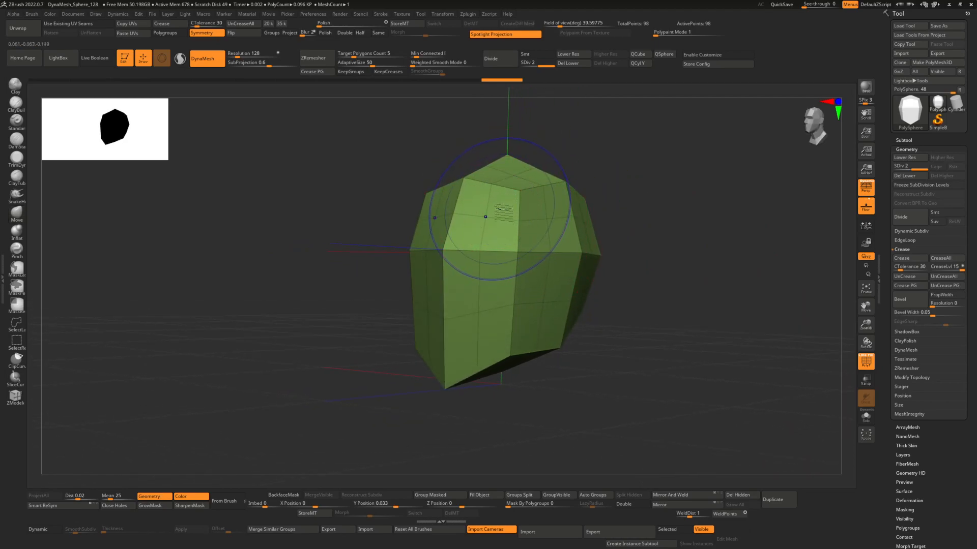
{"action": "mouse_move", "coordinate": [486, 201]}
{"action": "left_mouse_down", "text": "shift"}
{"action": "mouse_move", "coordinate": [478, 309]}
{"action": "mouse_move", "coordinate": [462, 351]}
{"action": "mouse_move", "coordinate": [475, 314]}
{"action": "mouse_move", "coordinate": [468, 273]}
{"action": "mouse_move", "coordinate": [504, 254]}
{"action": "mouse_move", "coordinate": [545, 290]}
{"action": "left_mouse_up", "text": "shift"}
{"action": "key", "text": "ctrl+z"}
{"action": "key", "text": "ctrl+z"}
{"action": "key", "text": "ctrl+z"}
{"action": "key", "text": "ctrl+z"}
{"action": "key", "text": "ctrl+z"}
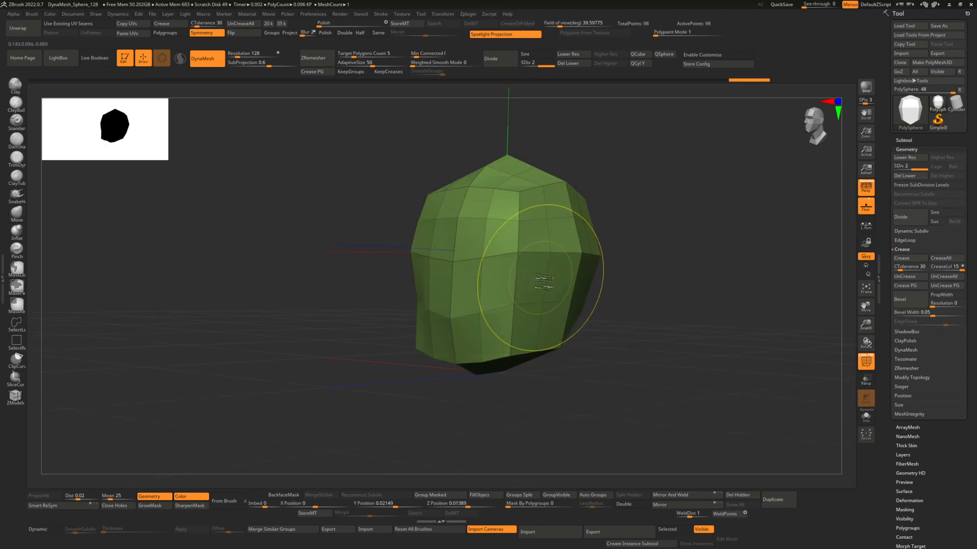
{"action": "key", "text": "ctrl+z"}
{"action": "key", "text": "ctrl+z"}
{"action": "key", "text": "ctrl+z"}
{"action": "key", "text": "ctrl+z"}
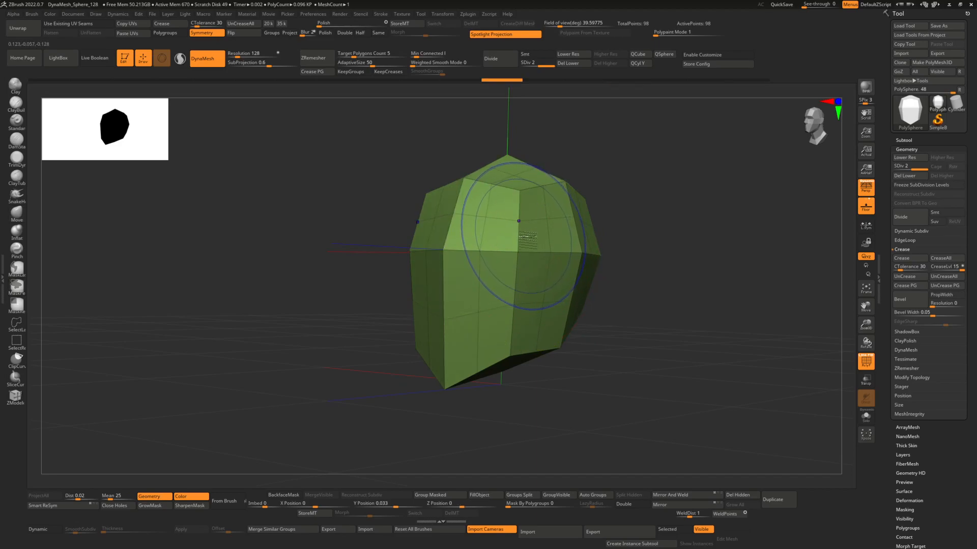
Step: Lower the Smooth brush's Z Intensity and lightly smooth the forehead, cranium and back of the head
{"action": "key", "text": "space"}
{"action": "left_click_drag", "start_coordinate": [569, 263], "coordinate": [543, 263]}
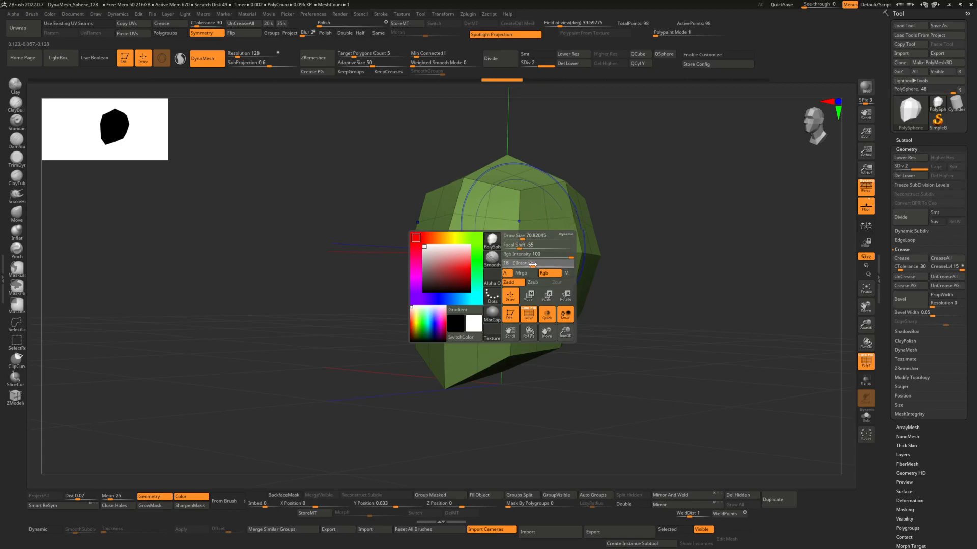
{"action": "mouse_move", "coordinate": [530, 229]}
{"action": "left_mouse_down", "text": "shift"}
{"action": "mouse_move", "coordinate": [514, 305]}
{"action": "mouse_move", "coordinate": [501, 178]}
{"action": "mouse_move", "coordinate": [460, 346]}
{"action": "mouse_move", "coordinate": [488, 356]}
{"action": "mouse_move", "coordinate": [506, 347]}
{"action": "mouse_move", "coordinate": [526, 310]}
{"action": "left_mouse_up", "text": "shift"}
{"action": "right_click_drag", "start_coordinate": [527, 311], "coordinate": [575, 334]}
{"action": "left_click_drag", "start_coordinate": [574, 334], "coordinate": [614, 168], "text": "shift"}
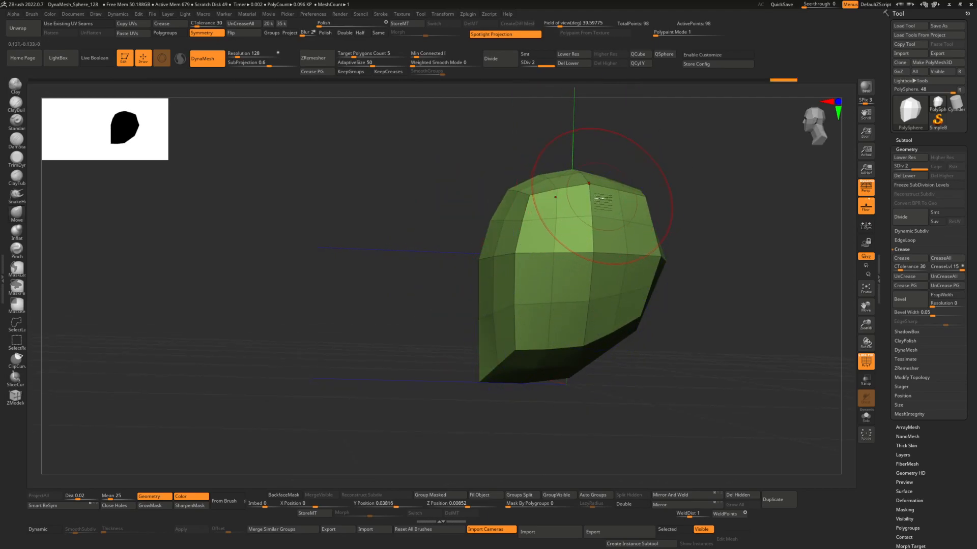
{"action": "right_click_drag", "start_coordinate": [589, 185], "coordinate": [578, 229]}
{"action": "mouse_move", "coordinate": [578, 229]}
{"action": "left_mouse_down", "text": "shift"}
{"action": "mouse_move", "coordinate": [602, 219]}
{"action": "mouse_move", "coordinate": [568, 304]}
{"action": "left_mouse_up", "text": "shift"}
{"action": "key", "text": "ctrl+z"}
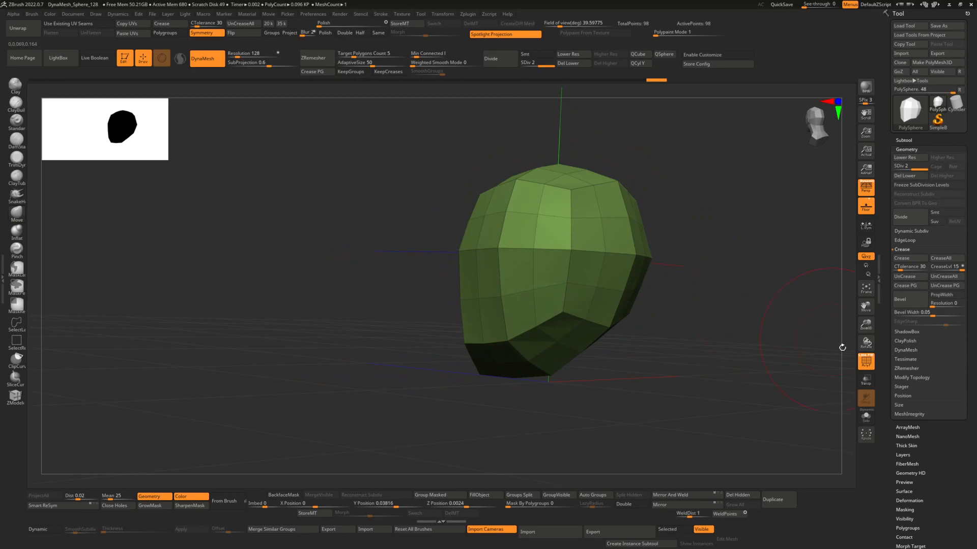
Step: Compare the head's planes with the polyframe off and on from several angles
{"action": "left_click", "coordinate": [869, 369]}
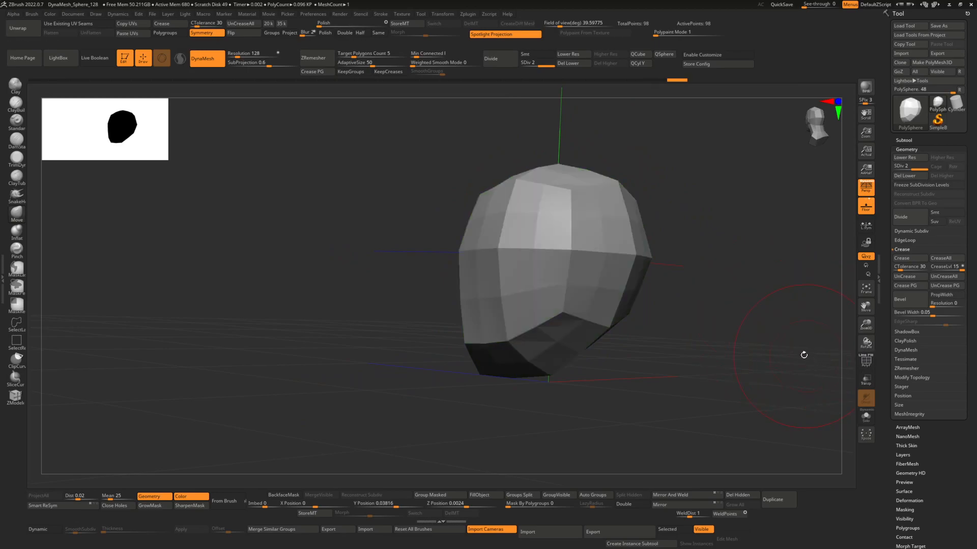
{"action": "key", "text": "shift+f"}
{"action": "key", "text": "shift+f"}
{"action": "key", "text": "shift+f"}
{"action": "key", "text": "shift+f"}
{"action": "key", "text": "shift+f"}
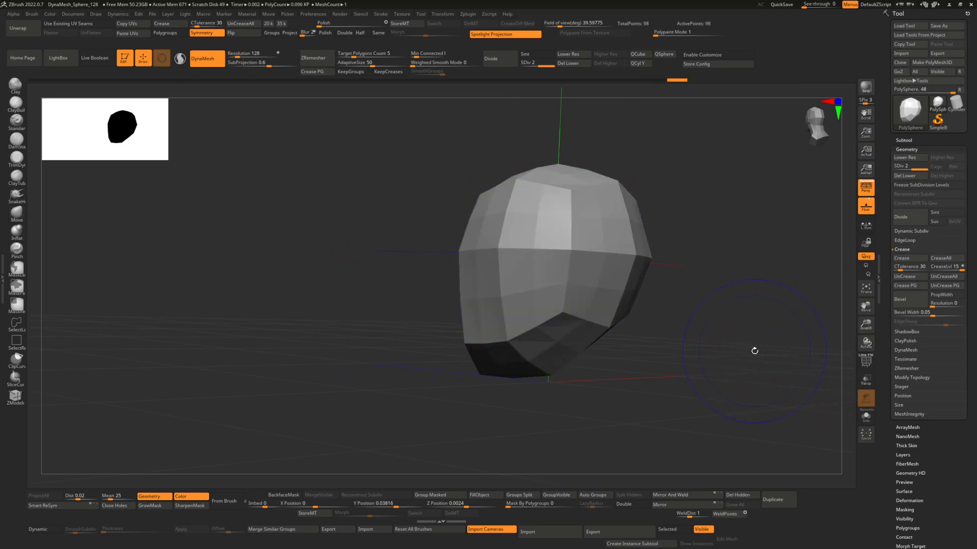
{"action": "mouse_move", "coordinate": [698, 331]}
{"action": "left_mouse_down"}
{"action": "mouse_move", "coordinate": [722, 325]}
{"action": "mouse_move", "coordinate": [766, 336]}
{"action": "left_mouse_up"}
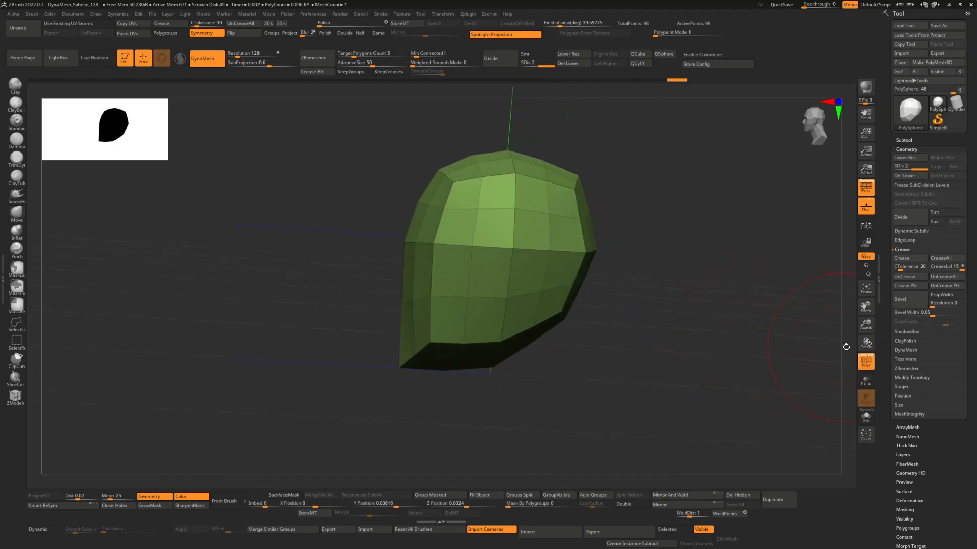
{"action": "left_click", "coordinate": [871, 358]}
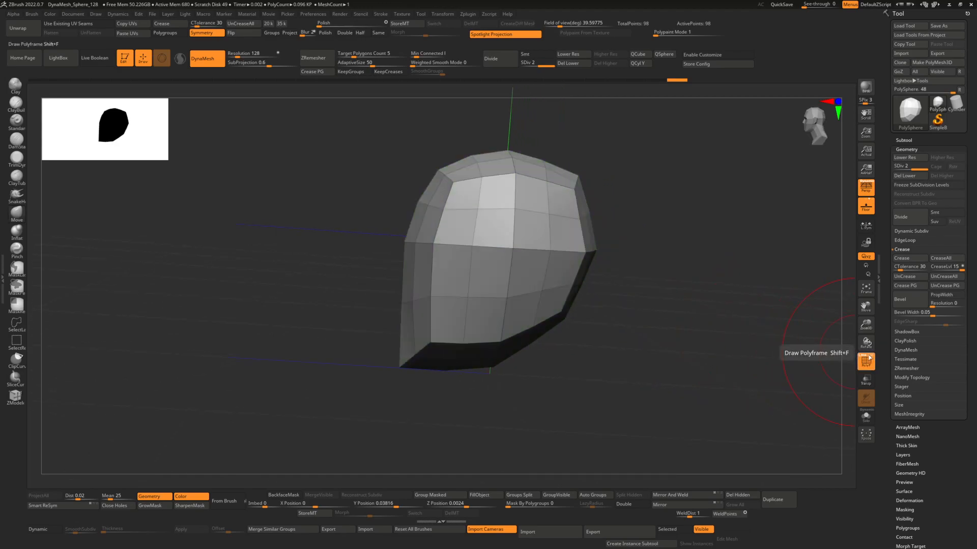
{"action": "left_click", "coordinate": [870, 359]}
{"action": "left_click_drag", "start_coordinate": [651, 324], "coordinate": [711, 320]}
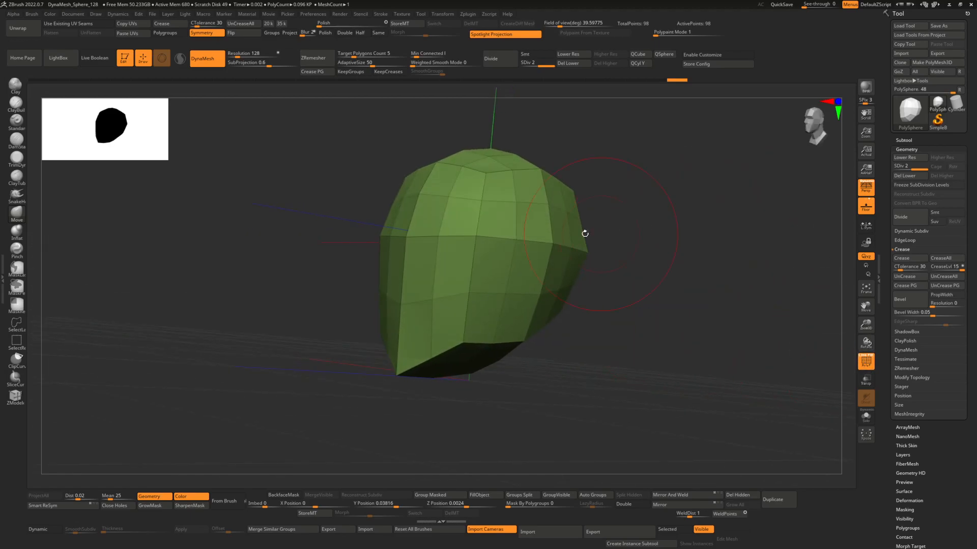
Step: Adjust the brush size and pull the brow and nose area of the face profile forward with the Move brush
{"action": "left_click_drag", "start_coordinate": [582, 233], "coordinate": [562, 219], "text": "shift"}
{"action": "mouse_move", "coordinate": [546, 245]}
{"action": "right_mouse_down"}
{"action": "mouse_move", "coordinate": [515, 301]}
{"action": "mouse_move", "coordinate": [427, 277]}
{"action": "mouse_move", "coordinate": [454, 316]}
{"action": "right_mouse_up"}
{"action": "key", "text": "space"}
{"action": "left_click_drag", "start_coordinate": [481, 265], "coordinate": [472, 265]}
{"action": "mouse_move", "coordinate": [519, 213]}
{"action": "right_mouse_down", "text": "ctrl"}
{"action": "mouse_move", "coordinate": [485, 243]}
{"action": "mouse_move", "coordinate": [501, 252]}
{"action": "mouse_move", "coordinate": [482, 257]}
{"action": "right_mouse_up", "text": "ctrl"}
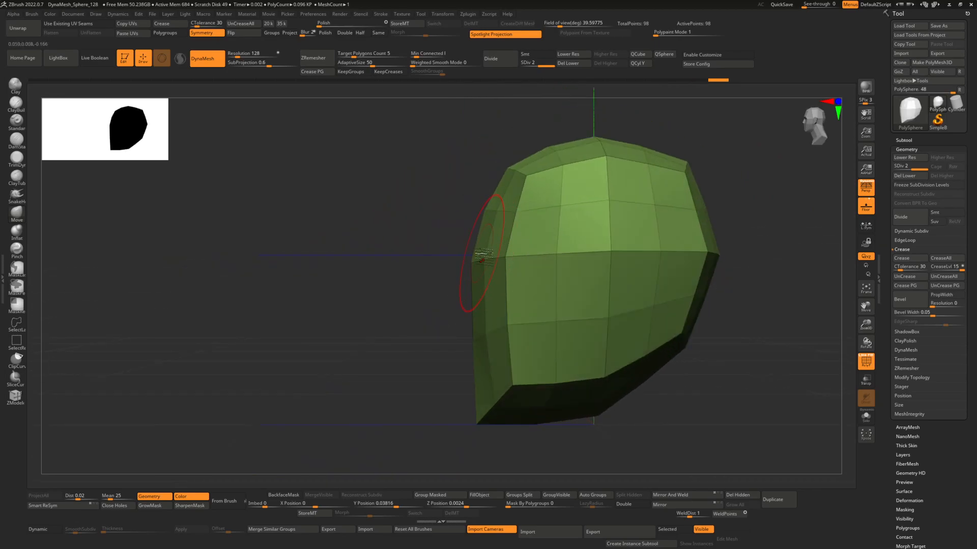
{"action": "mouse_move", "coordinate": [519, 213]}
{"action": "right_mouse_down", "text": "ctrl"}
{"action": "mouse_move", "coordinate": [496, 235]}
{"action": "mouse_move", "coordinate": [539, 234]}
{"action": "right_mouse_up", "text": "ctrl"}
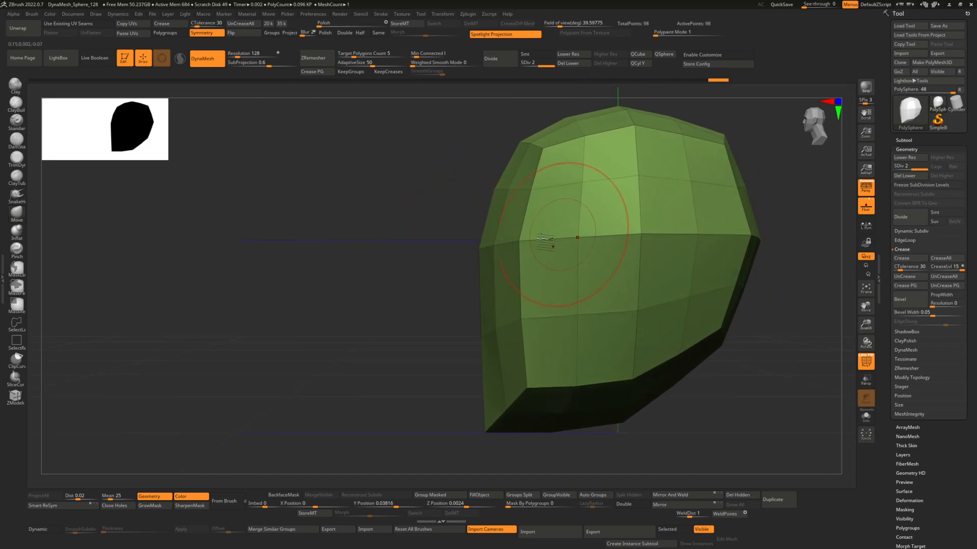
{"action": "left_click_drag", "start_coordinate": [486, 246], "coordinate": [474, 243]}
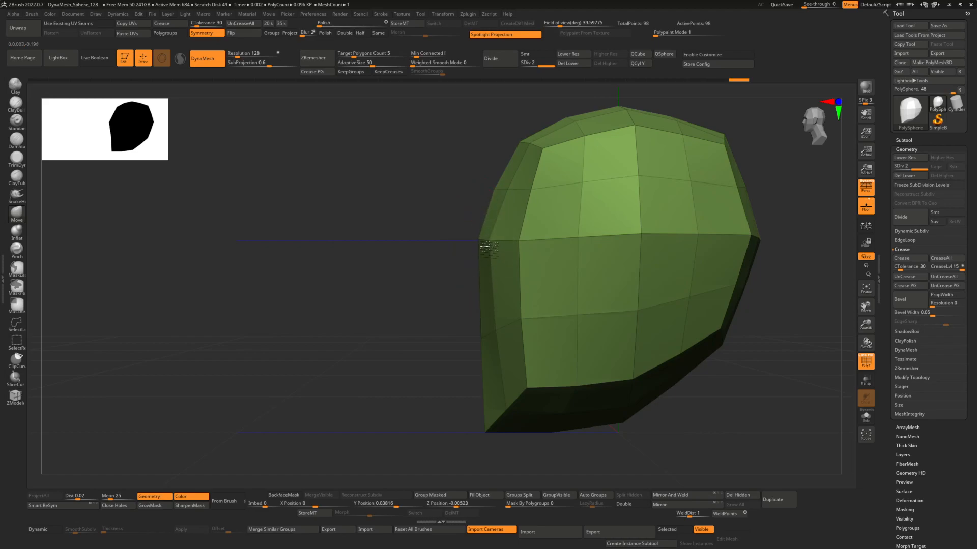
{"action": "right_click_drag", "start_coordinate": [458, 175], "coordinate": [469, 240]}
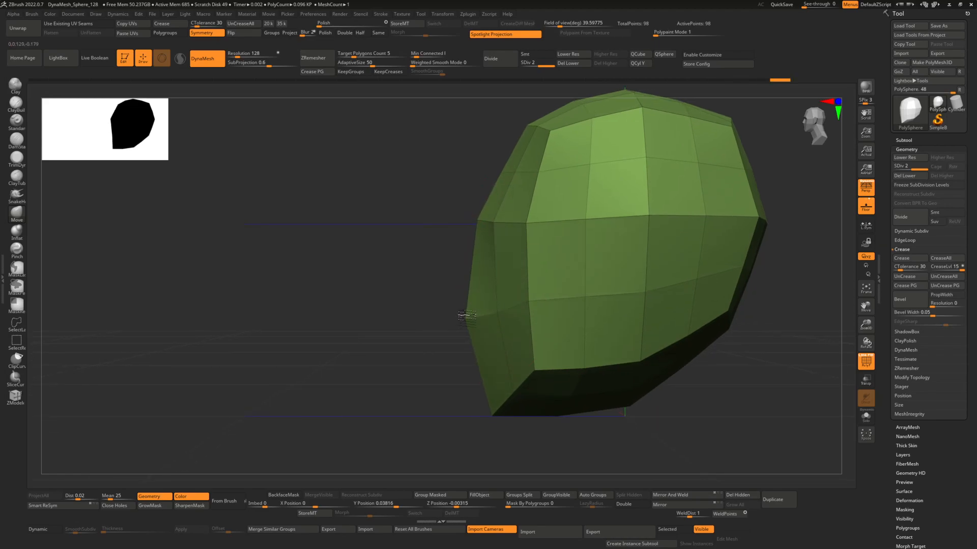
{"action": "right_click_drag", "start_coordinate": [467, 313], "coordinate": [481, 303]}
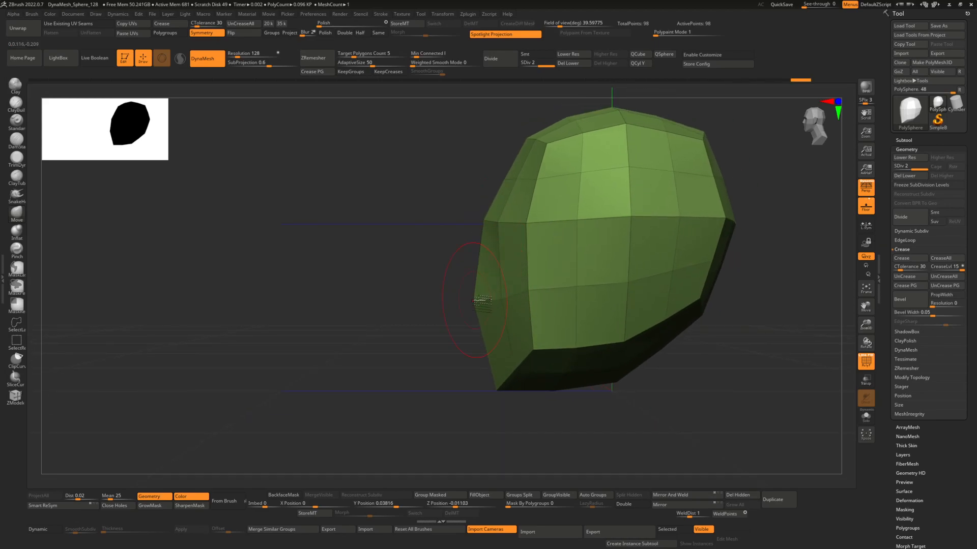
{"action": "right_click_drag", "start_coordinate": [574, 301], "coordinate": [556, 282]}
{"action": "left_click", "coordinate": [896, 224]}
{"action": "left_click", "coordinate": [895, 224]}
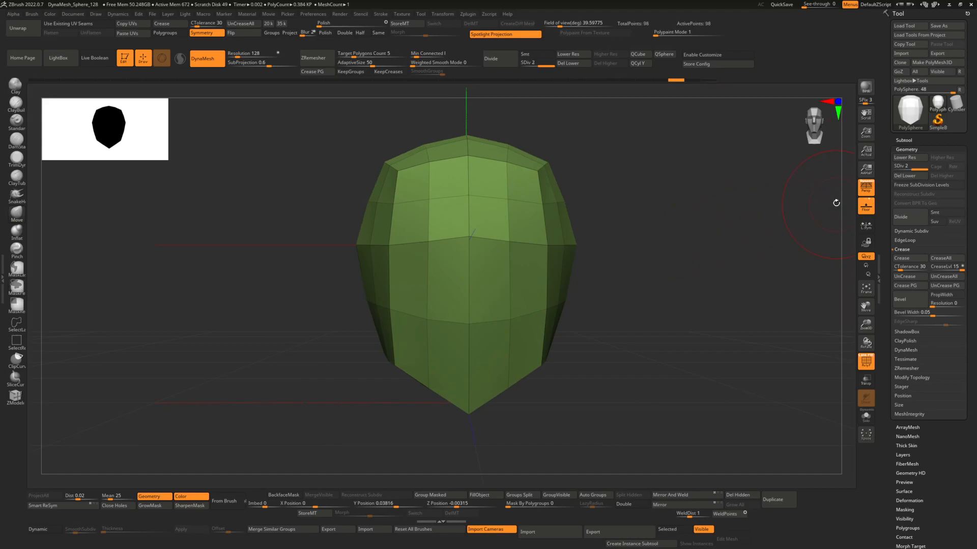
{"action": "key", "text": "shift+d"}
{"action": "key", "text": "shift+d"}
Step: Enlarge the Move brush and pull the sides of the head slightly inward in front view
{"action": "right_click_drag", "start_coordinate": [537, 216], "coordinate": [555, 237], "text": "ctrl"}
{"action": "key", "text": "space"}
{"action": "mouse_move", "coordinate": [555, 237]}
{"action": "left_mouse_down"}
{"action": "mouse_move", "coordinate": [575, 237]}
{"action": "mouse_move", "coordinate": [565, 239]}
{"action": "left_mouse_up"}
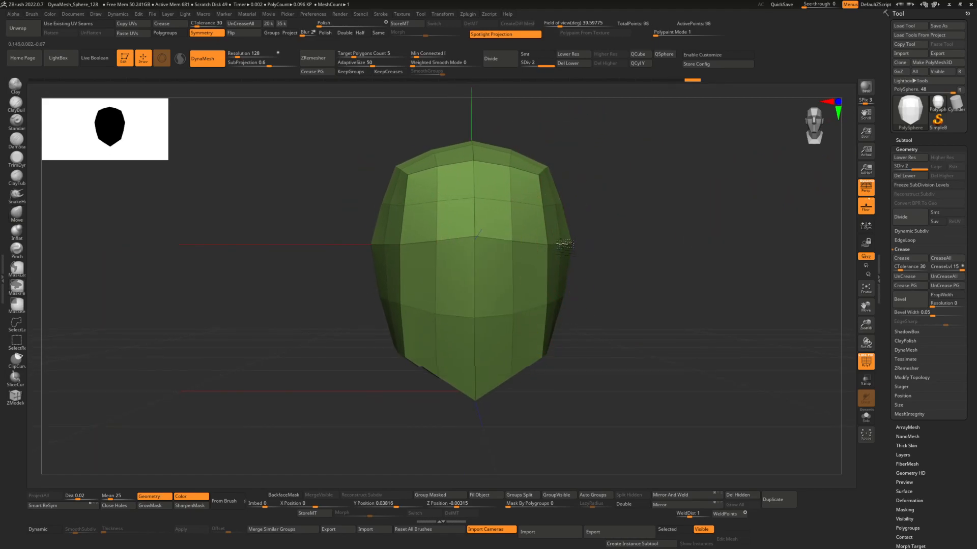
{"action": "right_click_drag", "start_coordinate": [556, 245], "coordinate": [549, 244], "text": "ctrl"}
{"action": "right_click_drag", "start_coordinate": [555, 208], "coordinate": [816, 258]}
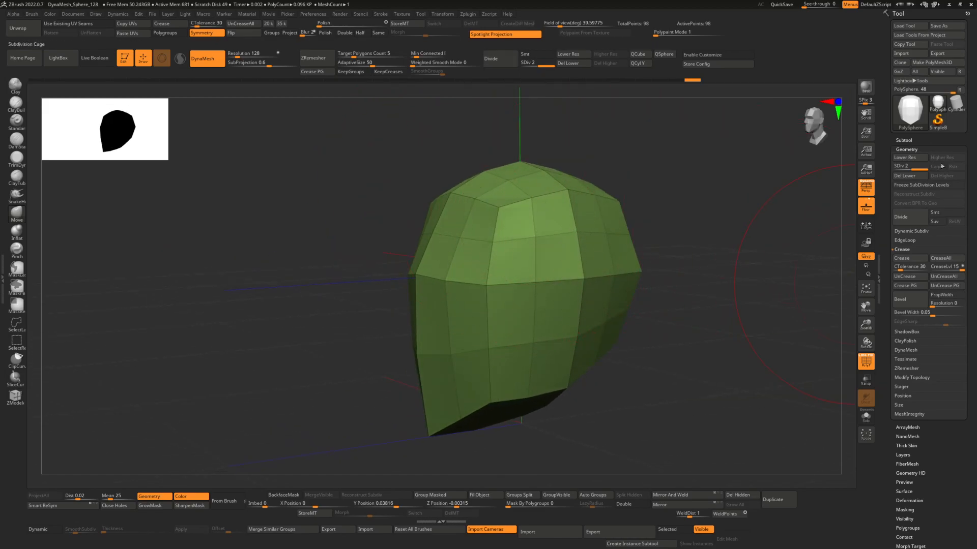
Step: Enable smoothed subdivision, divide the head to level 3 and hide the polyframe
{"action": "left_click", "coordinate": [936, 213]}
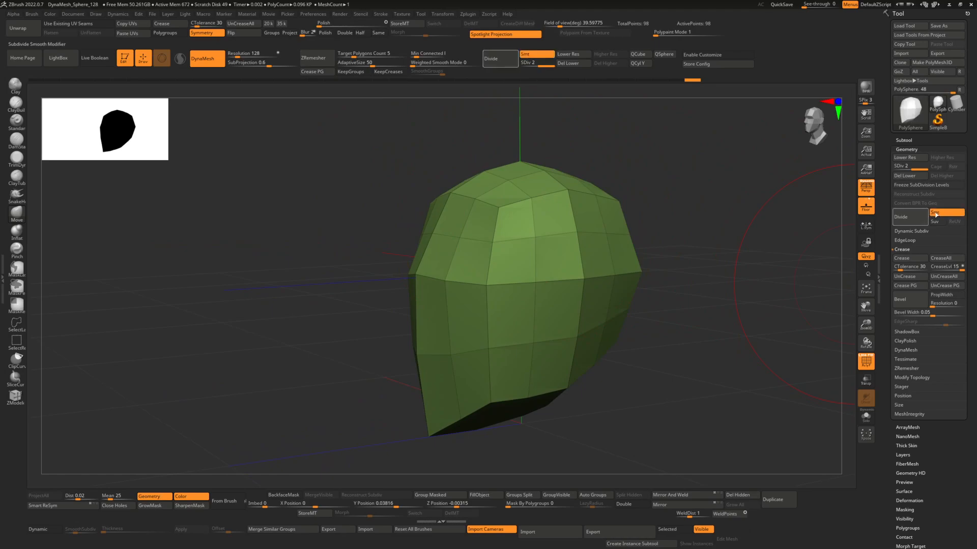
{"action": "left_click", "coordinate": [907, 218]}
{"action": "right_click_drag", "start_coordinate": [528, 243], "coordinate": [544, 260]}
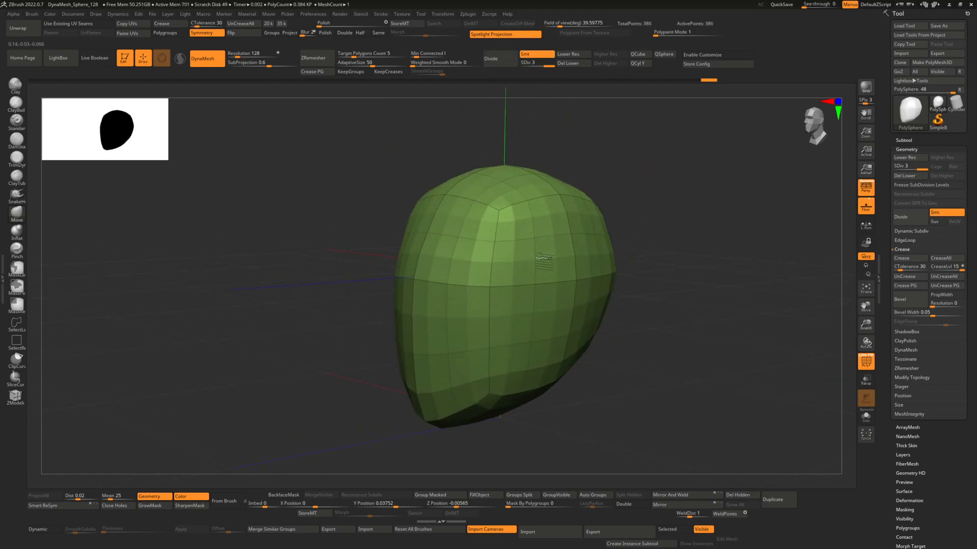
{"action": "left_click", "coordinate": [867, 365]}
{"action": "mouse_move", "coordinate": [613, 312]}
{"action": "right_mouse_down"}
{"action": "mouse_move", "coordinate": [490, 273]}
{"action": "mouse_move", "coordinate": [499, 262]}
{"action": "mouse_move", "coordinate": [478, 249]}
{"action": "mouse_move", "coordinate": [506, 237]}
{"action": "right_mouse_up"}
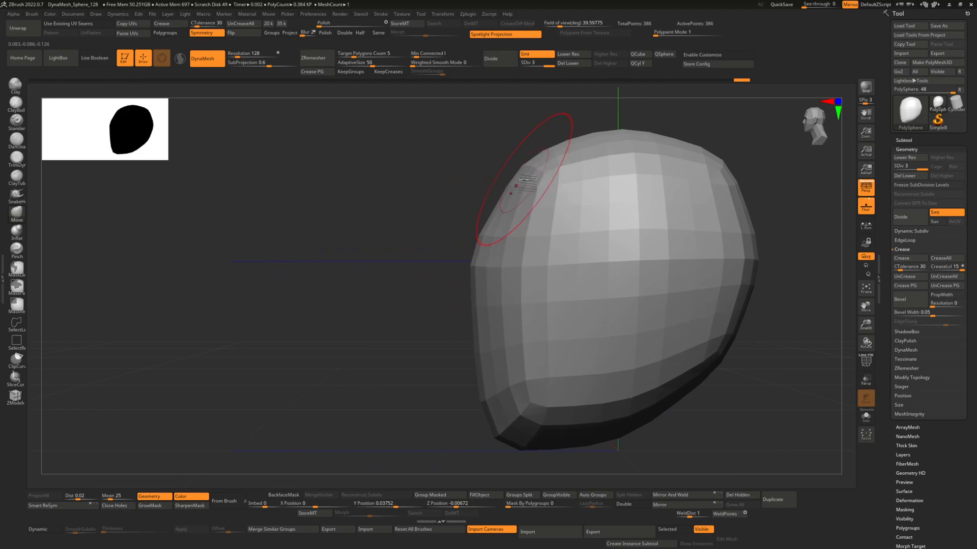
Step: Adjust the brush size and refine the forehead, temples and front of the face with the Move and Smooth brushes
{"action": "right_click_drag", "start_coordinate": [524, 187], "coordinate": [481, 219], "text": "alt"}
{"action": "key", "text": "space"}
{"action": "left_click_drag", "start_coordinate": [490, 213], "coordinate": [515, 213]}
{"action": "right_click_drag", "start_coordinate": [496, 219], "coordinate": [468, 242], "text": "ctrl"}
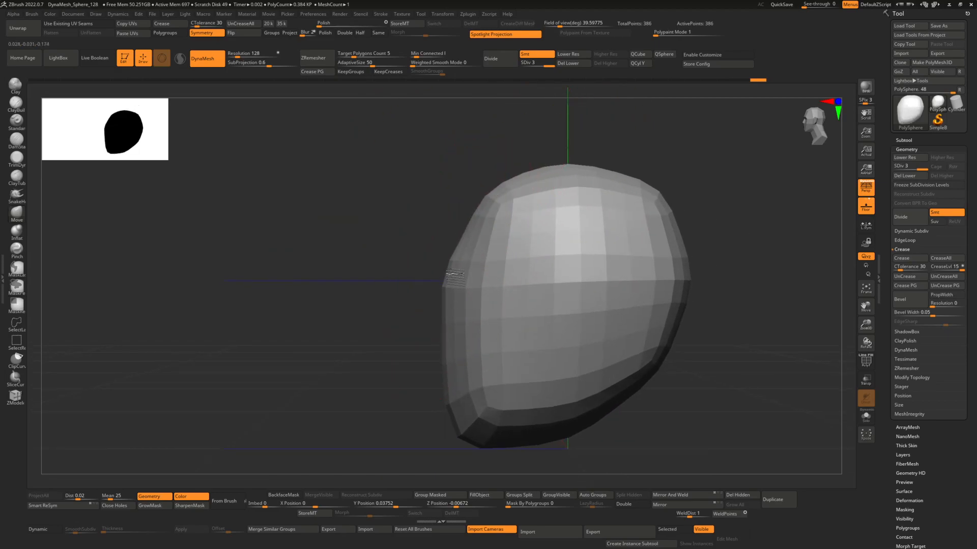
{"action": "key", "text": "space"}
{"action": "left_click_drag", "start_coordinate": [531, 198], "coordinate": [506, 198]}
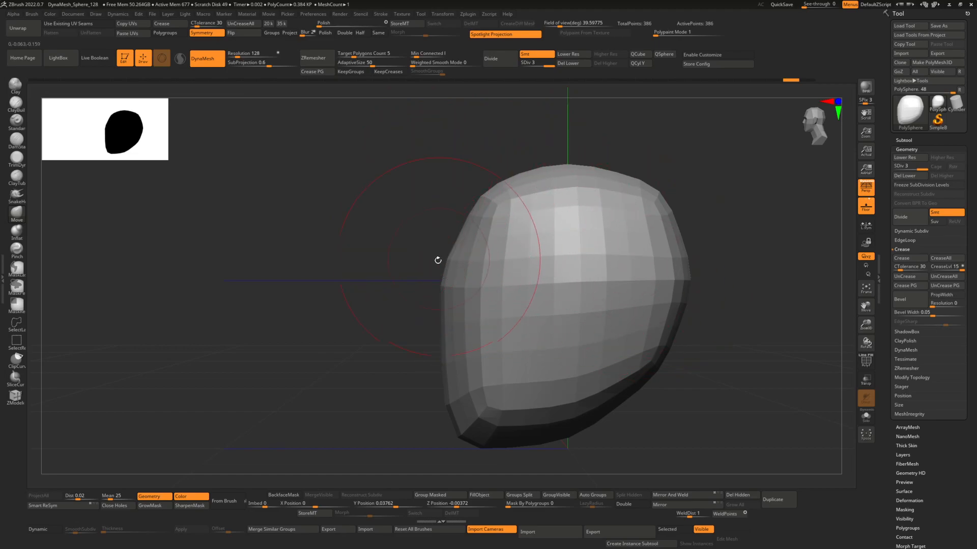
{"action": "left_click_drag", "start_coordinate": [444, 247], "coordinate": [529, 208]}
{"action": "left_click_drag", "start_coordinate": [429, 266], "coordinate": [416, 227]}
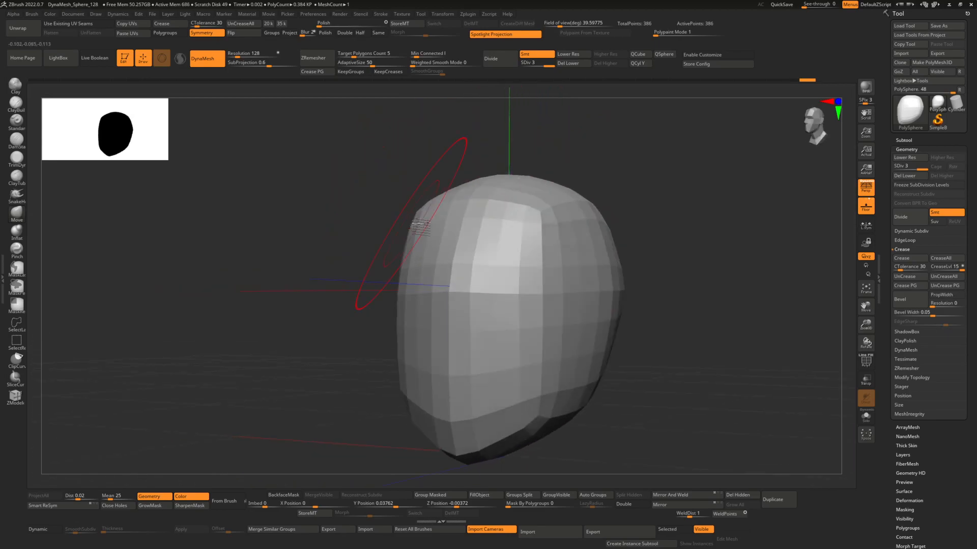
{"action": "mouse_move", "coordinate": [606, 228]}
{"action": "left_mouse_down", "text": "shift"}
{"action": "mouse_move", "coordinate": [501, 224]}
{"action": "mouse_move", "coordinate": [477, 276]}
{"action": "mouse_move", "coordinate": [439, 272]}
{"action": "left_mouse_up", "text": "shift"}
{"action": "right_click_drag", "start_coordinate": [581, 147], "coordinate": [419, 299], "text": "shift"}
{"action": "mouse_move", "coordinate": [472, 214]}
{"action": "right_mouse_down"}
{"action": "mouse_move", "coordinate": [578, 203]}
{"action": "mouse_move", "coordinate": [524, 170]}
{"action": "right_mouse_up"}
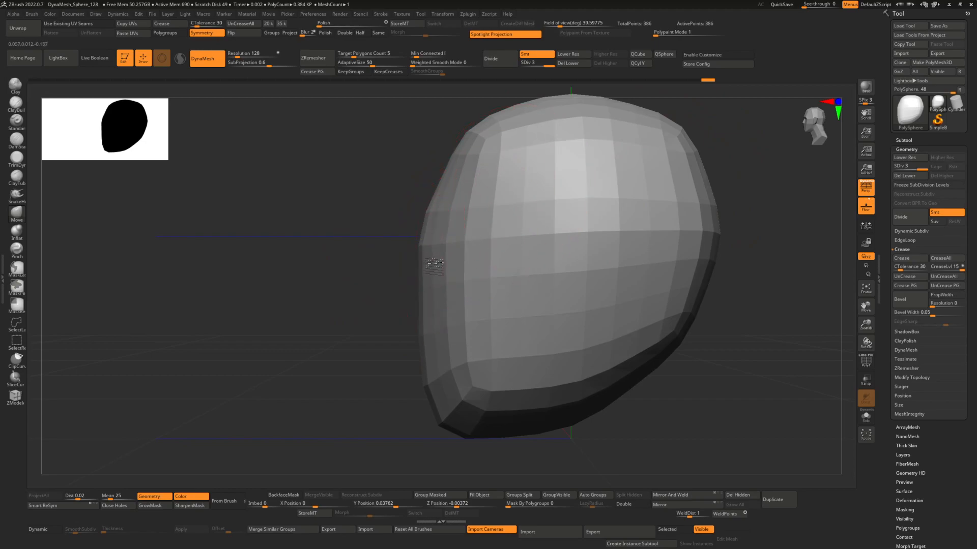
Step: Push the nose bridge and eye sockets inward beneath the brow with the Move brush
{"action": "scroll", "coordinate": [425, 246], "scroll_direction": "up", "scroll_amount": 3}
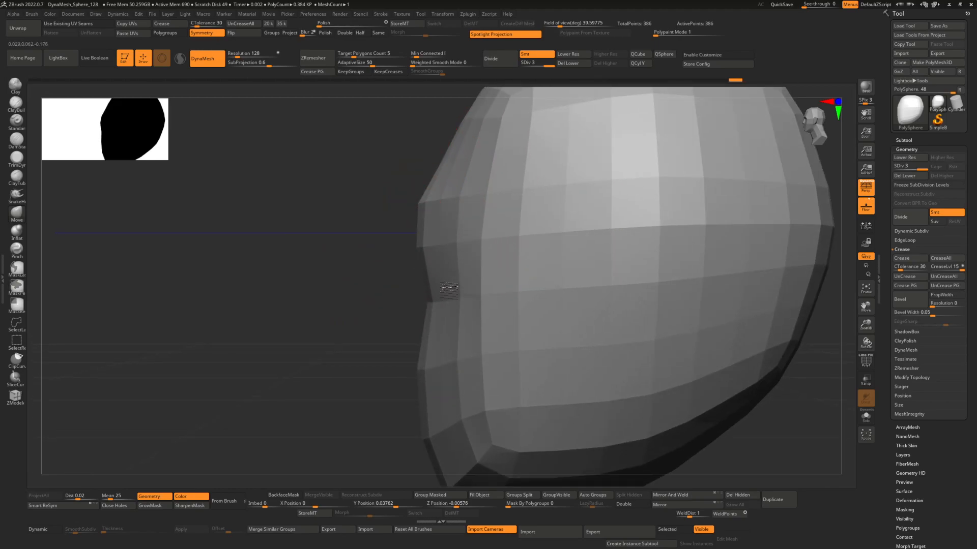
{"action": "right_click", "coordinate": [425, 234]}
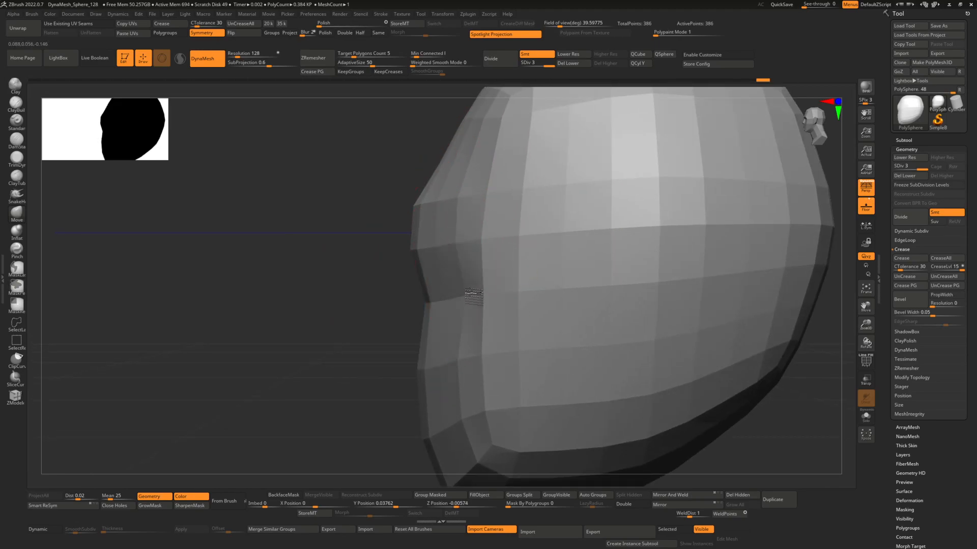
{"action": "scroll", "coordinate": [476, 295], "scroll_direction": "down", "scroll_amount": 3}
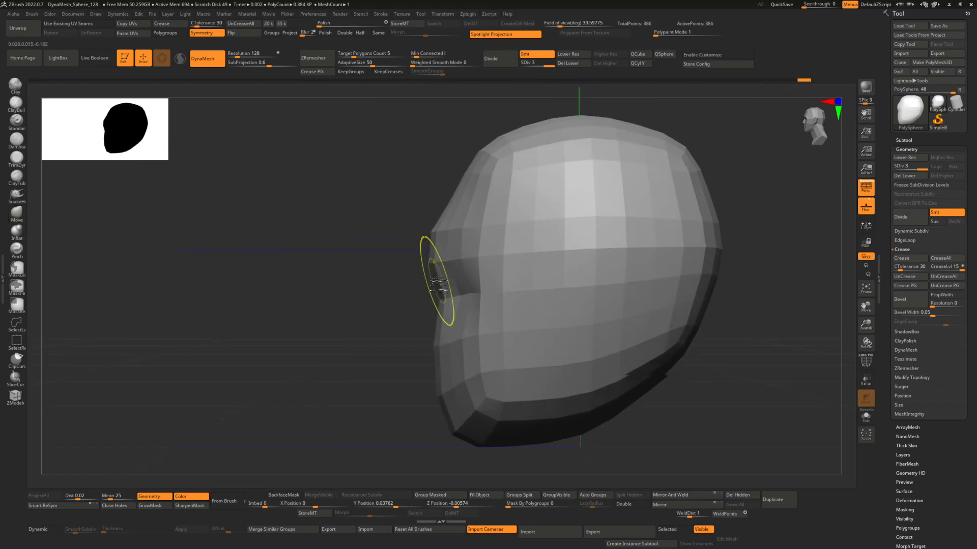
{"action": "right_click_drag", "start_coordinate": [473, 276], "coordinate": [495, 278]}
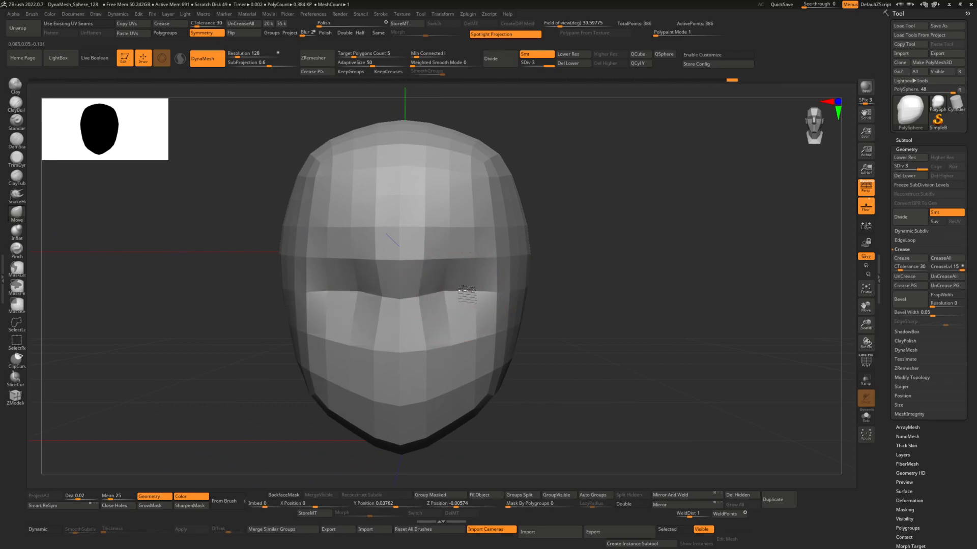
Step: Show the polyframe as lines only, without the polygroup fill, and hide the floor grid
{"action": "key", "text": "shift+f"}
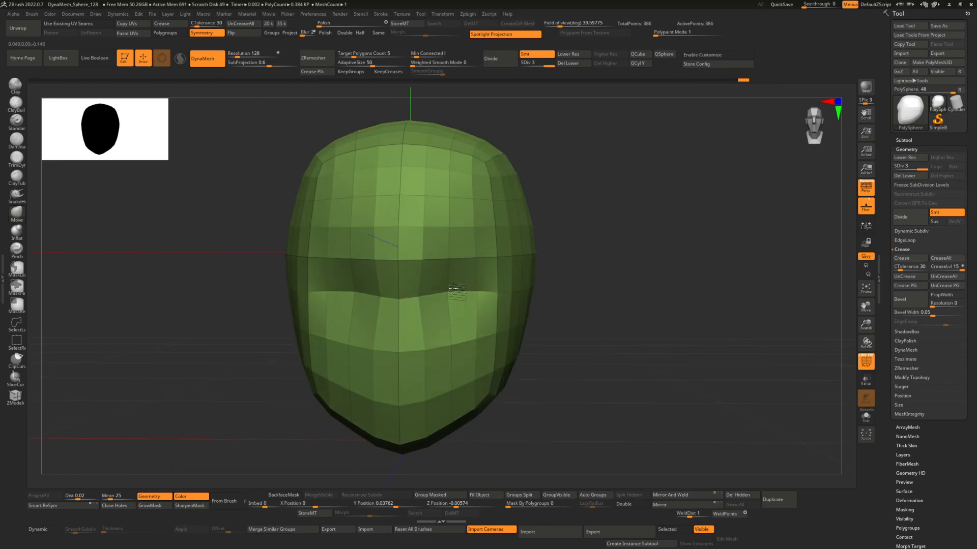
{"action": "left_click", "coordinate": [870, 356]}
{"action": "right_click_drag", "start_coordinate": [448, 300], "coordinate": [469, 236], "text": "ctrl"}
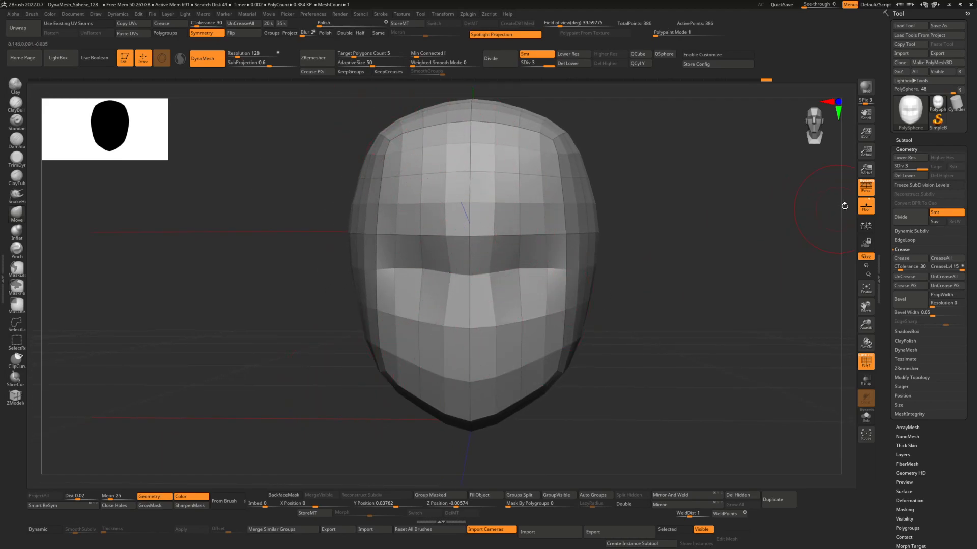
{"action": "left_click", "coordinate": [866, 214]}
Step: Shape the lower face, jaw and chin with the Move brush in side and front views, adjusting the brush size
{"action": "mouse_move", "coordinate": [522, 282]}
{"action": "right_mouse_down", "text": "ctrl"}
{"action": "mouse_move", "coordinate": [540, 267]}
{"action": "mouse_move", "coordinate": [528, 257]}
{"action": "right_mouse_up", "text": "ctrl"}
{"action": "mouse_move", "coordinate": [469, 330]}
{"action": "right_mouse_down", "text": "alt"}
{"action": "mouse_move", "coordinate": [427, 318]}
{"action": "mouse_move", "coordinate": [425, 357]}
{"action": "mouse_move", "coordinate": [452, 356]}
{"action": "right_mouse_up", "text": "alt"}
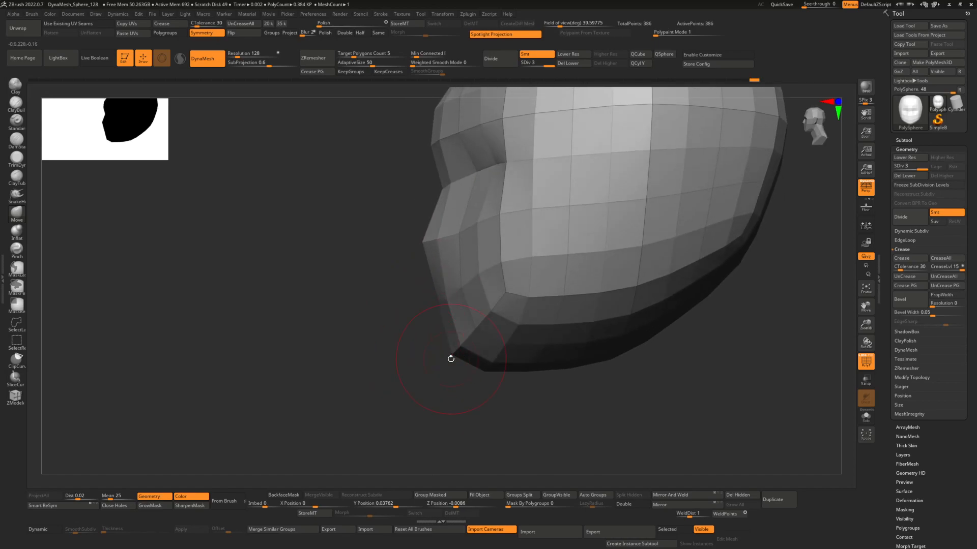
{"action": "mouse_move", "coordinate": [482, 301]}
{"action": "right_mouse_down"}
{"action": "mouse_move", "coordinate": [447, 326]}
{"action": "mouse_move", "coordinate": [490, 251]}
{"action": "mouse_move", "coordinate": [515, 266]}
{"action": "right_mouse_up"}
{"action": "key", "text": "space"}
{"action": "mouse_move", "coordinate": [518, 264]}
{"action": "left_mouse_down"}
{"action": "mouse_move", "coordinate": [527, 264]}
{"action": "mouse_move", "coordinate": [533, 233]}
{"action": "left_mouse_up"}
{"action": "mouse_move", "coordinate": [538, 230]}
{"action": "right_mouse_down"}
{"action": "mouse_move", "coordinate": [518, 228]}
{"action": "mouse_move", "coordinate": [519, 200]}
{"action": "right_mouse_up"}
{"action": "key", "text": "space"}
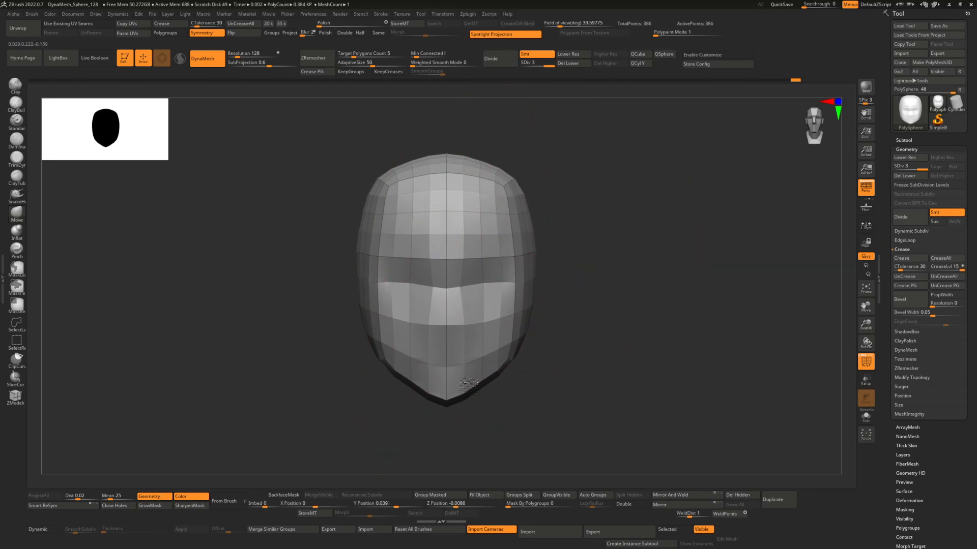
Step: Refine the jaw's underside, the back of the skull and the mouth and chin profile, resizing the brush as needed
{"action": "mouse_move", "coordinate": [473, 381]}
{"action": "right_mouse_down"}
{"action": "mouse_move", "coordinate": [502, 290]}
{"action": "mouse_move", "coordinate": [523, 268]}
{"action": "mouse_move", "coordinate": [512, 261]}
{"action": "mouse_move", "coordinate": [484, 282]}
{"action": "mouse_move", "coordinate": [576, 241]}
{"action": "mouse_move", "coordinate": [518, 275]}
{"action": "right_mouse_up"}
{"action": "key", "text": "space"}
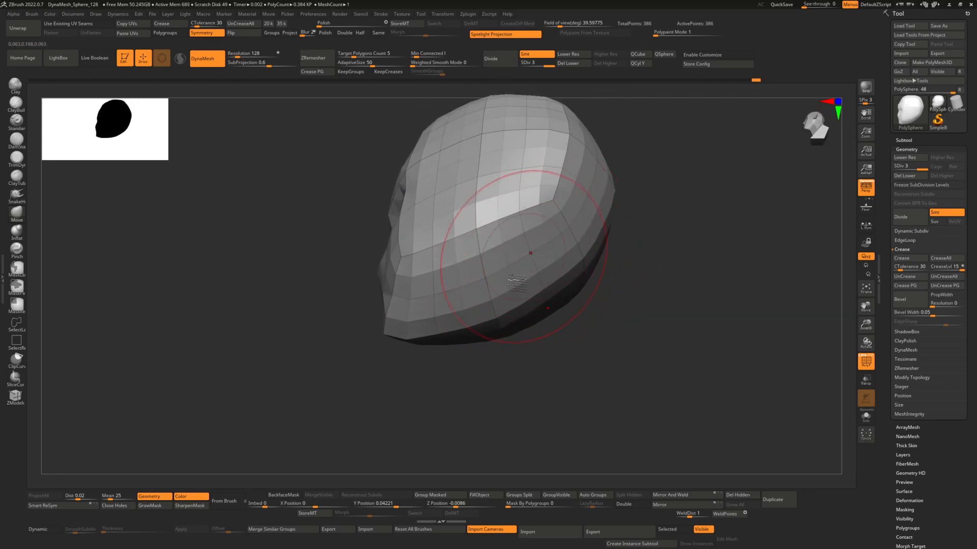
{"action": "mouse_move", "coordinate": [503, 336]}
{"action": "right_mouse_down"}
{"action": "mouse_move", "coordinate": [563, 312]}
{"action": "mouse_move", "coordinate": [484, 316]}
{"action": "mouse_move", "coordinate": [574, 288]}
{"action": "right_mouse_up"}
{"action": "key", "text": "space"}
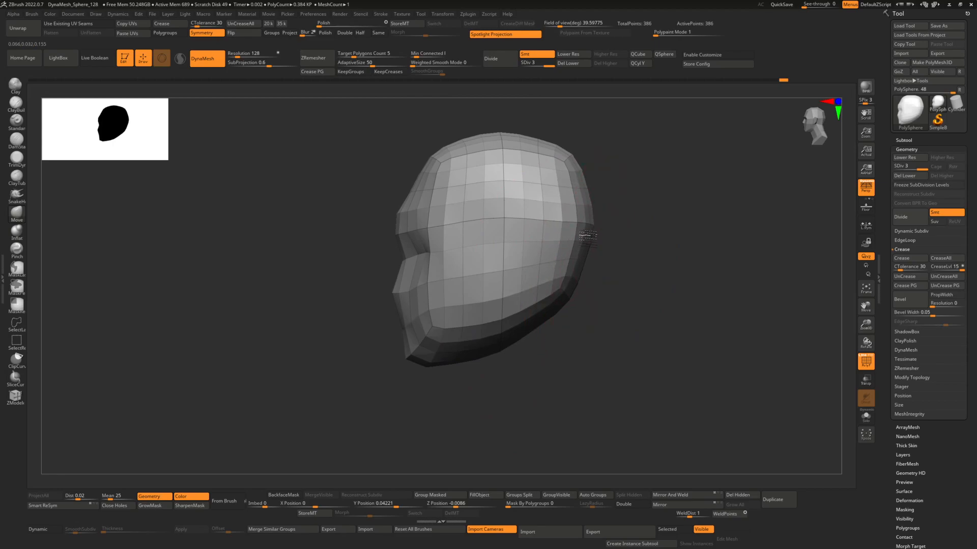
{"action": "mouse_move", "coordinate": [551, 295]}
{"action": "right_mouse_down", "text": "shift"}
{"action": "mouse_move", "coordinate": [517, 277]}
{"action": "mouse_move", "coordinate": [585, 271]}
{"action": "mouse_move", "coordinate": [509, 153]}
{"action": "mouse_move", "coordinate": [524, 243]}
{"action": "mouse_move", "coordinate": [544, 270]}
{"action": "mouse_move", "coordinate": [565, 163]}
{"action": "mouse_move", "coordinate": [584, 155]}
{"action": "right_mouse_up", "text": "shift"}
{"action": "key", "text": "space"}
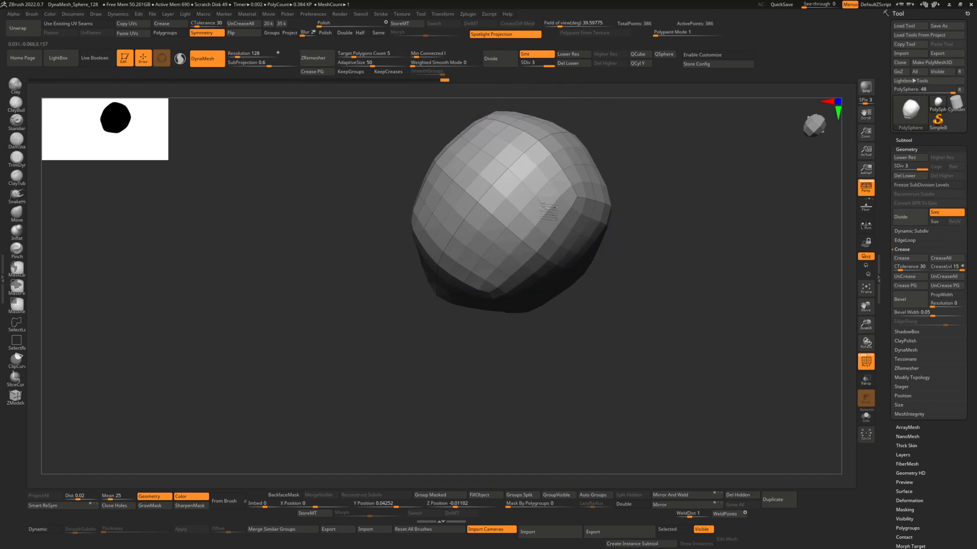
{"action": "mouse_move", "coordinate": [580, 189]}
{"action": "right_mouse_down"}
{"action": "mouse_move", "coordinate": [559, 203]}
{"action": "mouse_move", "coordinate": [509, 206]}
{"action": "mouse_move", "coordinate": [534, 213]}
{"action": "mouse_move", "coordinate": [552, 252]}
{"action": "mouse_move", "coordinate": [493, 269]}
{"action": "mouse_move", "coordinate": [585, 239]}
{"action": "right_mouse_up"}
{"action": "key", "text": "space"}
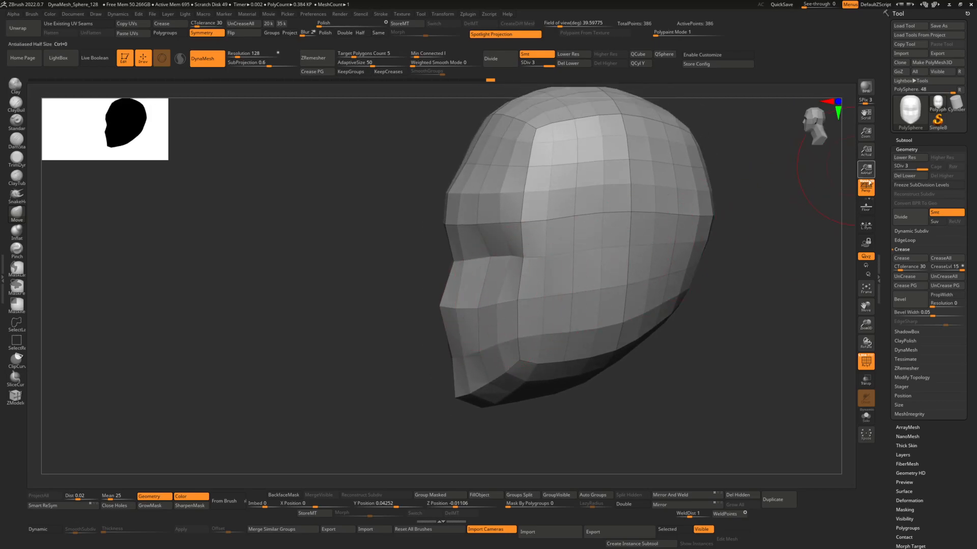
Step: Compare the head's profile at subdivision level 4 with level 3
{"action": "left_click", "coordinate": [910, 219]}
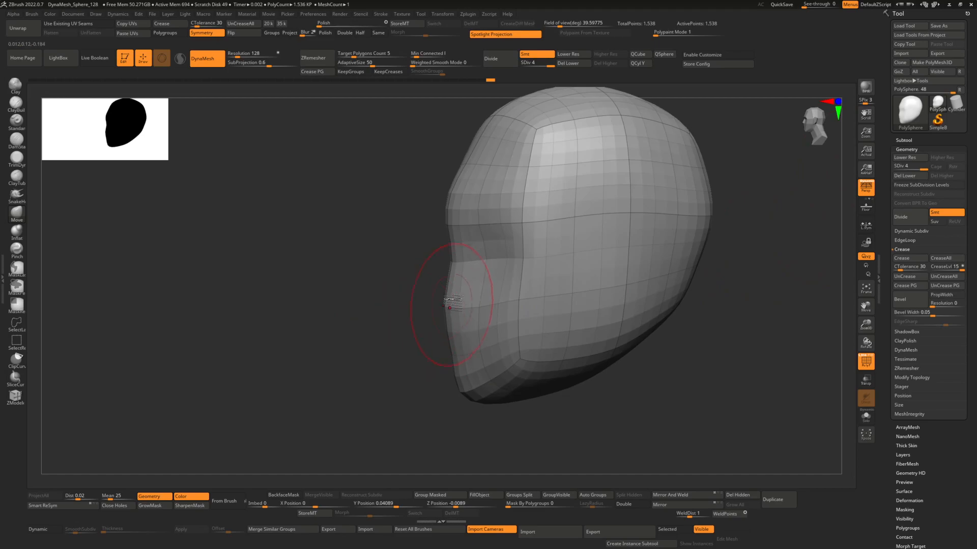
{"action": "key", "text": "shift+d"}
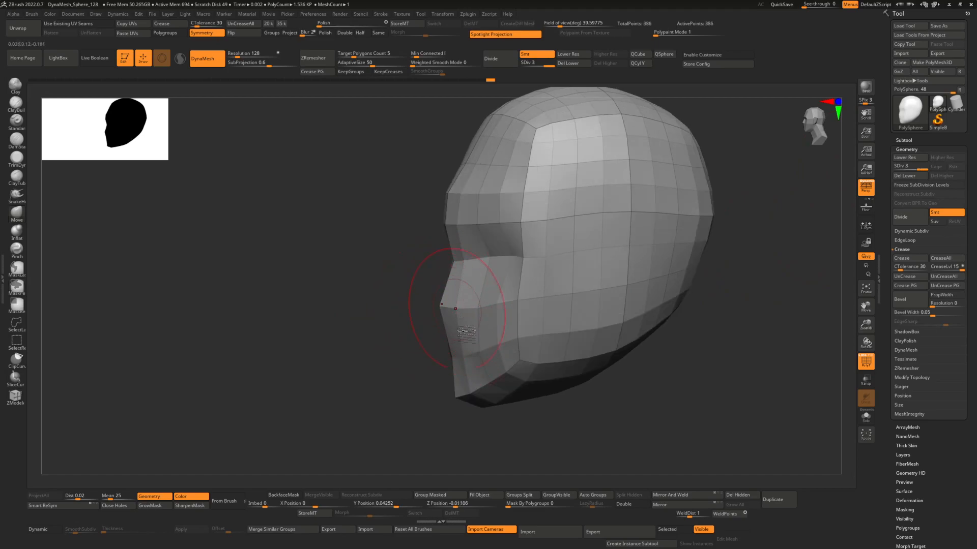
{"action": "left_click_drag", "start_coordinate": [788, 224], "coordinate": [621, 250]}
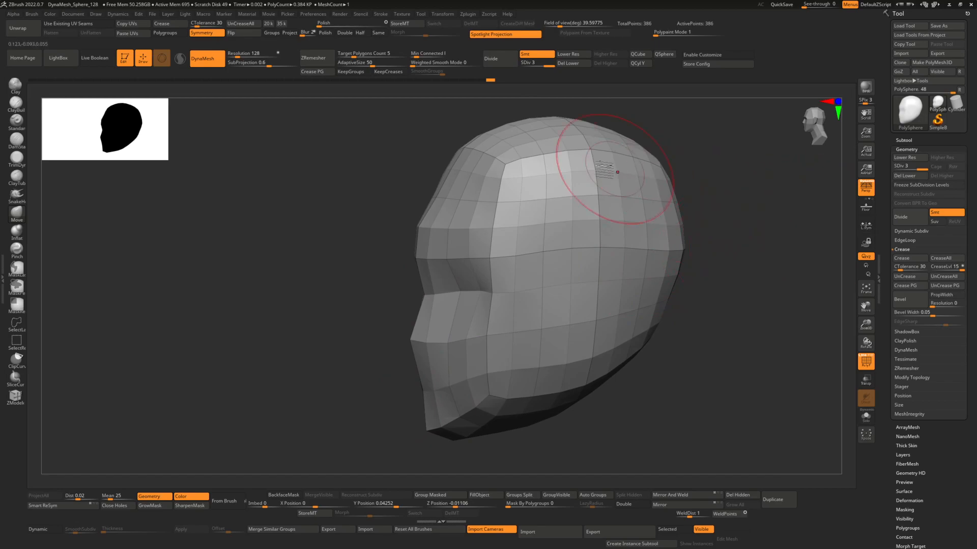
Step: Store a morph target of the head at subdivision level 3
{"action": "scroll", "coordinate": [891, 402], "scroll_direction": "down", "scroll_amount": 3}
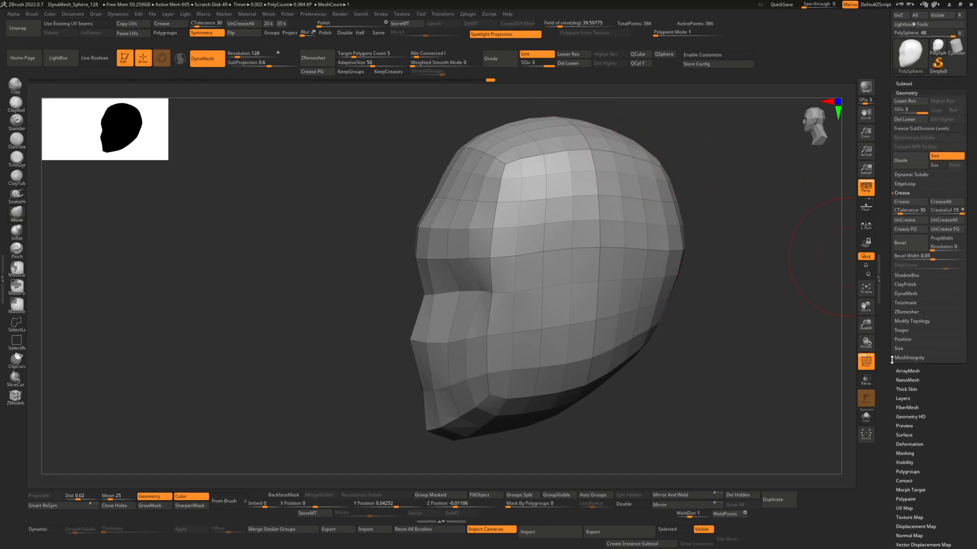
{"action": "left_click", "coordinate": [910, 440]}
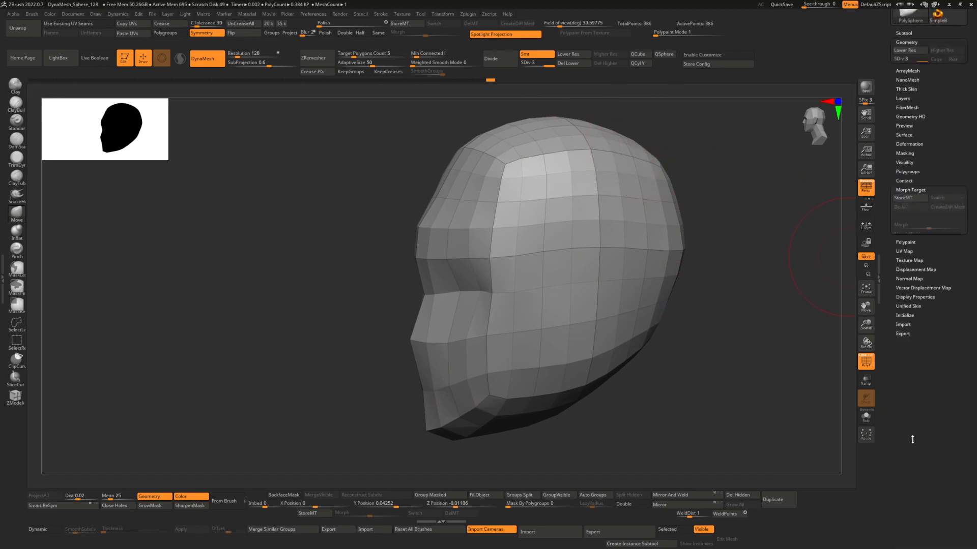
{"action": "left_click", "coordinate": [910, 215]}
Step: Reduce the visible count of the subtool list to shorten it
{"action": "left_click_drag", "start_coordinate": [885, 151], "coordinate": [885, 211]}
{"action": "left_click", "coordinate": [899, 133]}
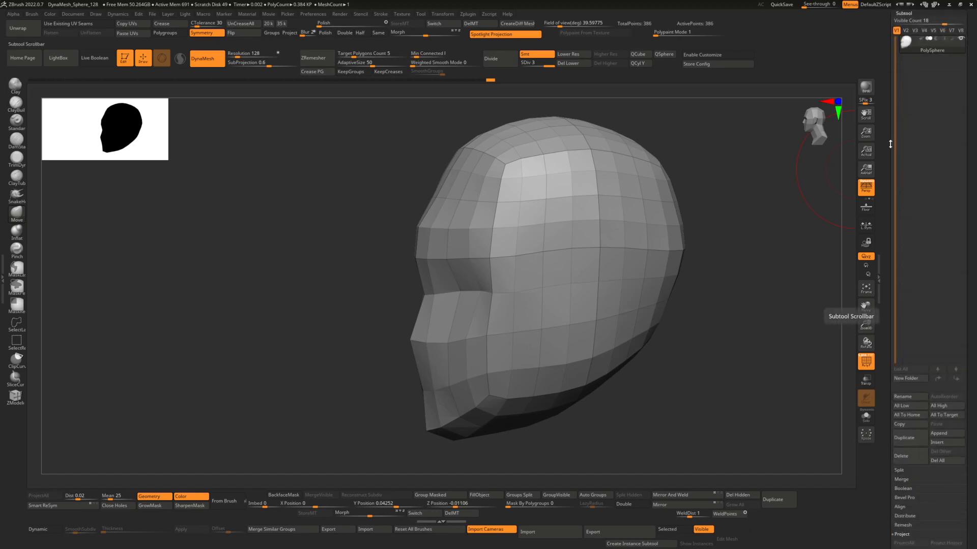
{"action": "left_click_drag", "start_coordinate": [882, 383], "coordinate": [887, 349]}
{"action": "left_click_drag", "start_coordinate": [934, 40], "coordinate": [905, 34]}
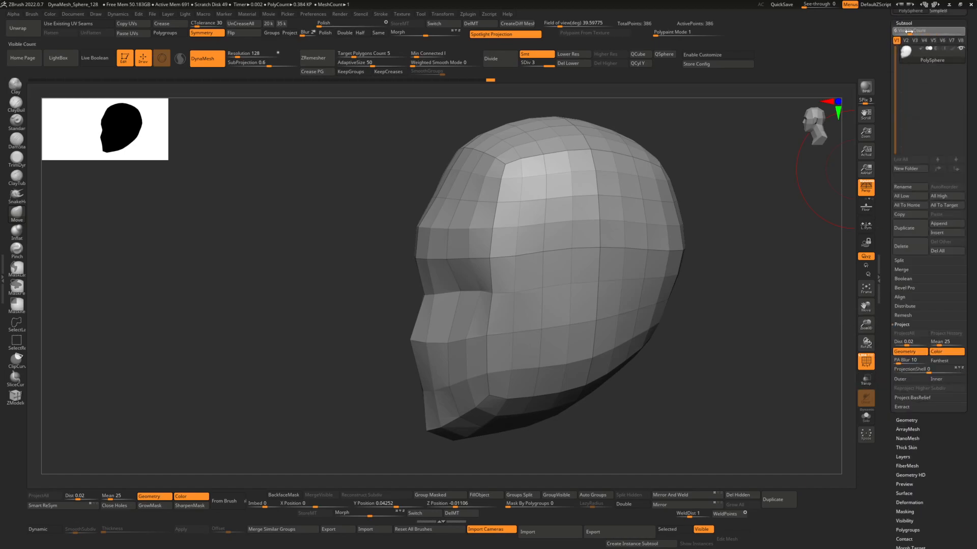
Step: Divide the head to level 4 and step back down to level 3
{"action": "left_click", "coordinate": [903, 384]}
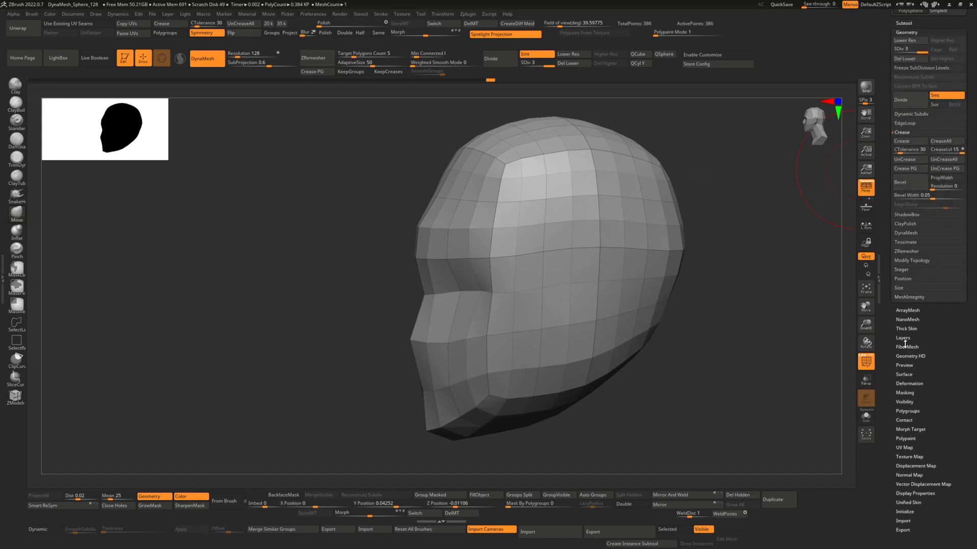
{"action": "left_click", "coordinate": [913, 102]}
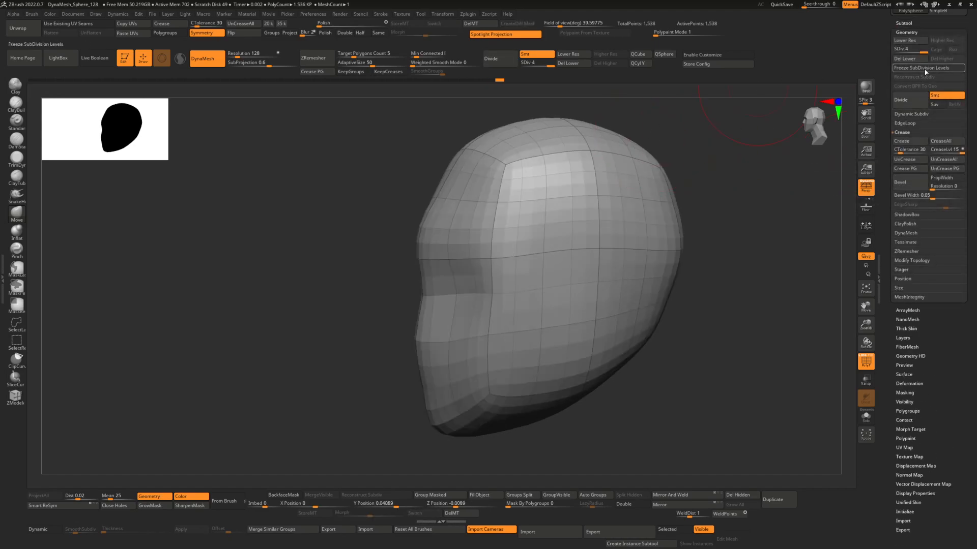
{"action": "left_click_drag", "start_coordinate": [920, 50], "coordinate": [914, 51]}
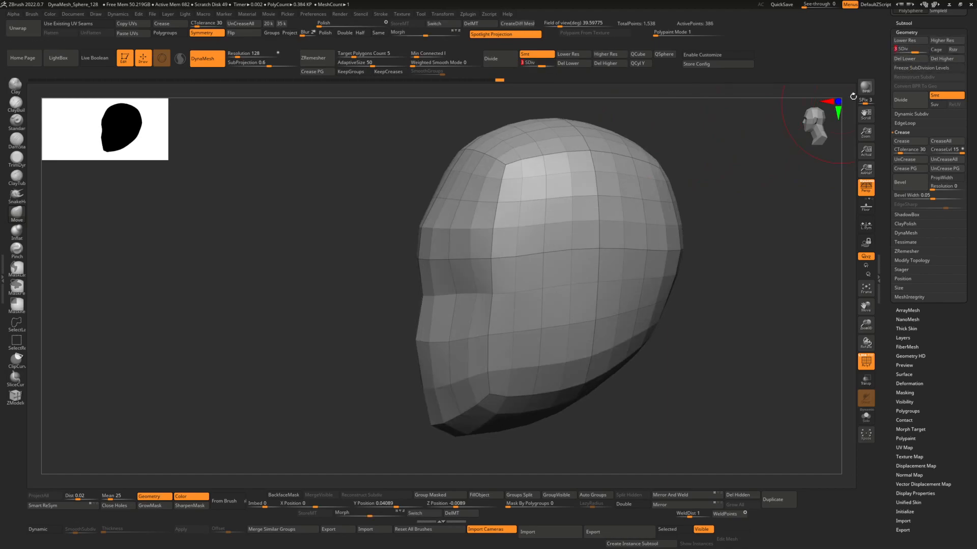
Step: Switch to the stored morph target to restore the level 3 shape and return to subdivision level 4
{"action": "left_click", "coordinate": [914, 432]}
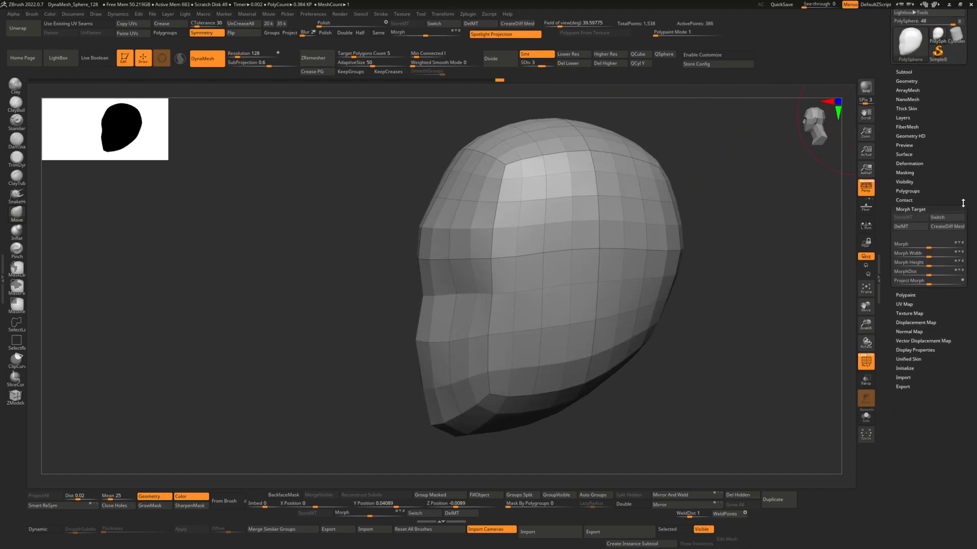
{"action": "left_click", "coordinate": [950, 218]}
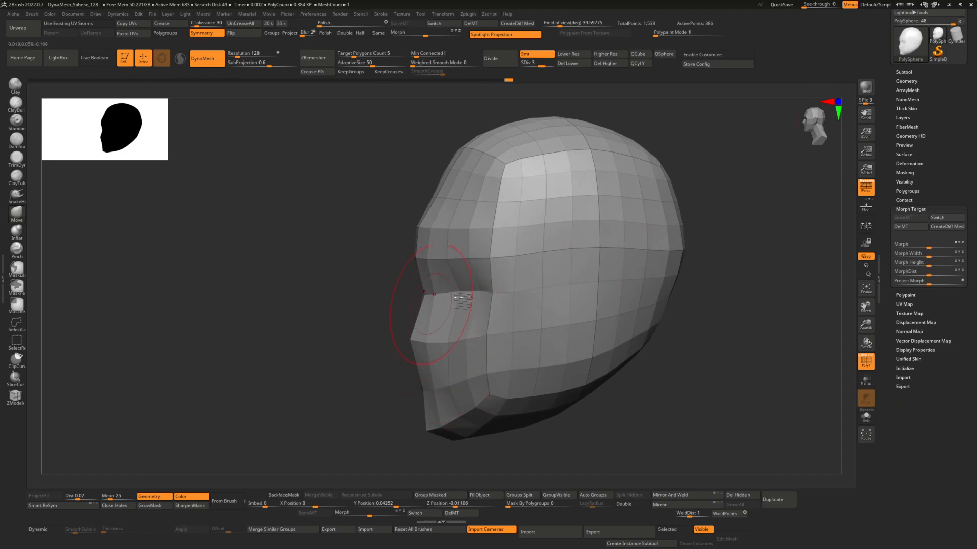
{"action": "key", "text": "ctrl+d"}
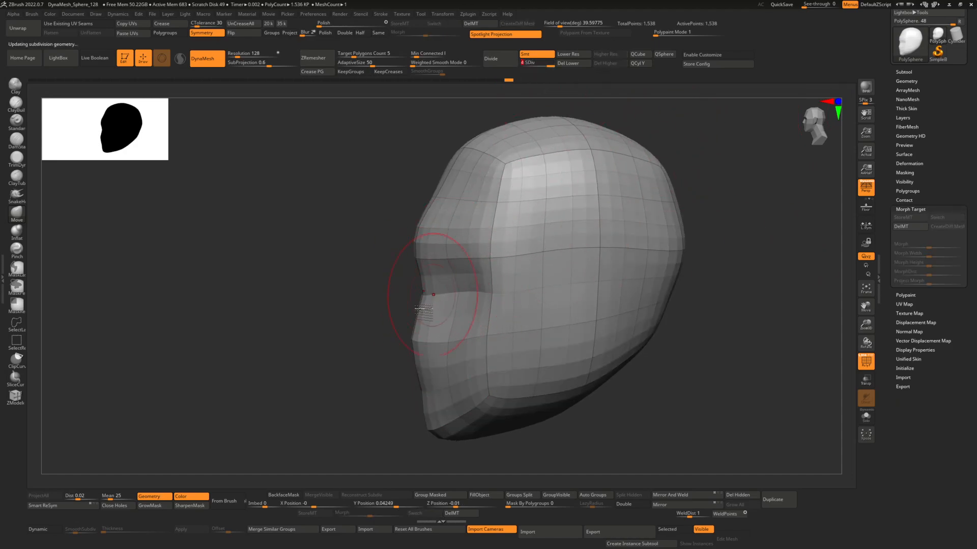
Step: Pull the brow ridge forward over the eye sockets in three-quarter view with the Move brush
{"action": "right_click_drag", "start_coordinate": [422, 291], "coordinate": [464, 248]}
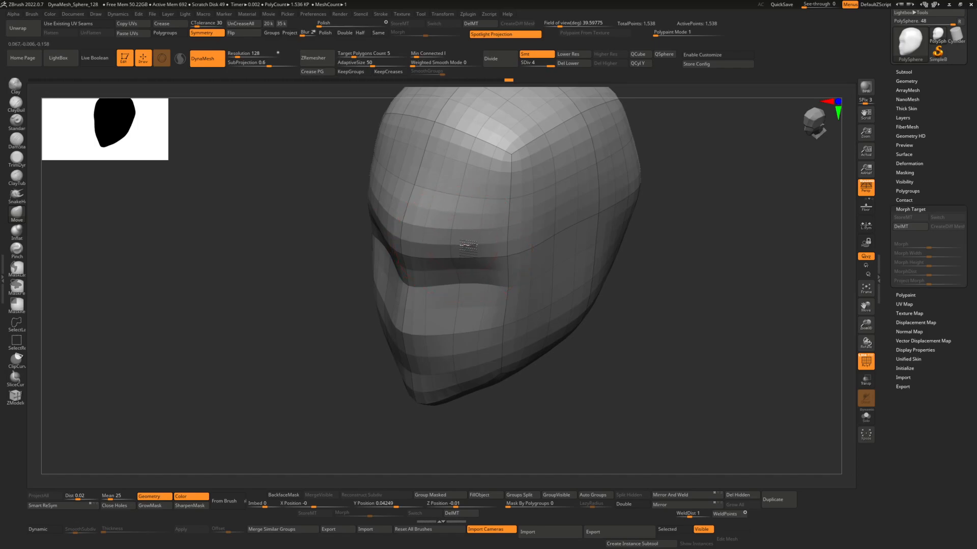
{"action": "right_click_drag", "start_coordinate": [468, 248], "coordinate": [480, 248]}
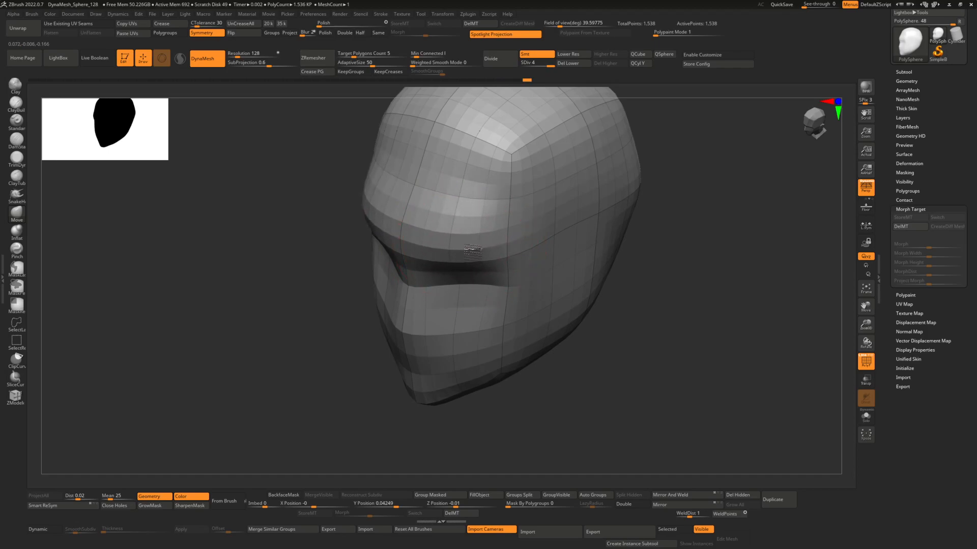
{"action": "right_click_drag", "start_coordinate": [468, 248], "coordinate": [460, 224]}
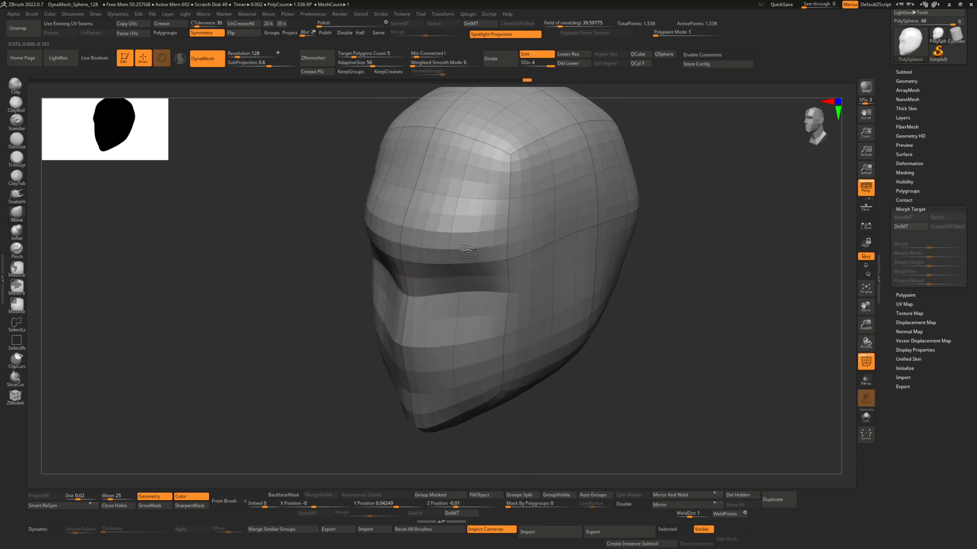
Step: Refine the brow ridge and the outer edges of the eye sockets from several angles with the Move brush
{"action": "left_click_drag", "start_coordinate": [463, 250], "coordinate": [460, 257]}
{"action": "mouse_move", "coordinate": [402, 267]}
{"action": "right_mouse_down"}
{"action": "mouse_move", "coordinate": [447, 280]}
{"action": "mouse_move", "coordinate": [473, 251]}
{"action": "right_mouse_up"}
{"action": "mouse_move", "coordinate": [494, 301]}
{"action": "right_mouse_down"}
{"action": "mouse_move", "coordinate": [437, 273]}
{"action": "mouse_move", "coordinate": [410, 272]}
{"action": "right_mouse_up"}
{"action": "left_click_drag", "start_coordinate": [489, 274], "coordinate": [475, 268]}
Step: Adjust the Move brush size and pull the nose tip forward in profile, tucking in the area beneath it
{"action": "mouse_move", "coordinate": [423, 330]}
{"action": "right_mouse_down", "text": "alt"}
{"action": "mouse_move", "coordinate": [434, 279]}
{"action": "mouse_move", "coordinate": [433, 305]}
{"action": "mouse_move", "coordinate": [419, 301]}
{"action": "right_mouse_up", "text": "alt"}
{"action": "key", "text": "space"}
{"action": "left_click_drag", "start_coordinate": [440, 307], "coordinate": [429, 308]}
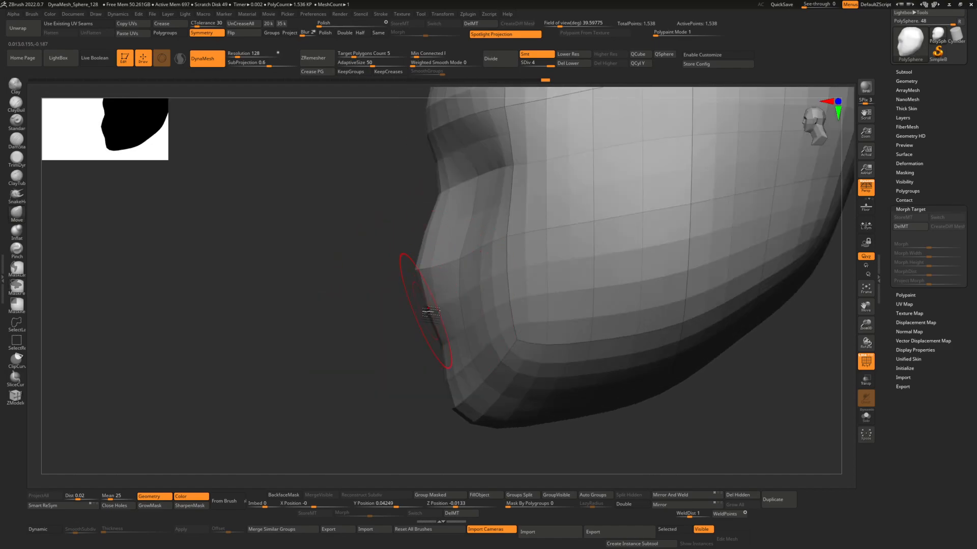
{"action": "mouse_move", "coordinate": [437, 249]}
{"action": "right_mouse_down"}
{"action": "mouse_move", "coordinate": [474, 251]}
{"action": "mouse_move", "coordinate": [477, 284]}
{"action": "mouse_move", "coordinate": [490, 286]}
{"action": "right_mouse_up"}
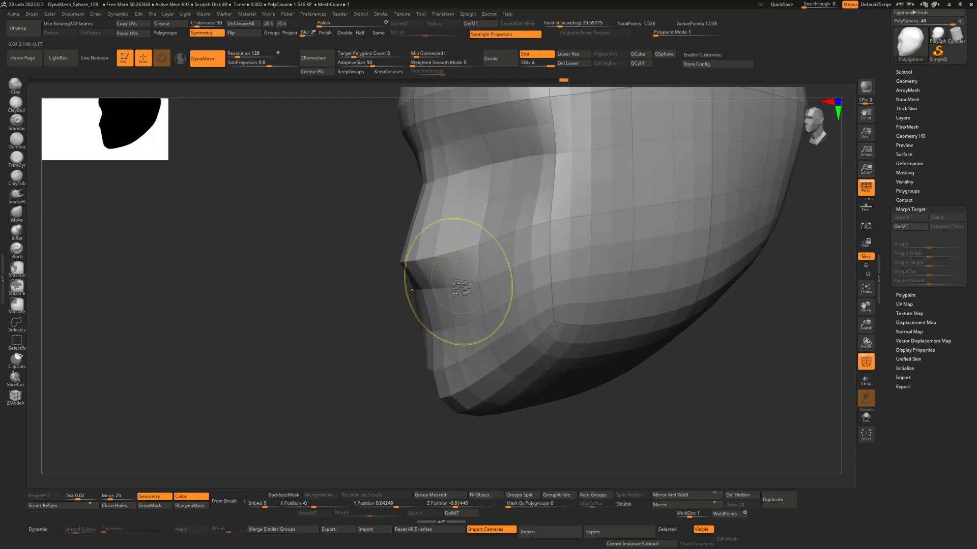
{"action": "mouse_move", "coordinate": [447, 291]}
{"action": "right_mouse_down"}
{"action": "mouse_move", "coordinate": [437, 255]}
{"action": "mouse_move", "coordinate": [484, 257]}
{"action": "right_mouse_up"}
{"action": "mouse_move", "coordinate": [448, 219]}
{"action": "right_mouse_down"}
{"action": "mouse_move", "coordinate": [438, 259]}
{"action": "mouse_move", "coordinate": [475, 263]}
{"action": "mouse_move", "coordinate": [434, 281]}
{"action": "mouse_move", "coordinate": [439, 257]}
{"action": "right_mouse_up"}
Step: Reshape the face profile and the overall skull outline with the Move brush, adjusting its draw size as needed
{"action": "key", "text": "space"}
{"action": "left_click_drag", "start_coordinate": [465, 209], "coordinate": [471, 209]}
{"action": "right_click_drag", "start_coordinate": [470, 209], "coordinate": [490, 207], "text": "shift"}
{"action": "key", "text": "space"}
{"action": "key", "text": "space"}
{"action": "right_click_drag", "start_coordinate": [610, 168], "coordinate": [547, 212]}
{"action": "key", "text": "space"}
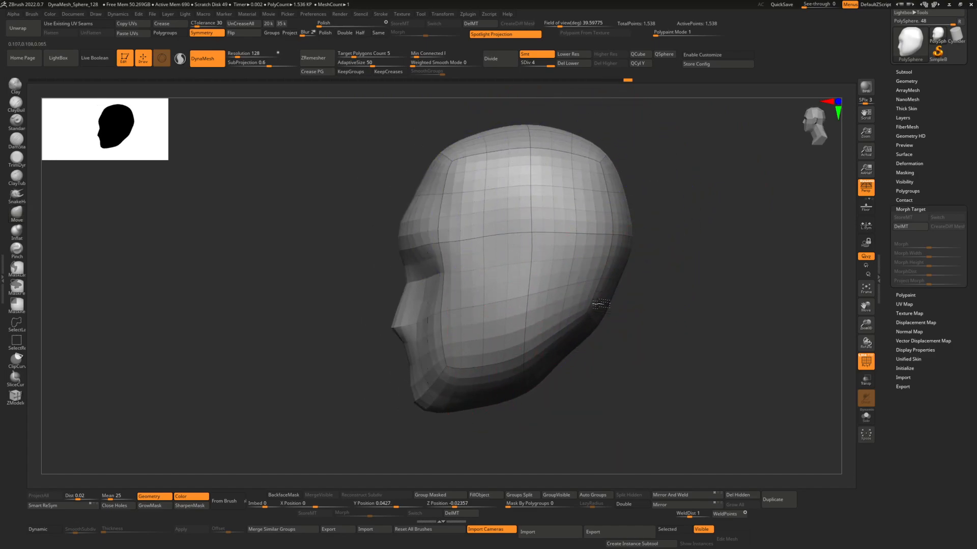
Step: Refine the forehead, nose bridge and nose tip in profile with a resized Move brush
{"action": "mouse_move", "coordinate": [556, 333]}
{"action": "right_mouse_down"}
{"action": "mouse_move", "coordinate": [451, 327]}
{"action": "mouse_move", "coordinate": [520, 319]}
{"action": "mouse_move", "coordinate": [493, 277]}
{"action": "right_mouse_up"}
{"action": "key", "text": "space"}
{"action": "left_click_drag", "start_coordinate": [493, 274], "coordinate": [481, 274]}
{"action": "left_click_drag", "start_coordinate": [442, 219], "coordinate": [446, 232]}
{"action": "left_click_drag", "start_coordinate": [530, 218], "coordinate": [441, 217]}
{"action": "right_click_drag", "start_coordinate": [441, 217], "coordinate": [421, 217], "text": "shift"}
{"action": "left_click_drag", "start_coordinate": [432, 214], "coordinate": [438, 209]}
{"action": "left_click_drag", "start_coordinate": [443, 283], "coordinate": [451, 275]}
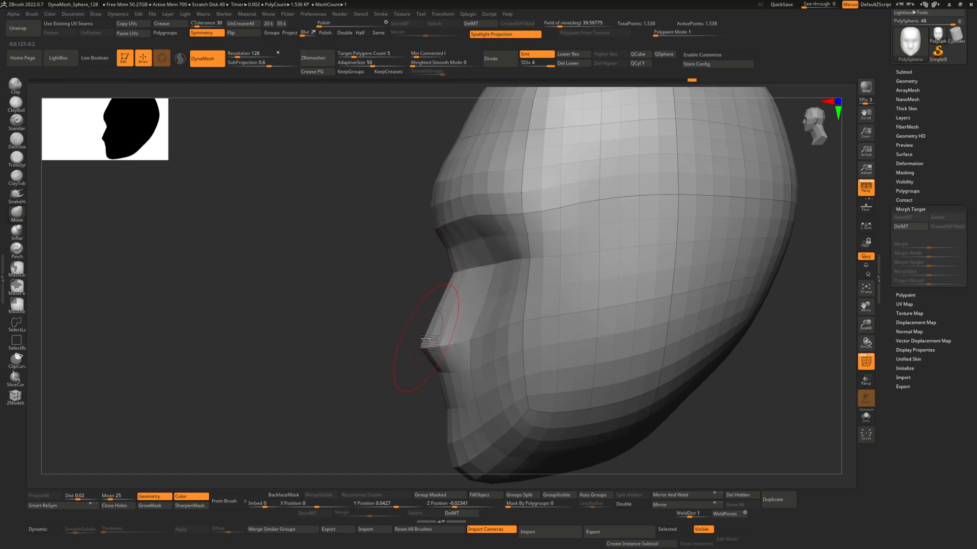
Step: Divide the head to subdivision level 5 and turn off the polygroup wireframe display
{"action": "right_click_drag", "start_coordinate": [461, 293], "coordinate": [633, 205]}
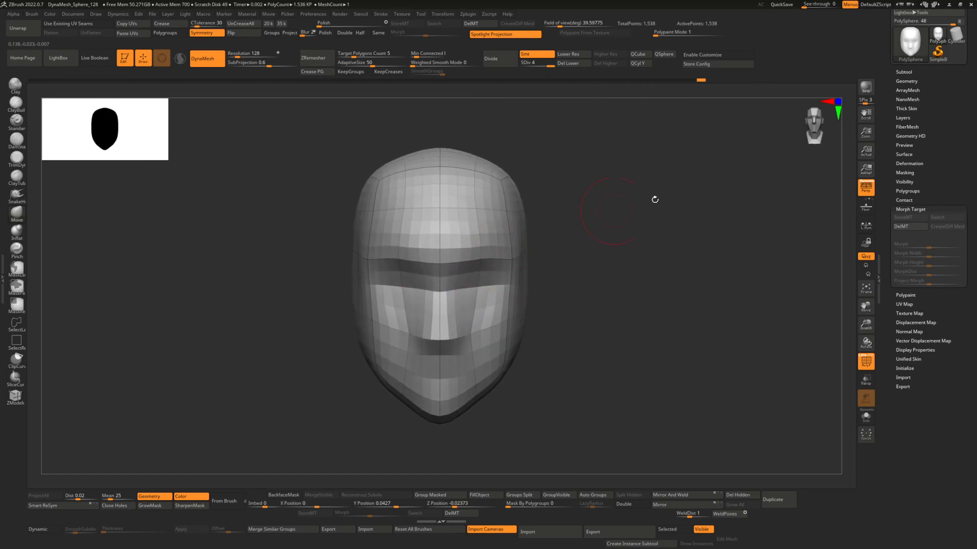
{"action": "scroll", "coordinate": [898, 188], "scroll_direction": "up", "scroll_amount": 2}
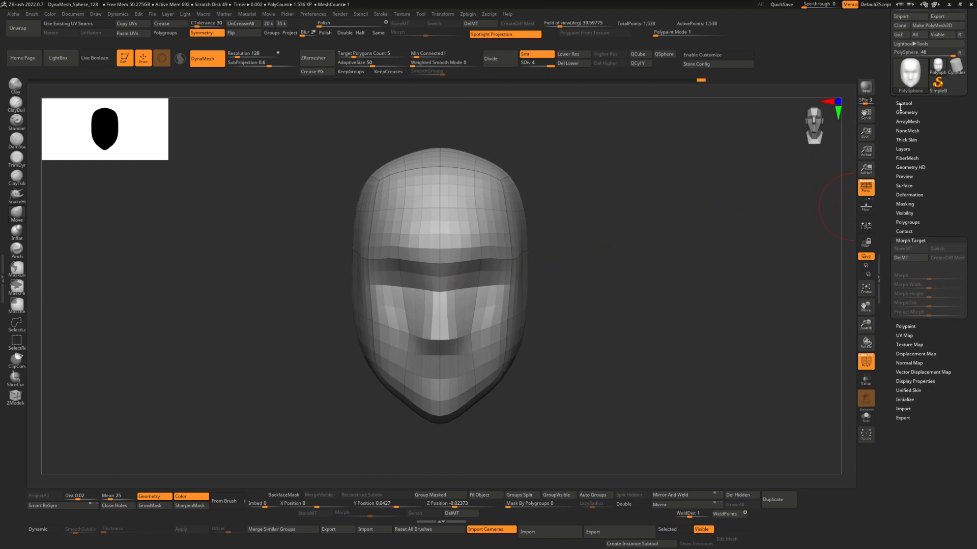
{"action": "left_click", "coordinate": [905, 112]}
{"action": "left_click", "coordinate": [903, 181]}
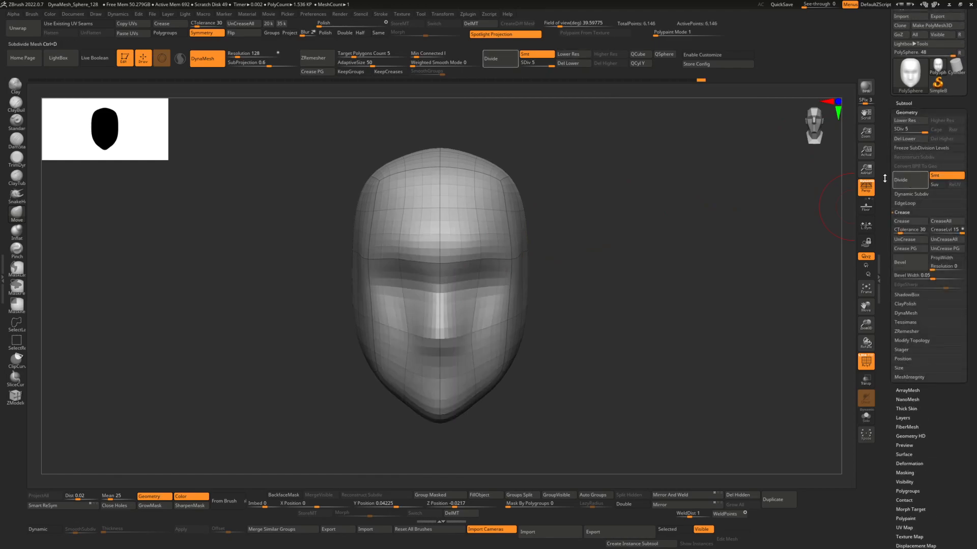
{"action": "left_click", "coordinate": [863, 362]}
Step: Switch to the ClayTubes brush, adjust its intensity, and build up the cheekbones and the sides of the brow
{"action": "mouse_move", "coordinate": [426, 239]}
{"action": "right_mouse_down", "text": "ctrl"}
{"action": "mouse_move", "coordinate": [519, 200]}
{"action": "mouse_move", "coordinate": [549, 221]}
{"action": "mouse_move", "coordinate": [520, 220]}
{"action": "mouse_move", "coordinate": [436, 302]}
{"action": "mouse_move", "coordinate": [454, 335]}
{"action": "mouse_move", "coordinate": [452, 312]}
{"action": "mouse_move", "coordinate": [512, 294]}
{"action": "mouse_move", "coordinate": [484, 290]}
{"action": "mouse_move", "coordinate": [462, 303]}
{"action": "mouse_move", "coordinate": [527, 263]}
{"action": "mouse_move", "coordinate": [524, 251]}
{"action": "mouse_move", "coordinate": [530, 268]}
{"action": "right_mouse_up", "text": "ctrl"}
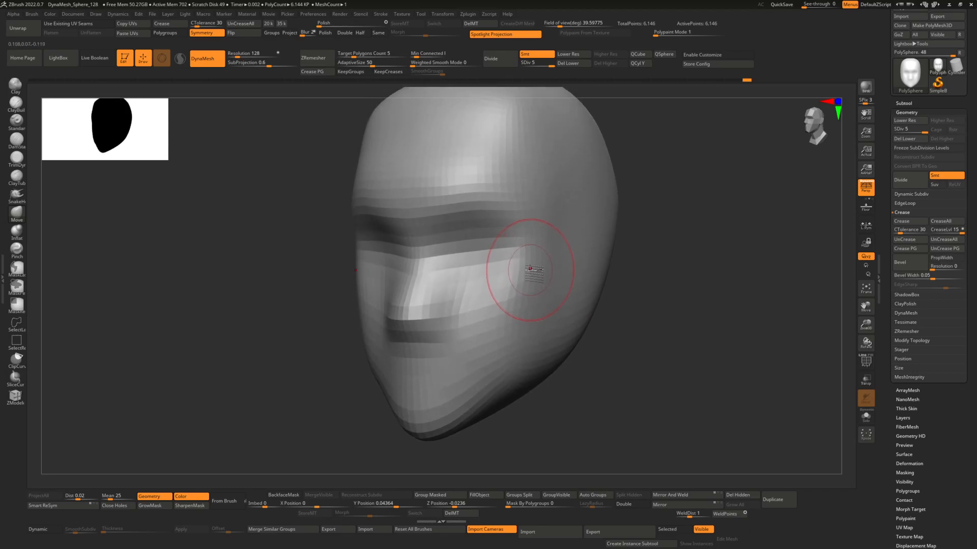
{"action": "key", "text": "b"}
{"action": "key", "text": "c"}
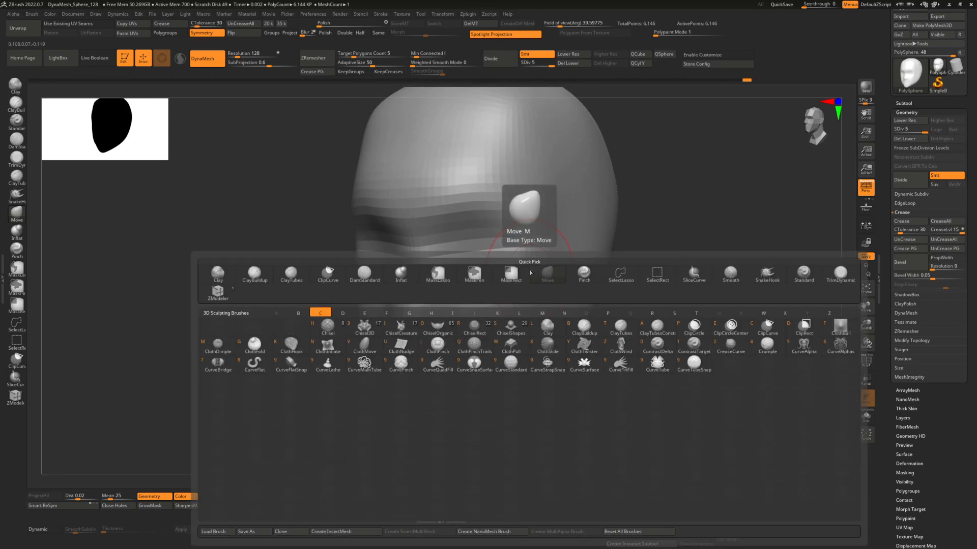
{"action": "key", "text": "b"}
{"action": "mouse_move", "coordinate": [543, 270]}
{"action": "left_mouse_down"}
{"action": "mouse_move", "coordinate": [496, 290]}
{"action": "mouse_move", "coordinate": [530, 268]}
{"action": "left_mouse_up"}
{"action": "key", "text": "space"}
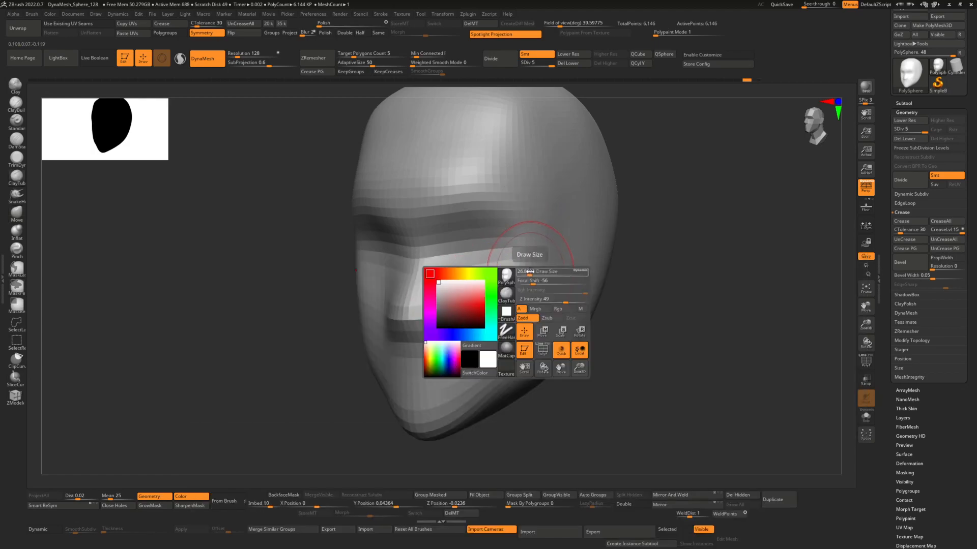
{"action": "left_click_drag", "start_coordinate": [559, 300], "coordinate": [557, 300]}
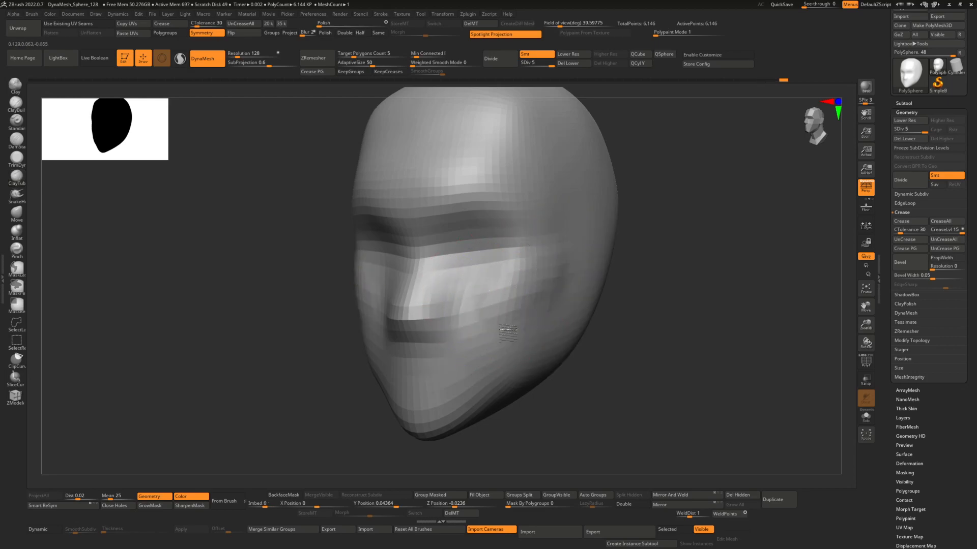
{"action": "right_click_drag", "start_coordinate": [494, 299], "coordinate": [473, 266]}
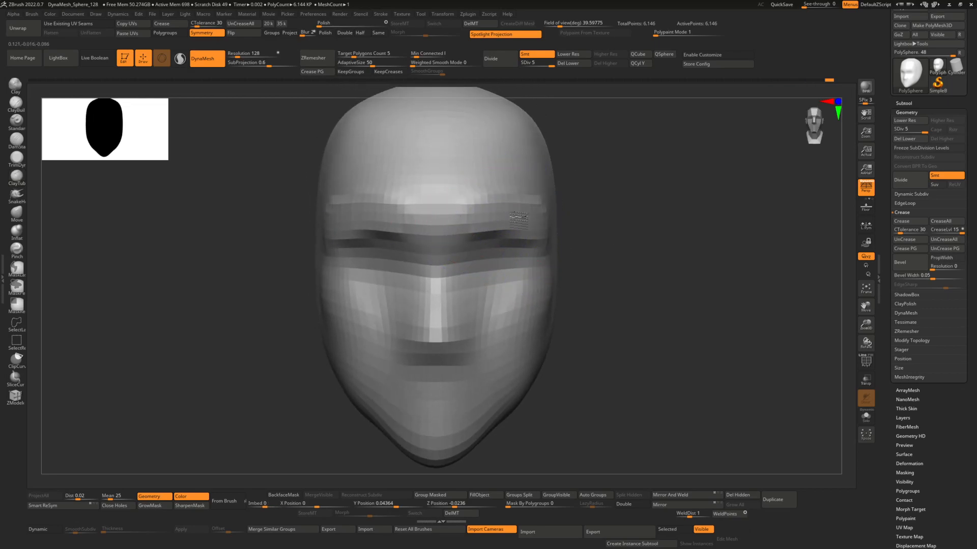
{"action": "mouse_move", "coordinate": [539, 202]}
{"action": "right_mouse_down", "text": "ctrl"}
{"action": "mouse_move", "coordinate": [490, 229]}
{"action": "mouse_move", "coordinate": [562, 242]}
{"action": "right_mouse_up", "text": "ctrl"}
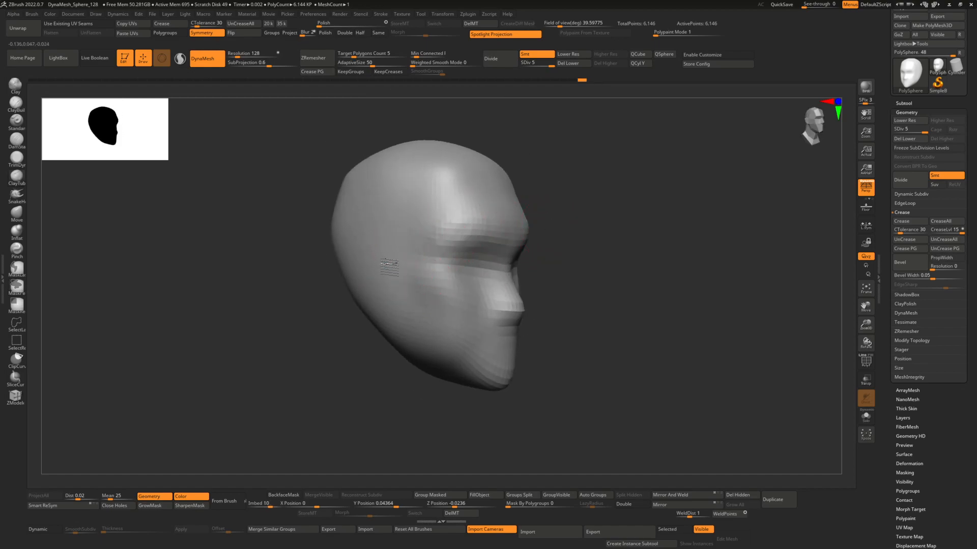
Step: Carve the eye sockets under the brow and define the sides of the nose with the ClayTubes brush
{"action": "mouse_move", "coordinate": [421, 300]}
{"action": "right_mouse_down"}
{"action": "mouse_move", "coordinate": [384, 264]}
{"action": "mouse_move", "coordinate": [405, 277]}
{"action": "mouse_move", "coordinate": [407, 310]}
{"action": "mouse_move", "coordinate": [420, 294]}
{"action": "mouse_move", "coordinate": [403, 261]}
{"action": "mouse_move", "coordinate": [415, 281]}
{"action": "mouse_move", "coordinate": [436, 283]}
{"action": "mouse_move", "coordinate": [468, 251]}
{"action": "mouse_move", "coordinate": [468, 235]}
{"action": "mouse_move", "coordinate": [476, 253]}
{"action": "right_mouse_up"}
{"action": "right_click", "coordinate": [475, 252]}
{"action": "left_click_drag", "start_coordinate": [478, 253], "coordinate": [473, 252]}
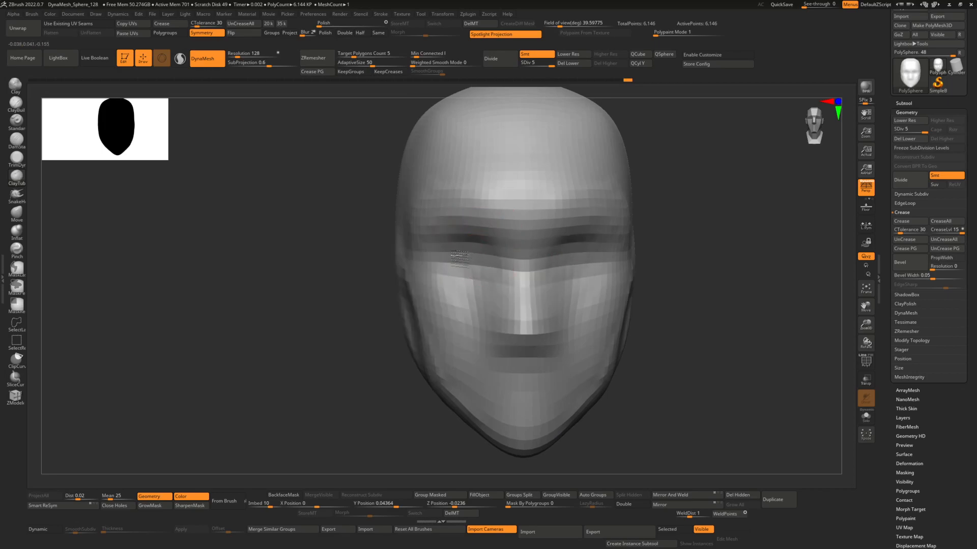
{"action": "left_click_drag", "start_coordinate": [475, 247], "coordinate": [474, 247]}
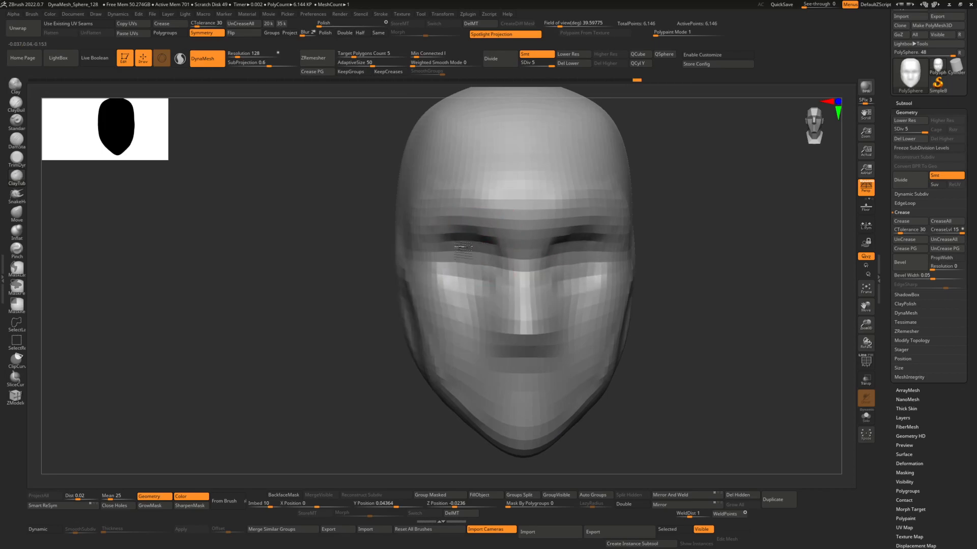
{"action": "right_click_drag", "start_coordinate": [478, 259], "coordinate": [453, 316]}
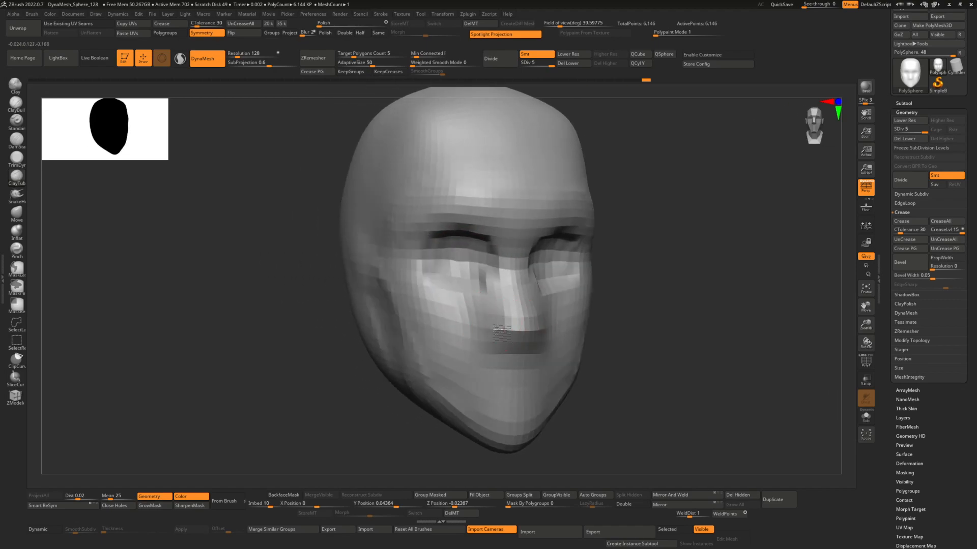
Step: Block in the ear shapes on the sides of the head with the ClayTubes brush
{"action": "right_click_drag", "start_coordinate": [516, 285], "coordinate": [474, 258]}
{"action": "right_click_drag", "start_coordinate": [543, 254], "coordinate": [468, 240]}
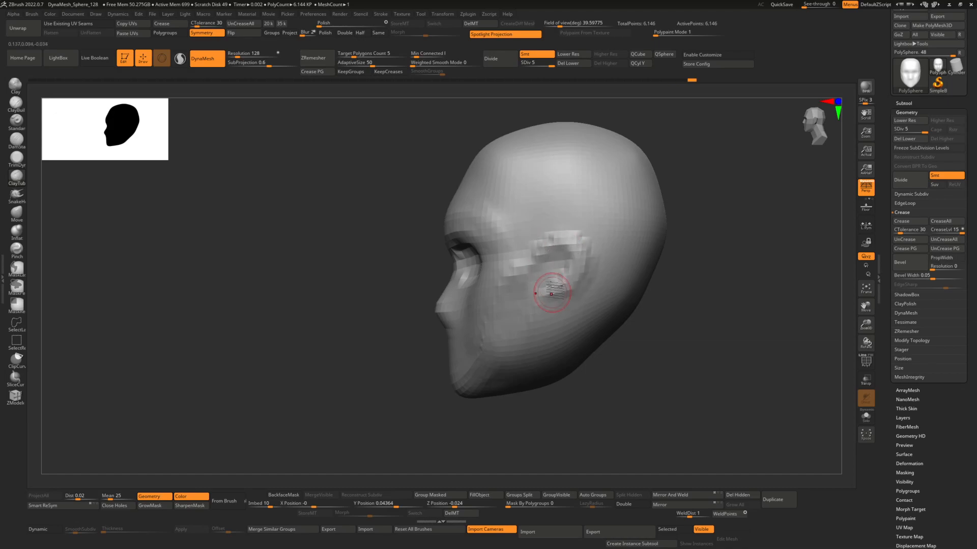
{"action": "mouse_move", "coordinate": [540, 285]}
{"action": "right_mouse_down"}
{"action": "mouse_move", "coordinate": [587, 257]}
{"action": "mouse_move", "coordinate": [589, 218]}
{"action": "mouse_move", "coordinate": [536, 279]}
{"action": "right_mouse_up"}
Step: Build up the mouth area, lower cheeks and chin with the ClayTubes brush
{"action": "mouse_move", "coordinate": [460, 322]}
{"action": "right_mouse_down"}
{"action": "mouse_move", "coordinate": [497, 319]}
{"action": "mouse_move", "coordinate": [447, 327]}
{"action": "mouse_move", "coordinate": [459, 328]}
{"action": "right_mouse_up"}
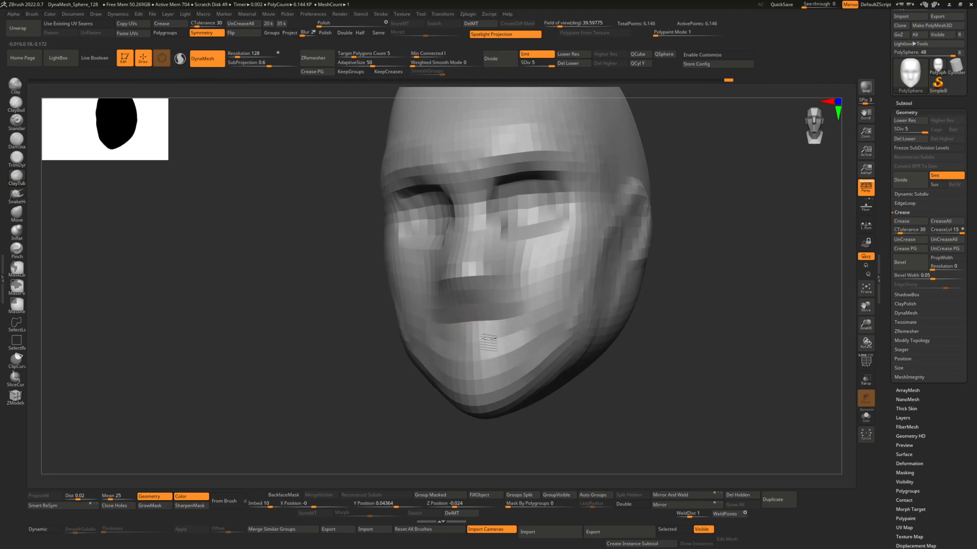
{"action": "right_click_drag", "start_coordinate": [467, 344], "coordinate": [491, 329]}
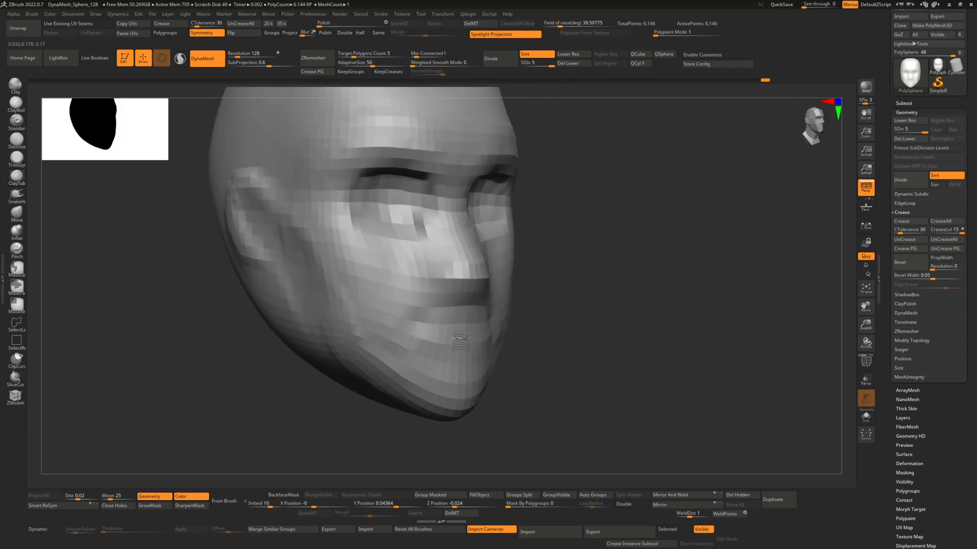
{"action": "right_click_drag", "start_coordinate": [451, 336], "coordinate": [470, 343]}
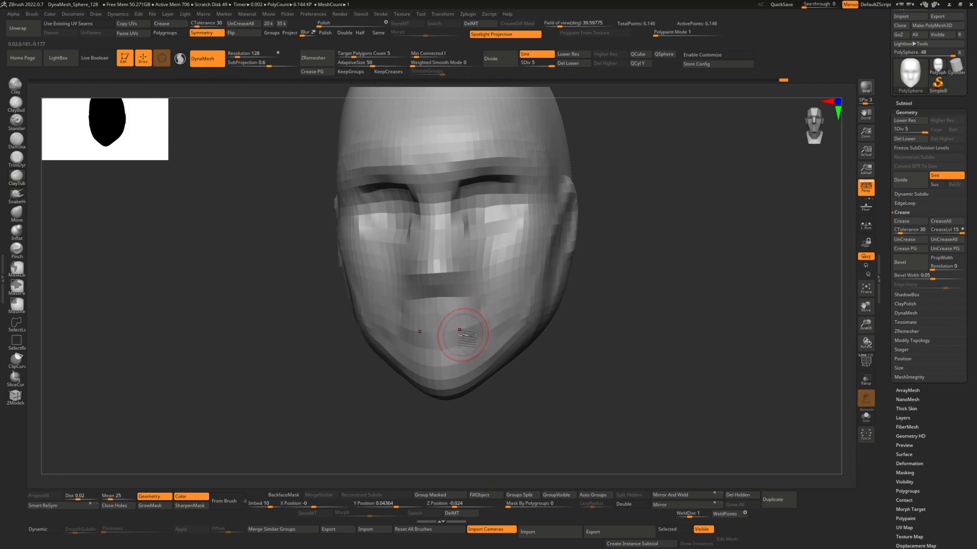
Step: Switch to the DamStandard brush and cut the mouth line across the lower face
{"action": "key", "text": "b"}
{"action": "key", "text": "d"}
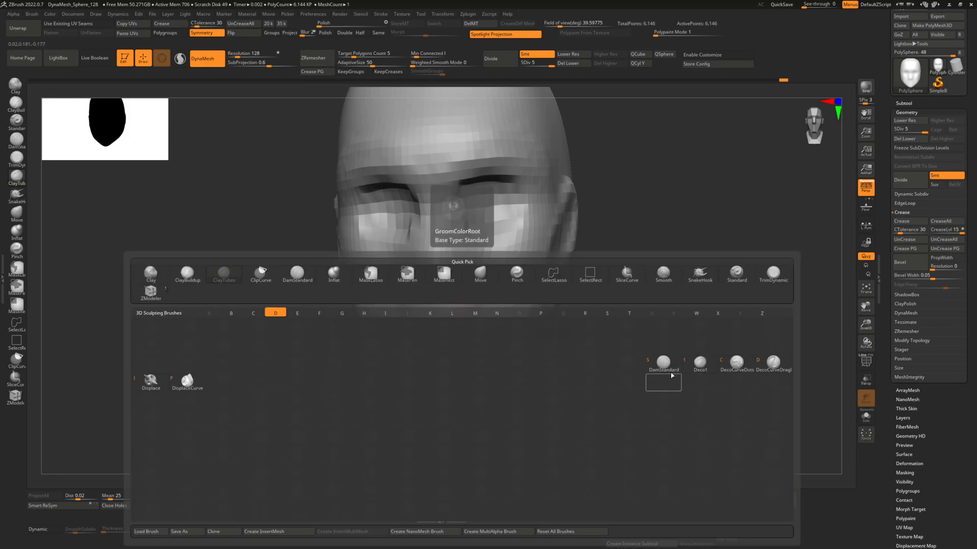
{"action": "left_click", "coordinate": [669, 359]}
{"action": "right_click_drag", "start_coordinate": [381, 356], "coordinate": [484, 346]}
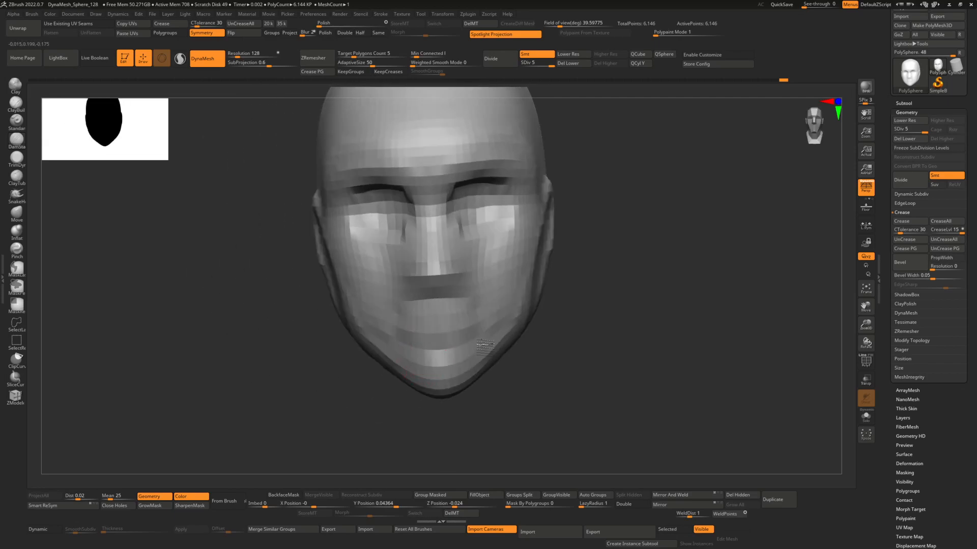
Step: Cut creases around the nose wings, cheeks and eye sockets with the DamStandard brush
{"action": "right_click_drag", "start_coordinate": [474, 305], "coordinate": [461, 239]}
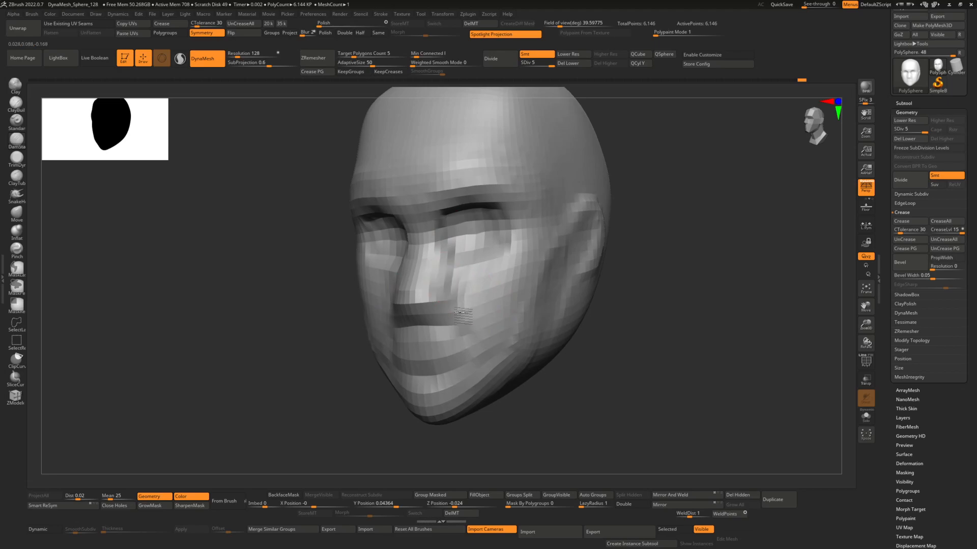
{"action": "right_click_drag", "start_coordinate": [497, 283], "coordinate": [475, 277]}
{"action": "right_click_drag", "start_coordinate": [575, 257], "coordinate": [476, 223]}
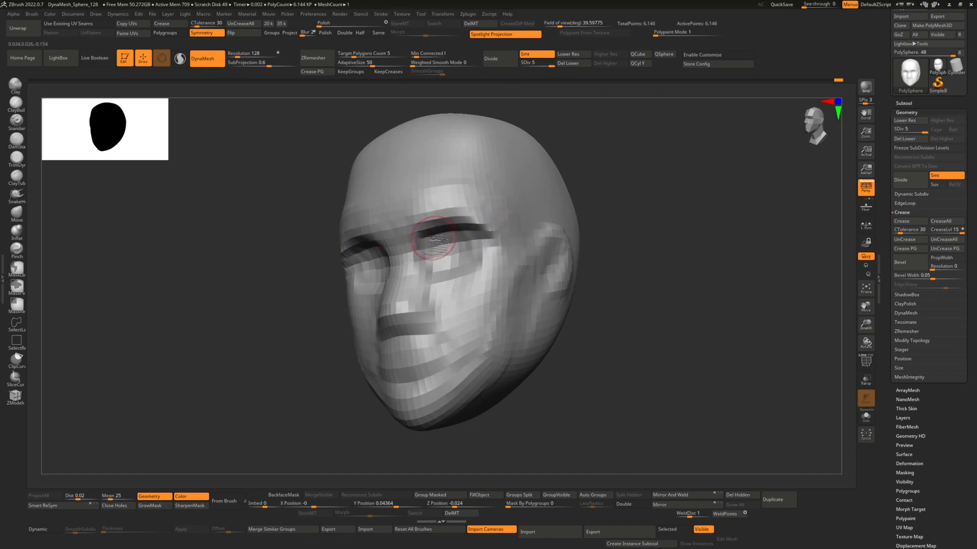
{"action": "right_click_drag", "start_coordinate": [434, 238], "coordinate": [429, 253]}
Step: Define the temple line from the outer brow up the side of the forehead
{"action": "mouse_move", "coordinate": [476, 281]}
{"action": "right_mouse_down"}
{"action": "mouse_move", "coordinate": [480, 305]}
{"action": "mouse_move", "coordinate": [423, 292]}
{"action": "mouse_move", "coordinate": [476, 265]}
{"action": "right_mouse_up"}
{"action": "mouse_move", "coordinate": [484, 209]}
{"action": "right_mouse_down"}
{"action": "mouse_move", "coordinate": [556, 198]}
{"action": "mouse_move", "coordinate": [508, 272]}
{"action": "right_mouse_up"}
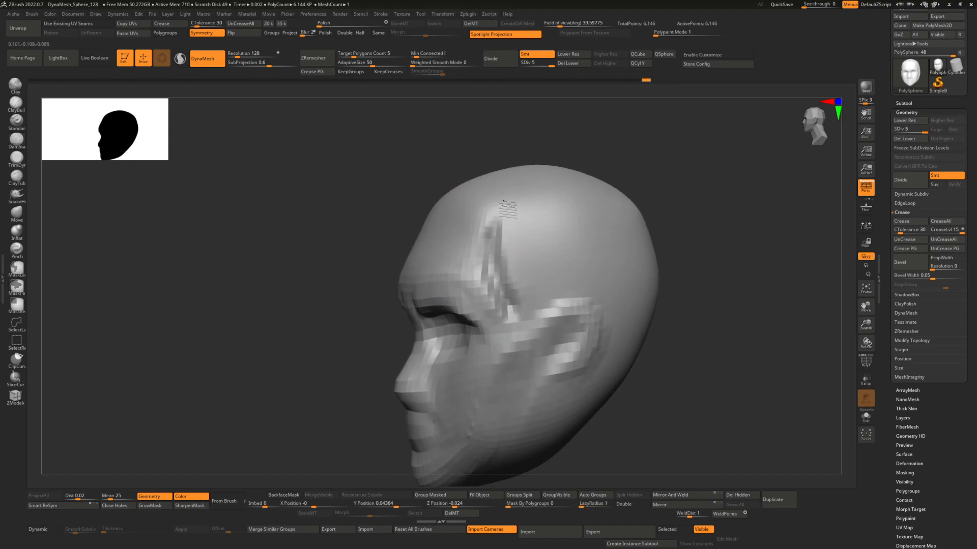
{"action": "key", "text": "space"}
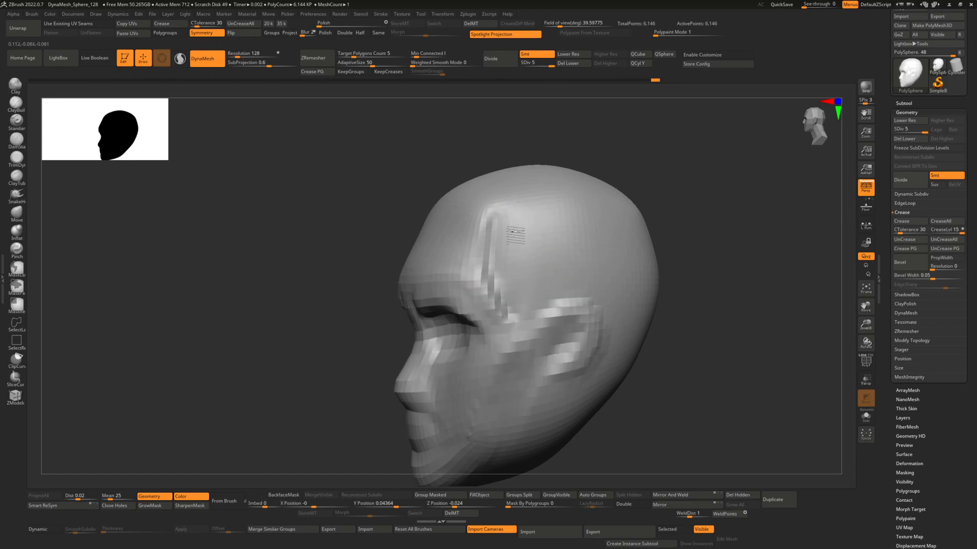
Step: Drop the head to subdivision level 3 and reshape the crown with a larger Move brush
{"action": "right_click_drag", "start_coordinate": [533, 211], "coordinate": [513, 248]}
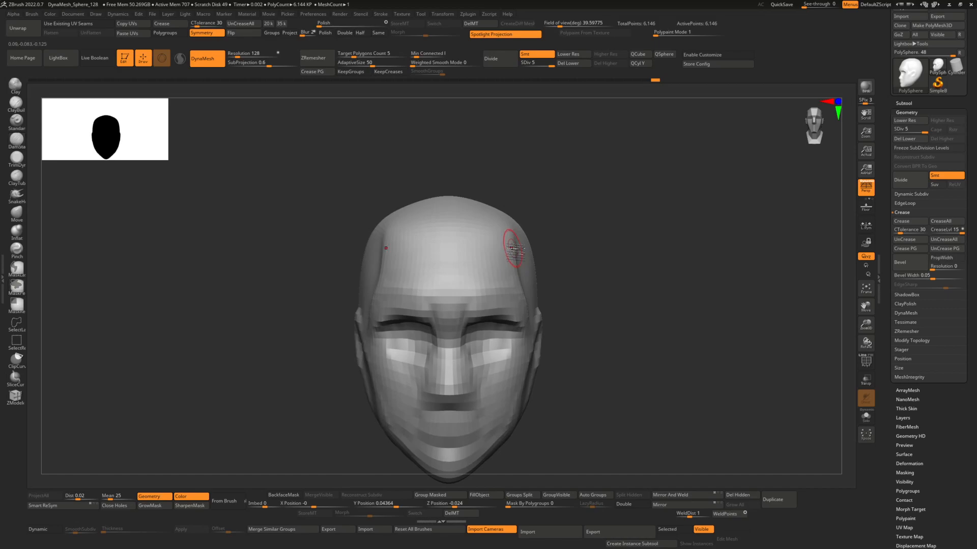
{"action": "left_click", "coordinate": [909, 131]}
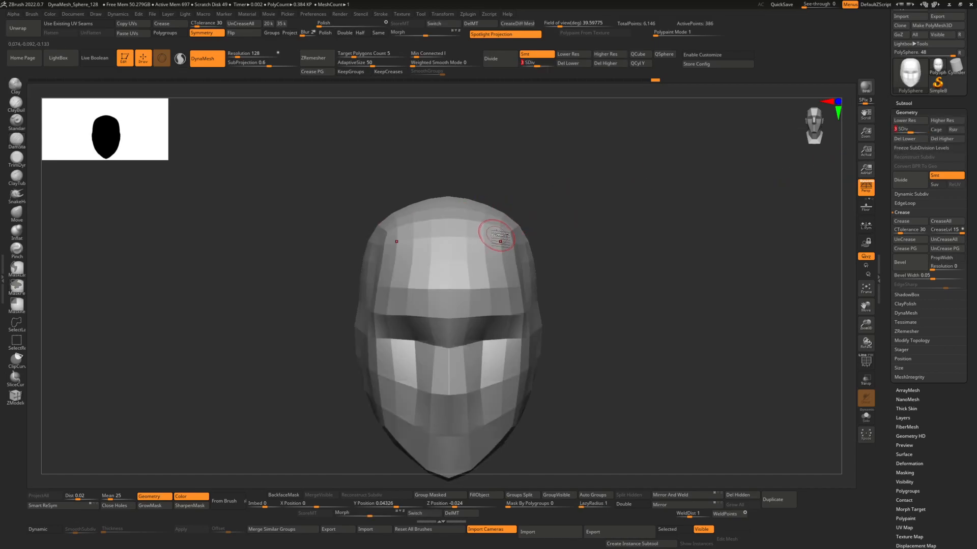
{"action": "key", "text": "space"}
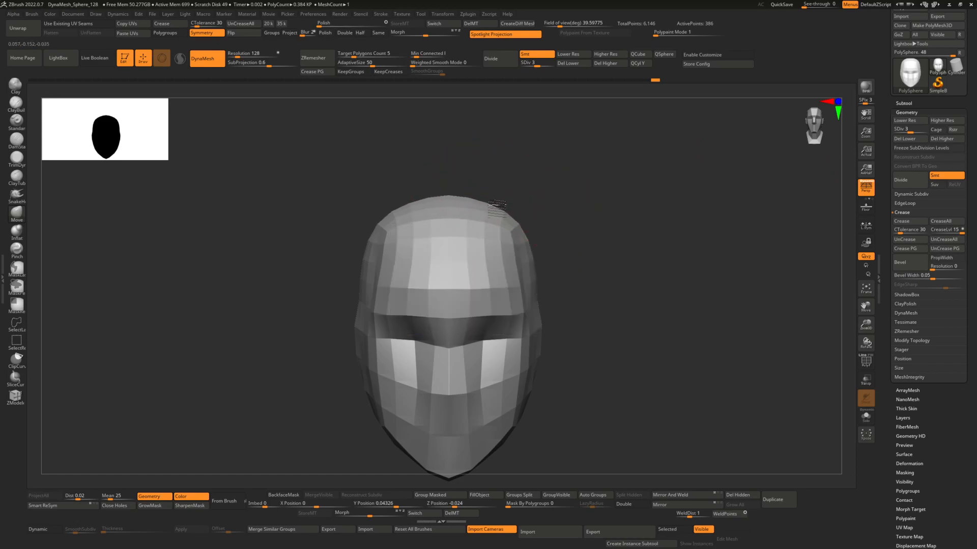
{"action": "right_click_drag", "start_coordinate": [498, 206], "coordinate": [484, 209]}
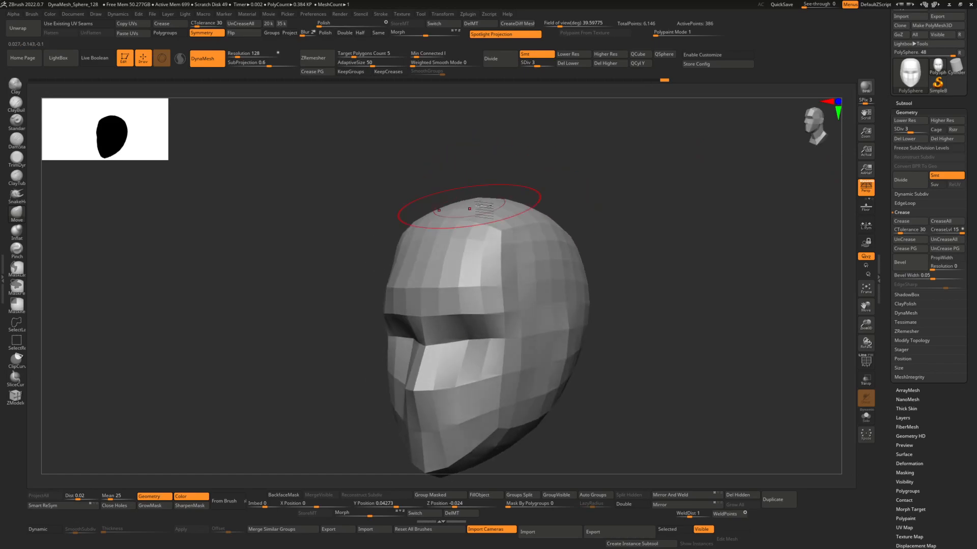
Step: Raise the head to subdivision level 4 and push the lower back of the skull inward in profile
{"action": "left_click", "coordinate": [917, 131]}
{"action": "right_click_drag", "start_coordinate": [656, 198], "coordinate": [506, 204]}
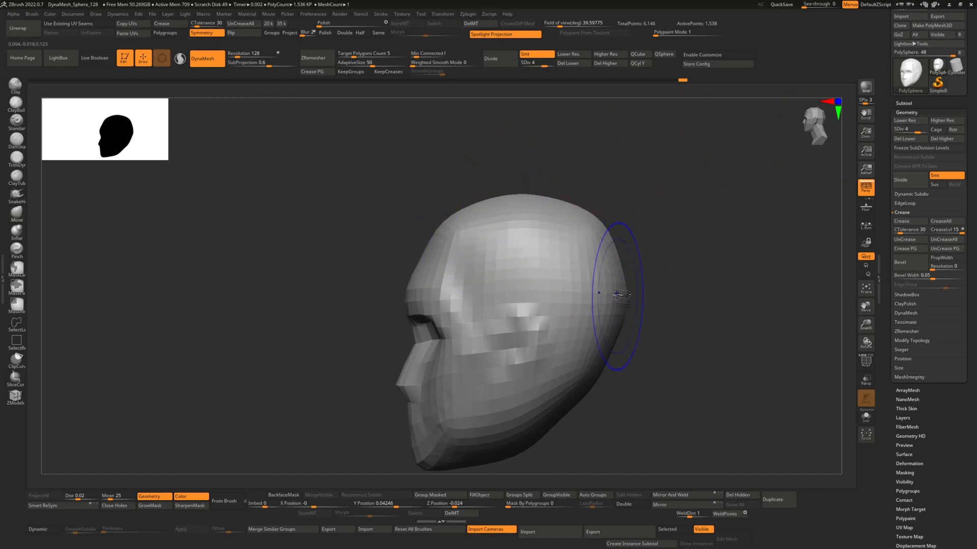
{"action": "left_click_drag", "start_coordinate": [616, 342], "coordinate": [573, 387]}
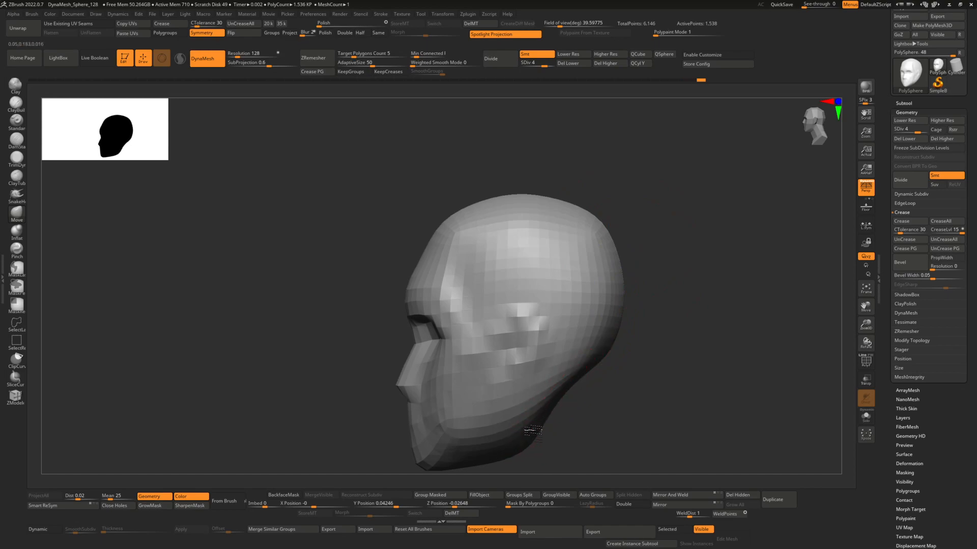
Step: Return the head to subdivision level 5 and refine the nose, lips and chin with the Move brush
{"action": "left_click_drag", "start_coordinate": [920, 131], "coordinate": [927, 132]}
{"action": "right_click_drag", "start_coordinate": [386, 356], "coordinate": [513, 318]}
{"action": "right_click_drag", "start_coordinate": [431, 308], "coordinate": [504, 313]}
{"action": "key", "text": "space"}
{"action": "left_click_drag", "start_coordinate": [373, 285], "coordinate": [360, 286]}
{"action": "right_click_drag", "start_coordinate": [362, 280], "coordinate": [401, 280]}
{"action": "left_click_drag", "start_coordinate": [356, 279], "coordinate": [367, 279]}
{"action": "right_click_drag", "start_coordinate": [368, 279], "coordinate": [336, 270], "text": "shift"}
{"action": "right_click_drag", "start_coordinate": [411, 311], "coordinate": [509, 155]}
{"action": "right_click_drag", "start_coordinate": [451, 289], "coordinate": [421, 248]}
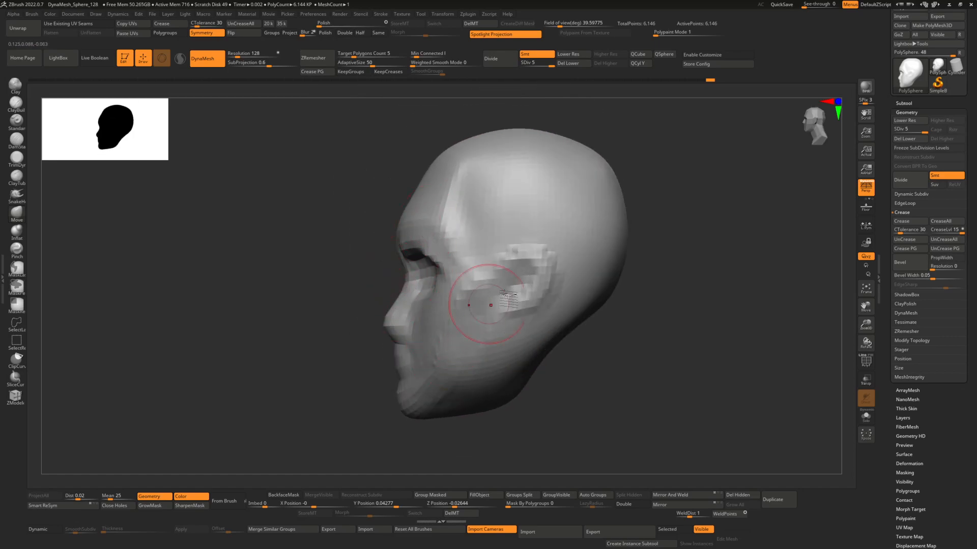
Step: Delete the head's existing morph target and store a new one at subdivision level 5
{"action": "right_click_drag", "start_coordinate": [479, 307], "coordinate": [793, 286]}
{"action": "scroll", "coordinate": [896, 486], "scroll_direction": "down", "scroll_amount": 2}
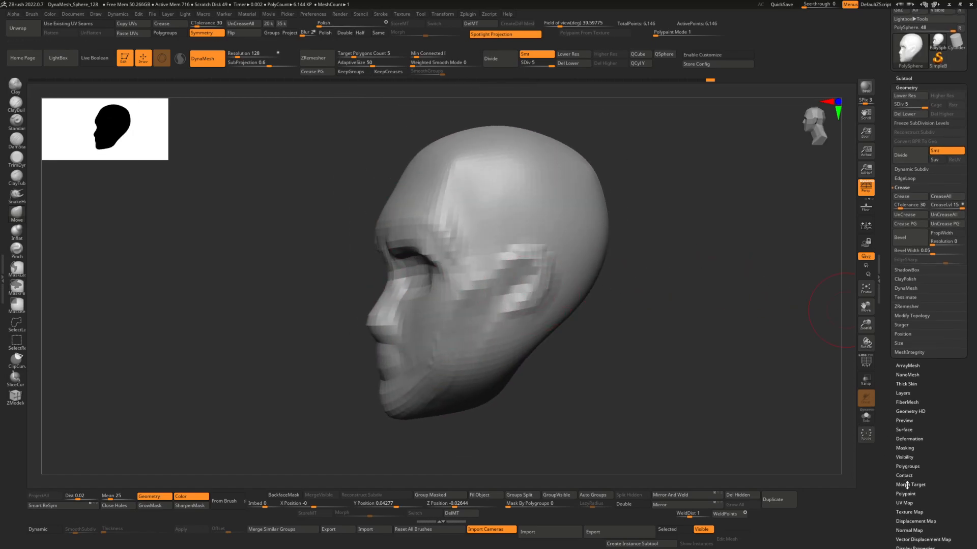
{"action": "left_click", "coordinate": [908, 485]}
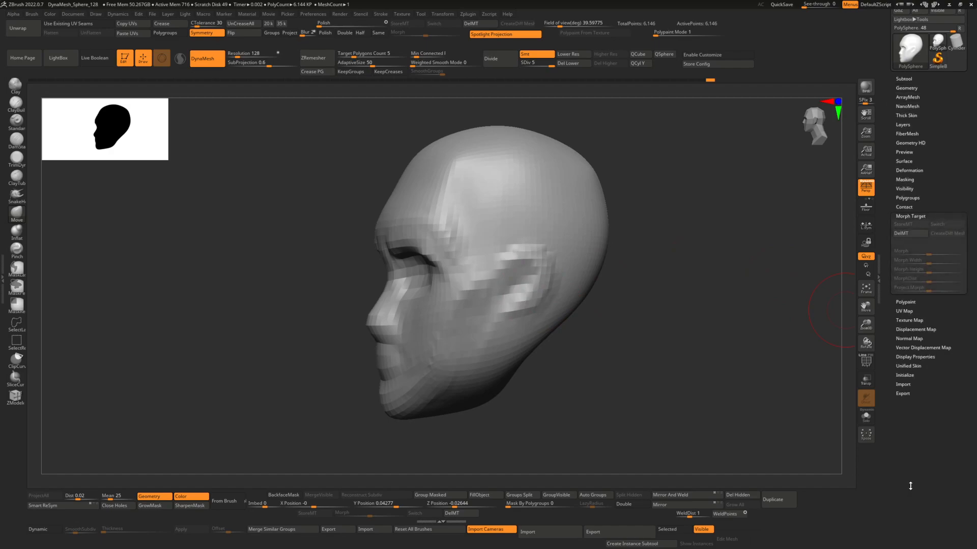
{"action": "left_click", "coordinate": [908, 235]}
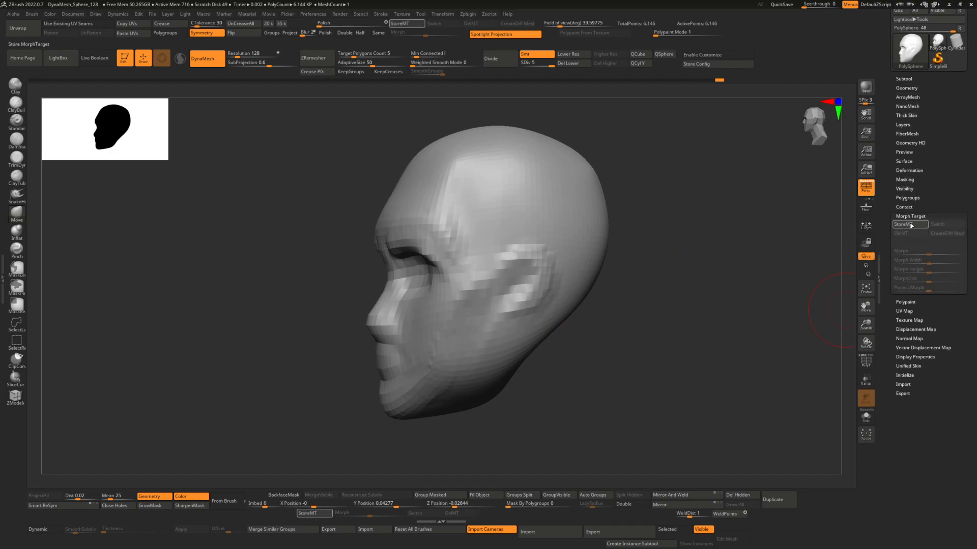
{"action": "left_click", "coordinate": [904, 224]}
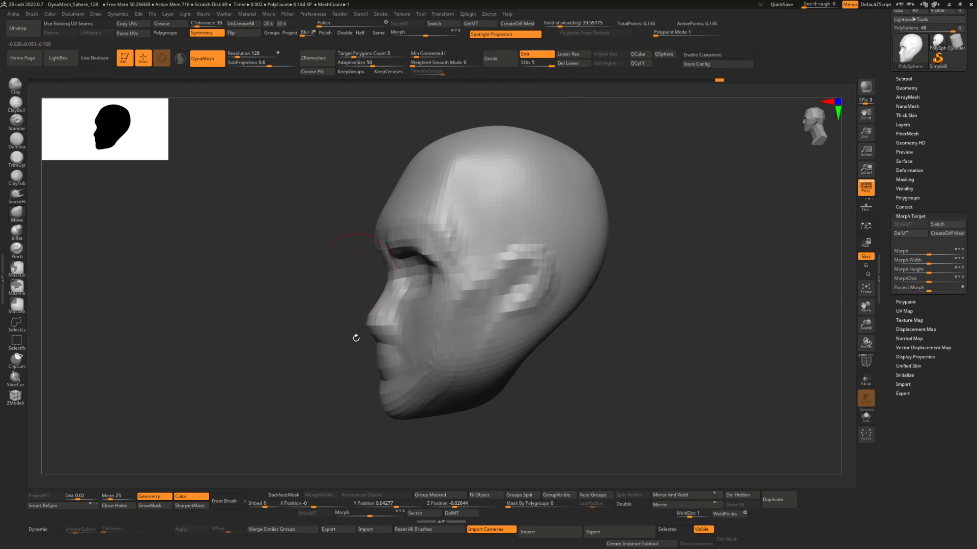
Step: Divide the head to subdivision level 6, then drop back to level 5
{"action": "left_click_drag", "start_coordinate": [888, 144], "coordinate": [893, 179]}
{"action": "left_click", "coordinate": [906, 124]}
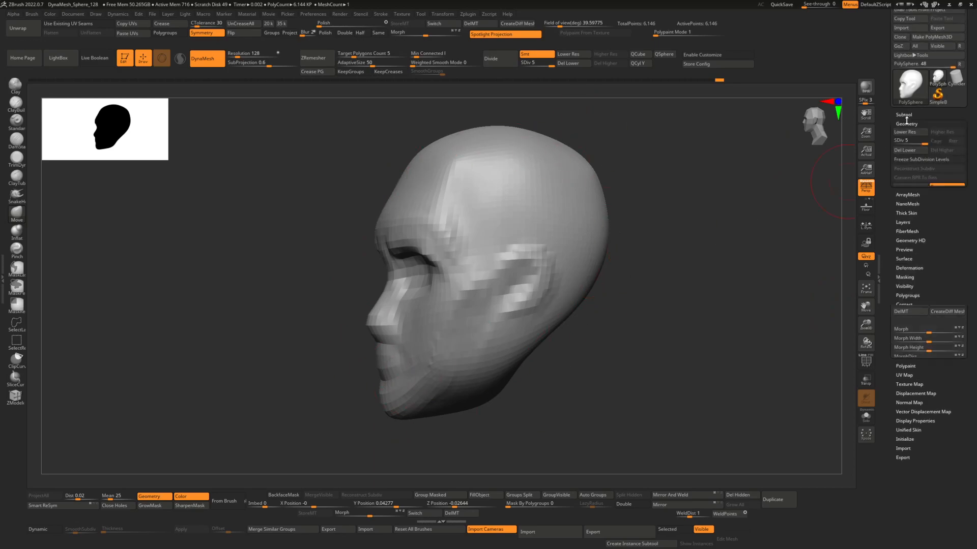
{"action": "left_click", "coordinate": [901, 191]}
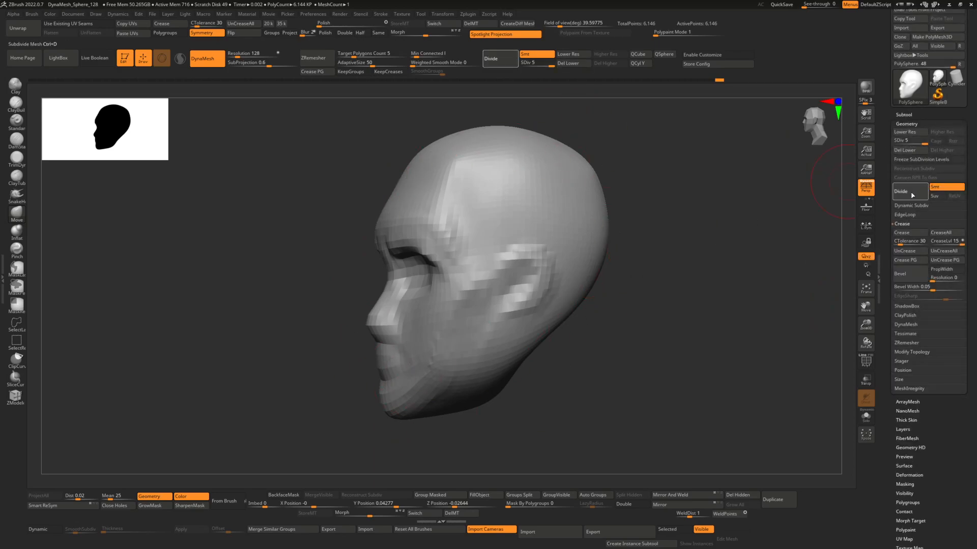
{"action": "left_click_drag", "start_coordinate": [918, 143], "coordinate": [915, 142]}
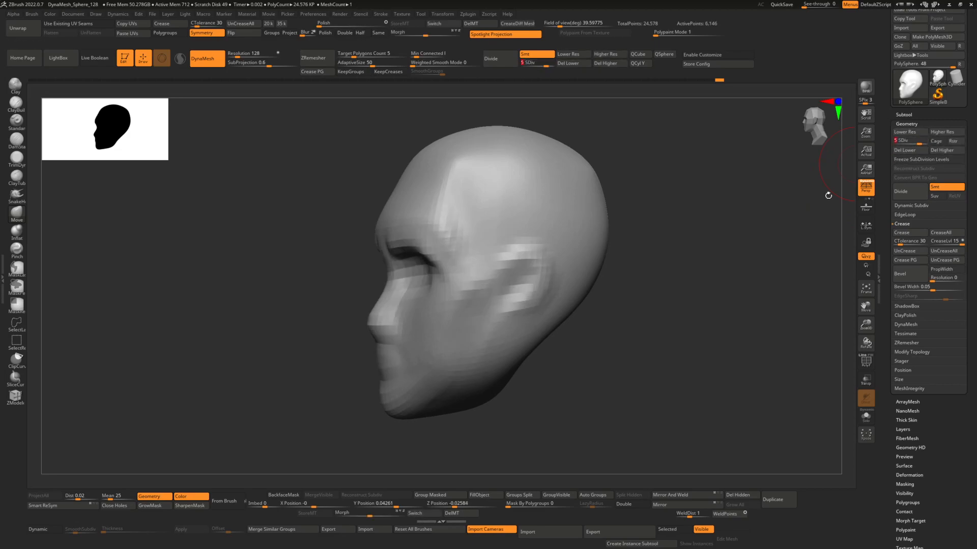
Step: Switch the level 5 head to its stored morph target and return to subdivision level 6
{"action": "scroll", "coordinate": [889, 452], "scroll_direction": "down", "scroll_amount": 2}
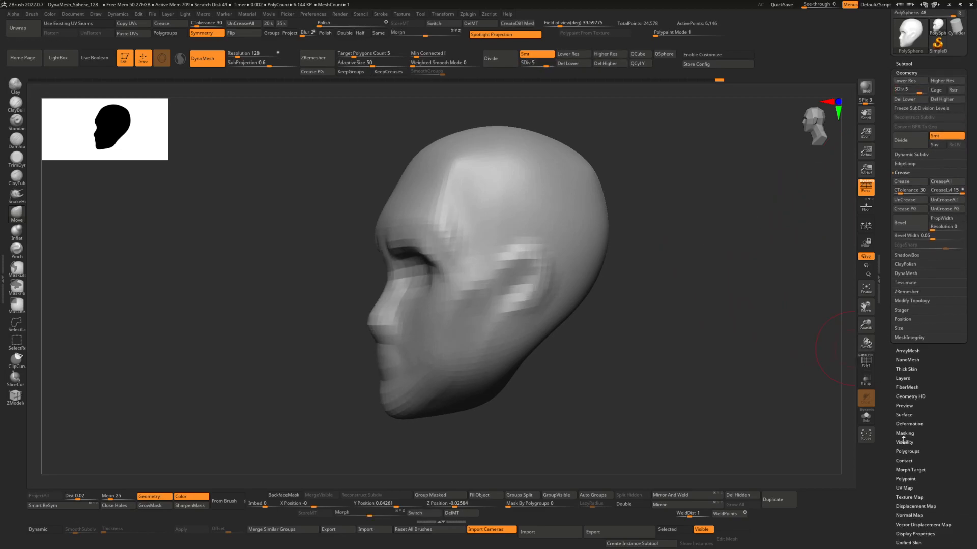
{"action": "left_click", "coordinate": [903, 469]}
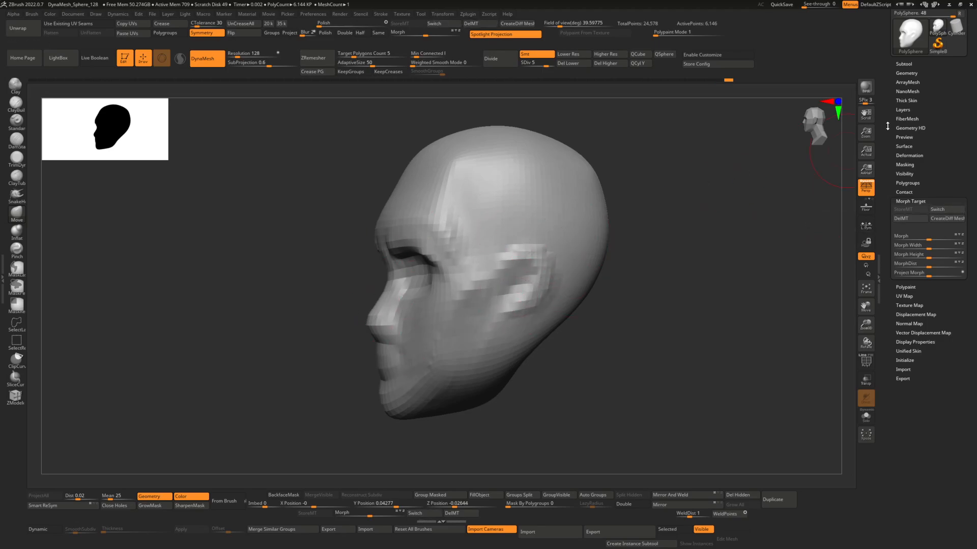
{"action": "left_click_drag", "start_coordinate": [887, 126], "coordinate": [887, 167]}
{"action": "left_click", "coordinate": [903, 140]}
{"action": "left_click", "coordinate": [904, 140]}
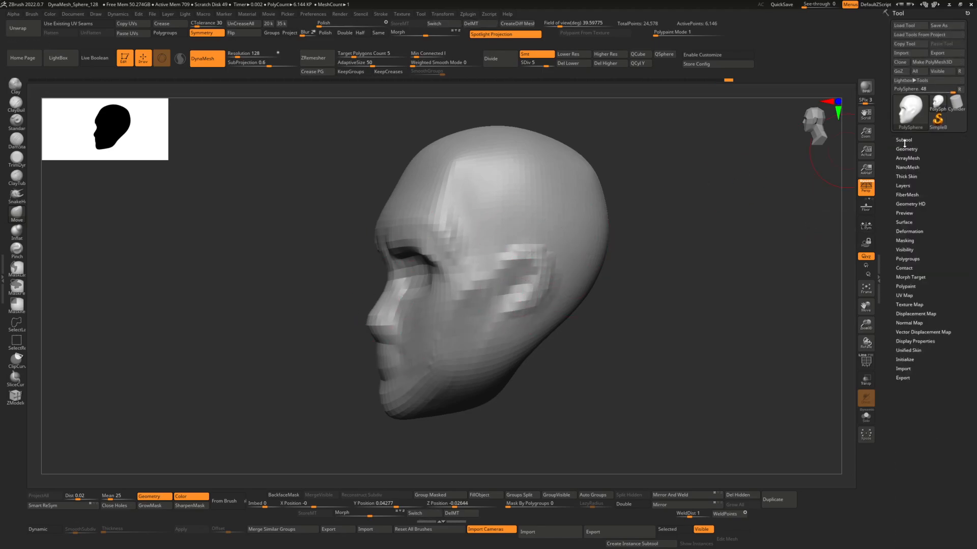
{"action": "left_click", "coordinate": [905, 150]}
{"action": "left_click_drag", "start_coordinate": [921, 168], "coordinate": [929, 168]}
Step: Carve the nostril edge and the fold running from the nose down beside the mouth with a smaller DamStandard brush
{"action": "mouse_move", "coordinate": [469, 273]}
{"action": "right_mouse_down"}
{"action": "mouse_move", "coordinate": [410, 283]}
{"action": "mouse_move", "coordinate": [436, 300]}
{"action": "mouse_move", "coordinate": [524, 290]}
{"action": "mouse_move", "coordinate": [481, 277]}
{"action": "right_mouse_up"}
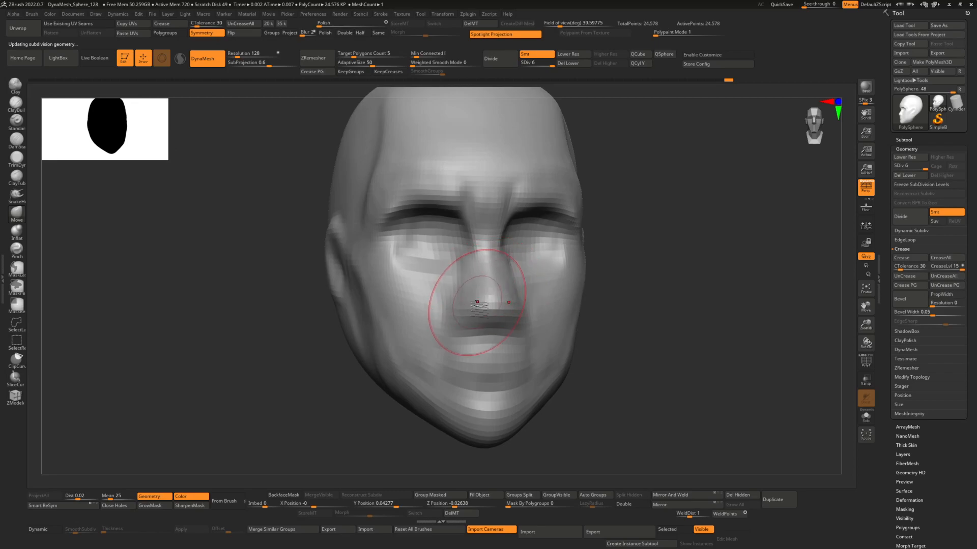
{"action": "key", "text": "space"}
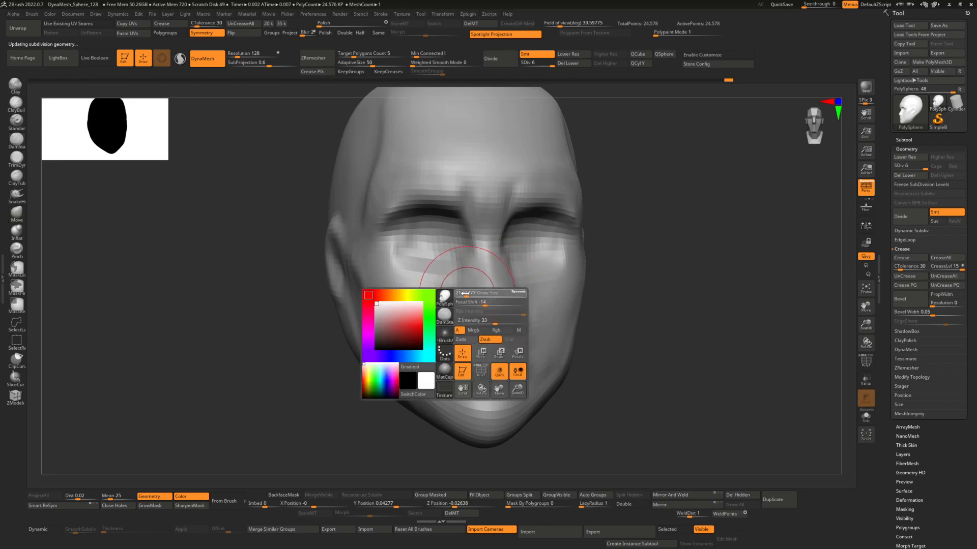
{"action": "key", "text": "b"}
{"action": "key", "text": "d"}
{"action": "key", "text": "s"}
{"action": "right_click_drag", "start_coordinate": [430, 297], "coordinate": [474, 326]}
{"action": "mouse_move", "coordinate": [475, 326]}
{"action": "left_mouse_down"}
{"action": "mouse_move", "coordinate": [451, 288]}
{"action": "mouse_move", "coordinate": [462, 327]}
{"action": "mouse_move", "coordinate": [473, 299]}
{"action": "mouse_move", "coordinate": [464, 342]}
{"action": "left_mouse_up"}
{"action": "mouse_move", "coordinate": [481, 327]}
{"action": "right_mouse_down"}
{"action": "mouse_move", "coordinate": [463, 314]}
{"action": "mouse_move", "coordinate": [407, 308]}
{"action": "right_mouse_up"}
{"action": "left_click_drag", "start_coordinate": [413, 298], "coordinate": [359, 376]}
{"action": "left_click_drag", "start_coordinate": [431, 280], "coordinate": [353, 407]}
Step: Smooth the surface along the fold between the nose, cheek and mouth
{"action": "right_click_drag", "start_coordinate": [375, 349], "coordinate": [407, 307]}
{"action": "left_click_drag", "start_coordinate": [407, 308], "coordinate": [371, 359], "text": "shift"}
{"action": "left_click_drag", "start_coordinate": [400, 289], "coordinate": [351, 392], "text": "shift"}
Step: Build up the lower eyelids and the eye area inside the sockets, and refine the upper cheeks
{"action": "right_click_drag", "start_coordinate": [370, 371], "coordinate": [399, 255]}
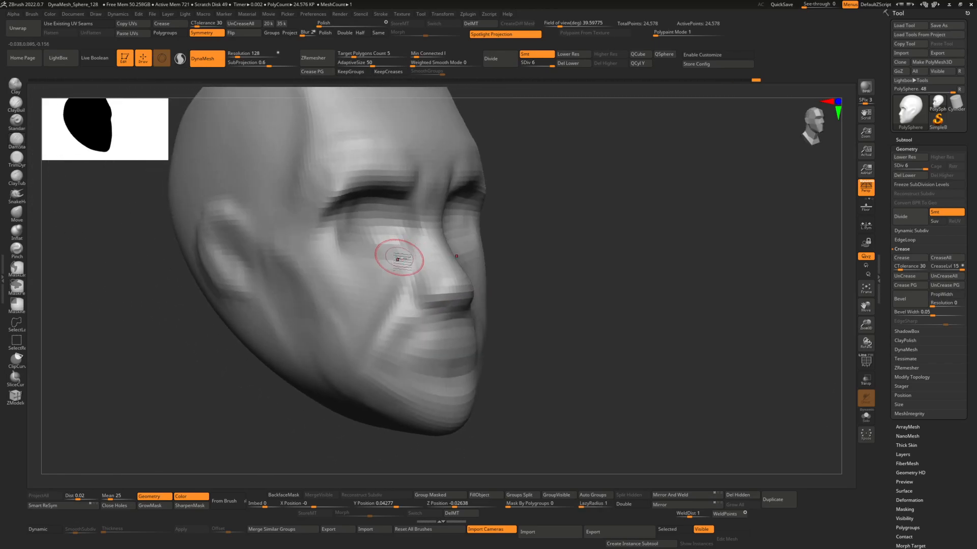
{"action": "mouse_move", "coordinate": [402, 239]}
{"action": "left_mouse_down"}
{"action": "mouse_move", "coordinate": [369, 245]}
{"action": "mouse_move", "coordinate": [413, 225]}
{"action": "left_mouse_up"}
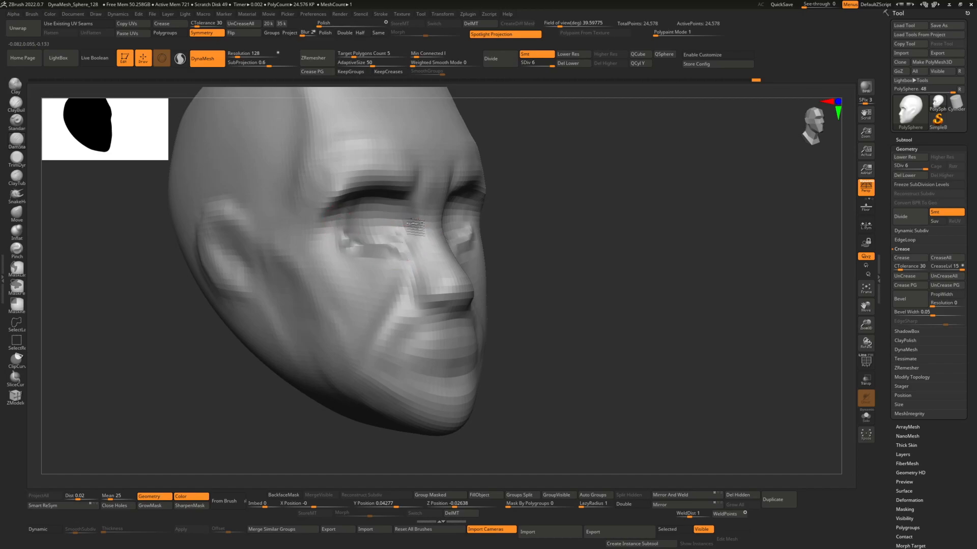
{"action": "mouse_move", "coordinate": [347, 253]}
{"action": "right_mouse_down"}
{"action": "mouse_move", "coordinate": [349, 245]}
{"action": "mouse_move", "coordinate": [447, 255]}
{"action": "mouse_move", "coordinate": [427, 259]}
{"action": "mouse_move", "coordinate": [464, 266]}
{"action": "mouse_move", "coordinate": [393, 236]}
{"action": "mouse_move", "coordinate": [388, 263]}
{"action": "mouse_move", "coordinate": [450, 263]}
{"action": "right_mouse_up"}
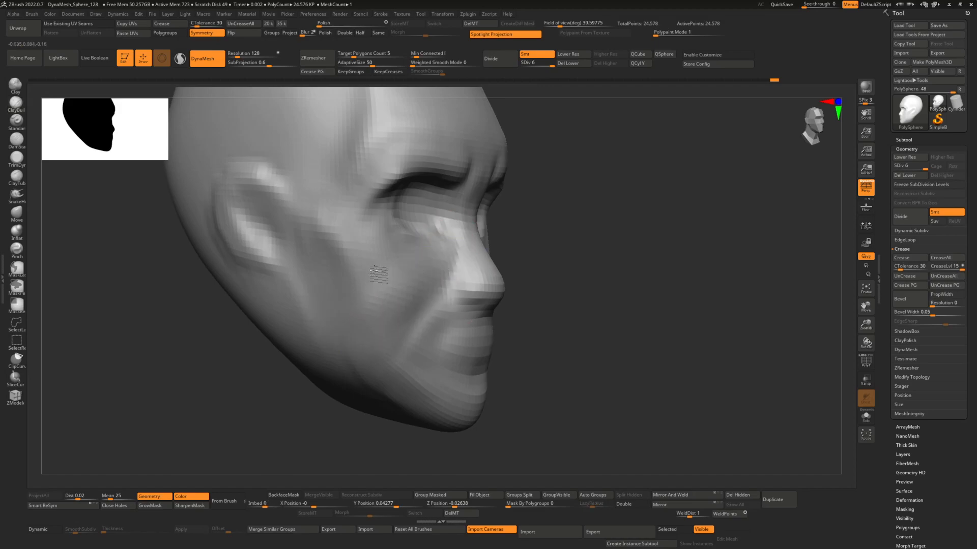
{"action": "mouse_move", "coordinate": [342, 276]}
{"action": "right_mouse_down"}
{"action": "mouse_move", "coordinate": [404, 272]}
{"action": "mouse_move", "coordinate": [403, 221]}
{"action": "right_mouse_up"}
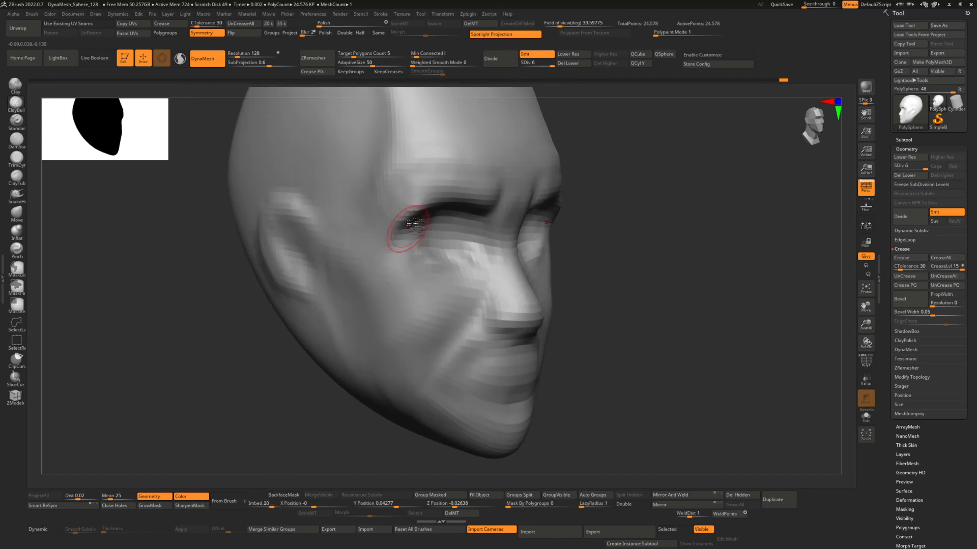
{"action": "left_click_drag", "start_coordinate": [424, 272], "coordinate": [444, 300]}
{"action": "right_click_drag", "start_coordinate": [444, 301], "coordinate": [402, 269]}
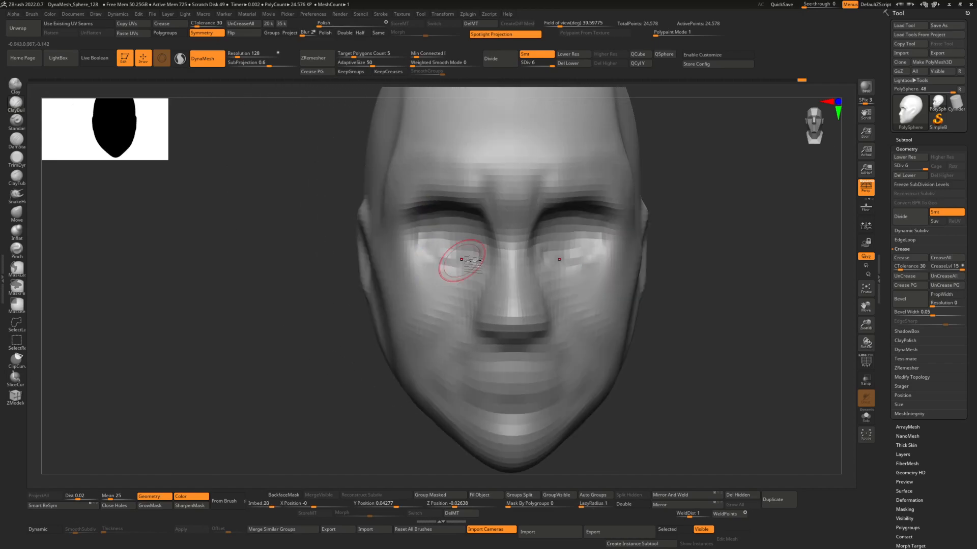
{"action": "mouse_move", "coordinate": [548, 256]}
{"action": "right_mouse_down", "text": "ctrl"}
{"action": "mouse_move", "coordinate": [555, 265]}
{"action": "mouse_move", "coordinate": [499, 273]}
{"action": "right_mouse_up", "text": "ctrl"}
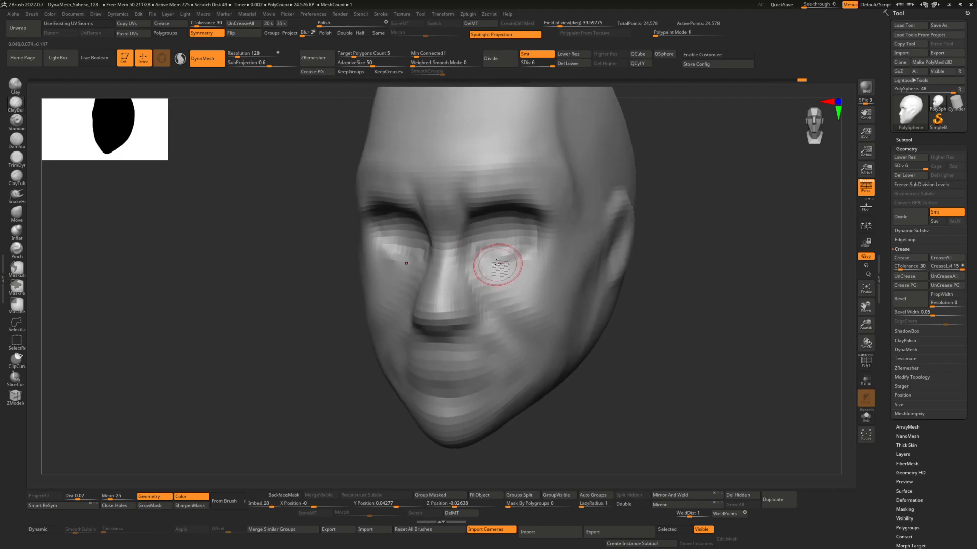
{"action": "left_click_drag", "start_coordinate": [507, 255], "coordinate": [553, 262]}
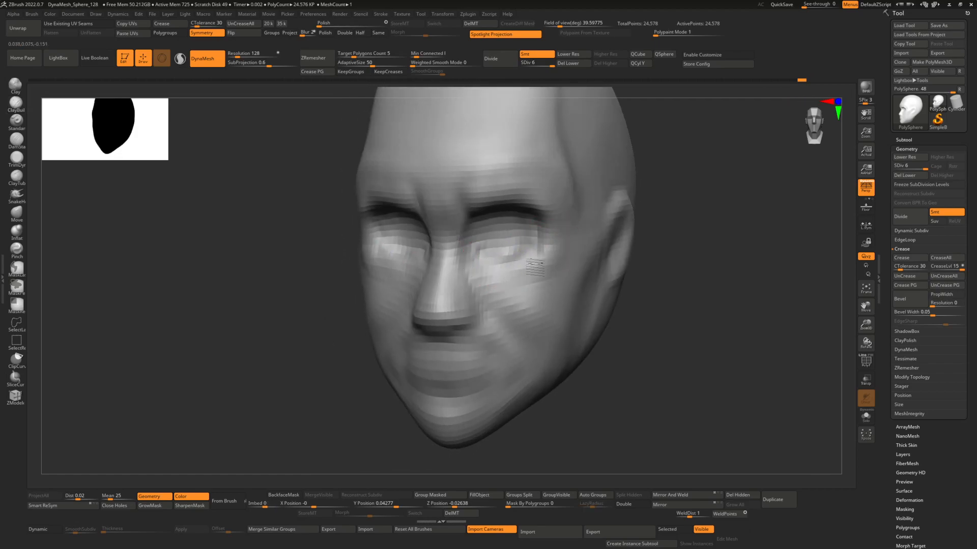
Step: Sculpt the inner brow and lower forehead just above the bridge of the nose
{"action": "right_click_drag", "start_coordinate": [540, 238], "coordinate": [496, 223]}
{"action": "right_click_drag", "start_coordinate": [496, 224], "coordinate": [504, 257], "text": "alt"}
{"action": "right_click_drag", "start_coordinate": [447, 216], "coordinate": [482, 220]}
{"action": "mouse_move", "coordinate": [458, 229]}
{"action": "left_mouse_down"}
{"action": "mouse_move", "coordinate": [453, 260]}
{"action": "mouse_move", "coordinate": [463, 202]}
{"action": "mouse_move", "coordinate": [497, 224]}
{"action": "mouse_move", "coordinate": [549, 235]}
{"action": "mouse_move", "coordinate": [571, 270]}
{"action": "mouse_move", "coordinate": [514, 227]}
{"action": "mouse_move", "coordinate": [458, 235]}
{"action": "mouse_move", "coordinate": [474, 209]}
{"action": "left_mouse_up"}
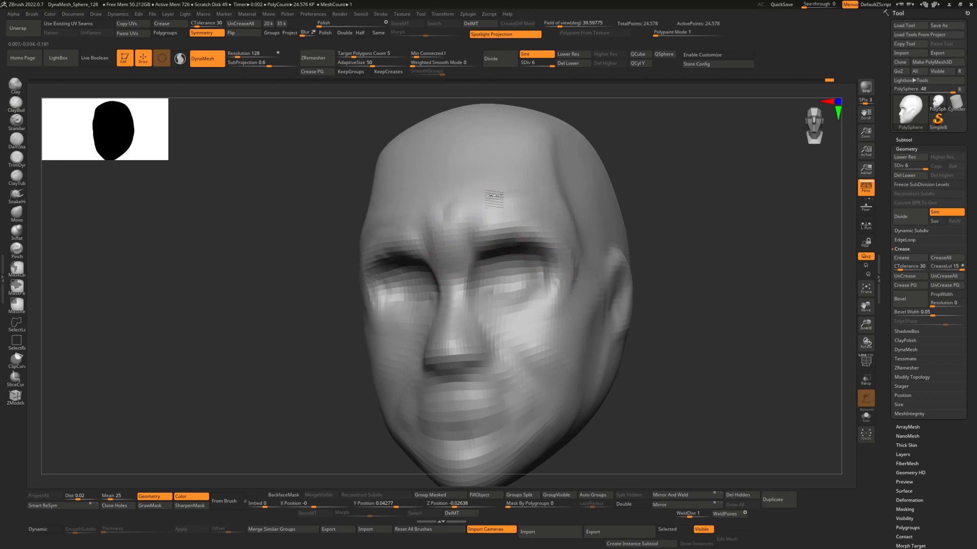
Step: Pull the nose tip forward and refine the mouth and chin profile with the Move brush
{"action": "mouse_move", "coordinate": [581, 273]}
{"action": "right_mouse_down"}
{"action": "mouse_move", "coordinate": [539, 272]}
{"action": "mouse_move", "coordinate": [493, 244]}
{"action": "right_mouse_up"}
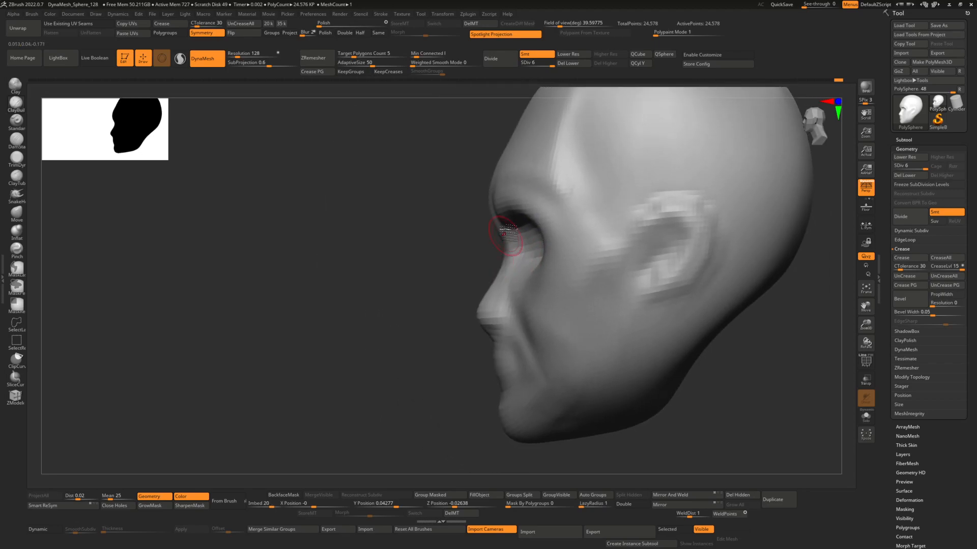
{"action": "key", "text": "space"}
{"action": "left_click_drag", "start_coordinate": [486, 313], "coordinate": [476, 315]}
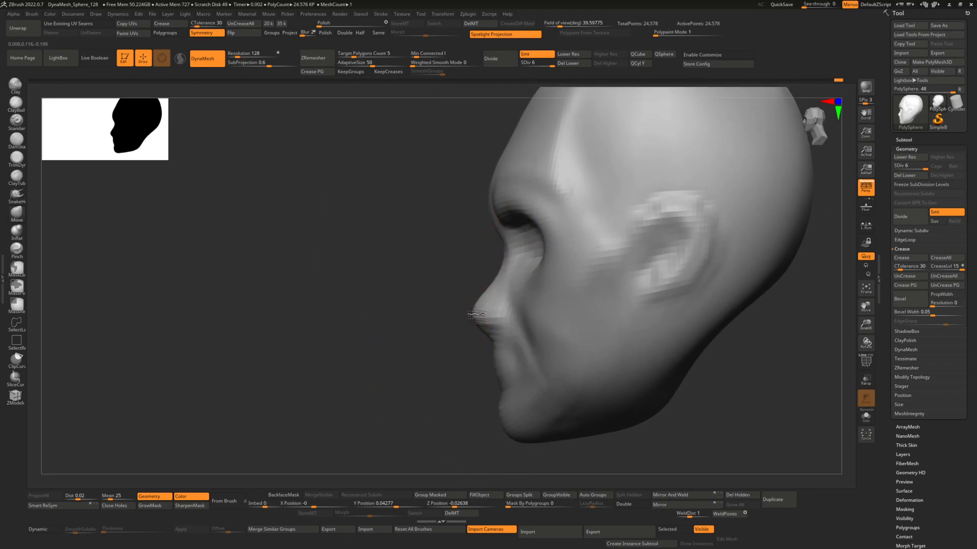
{"action": "right_click_drag", "start_coordinate": [498, 269], "coordinate": [480, 294]}
{"action": "key", "text": "space"}
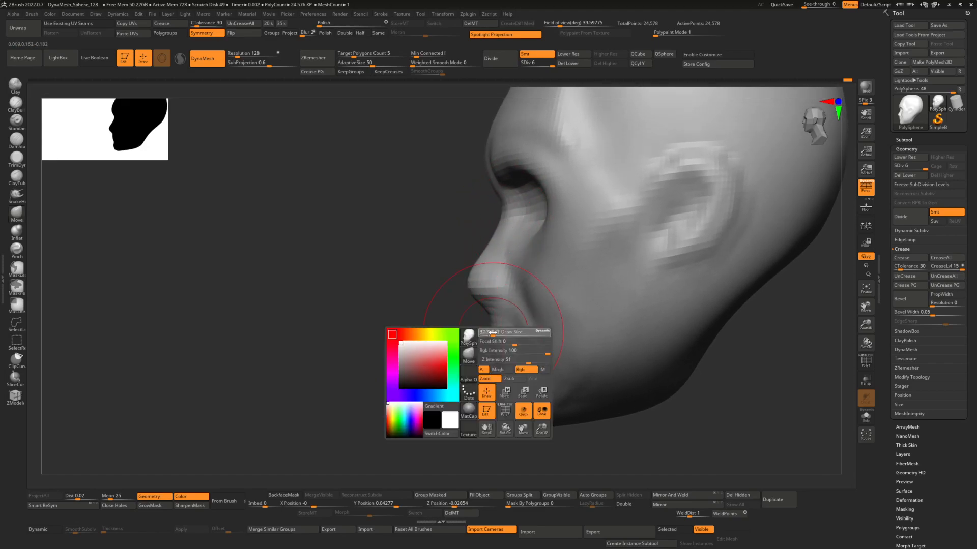
{"action": "right_click_drag", "start_coordinate": [493, 349], "coordinate": [488, 358]}
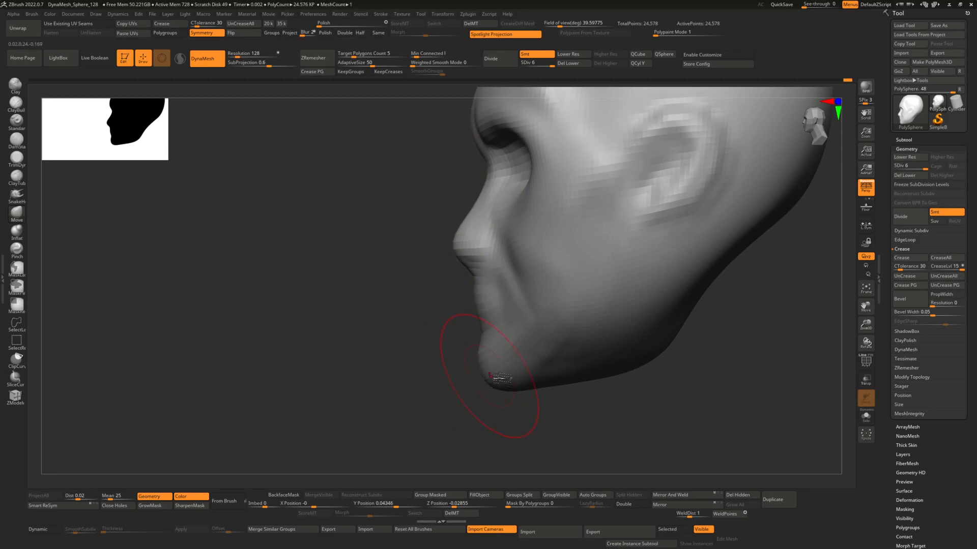
{"action": "right_click_drag", "start_coordinate": [552, 362], "coordinate": [562, 304]}
{"action": "mouse_move", "coordinate": [582, 300]}
{"action": "right_mouse_down"}
{"action": "mouse_move", "coordinate": [597, 294]}
{"action": "mouse_move", "coordinate": [561, 313]}
{"action": "right_mouse_up"}
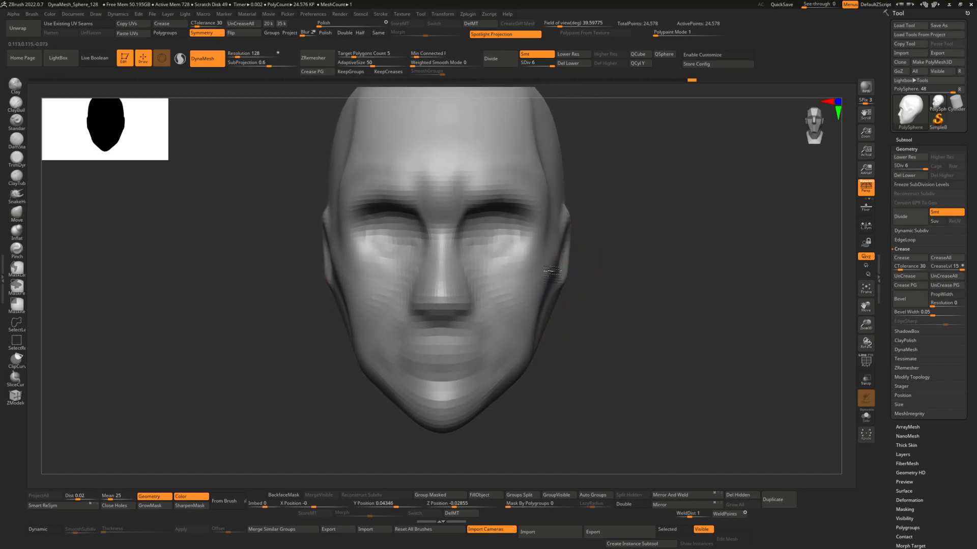
{"action": "mouse_move", "coordinate": [537, 163]}
{"action": "right_mouse_down"}
{"action": "mouse_move", "coordinate": [478, 194]}
{"action": "mouse_move", "coordinate": [502, 261]}
{"action": "mouse_move", "coordinate": [504, 228]}
{"action": "mouse_move", "coordinate": [467, 244]}
{"action": "mouse_move", "coordinate": [478, 310]}
{"action": "right_mouse_up"}
{"action": "key", "text": "space"}
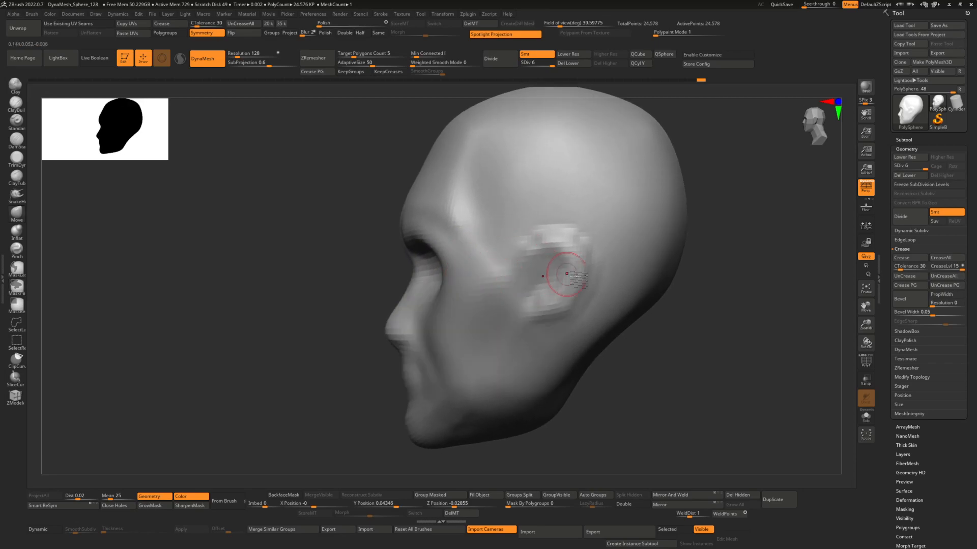
{"action": "mouse_move", "coordinate": [547, 308]}
{"action": "left_mouse_down", "text": "ctrl"}
{"action": "mouse_move", "coordinate": [570, 265]}
{"action": "mouse_move", "coordinate": [524, 239]}
{"action": "mouse_move", "coordinate": [509, 300]}
{"action": "mouse_move", "coordinate": [576, 275]}
{"action": "left_mouse_up", "text": "ctrl"}
{"action": "key", "text": "ctrl+z"}
{"action": "key", "text": "ctrl+shift+z"}
{"action": "left_click", "coordinate": [689, 334], "text": "ctrl"}
{"action": "right_click_drag", "start_coordinate": [689, 333], "coordinate": [549, 283]}
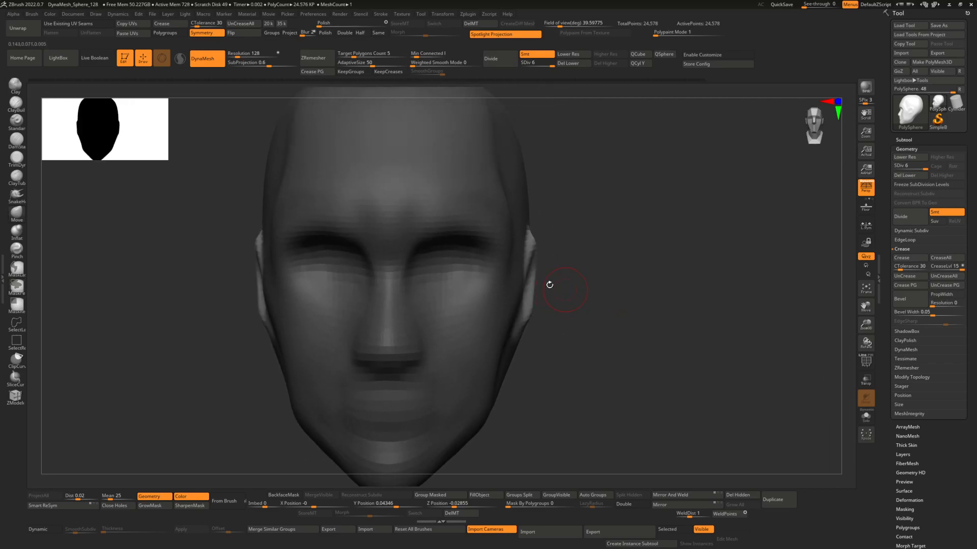
{"action": "key", "text": "w"}
{"action": "key", "text": "q"}
{"action": "right_click_drag", "start_coordinate": [595, 254], "coordinate": [537, 263]}
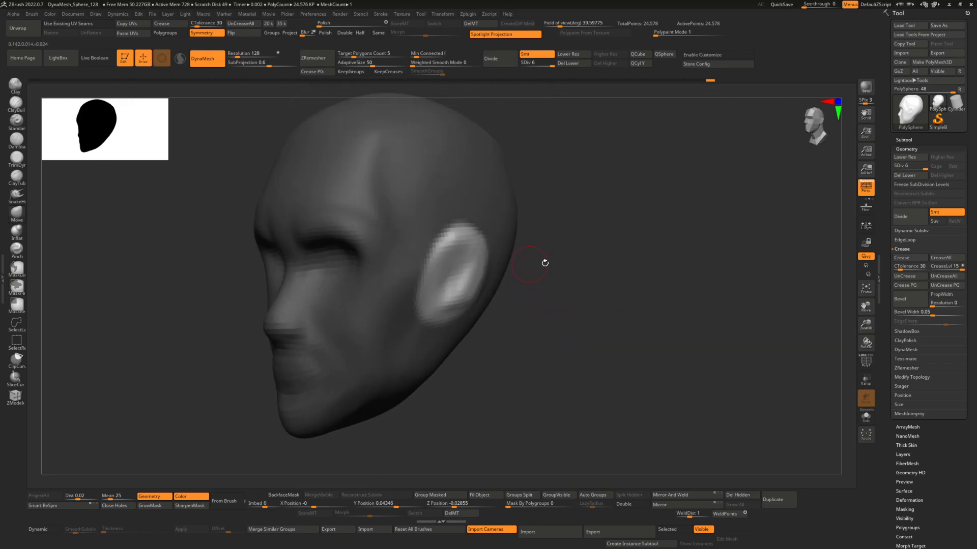
{"action": "left_click", "coordinate": [595, 259], "text": "ctrl"}
{"action": "left_click_drag", "start_coordinate": [595, 259], "coordinate": [611, 270], "text": "ctrl"}
Step: Paint an oval mask over the ear and invert it so only the ear areas remain editable
{"action": "mouse_move", "coordinate": [596, 259]}
{"action": "right_mouse_down"}
{"action": "mouse_move", "coordinate": [532, 239]}
{"action": "mouse_move", "coordinate": [453, 255]}
{"action": "right_mouse_up"}
{"action": "mouse_move", "coordinate": [440, 258]}
{"action": "left_mouse_down", "text": "ctrl"}
{"action": "mouse_move", "coordinate": [447, 274]}
{"action": "mouse_move", "coordinate": [432, 270]}
{"action": "mouse_move", "coordinate": [462, 244]}
{"action": "left_mouse_up", "text": "ctrl"}
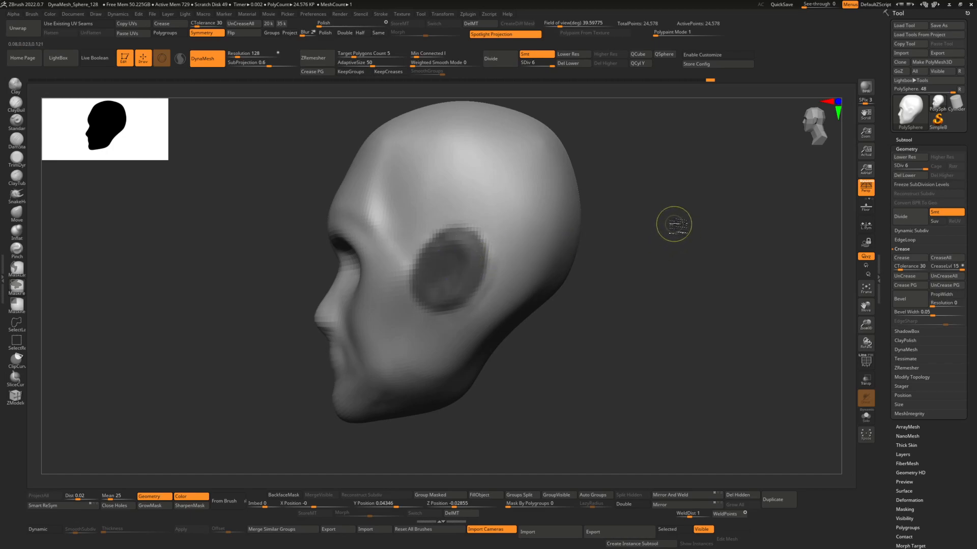
{"action": "left_click", "coordinate": [674, 224], "text": "ctrl"}
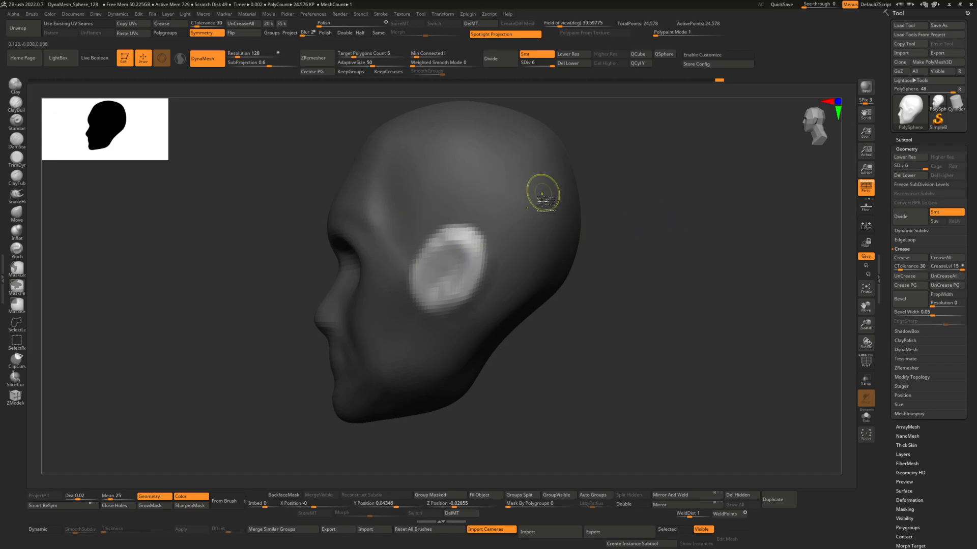
{"action": "right_click_drag", "start_coordinate": [479, 258], "coordinate": [528, 253]}
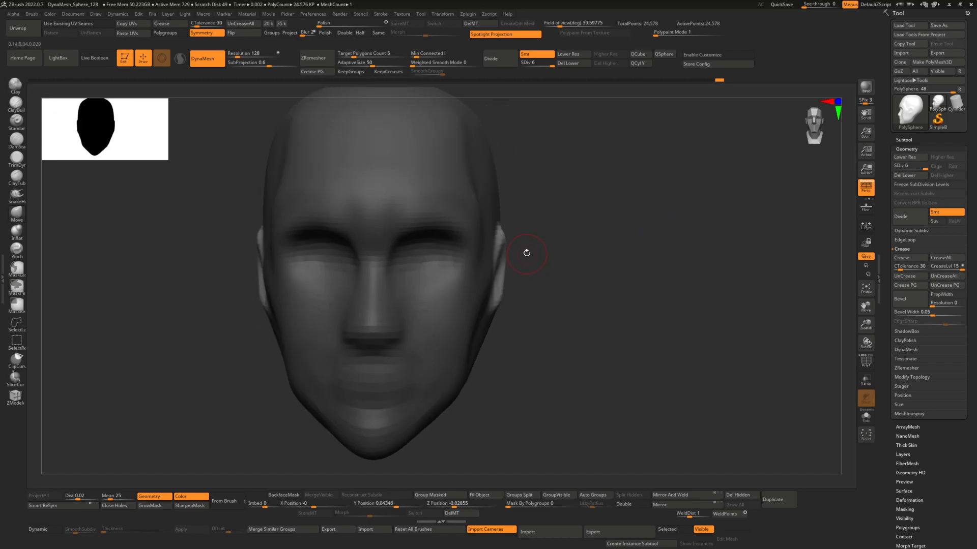
{"action": "key", "text": "r"}
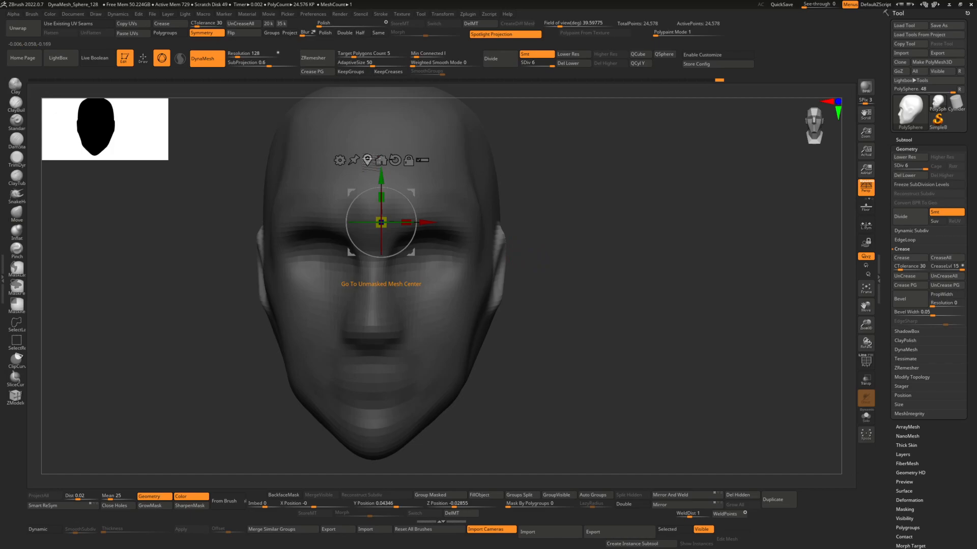
{"action": "left_click", "coordinate": [368, 160]}
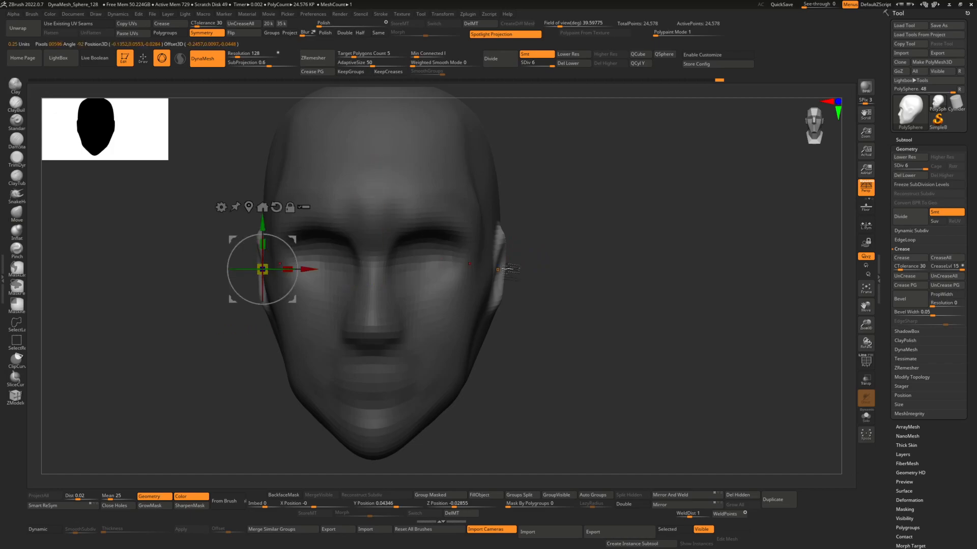
{"action": "mouse_move", "coordinate": [307, 269]}
{"action": "left_mouse_down"}
{"action": "mouse_move", "coordinate": [274, 283]}
{"action": "mouse_move", "coordinate": [307, 269]}
{"action": "mouse_move", "coordinate": [298, 269]}
{"action": "left_mouse_up"}
{"action": "key", "text": "ctrl+z"}
{"action": "key", "text": "q"}
Step: Adjust the brush size and sculpt the unmasked ear into a fuller raised oval slab
{"action": "right_click_drag", "start_coordinate": [301, 269], "coordinate": [506, 243]}
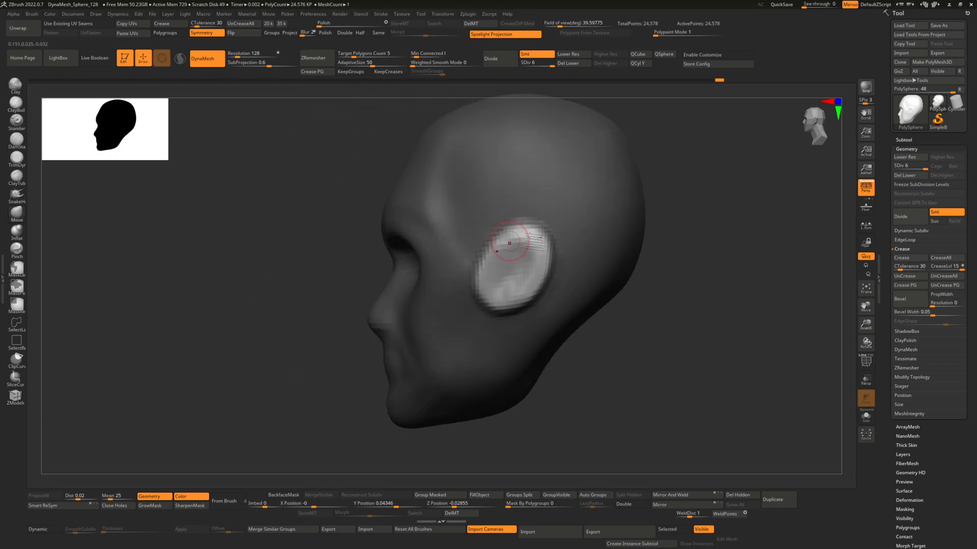
{"action": "key", "text": "space"}
{"action": "mouse_move", "coordinate": [528, 234]}
{"action": "left_mouse_down"}
{"action": "mouse_move", "coordinate": [542, 234]}
{"action": "mouse_move", "coordinate": [532, 226]}
{"action": "mouse_move", "coordinate": [546, 258]}
{"action": "left_mouse_up"}
{"action": "left_click_drag", "start_coordinate": [525, 294], "coordinate": [527, 298]}
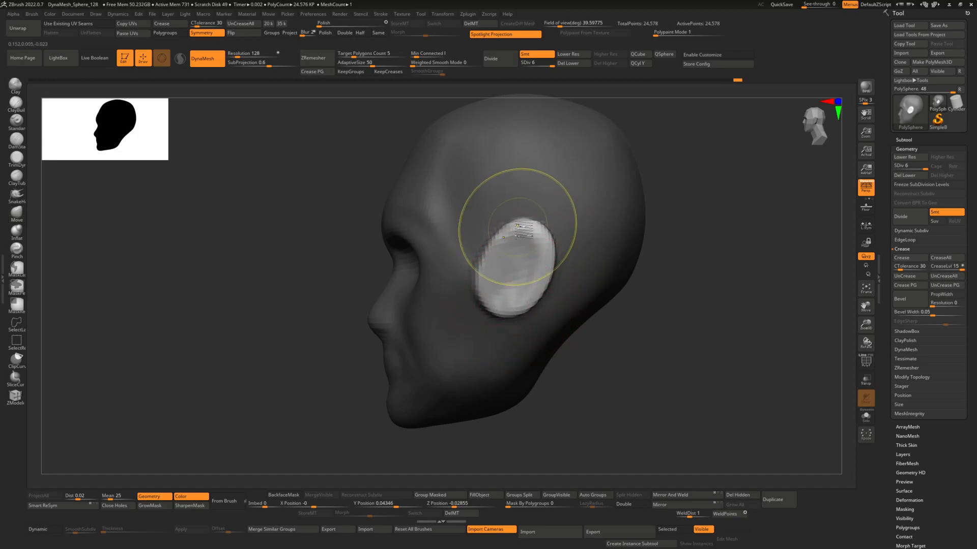
Step: Carve a deep inner hollow into the ear slab, leaving a raised outer rim, and clear the mask
{"action": "right_click_drag", "start_coordinate": [517, 226], "coordinate": [531, 217]}
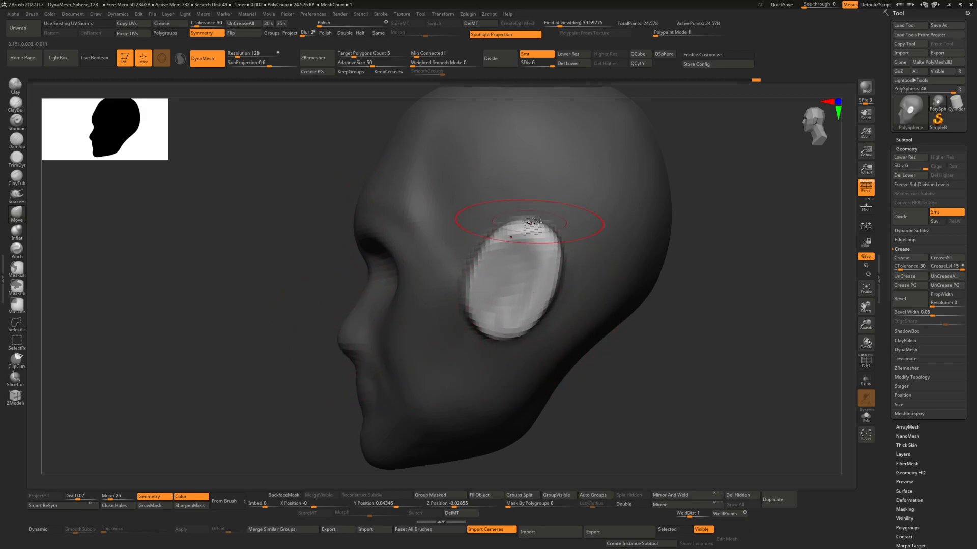
{"action": "mouse_move", "coordinate": [532, 232]}
{"action": "right_mouse_down"}
{"action": "mouse_move", "coordinate": [553, 221]}
{"action": "mouse_move", "coordinate": [563, 244]}
{"action": "mouse_move", "coordinate": [552, 249]}
{"action": "mouse_move", "coordinate": [611, 230]}
{"action": "mouse_move", "coordinate": [593, 245]}
{"action": "mouse_move", "coordinate": [527, 234]}
{"action": "right_mouse_up"}
{"action": "key", "text": "space"}
{"action": "key", "text": "space"}
{"action": "mouse_move", "coordinate": [498, 259]}
{"action": "right_mouse_down"}
{"action": "mouse_move", "coordinate": [503, 248]}
{"action": "mouse_move", "coordinate": [527, 259]}
{"action": "right_mouse_up"}
{"action": "key", "text": "b"}
{"action": "key", "text": "i"}
{"action": "key", "text": "n"}
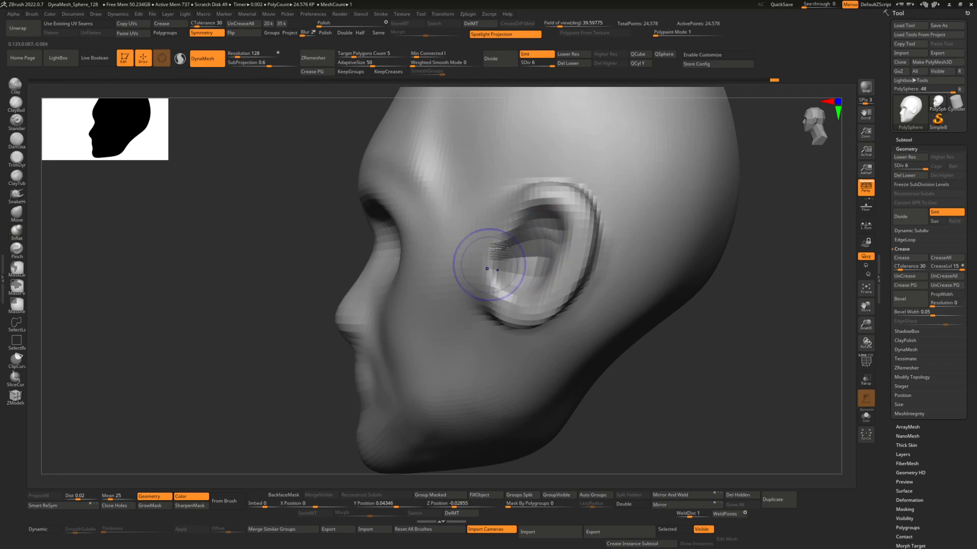
Step: Thicken and round the ear's outer rim with the Inflat brush
{"action": "right_click_drag", "start_coordinate": [537, 259], "coordinate": [564, 259]}
{"action": "right_click_drag", "start_coordinate": [565, 258], "coordinate": [557, 208], "text": "ctrl"}
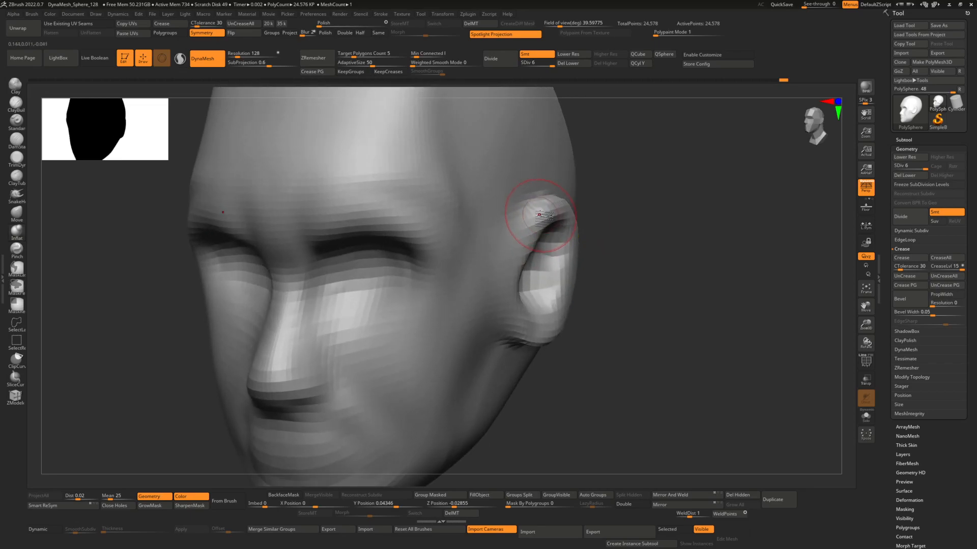
{"action": "key", "text": "b"}
{"action": "mouse_move", "coordinate": [540, 217]}
{"action": "right_mouse_down"}
{"action": "mouse_move", "coordinate": [527, 218]}
{"action": "mouse_move", "coordinate": [540, 237]}
{"action": "mouse_move", "coordinate": [549, 216]}
{"action": "mouse_move", "coordinate": [618, 213]}
{"action": "right_mouse_up"}
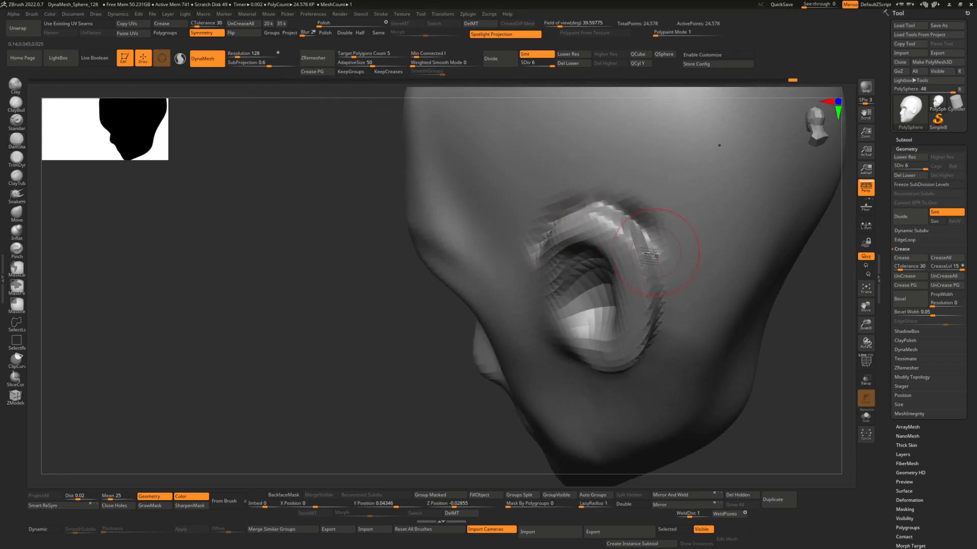
{"action": "right_click_drag", "start_coordinate": [654, 243], "coordinate": [607, 242], "text": "ctrl"}
{"action": "mouse_move", "coordinate": [641, 335]}
{"action": "right_mouse_down"}
{"action": "mouse_move", "coordinate": [561, 278]}
{"action": "mouse_move", "coordinate": [589, 252]}
{"action": "mouse_move", "coordinate": [559, 279]}
{"action": "right_mouse_up"}
Step: Sculpt the back of the ear and deepen the crease where it meets the skull
{"action": "key", "text": "b"}
{"action": "left_click", "coordinate": [562, 279]}
{"action": "mouse_move", "coordinate": [563, 342]}
{"action": "left_mouse_down"}
{"action": "mouse_move", "coordinate": [572, 224]}
{"action": "mouse_move", "coordinate": [534, 168]}
{"action": "mouse_move", "coordinate": [489, 158]}
{"action": "left_mouse_up"}
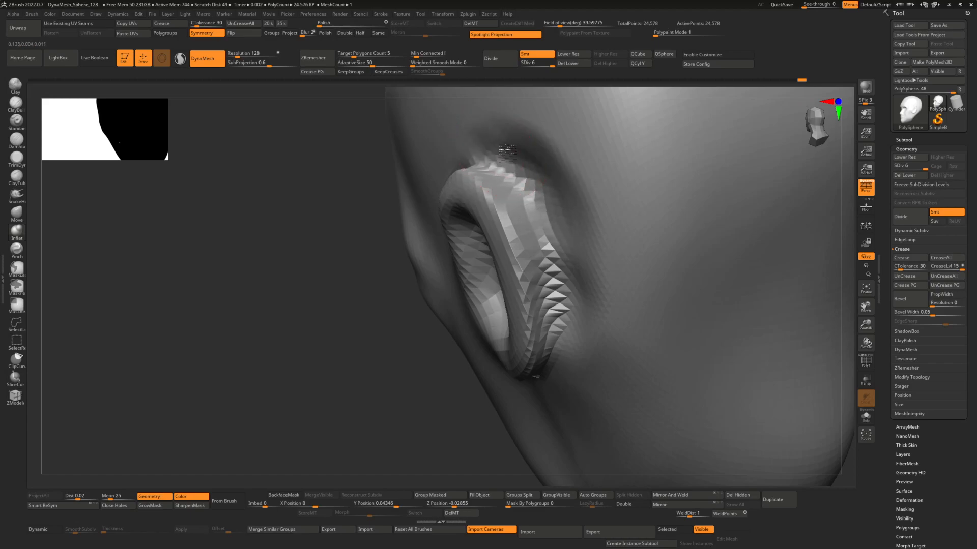
{"action": "right_click_drag", "start_coordinate": [572, 306], "coordinate": [584, 305]}
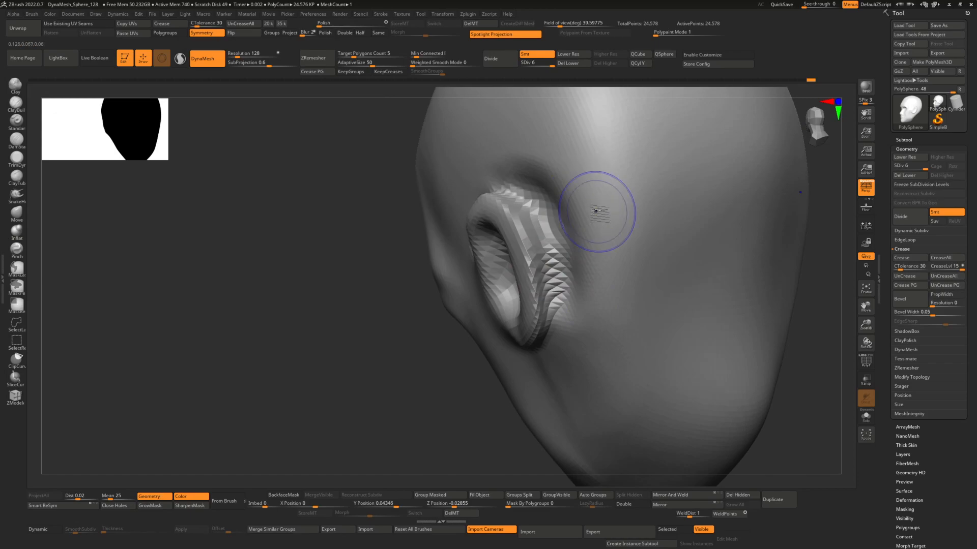
{"action": "key", "text": "space"}
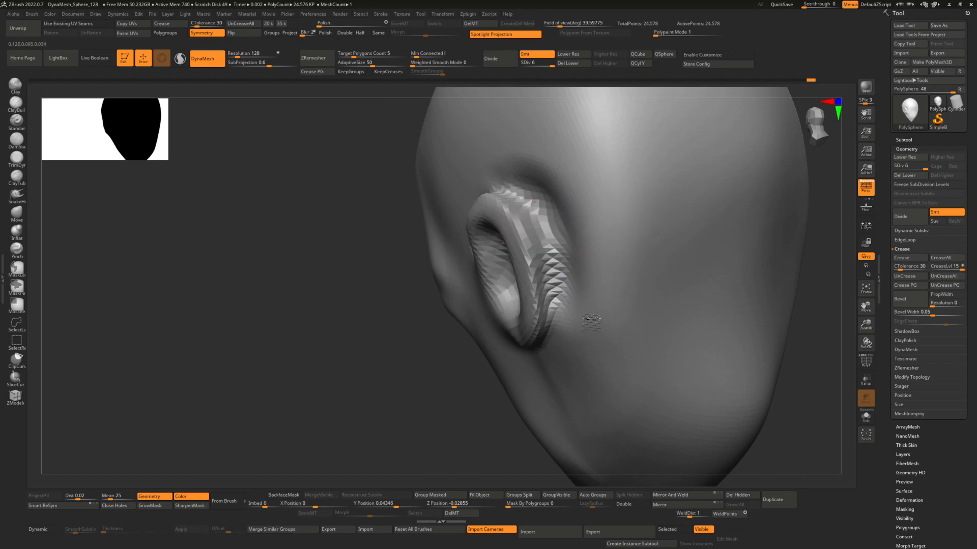
{"action": "right_click_drag", "start_coordinate": [593, 300], "coordinate": [599, 219]}
Step: Drop to subdivision level 5 to smooth the geometry around the ear, and return to level 6
{"action": "left_click_drag", "start_coordinate": [924, 166], "coordinate": [918, 166]}
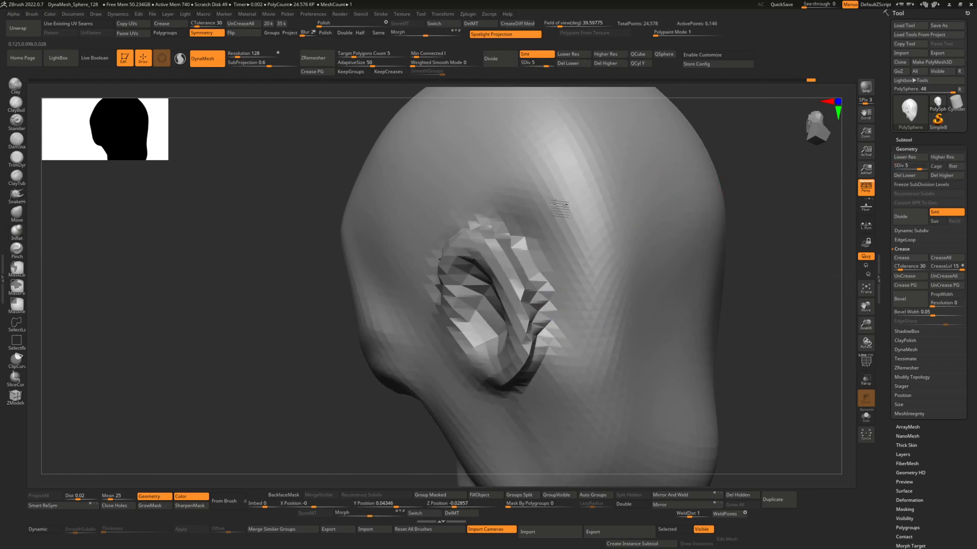
{"action": "right_click_drag", "start_coordinate": [564, 264], "coordinate": [605, 243]}
{"action": "left_click_drag", "start_coordinate": [921, 166], "coordinate": [927, 165]}
{"action": "right_click_drag", "start_coordinate": [488, 224], "coordinate": [572, 262]}
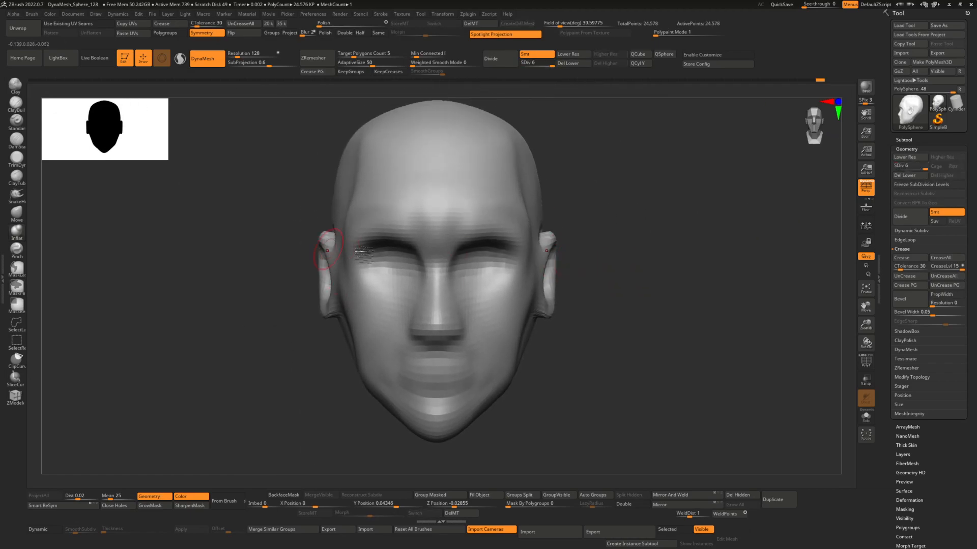
Step: Adjust the brush and sculpt the nose wings and the underside of the nose
{"action": "key", "text": "space"}
{"action": "left_click_drag", "start_coordinate": [563, 242], "coordinate": [556, 251]}
{"action": "key", "text": "space"}
{"action": "mouse_move", "coordinate": [447, 318]}
{"action": "right_mouse_down", "text": "ctrl"}
{"action": "mouse_move", "coordinate": [455, 334]}
{"action": "mouse_move", "coordinate": [428, 300]}
{"action": "mouse_move", "coordinate": [483, 357]}
{"action": "mouse_move", "coordinate": [476, 334]}
{"action": "mouse_move", "coordinate": [493, 338]}
{"action": "right_mouse_up", "text": "ctrl"}
{"action": "key", "text": "space"}
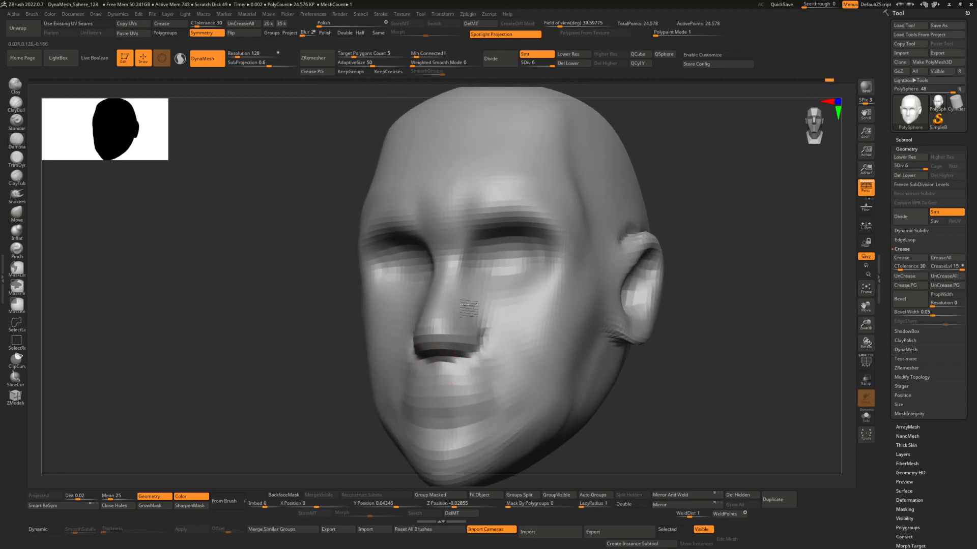
Step: Reshape the base of the nose and the lower face with the Move brush at adjusted sizes
{"action": "right_click_drag", "start_coordinate": [446, 331], "coordinate": [484, 355]}
{"action": "key", "text": "b"}
{"action": "key", "text": "m"}
{"action": "key", "text": "v"}
{"action": "key", "text": "space"}
{"action": "mouse_move", "coordinate": [484, 344]}
{"action": "left_mouse_down"}
{"action": "mouse_move", "coordinate": [495, 344]}
{"action": "mouse_move", "coordinate": [493, 374]}
{"action": "left_mouse_up"}
{"action": "key", "text": "space"}
{"action": "left_click_drag", "start_coordinate": [506, 336], "coordinate": [498, 336]}
{"action": "mouse_move", "coordinate": [766, 157]}
{"action": "right_mouse_down", "text": "shift"}
{"action": "mouse_move", "coordinate": [748, 173]}
{"action": "mouse_move", "coordinate": [748, 201]}
{"action": "right_mouse_up", "text": "shift"}
{"action": "right_click_drag", "start_coordinate": [529, 230], "coordinate": [578, 227]}
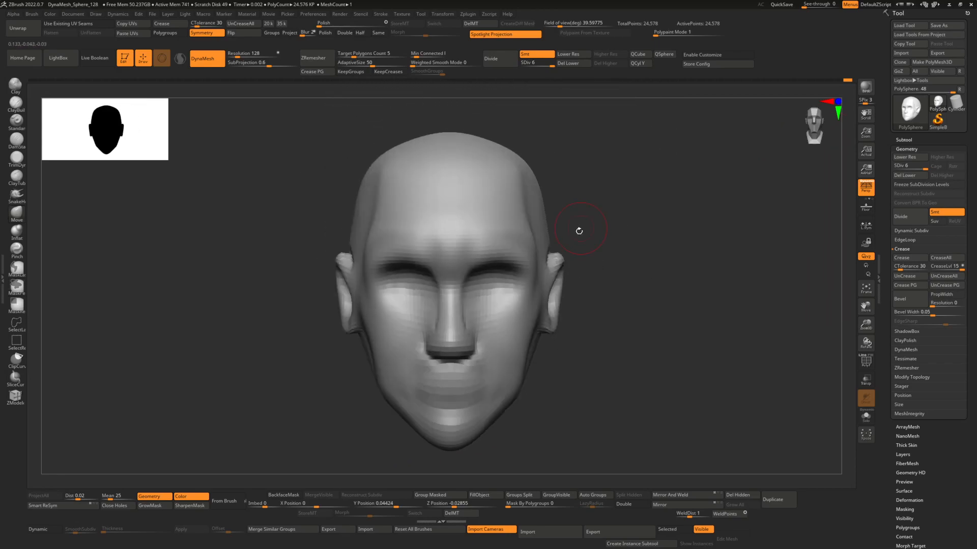
Step: Duplicate the head subtool, delete the copy's lower subdivision levels, and keep the copy active
{"action": "left_click", "coordinate": [904, 140]}
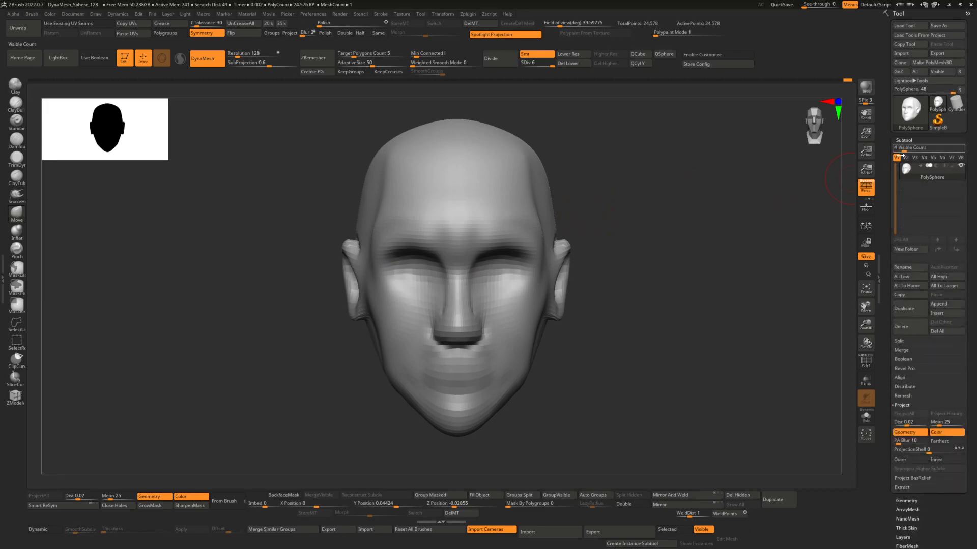
{"action": "left_click", "coordinate": [910, 309]}
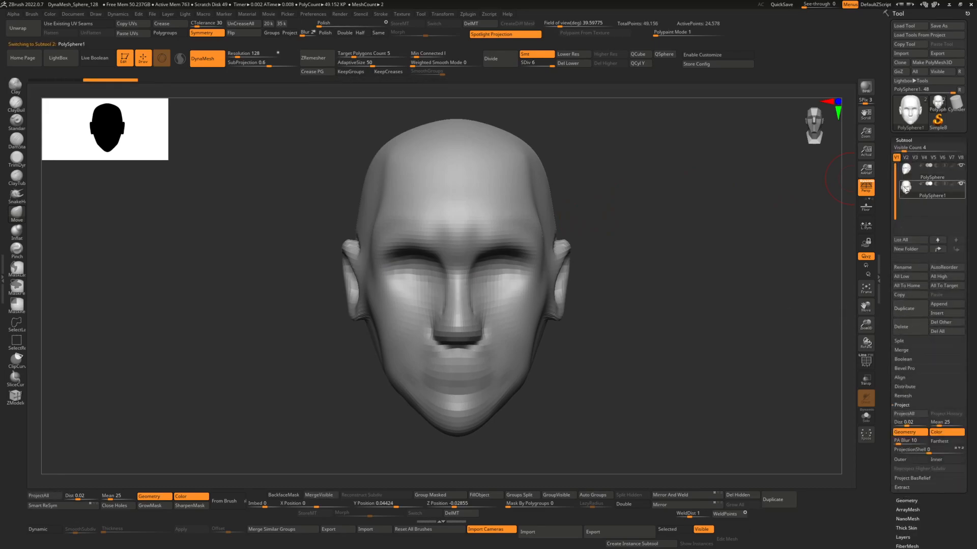
{"action": "left_click", "coordinate": [583, 63]}
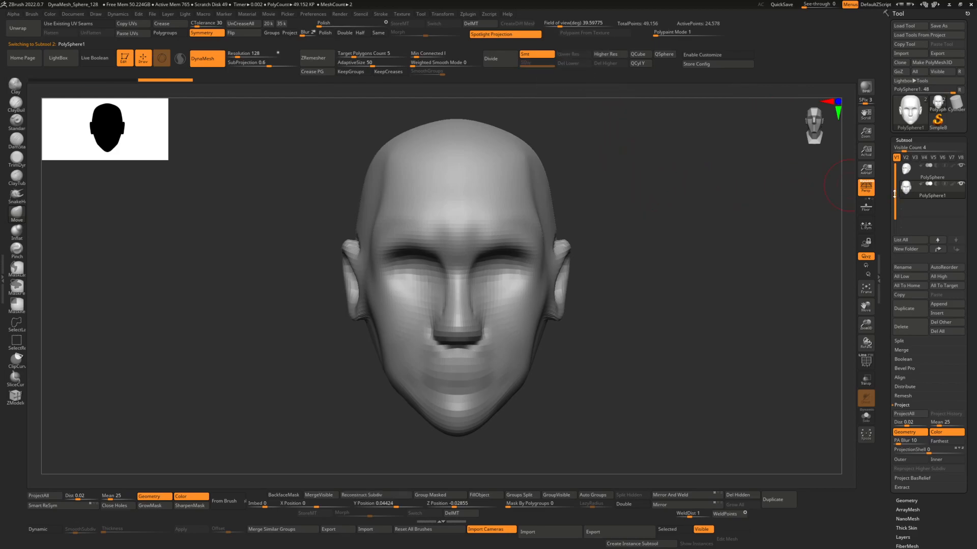
{"action": "left_click", "coordinate": [907, 173]}
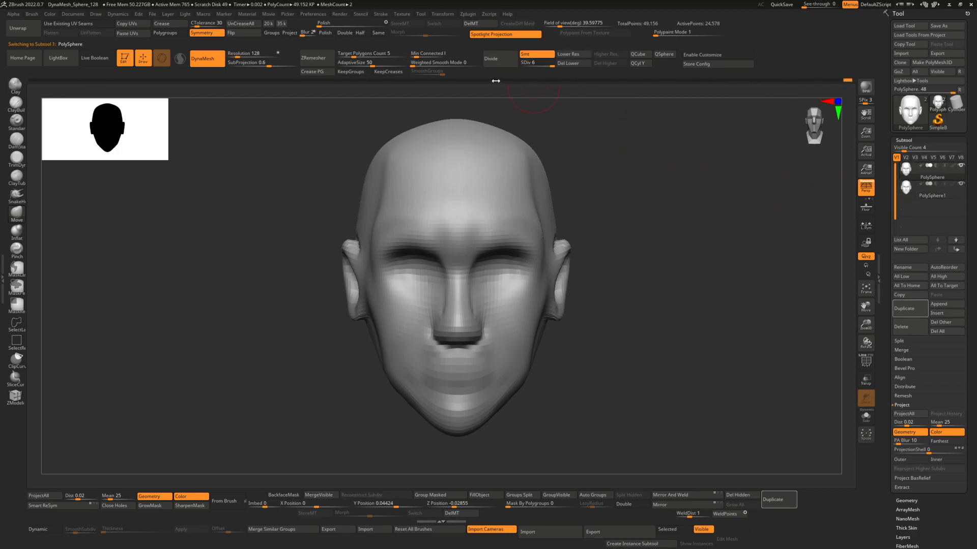
{"action": "left_click", "coordinate": [907, 191]}
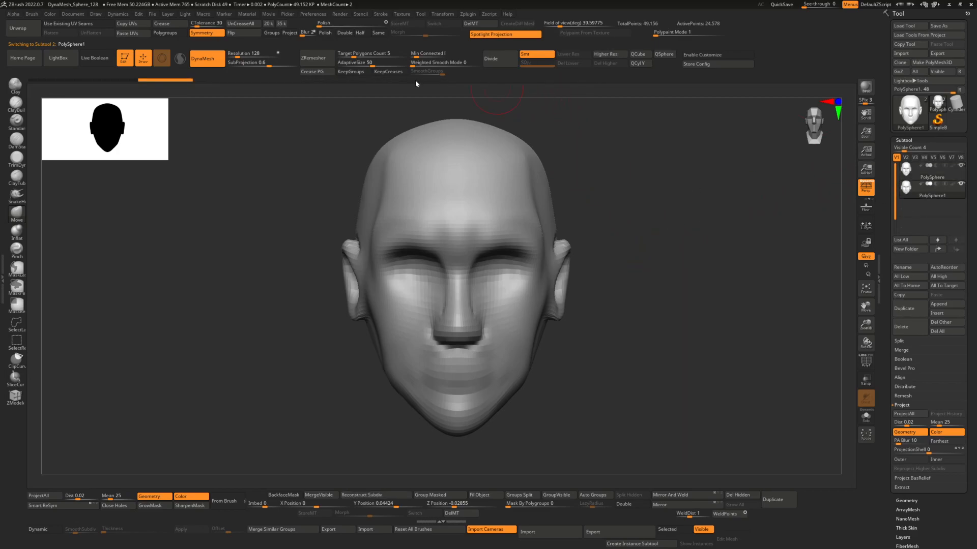
{"action": "left_click_drag", "start_coordinate": [568, 210], "coordinate": [588, 204]}
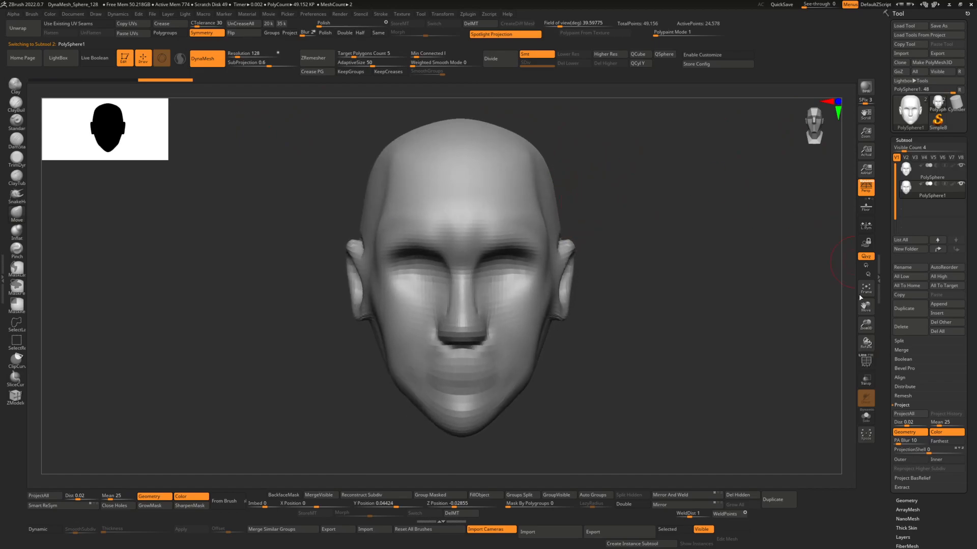
Step: ZRemesh the duplicated head with a target polygon count of 5 and isolate it in Solo mode
{"action": "scroll", "coordinate": [908, 295], "scroll_direction": "down", "scroll_amount": 5}
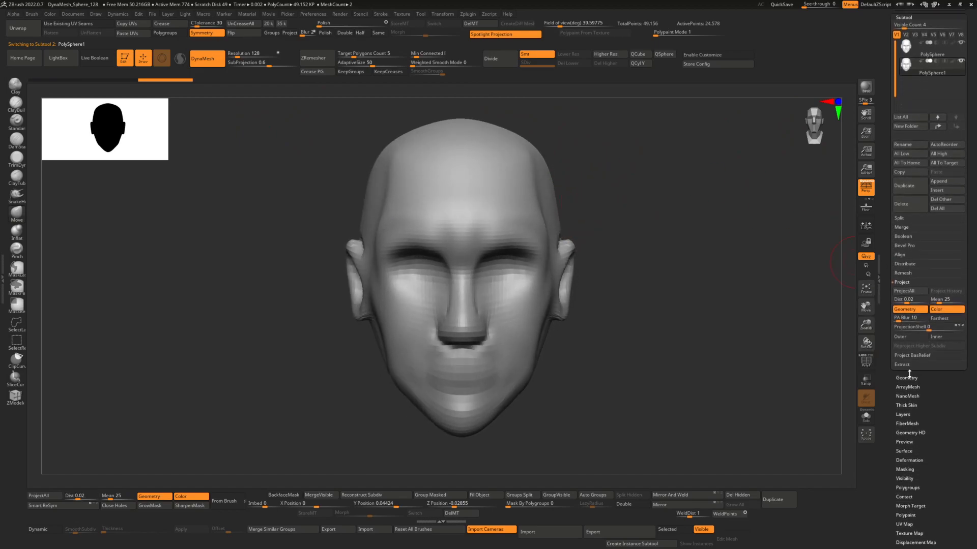
{"action": "left_click", "coordinate": [909, 377]}
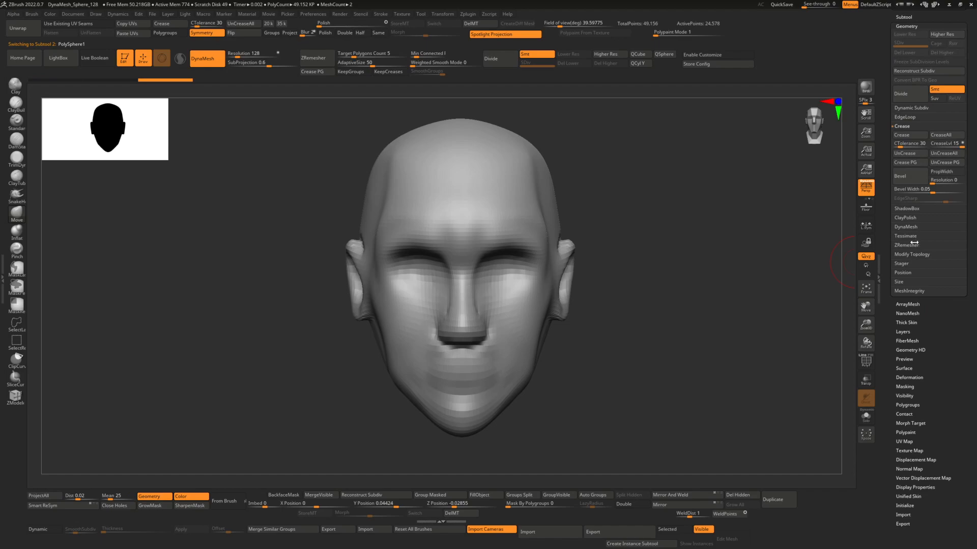
{"action": "left_click", "coordinate": [910, 246]}
{"action": "left_click", "coordinate": [905, 186]}
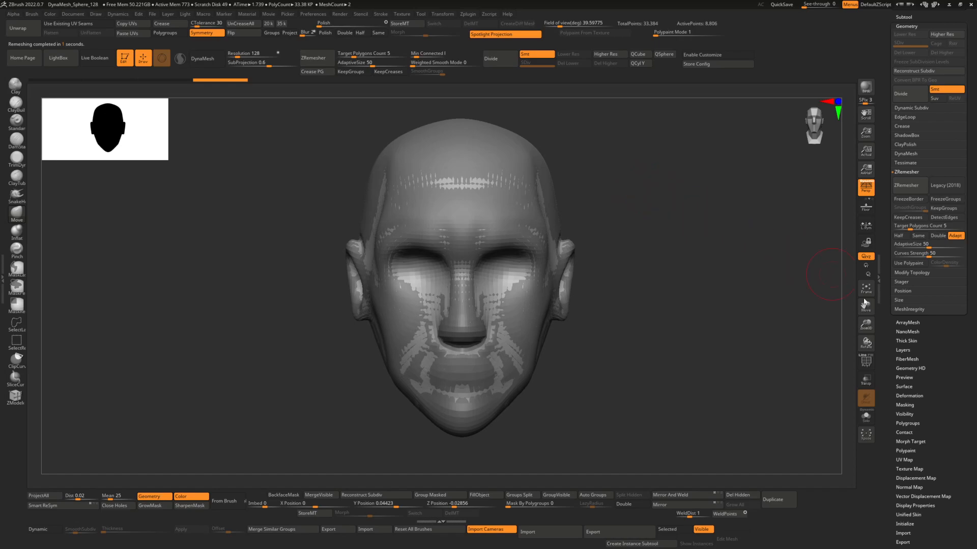
{"action": "left_click", "coordinate": [864, 415]}
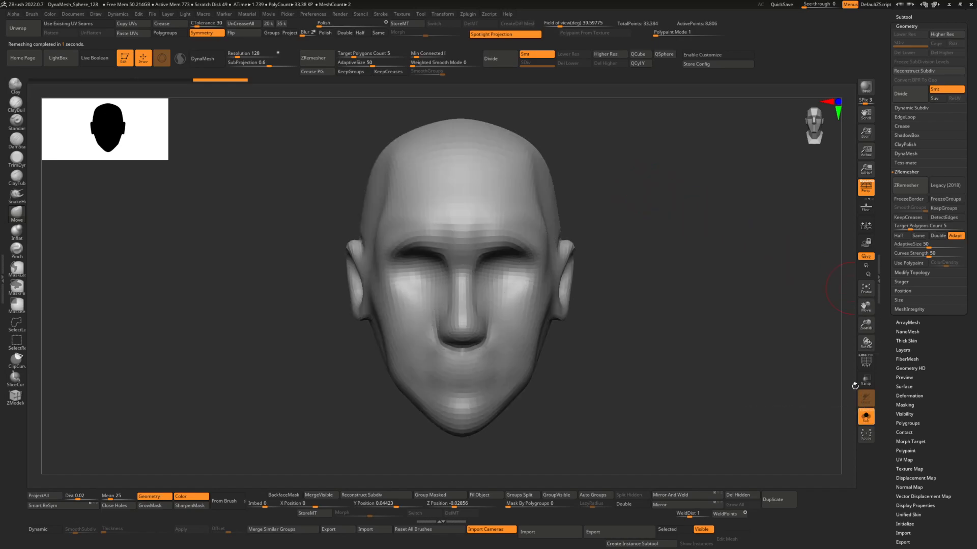
Step: Examine the remeshed head's polygon flow across the face with the wireframe displayed
{"action": "key", "text": "shift+f"}
{"action": "right_click_drag", "start_coordinate": [552, 208], "coordinate": [489, 229], "text": "ctrl"}
{"action": "right_click_drag", "start_coordinate": [530, 337], "coordinate": [668, 231]}
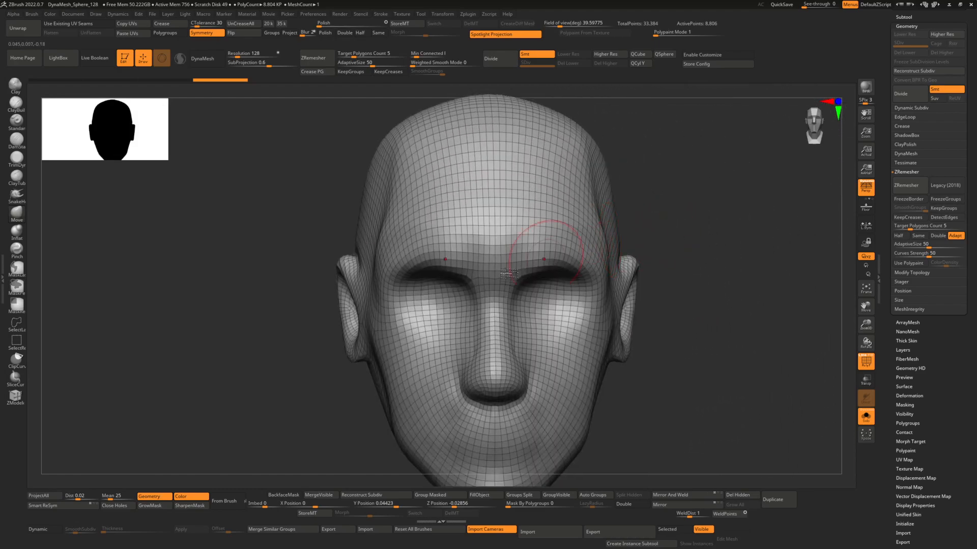
{"action": "key", "text": "shift+f"}
{"action": "right_click_drag", "start_coordinate": [578, 244], "coordinate": [511, 256]}
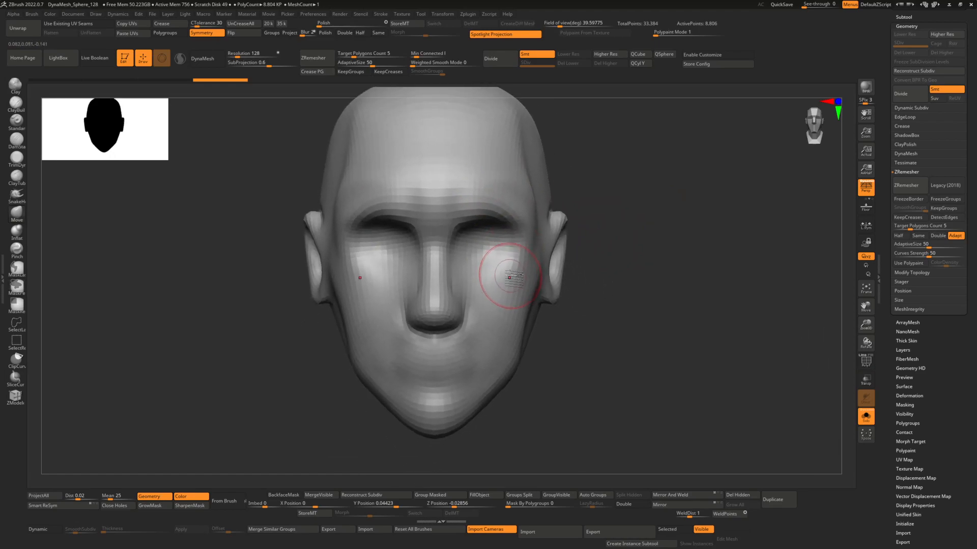
Step: Sculpt the cheeks and the areas beside the mouth on the remeshed head with the ClayTubes brush
{"action": "key", "text": "b"}
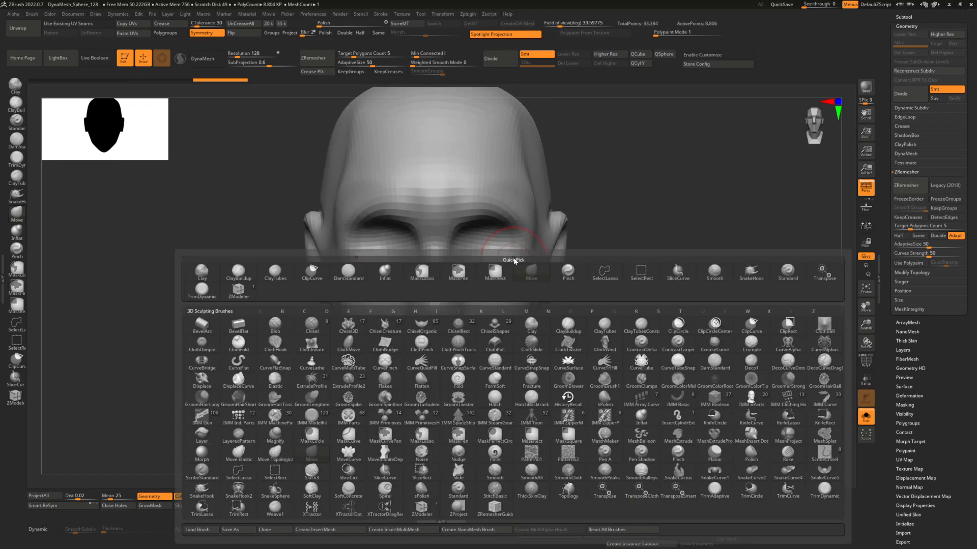
{"action": "right_click_drag", "start_coordinate": [509, 259], "coordinate": [498, 270]}
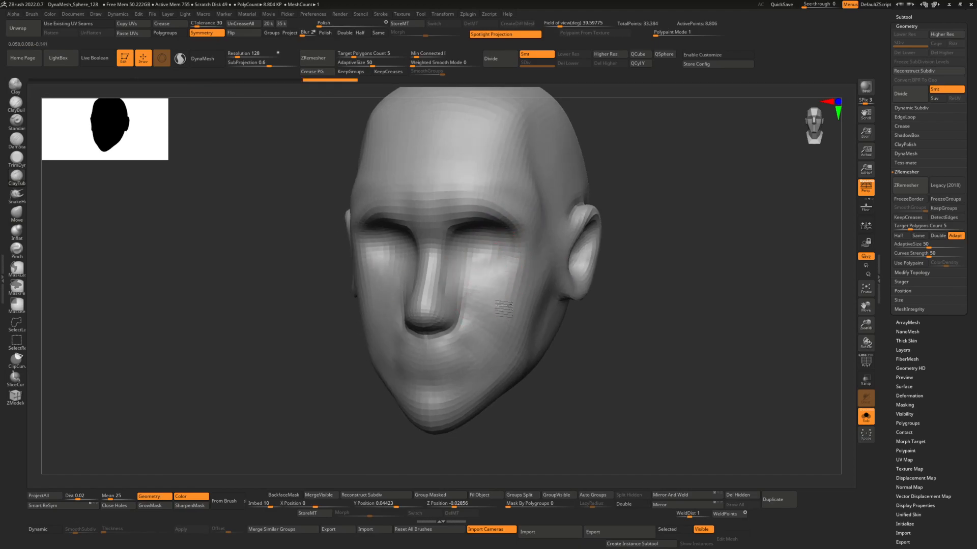
{"action": "right_click_drag", "start_coordinate": [514, 280], "coordinate": [501, 280]}
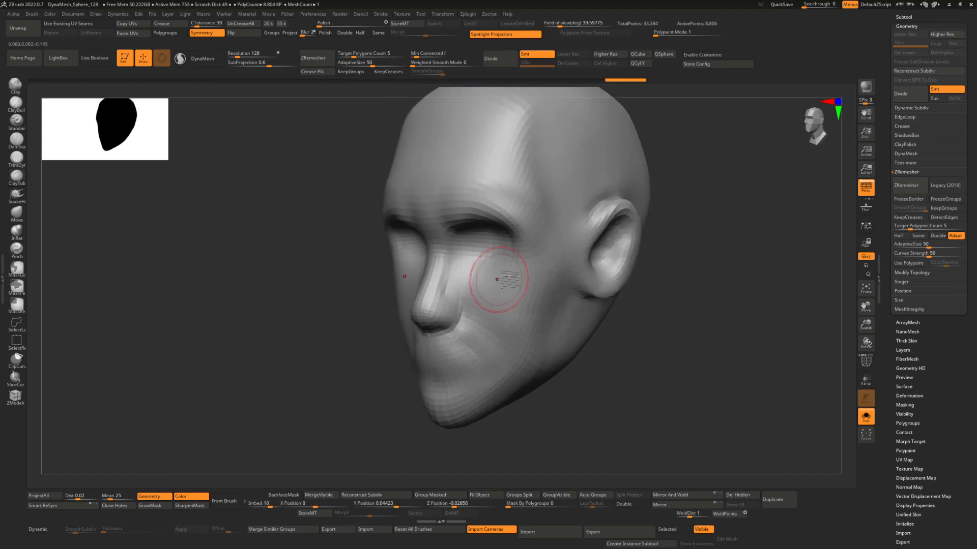
{"action": "right_click_drag", "start_coordinate": [590, 229], "coordinate": [614, 235], "text": "shift"}
{"action": "right_click_drag", "start_coordinate": [428, 346], "coordinate": [458, 330]}
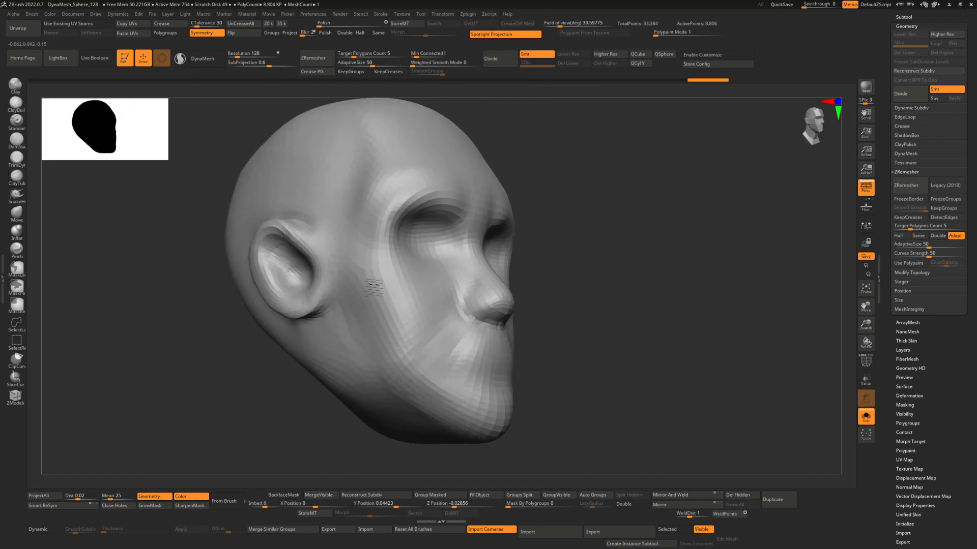
{"action": "right_click_drag", "start_coordinate": [400, 321], "coordinate": [413, 337]}
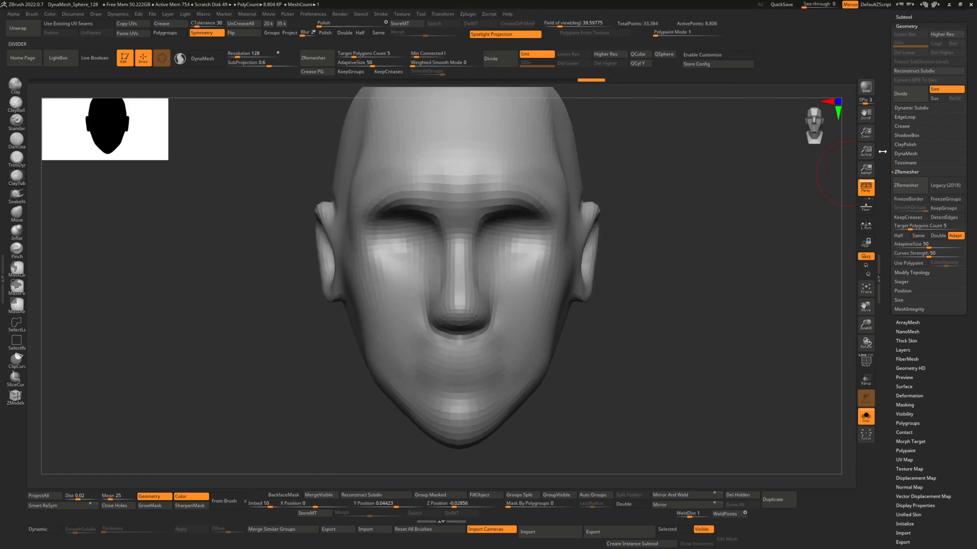
Step: Dock the Brush palette beside the canvas and try assigning a custom hotkey to the Clay brush
{"action": "left_click_drag", "start_coordinate": [885, 140], "coordinate": [882, 180]}
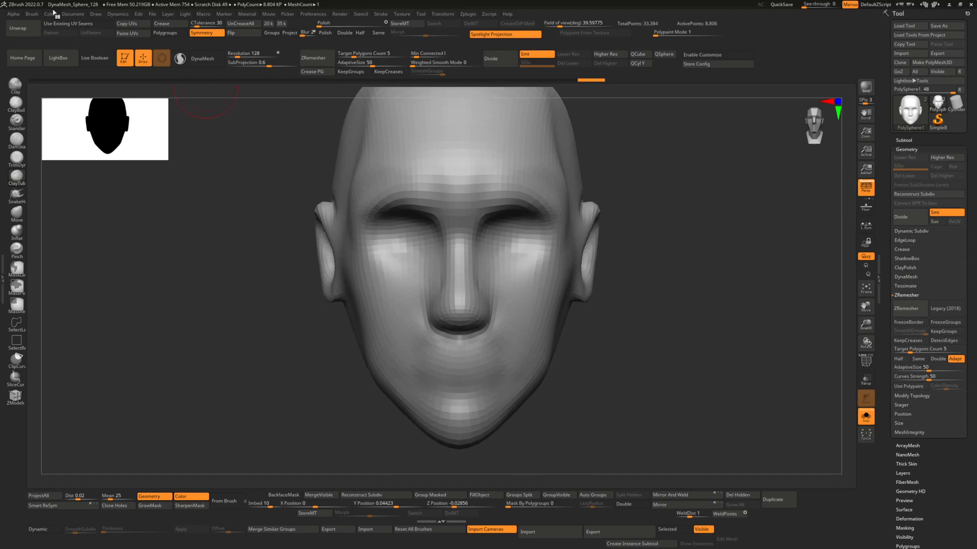
{"action": "left_click", "coordinate": [32, 18]}
{"action": "left_click", "coordinate": [27, 19]}
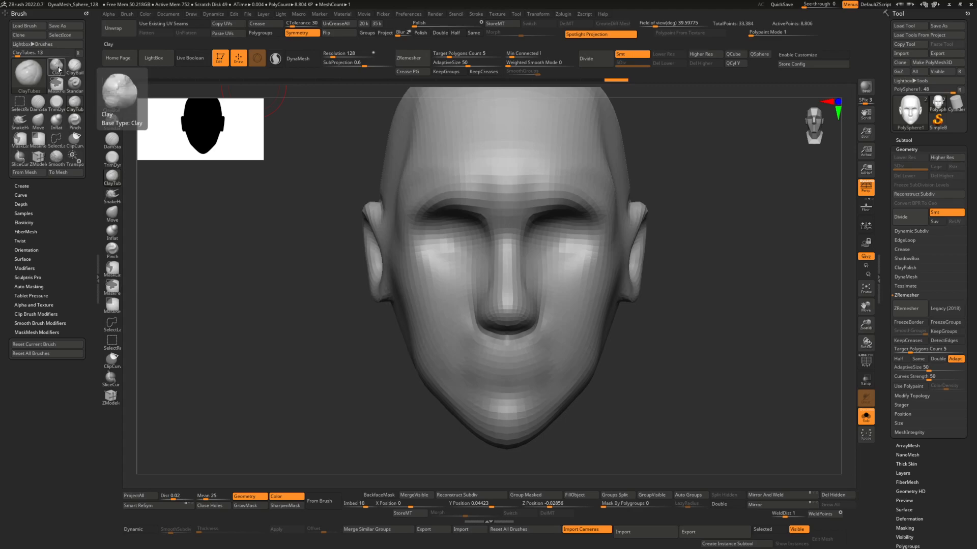
{"action": "left_click", "coordinate": [59, 67], "text": "ctrl+alt"}
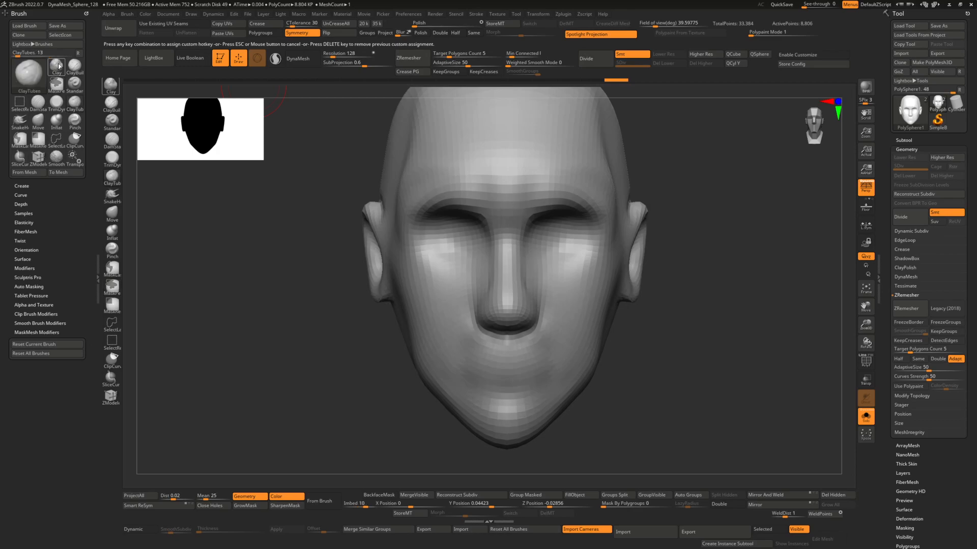
{"action": "key", "text": "Escape"}
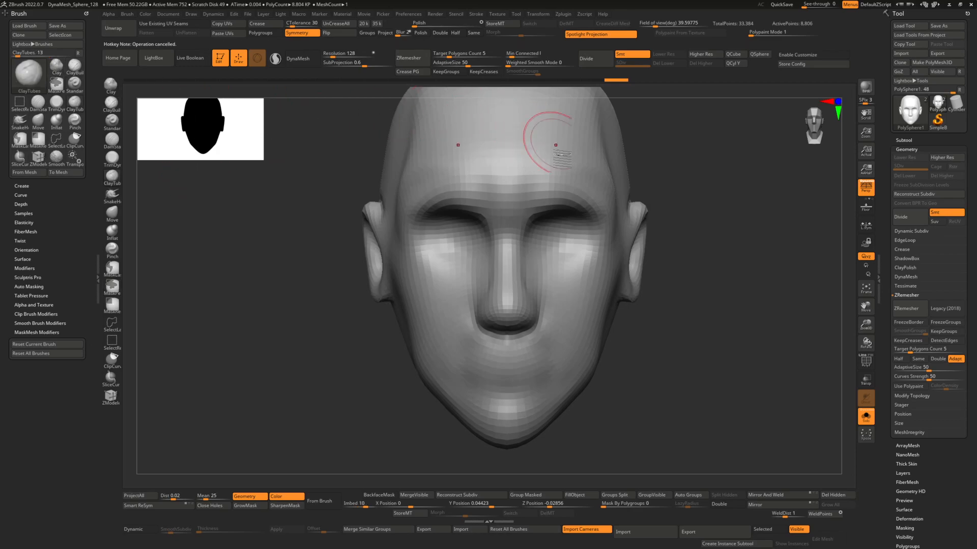
Step: Switch through the ClayBuildup, TrimDynamic and Inflat brushes over the cheek, ending on Inflat
{"action": "right_click_drag", "start_coordinate": [508, 240], "coordinate": [496, 252], "text": "alt"}
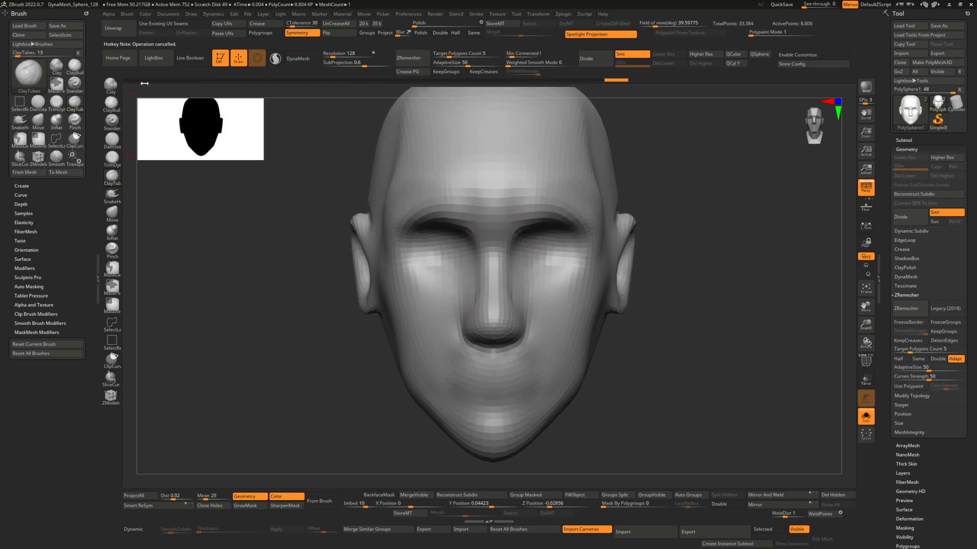
{"action": "key", "text": "b"}
{"action": "key", "text": "c"}
{"action": "key", "text": "b"}
{"action": "mouse_move", "coordinate": [560, 294]}
{"action": "right_mouse_down"}
{"action": "mouse_move", "coordinate": [535, 290]}
{"action": "mouse_move", "coordinate": [572, 289]}
{"action": "right_mouse_up"}
{"action": "key", "text": "b"}
{"action": "key", "text": "t"}
{"action": "key", "text": "d"}
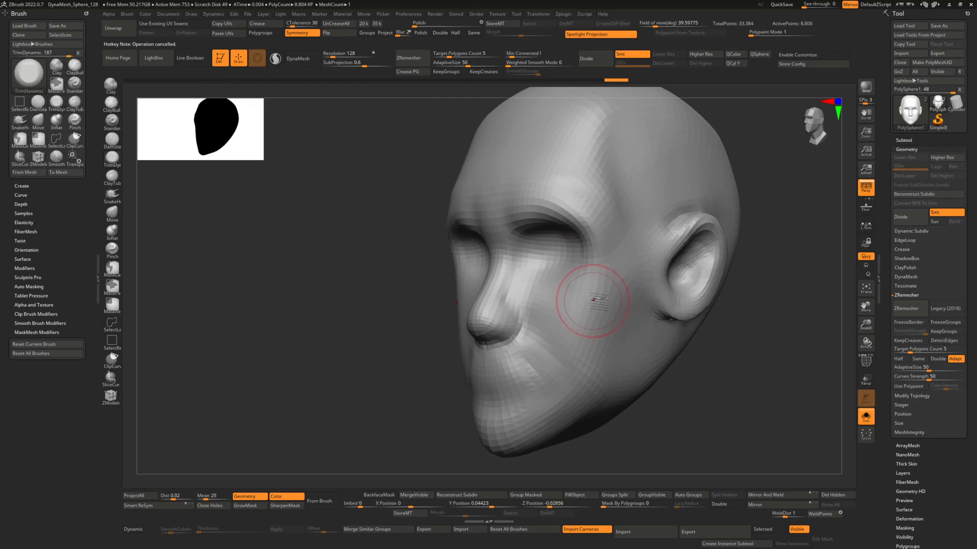
{"action": "key", "text": "ctrl"}
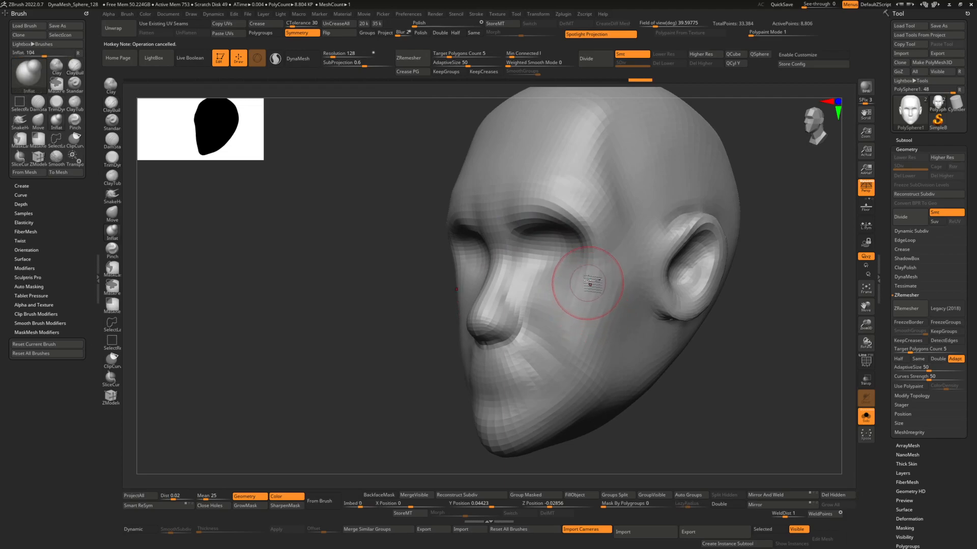
Step: Switch through the DamStandard and Pinch brushes over the cheek and brow
{"action": "key", "text": "b"}
{"action": "key", "text": "d"}
{"action": "key", "text": "s"}
{"action": "mouse_move", "coordinate": [524, 214]}
{"action": "right_mouse_down"}
{"action": "mouse_move", "coordinate": [547, 224]}
{"action": "mouse_move", "coordinate": [569, 257]}
{"action": "mouse_move", "coordinate": [553, 280]}
{"action": "mouse_move", "coordinate": [562, 286]}
{"action": "mouse_move", "coordinate": [539, 284]}
{"action": "right_mouse_up"}
{"action": "key", "text": "b"}
{"action": "key", "text": "p"}
{"action": "key", "text": "i"}
{"action": "right_click_drag", "start_coordinate": [503, 254], "coordinate": [538, 231]}
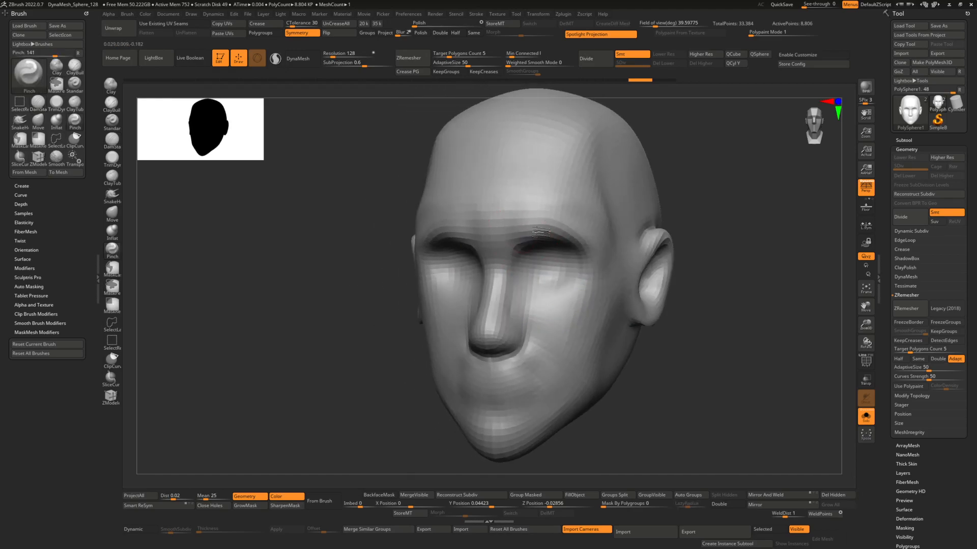
Step: Try pulling the brow outward with the SnakeHook brush, skipping the SculptrisPro note until restart, and undo the stroke
{"action": "left_click", "coordinate": [564, 279]}
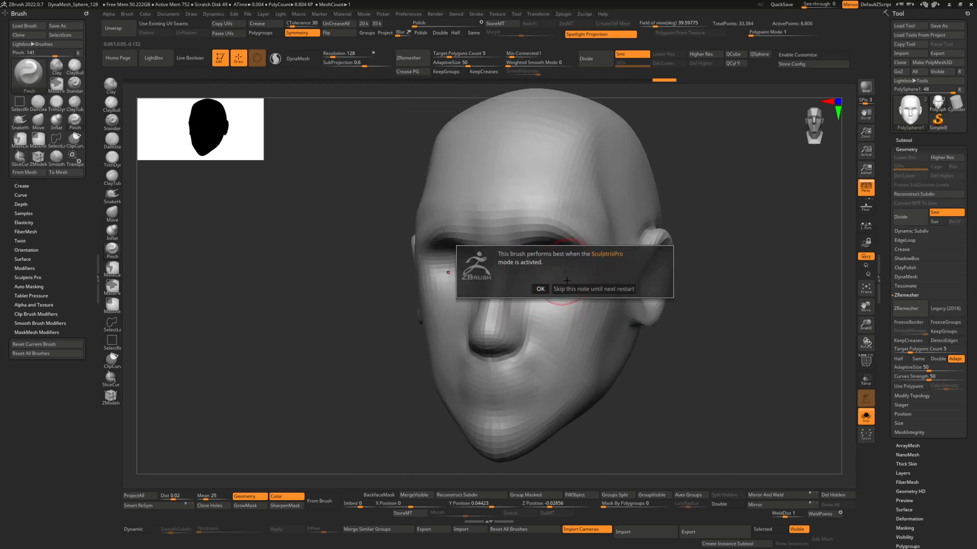
{"action": "left_click", "coordinate": [589, 288]}
{"action": "mouse_move", "coordinate": [537, 239]}
{"action": "left_mouse_down"}
{"action": "mouse_move", "coordinate": [566, 206]}
{"action": "mouse_move", "coordinate": [589, 217]}
{"action": "left_mouse_up"}
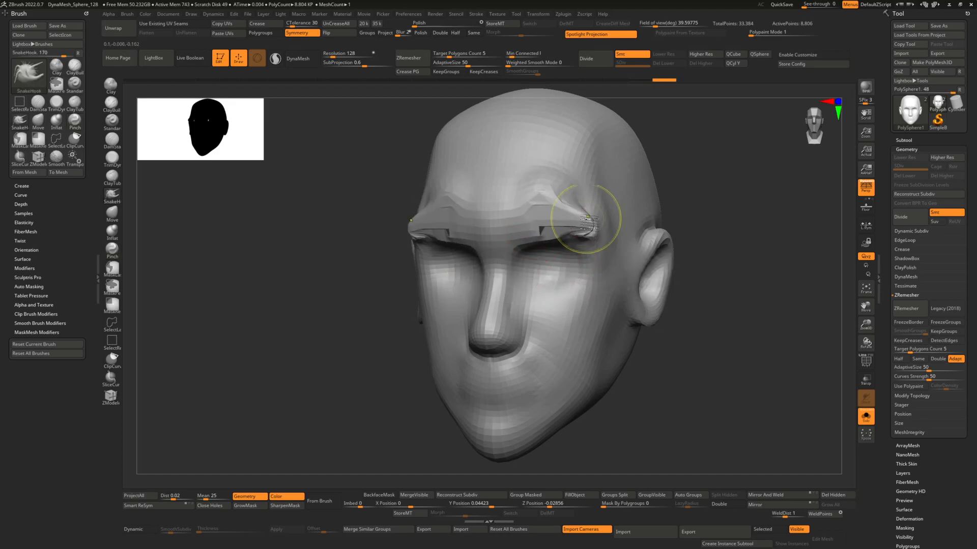
{"action": "key", "text": "ctrl+z"}
Step: Try nudging the brow above the eye with the Move brush and undo the stroke
{"action": "key", "text": "b"}
{"action": "key", "text": "m"}
{"action": "key", "text": "v"}
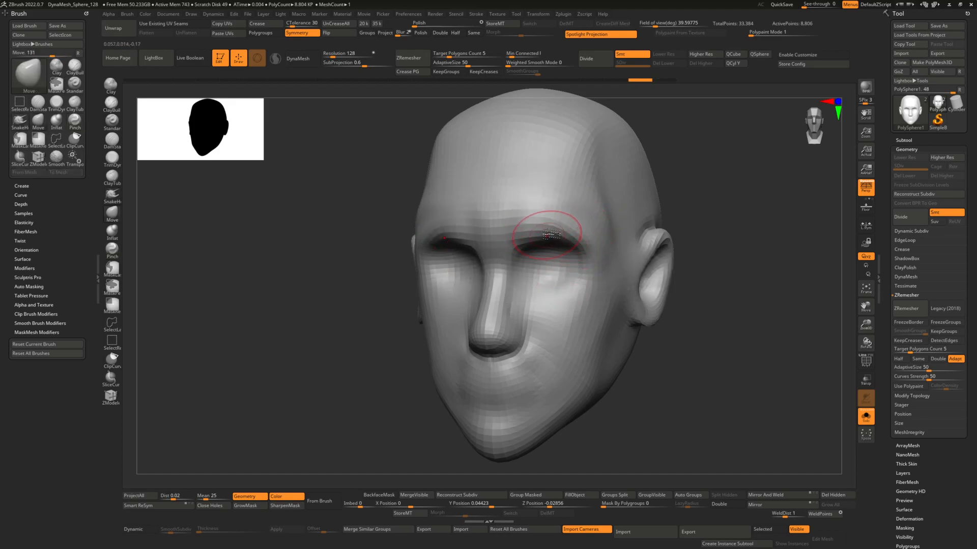
{"action": "right_click_drag", "start_coordinate": [552, 232], "coordinate": [545, 226]}
{"action": "left_click_drag", "start_coordinate": [545, 227], "coordinate": [557, 220]}
{"action": "key", "text": "ctrl+z"}
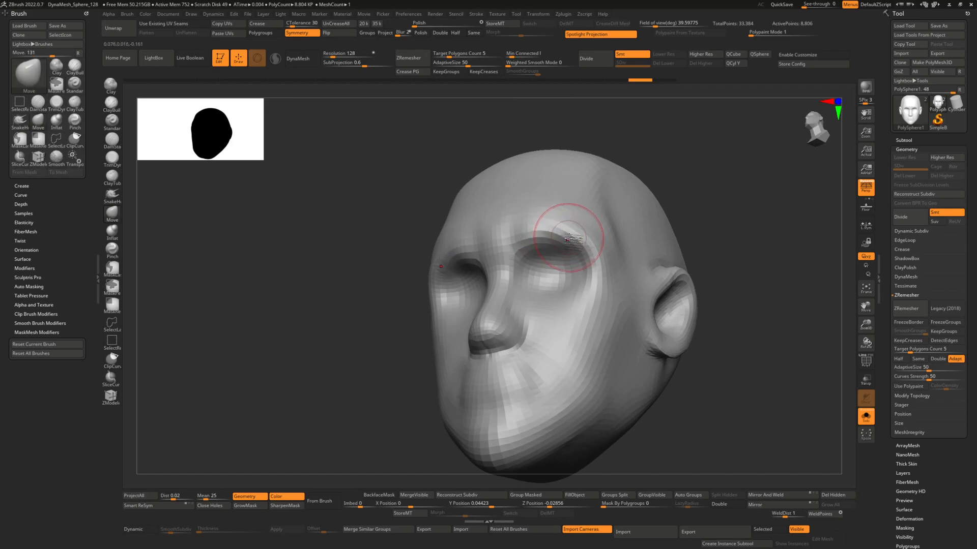
Step: Enlarge the Move brush's draw size to about 53 for broad adjustments of the head
{"action": "left_click", "coordinate": [865, 416]}
{"action": "key", "text": "shift+s"}
{"action": "key", "text": "shift+s"}
{"action": "key", "text": "shift+s"}
{"action": "right_click_drag", "start_coordinate": [686, 249], "coordinate": [675, 265]}
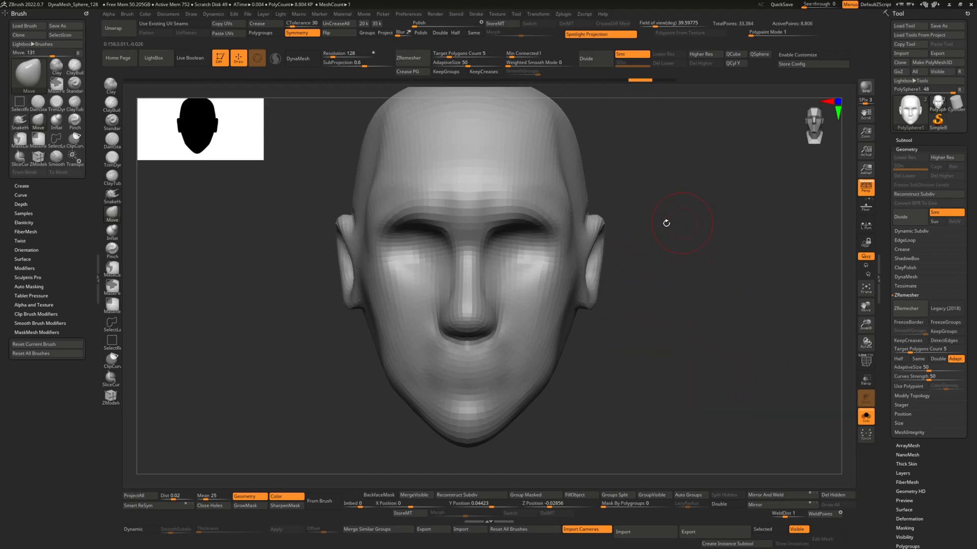
{"action": "key", "text": "space"}
{"action": "left_click_drag", "start_coordinate": [656, 233], "coordinate": [662, 233]}
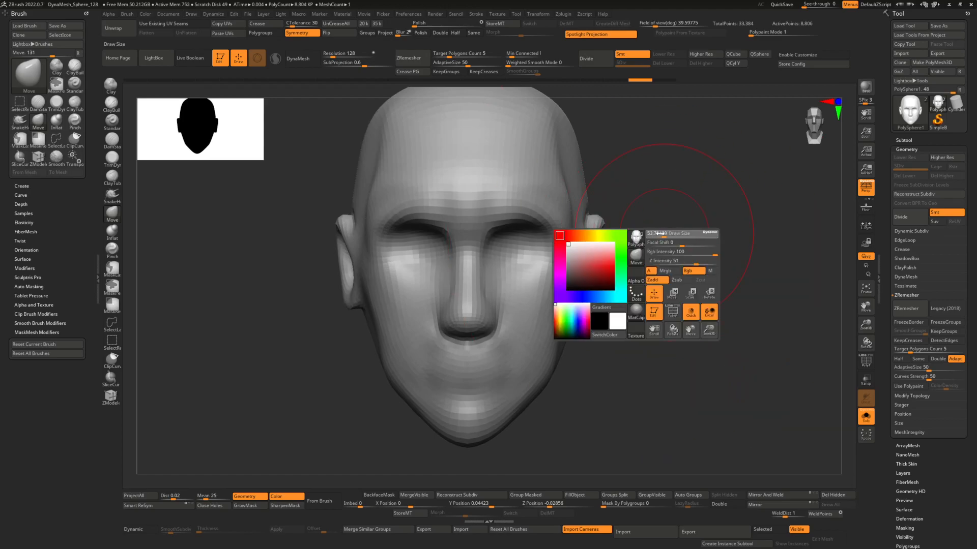
{"action": "mouse_move", "coordinate": [661, 230]}
{"action": "right_mouse_down"}
{"action": "mouse_move", "coordinate": [645, 214]}
{"action": "mouse_move", "coordinate": [632, 235]}
{"action": "mouse_move", "coordinate": [483, 257]}
{"action": "mouse_move", "coordinate": [499, 243]}
{"action": "mouse_move", "coordinate": [512, 271]}
{"action": "right_mouse_up"}
Step: Carve the fold running from beside the nose down the cheek with a small DamStandard brush and smooth it
{"action": "key", "text": "space"}
{"action": "key", "text": "b"}
{"action": "key", "text": "d"}
{"action": "key", "text": "s"}
{"action": "key", "text": "space"}
{"action": "key", "text": "shift"}
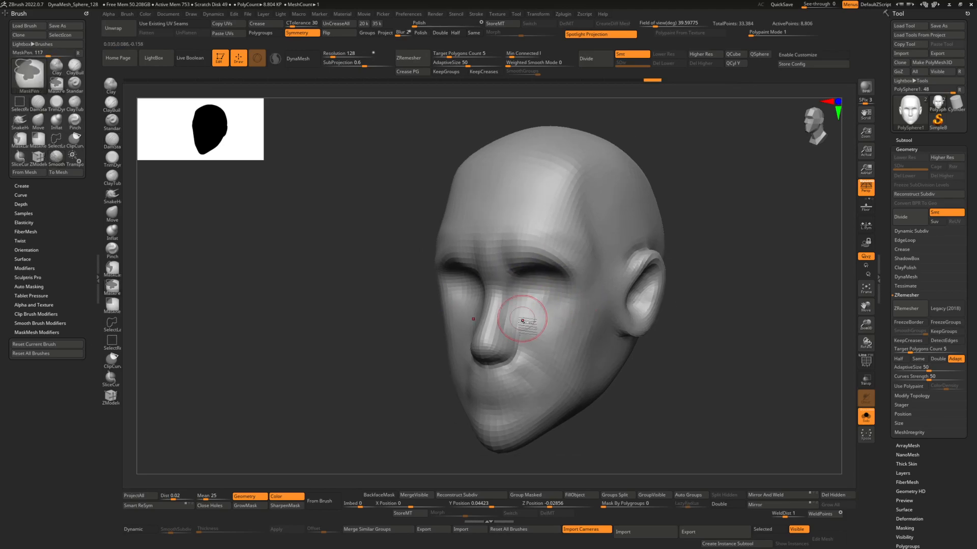
{"action": "right_click_drag", "start_coordinate": [518, 336], "coordinate": [511, 326], "text": "ctrl"}
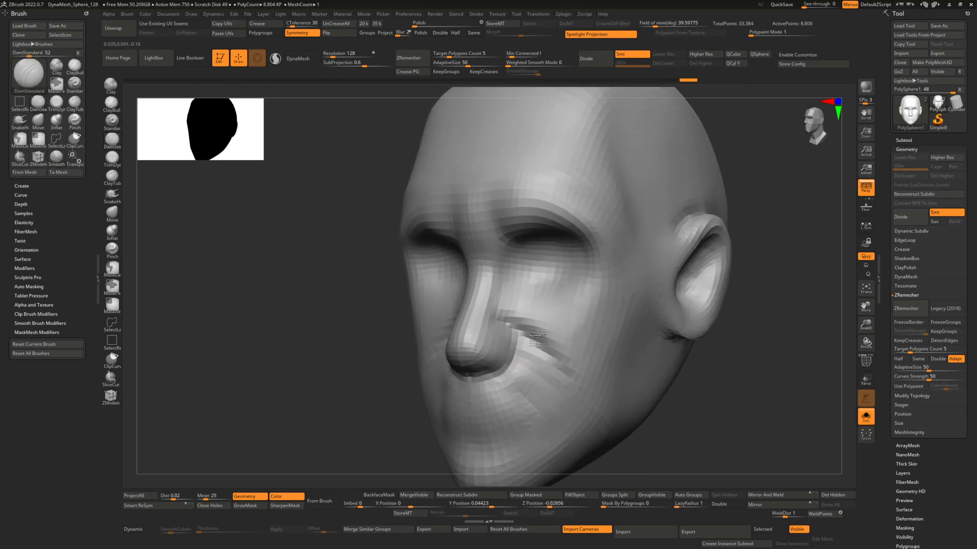
{"action": "right_click_drag", "start_coordinate": [593, 404], "coordinate": [499, 316]}
{"action": "left_click_drag", "start_coordinate": [499, 316], "coordinate": [515, 340]}
{"action": "key", "text": "shift"}
Step: Smooth the area in front of the ear and adjust the ear's shape with the Move brush
{"action": "mouse_move", "coordinate": [518, 340]}
{"action": "right_mouse_down"}
{"action": "mouse_move", "coordinate": [547, 321]}
{"action": "mouse_move", "coordinate": [534, 300]}
{"action": "mouse_move", "coordinate": [592, 244]}
{"action": "right_mouse_up"}
{"action": "mouse_move", "coordinate": [593, 244]}
{"action": "left_mouse_down", "text": "shift"}
{"action": "mouse_move", "coordinate": [590, 279]}
{"action": "mouse_move", "coordinate": [603, 265]}
{"action": "left_mouse_up", "text": "shift"}
{"action": "key", "text": "b"}
{"action": "key", "text": "m"}
{"action": "key", "text": "v"}
{"action": "key", "text": "space"}
{"action": "mouse_move", "coordinate": [596, 261]}
{"action": "right_mouse_down"}
{"action": "mouse_move", "coordinate": [626, 237]}
{"action": "mouse_move", "coordinate": [613, 250]}
{"action": "right_mouse_up"}
Step: Build up the tragus at the ear's front edge with a small ClayBuildup brush and smooth it
{"action": "key", "text": "b"}
{"action": "key", "text": "c"}
{"action": "key", "text": "b"}
{"action": "key", "text": "space"}
{"action": "key", "text": "space"}
{"action": "left_click_drag", "start_coordinate": [612, 249], "coordinate": [609, 249]}
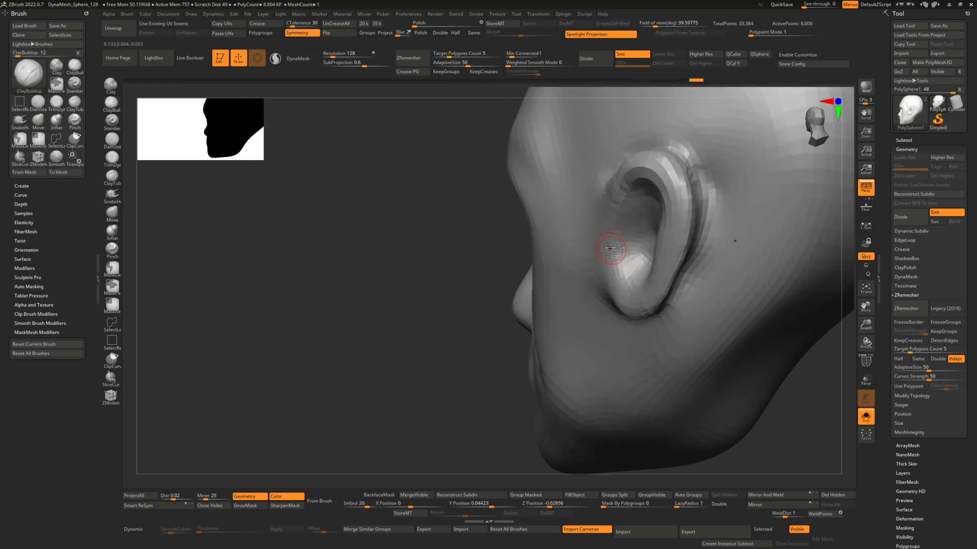
{"action": "right_click_drag", "start_coordinate": [610, 246], "coordinate": [621, 249]}
{"action": "key", "text": "shift"}
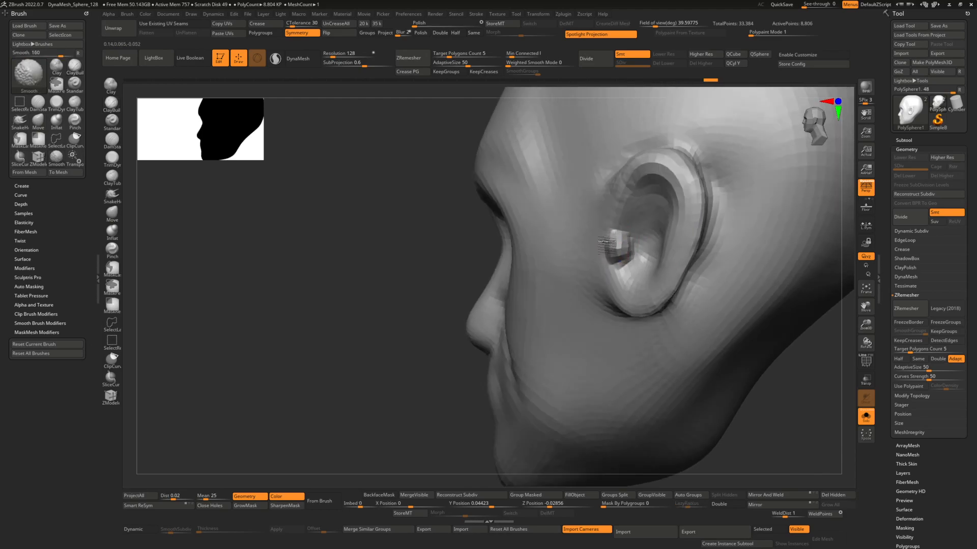
Step: Sculpt the inner folds and hollows of the ear with the ClayBuildup brush
{"action": "right_click_drag", "start_coordinate": [629, 270], "coordinate": [635, 219]}
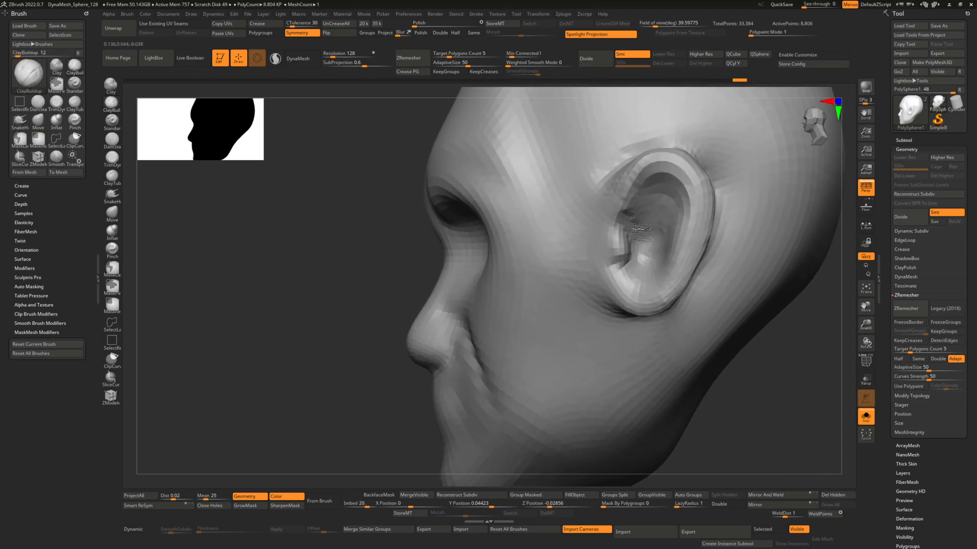
{"action": "left_click_drag", "start_coordinate": [644, 204], "coordinate": [687, 201]}
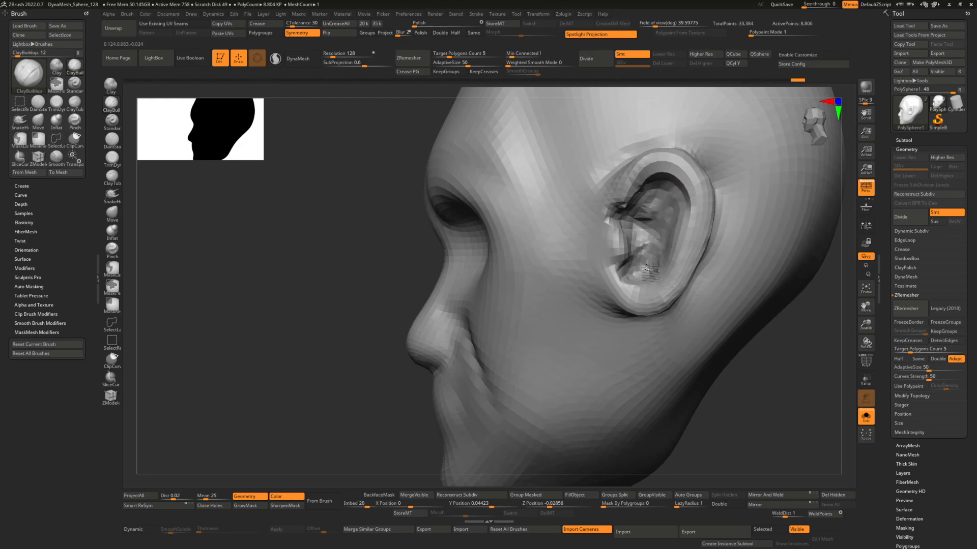
{"action": "right_click_drag", "start_coordinate": [645, 269], "coordinate": [658, 200]}
{"action": "mouse_move", "coordinate": [659, 201]}
{"action": "left_mouse_down"}
{"action": "mouse_move", "coordinate": [688, 218]}
{"action": "mouse_move", "coordinate": [680, 214]}
{"action": "left_mouse_up"}
Step: Build up both sides of the forehead with a resized ClayBuildup brush and smooth the strokes
{"action": "mouse_move", "coordinate": [680, 214]}
{"action": "right_mouse_down", "text": "ctrl"}
{"action": "mouse_move", "coordinate": [681, 224]}
{"action": "mouse_move", "coordinate": [686, 208]}
{"action": "mouse_move", "coordinate": [653, 247]}
{"action": "mouse_move", "coordinate": [672, 240]}
{"action": "mouse_move", "coordinate": [660, 262]}
{"action": "mouse_move", "coordinate": [599, 265]}
{"action": "right_mouse_up", "text": "ctrl"}
{"action": "key", "text": "space"}
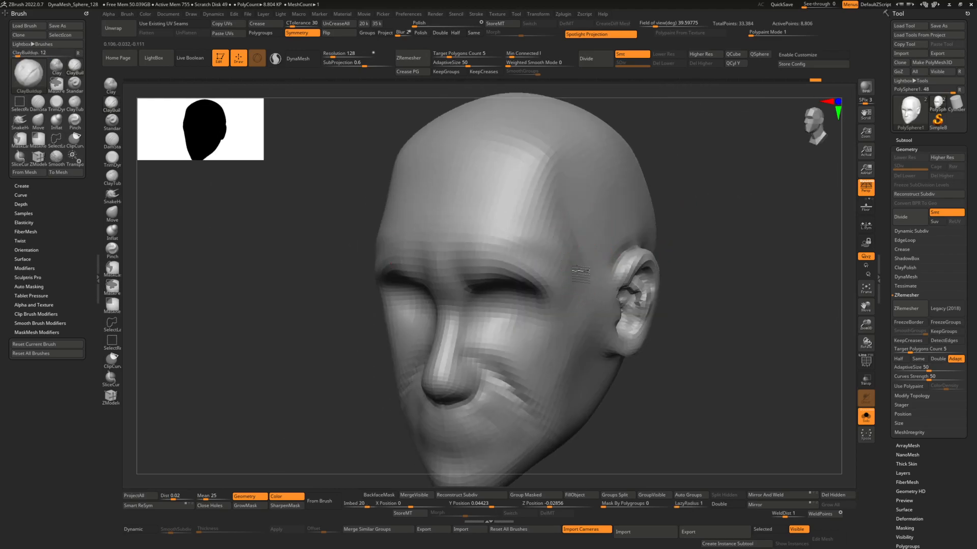
{"action": "right_click_drag", "start_coordinate": [493, 201], "coordinate": [464, 229]}
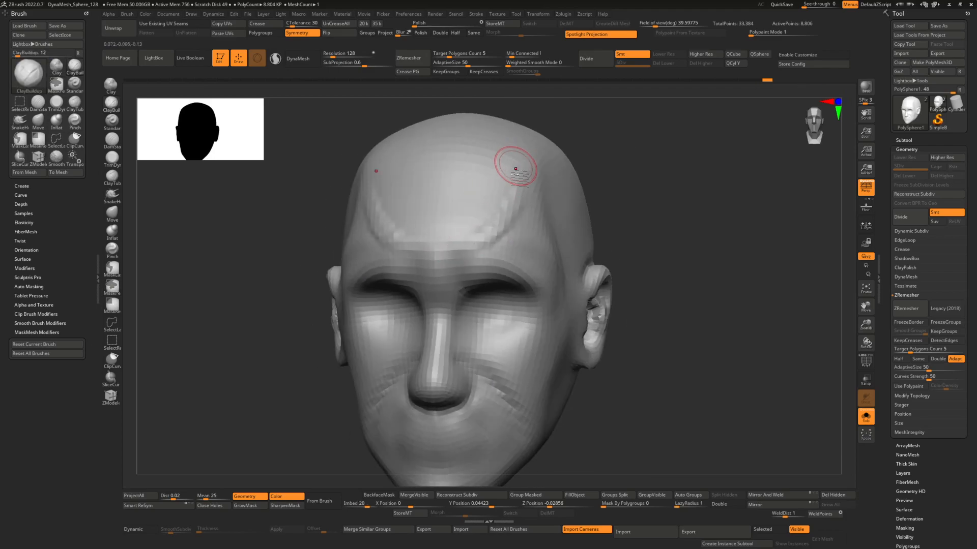
{"action": "key", "text": "shift"}
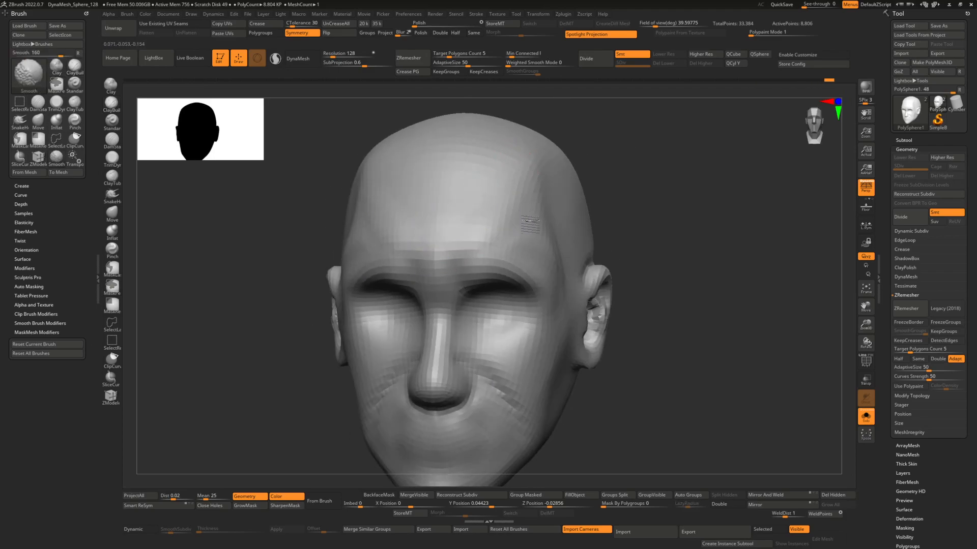
Step: Sculpt the temple line beside the forehead with the ClayBuildup brush and smooth it into the skull
{"action": "mouse_move", "coordinate": [552, 200]}
{"action": "right_mouse_down"}
{"action": "mouse_move", "coordinate": [526, 194]}
{"action": "mouse_move", "coordinate": [531, 203]}
{"action": "right_mouse_up"}
{"action": "key", "text": "space"}
{"action": "left_click_drag", "start_coordinate": [534, 204], "coordinate": [530, 203]}
{"action": "right_click_drag", "start_coordinate": [534, 201], "coordinate": [546, 181]}
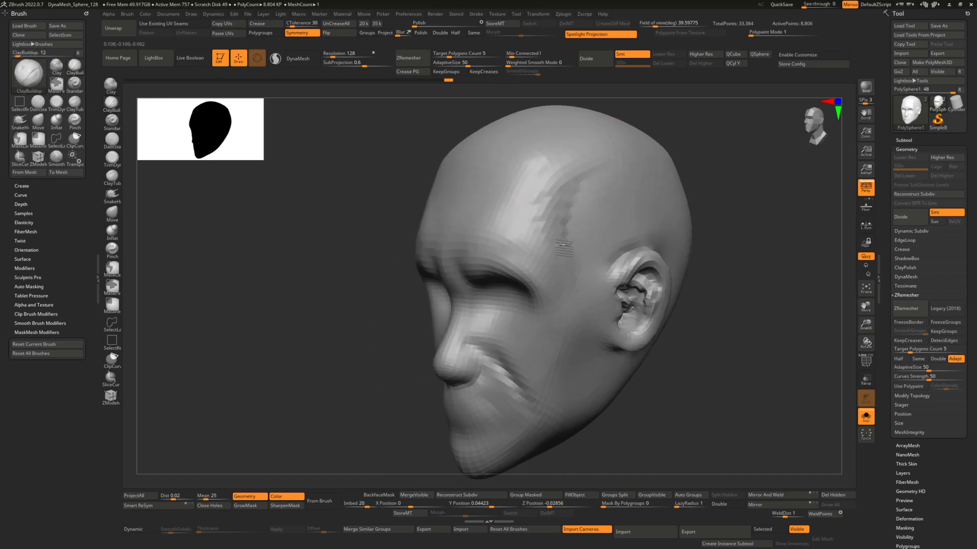
{"action": "key", "text": "shift"}
{"action": "right_click_drag", "start_coordinate": [577, 209], "coordinate": [602, 219]}
Step: Add volume inside and beneath the eye sockets with the ClayBuildup brush and smooth it
{"action": "mouse_move", "coordinate": [555, 275]}
{"action": "right_mouse_down", "text": "alt"}
{"action": "mouse_move", "coordinate": [551, 227]}
{"action": "mouse_move", "coordinate": [527, 255]}
{"action": "right_mouse_up", "text": "alt"}
{"action": "key", "text": "space"}
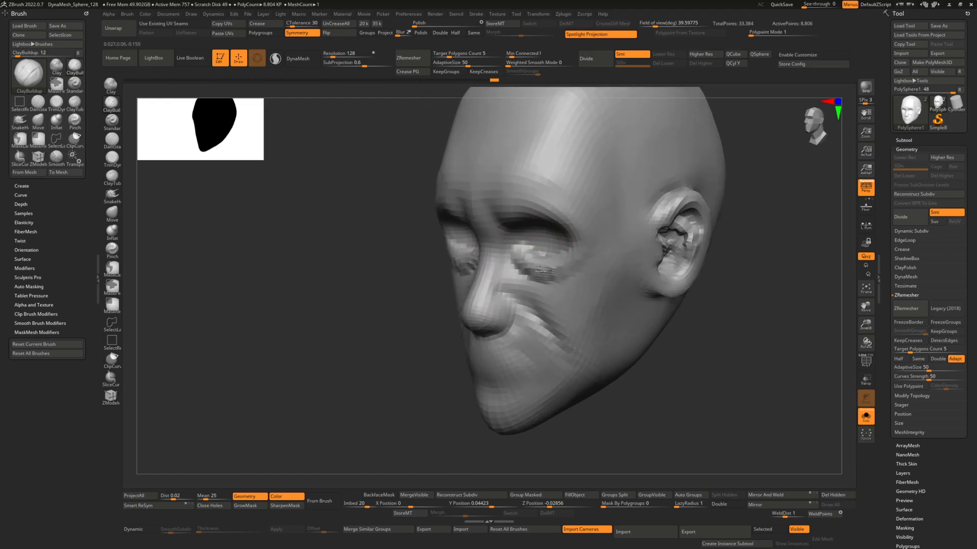
{"action": "key", "text": "shift"}
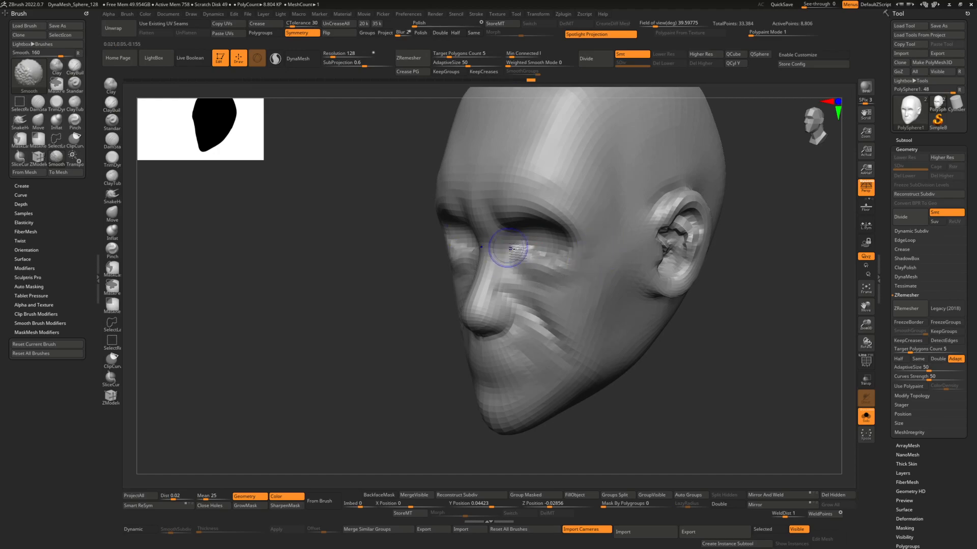
{"action": "right_click_drag", "start_coordinate": [524, 259], "coordinate": [534, 189], "text": "shift"}
Step: Sculpt the mouth area and chin with the ClayBuildup brush and smooth the surface beside the mouth
{"action": "mouse_move", "coordinate": [514, 275]}
{"action": "right_mouse_down", "text": "alt"}
{"action": "mouse_move", "coordinate": [504, 229]}
{"action": "mouse_move", "coordinate": [469, 261]}
{"action": "mouse_move", "coordinate": [481, 252]}
{"action": "right_mouse_up", "text": "alt"}
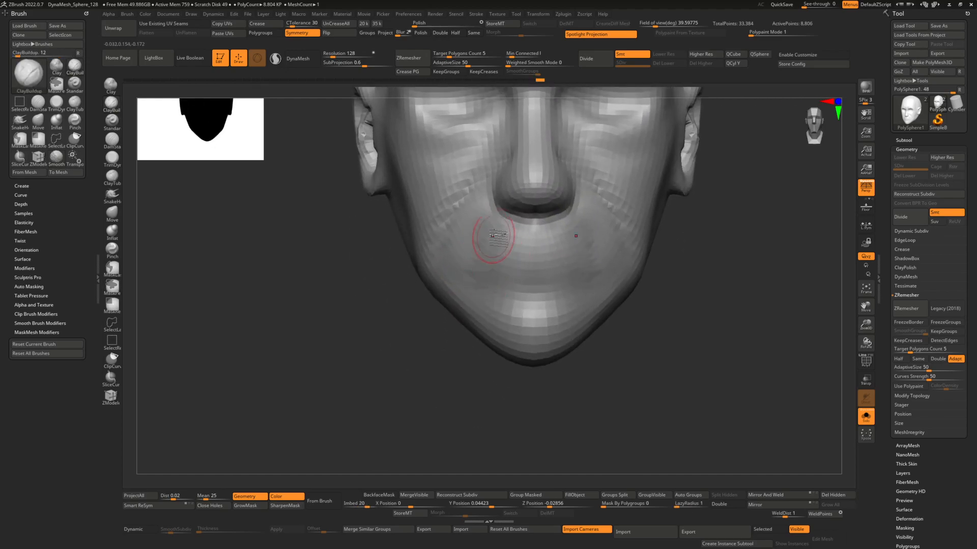
{"action": "left_click_drag", "start_coordinate": [515, 286], "coordinate": [529, 287]}
{"action": "mouse_move", "coordinate": [504, 247]}
{"action": "left_mouse_down", "text": "shift"}
{"action": "mouse_move", "coordinate": [493, 231]}
{"action": "mouse_move", "coordinate": [493, 294]}
{"action": "mouse_move", "coordinate": [534, 283]}
{"action": "mouse_move", "coordinate": [475, 276]}
{"action": "left_mouse_up", "text": "shift"}
{"action": "mouse_move", "coordinate": [509, 229]}
{"action": "right_mouse_down", "text": "ctrl"}
{"action": "mouse_move", "coordinate": [471, 224]}
{"action": "mouse_move", "coordinate": [514, 264]}
{"action": "right_mouse_up", "text": "ctrl"}
{"action": "right_click_drag", "start_coordinate": [448, 260], "coordinate": [504, 250]}
{"action": "left_click_drag", "start_coordinate": [504, 250], "coordinate": [520, 229], "text": "shift"}
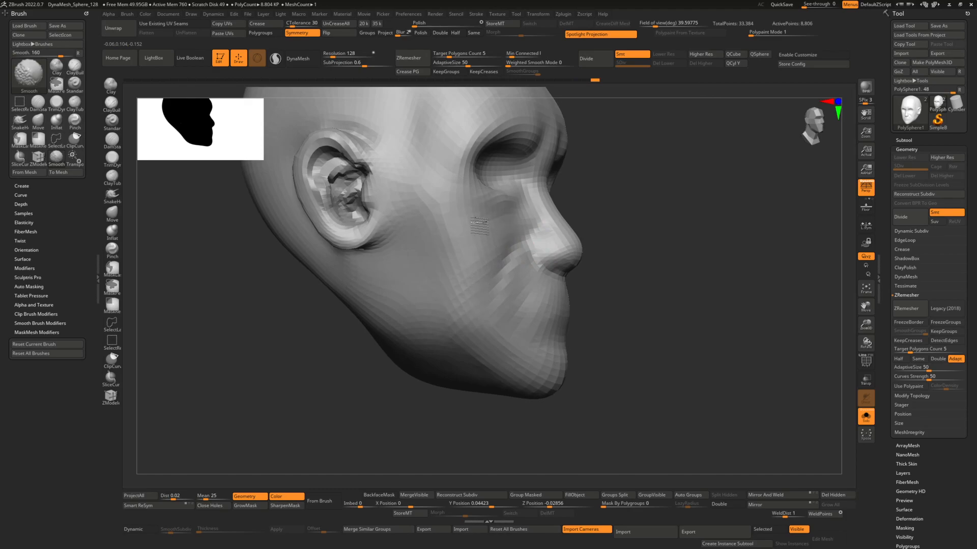
Step: Reshape the ear's lower front edge and lobe with the Move brush and smooth the surface above the ear
{"action": "right_click_drag", "start_coordinate": [426, 200], "coordinate": [429, 257]}
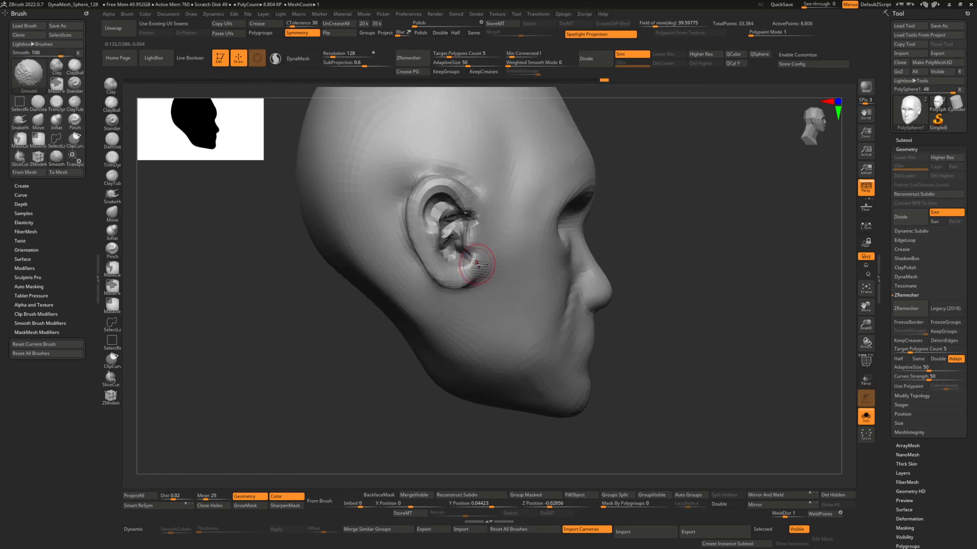
{"action": "key", "text": "b"}
{"action": "key", "text": "m"}
{"action": "key", "text": "v"}
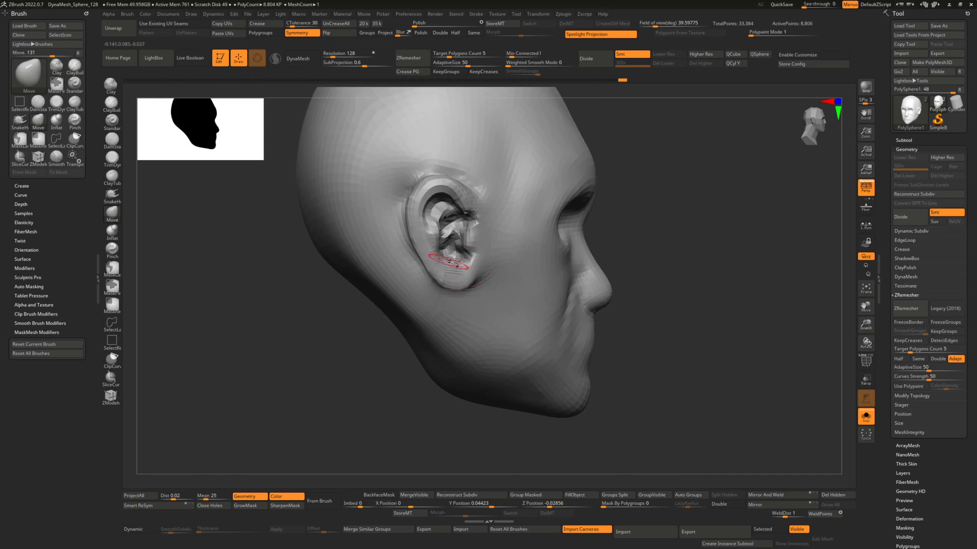
{"action": "mouse_move", "coordinate": [488, 201]}
{"action": "right_mouse_down", "text": "ctrl"}
{"action": "mouse_move", "coordinate": [465, 228]}
{"action": "mouse_move", "coordinate": [458, 218]}
{"action": "right_mouse_up", "text": "ctrl"}
{"action": "left_click_drag", "start_coordinate": [425, 166], "coordinate": [423, 157], "text": "shift"}
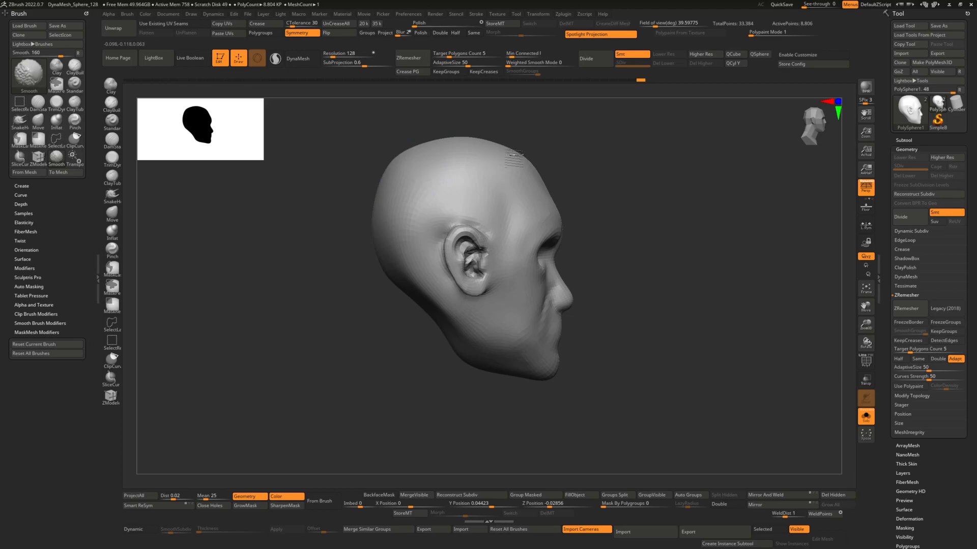
Step: Divide the head mesh once to add subdivision level 2
{"action": "mouse_move", "coordinate": [415, 161]}
{"action": "right_mouse_down"}
{"action": "mouse_move", "coordinate": [401, 263]}
{"action": "mouse_move", "coordinate": [383, 273]}
{"action": "right_mouse_up"}
{"action": "left_click", "coordinate": [595, 64]}
{"action": "right_click_drag", "start_coordinate": [437, 208], "coordinate": [474, 356], "text": "ctrl"}
Step: Carve the upper eye crease beneath the brow with the DamStandard brush
{"action": "key", "text": "space"}
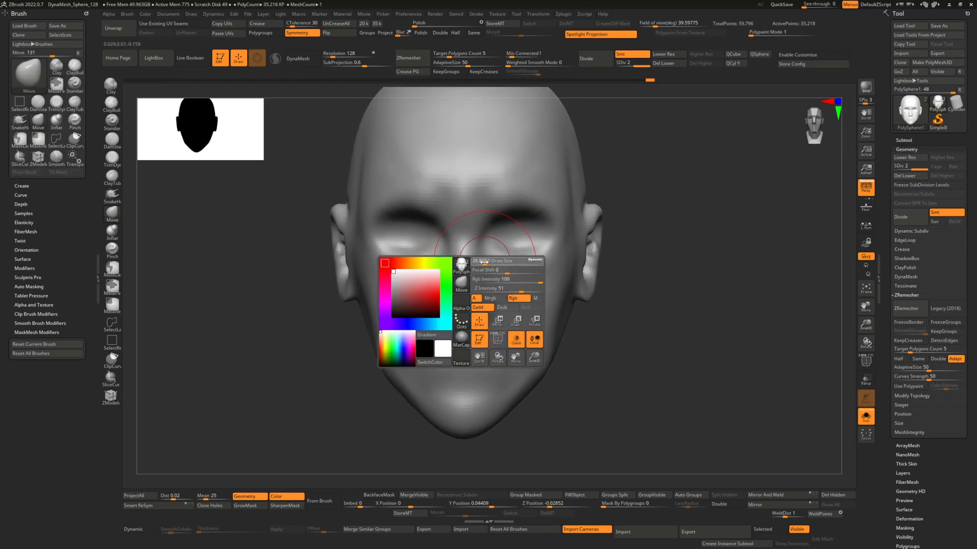
{"action": "key", "text": "b"}
{"action": "key", "text": "d"}
{"action": "key", "text": "s"}
{"action": "mouse_move", "coordinate": [483, 256]}
{"action": "right_mouse_down"}
{"action": "mouse_move", "coordinate": [478, 214]}
{"action": "mouse_move", "coordinate": [488, 204]}
{"action": "right_mouse_up"}
{"action": "mouse_move", "coordinate": [487, 204]}
{"action": "left_mouse_down"}
{"action": "mouse_move", "coordinate": [542, 214]}
{"action": "mouse_move", "coordinate": [525, 215]}
{"action": "left_mouse_up"}
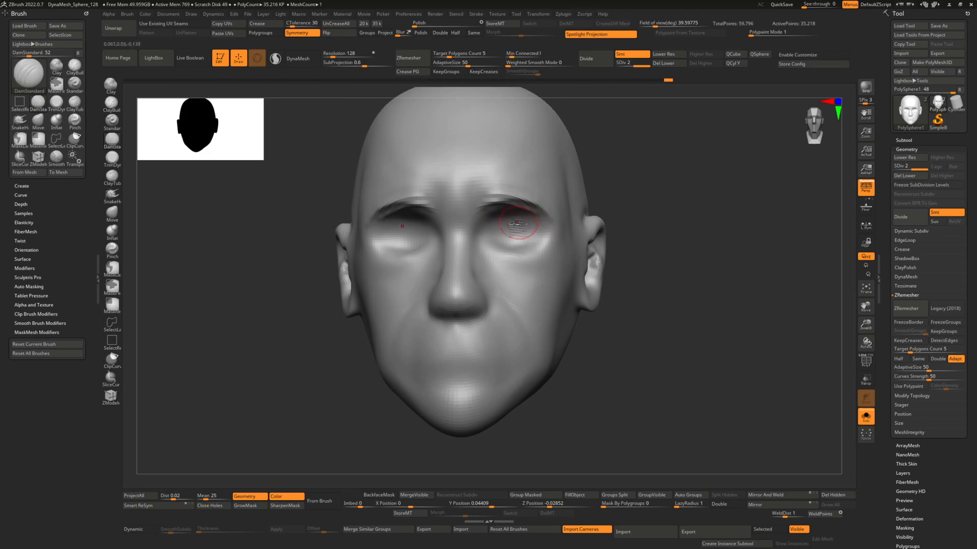
Step: Carve the lower eyelid crease and define the upper eyelid with the DamStandard brush, smoothing the eye area
{"action": "right_click_drag", "start_coordinate": [523, 217], "coordinate": [489, 246]}
{"action": "mouse_move", "coordinate": [496, 251]}
{"action": "left_mouse_down"}
{"action": "mouse_move", "coordinate": [484, 258]}
{"action": "mouse_move", "coordinate": [535, 279]}
{"action": "left_mouse_up"}
{"action": "right_click_drag", "start_coordinate": [532, 277], "coordinate": [487, 230]}
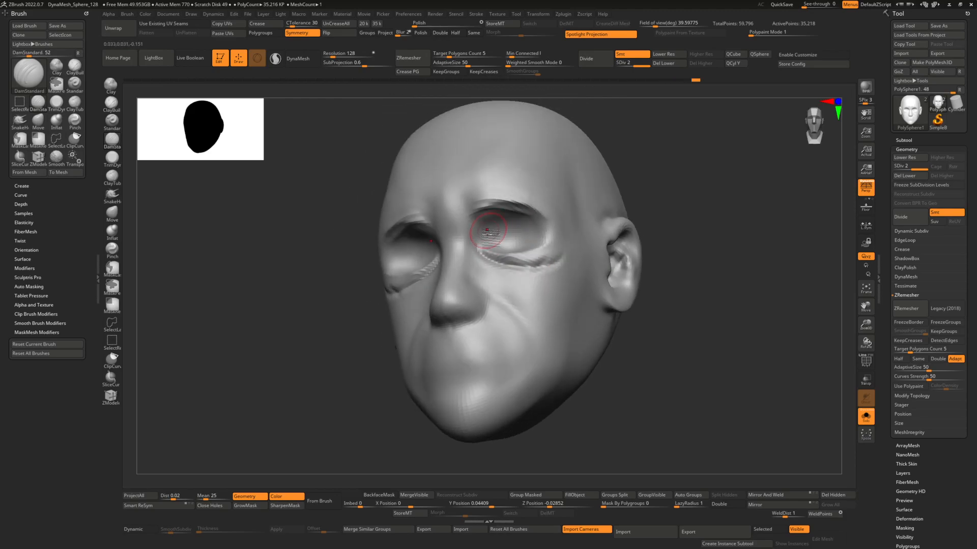
{"action": "left_click_drag", "start_coordinate": [485, 235], "coordinate": [542, 230]}
{"action": "mouse_move", "coordinate": [522, 237]}
{"action": "right_mouse_down", "text": "shift"}
{"action": "mouse_move", "coordinate": [527, 248]}
{"action": "mouse_move", "coordinate": [504, 242]}
{"action": "mouse_move", "coordinate": [519, 253]}
{"action": "mouse_move", "coordinate": [634, 200]}
{"action": "right_mouse_up", "text": "shift"}
Step: Refine the shape of the brows and eyelids with the Move brush
{"action": "key", "text": "b"}
{"action": "key", "text": "m"}
{"action": "key", "text": "v"}
{"action": "key", "text": "space"}
Step: Append a Sphere3D to the head as a new subtool
{"action": "left_click", "coordinate": [903, 140]}
{"action": "left_click", "coordinate": [942, 304]}
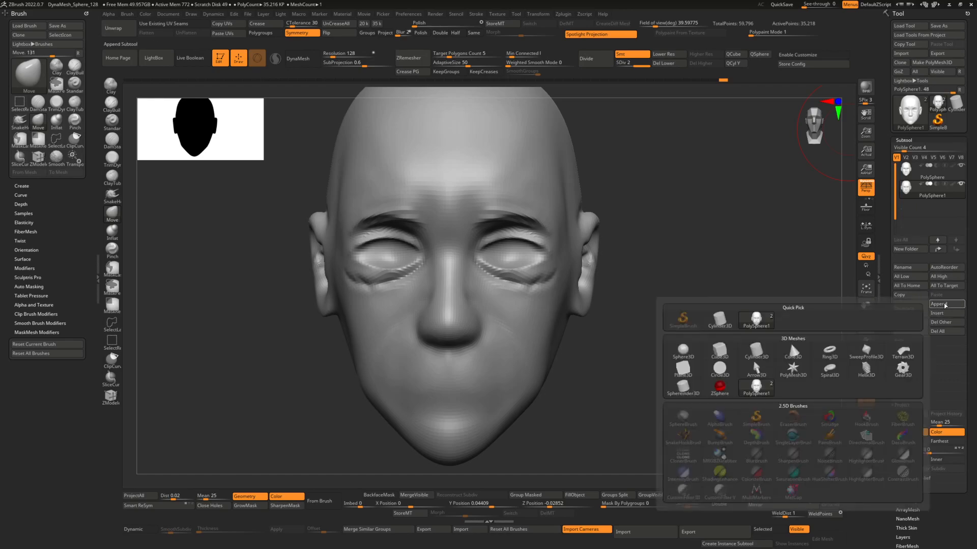
{"action": "left_click", "coordinate": [683, 351]}
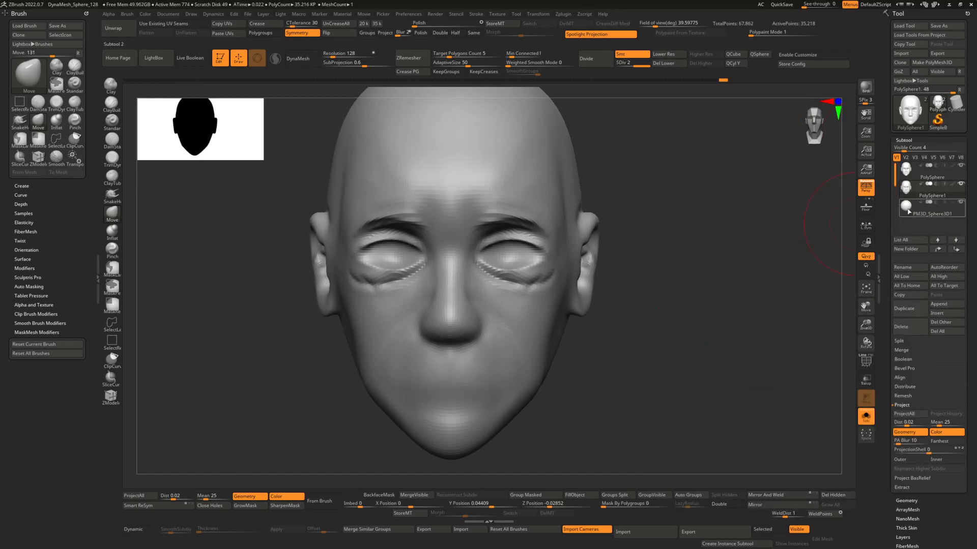
Step: Select the sphere subtool and scale it down uniformly by about 0.4 and again by about 0.22
{"action": "left_click", "coordinate": [895, 212]}
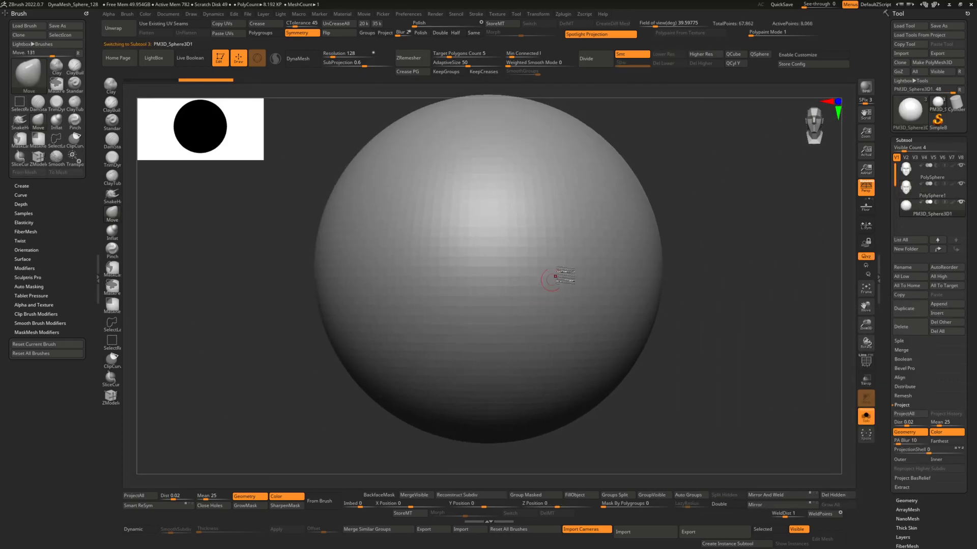
{"action": "scroll", "coordinate": [556, 276], "scroll_direction": "down", "scroll_amount": 2}
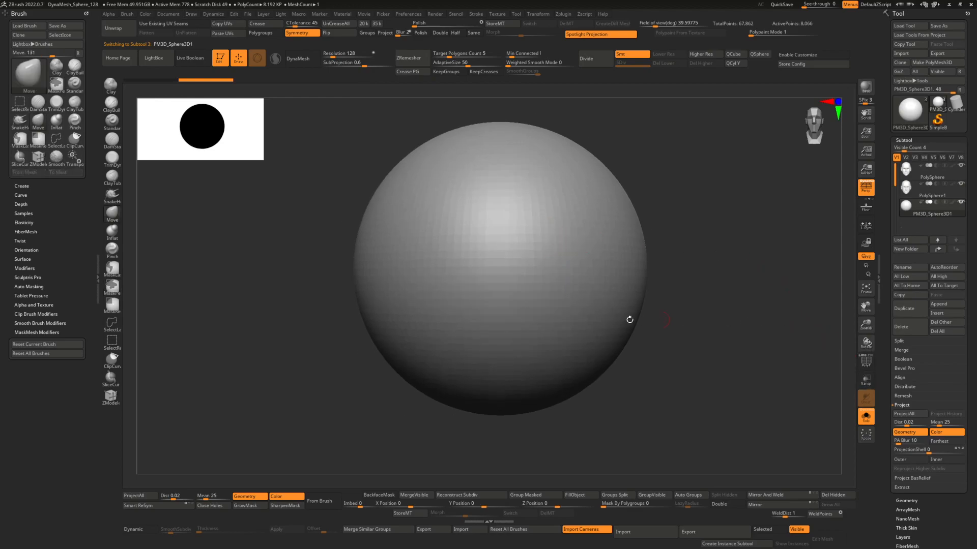
{"action": "key", "text": "w"}
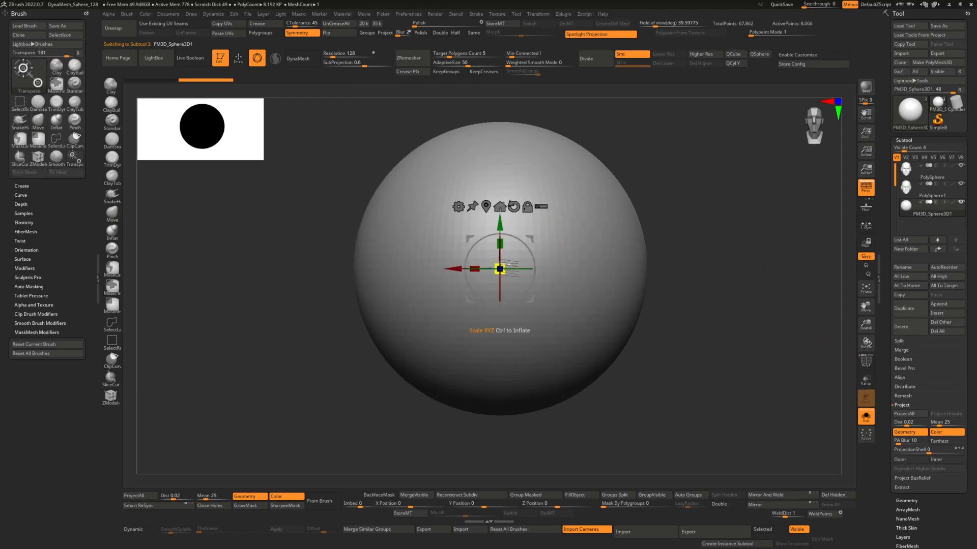
{"action": "scroll", "coordinate": [499, 269], "scroll_direction": "down", "scroll_amount": 5}
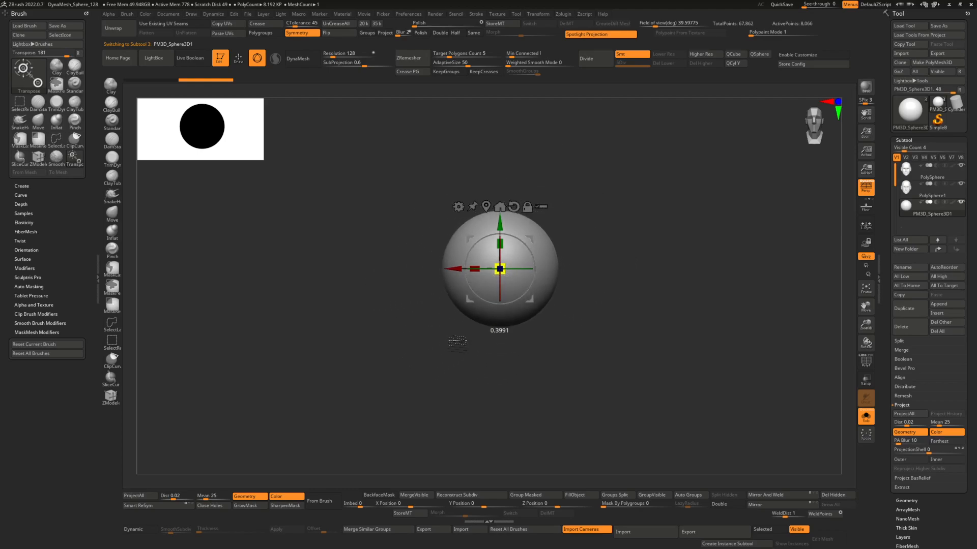
{"action": "scroll", "coordinate": [500, 268], "scroll_direction": "down", "scroll_amount": 8}
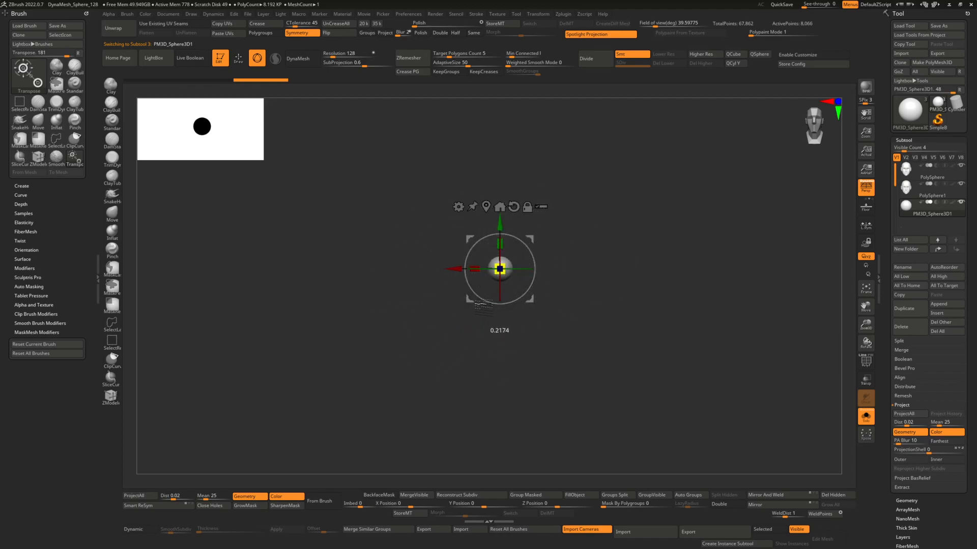
Step: Turn off Solo mode to show the head together with the small sphere in side view
{"action": "left_click", "coordinate": [866, 417]}
{"action": "right_click_drag", "start_coordinate": [512, 253], "coordinate": [458, 260]}
{"action": "right_click_drag", "start_coordinate": [696, 271], "coordinate": [691, 302], "text": "ctrl"}
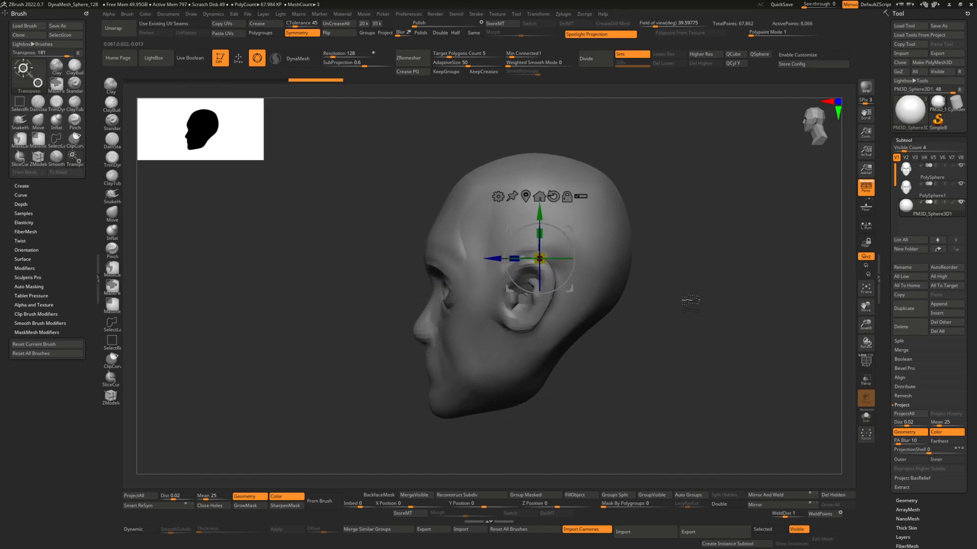
Step: Turn on transparency and move the sphere forward toward the eye sockets in side view
{"action": "left_click", "coordinate": [865, 379]}
{"action": "right_click_drag", "start_coordinate": [547, 224], "coordinate": [604, 235], "text": "ctrl"}
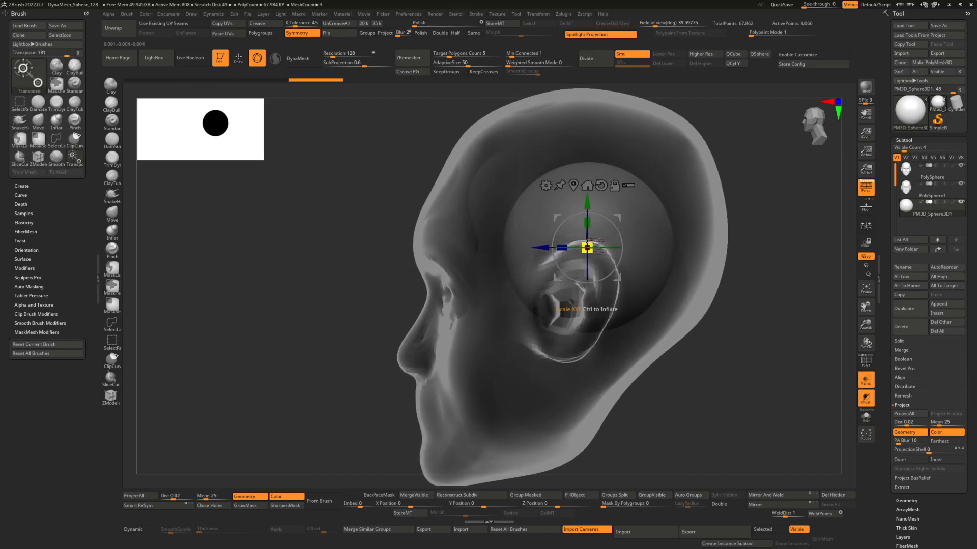
{"action": "left_click", "coordinate": [870, 382]}
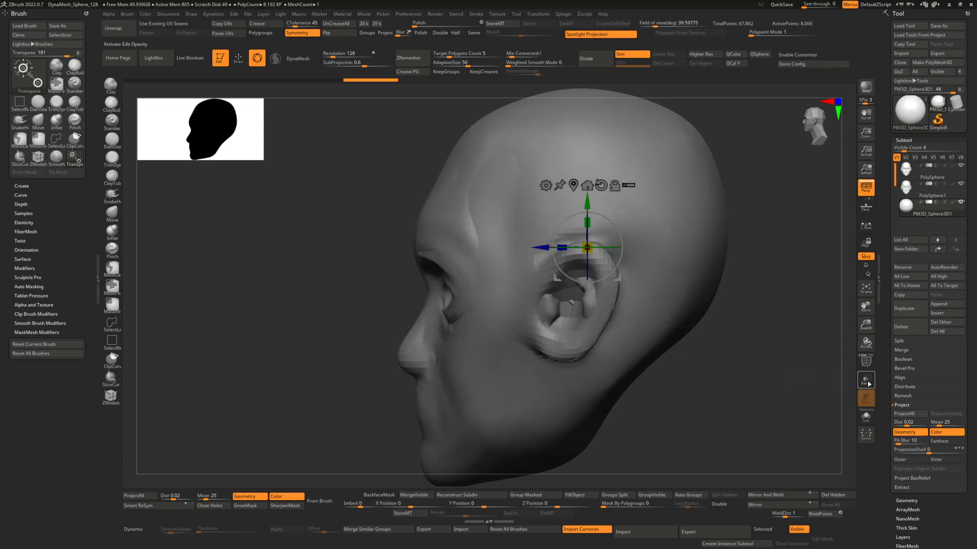
{"action": "left_click", "coordinate": [869, 383]}
{"action": "left_click", "coordinate": [869, 383]}
{"action": "left_click", "coordinate": [868, 383]}
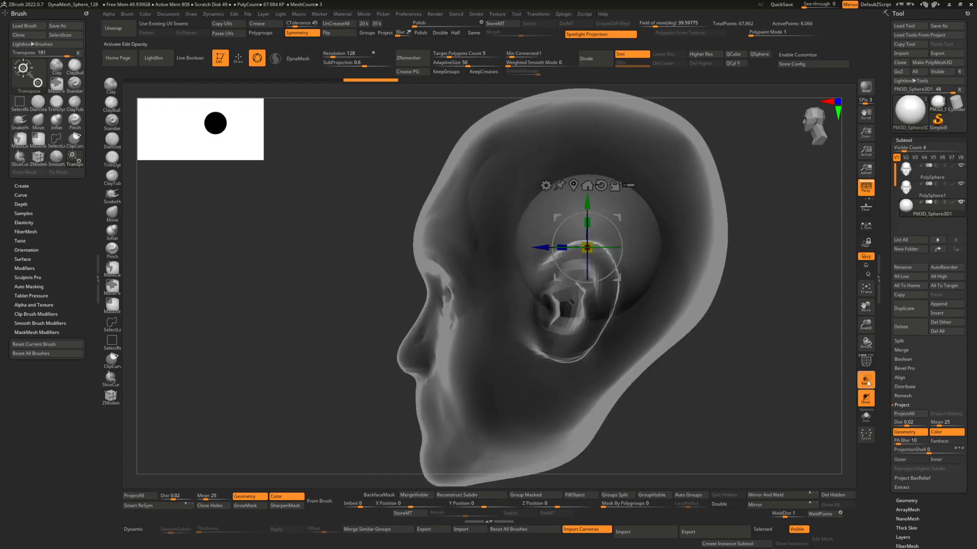
{"action": "left_click_drag", "start_coordinate": [618, 218], "coordinate": [525, 256]}
{"action": "right_click_drag", "start_coordinate": [524, 256], "coordinate": [566, 271], "text": "ctrl"}
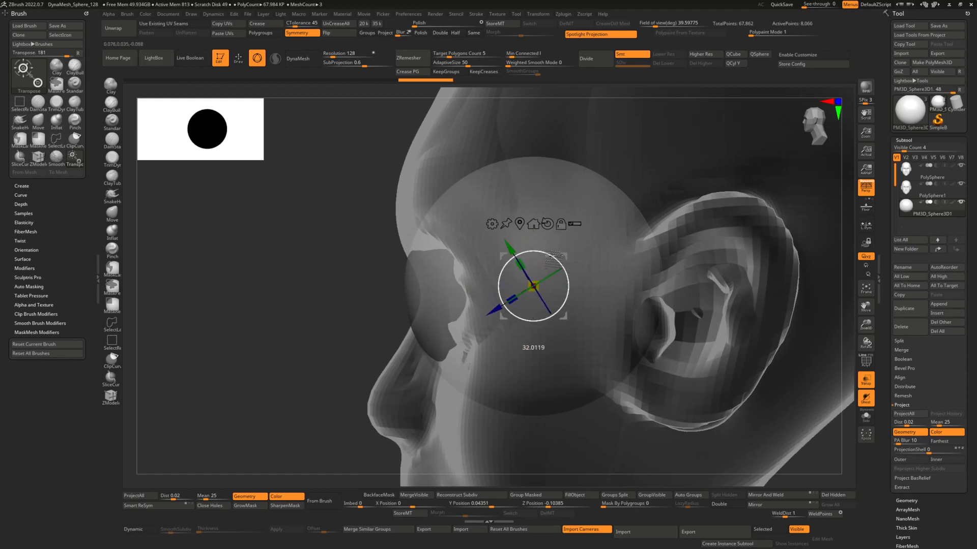
Step: Rotate the sphere a quarter turn so that its pole faces the front of the head
{"action": "left_click_drag", "start_coordinate": [524, 249], "coordinate": [517, 245]}
{"action": "mouse_move", "coordinate": [518, 258]}
{"action": "right_mouse_down"}
{"action": "mouse_move", "coordinate": [575, 260]}
{"action": "mouse_move", "coordinate": [566, 270]}
{"action": "right_mouse_up"}
{"action": "key", "text": "ctrl+z"}
{"action": "right_click_drag", "start_coordinate": [447, 92], "coordinate": [495, 168]}
{"action": "right_click_drag", "start_coordinate": [468, 242], "coordinate": [550, 260]}
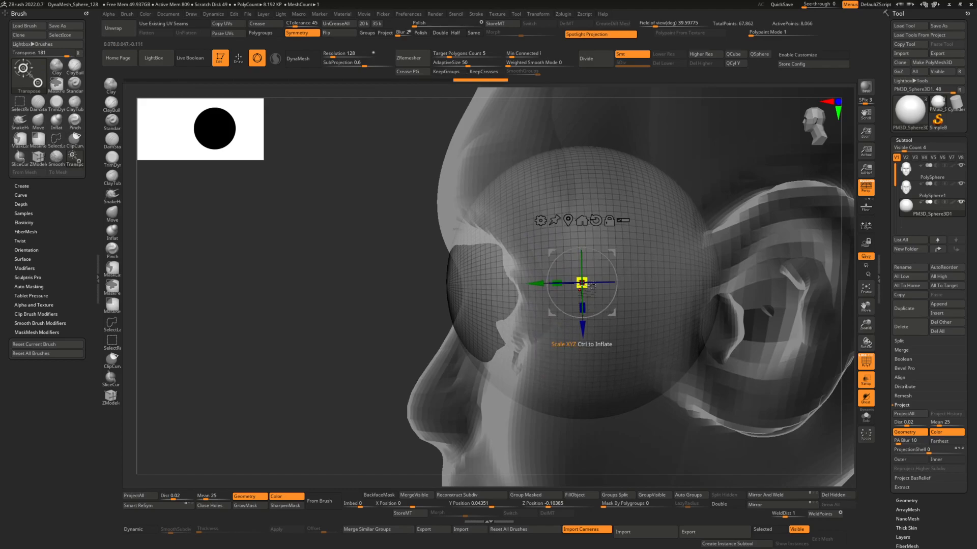
Step: Scale the sphere down, move it sideways to the character's left eye in front view, and scale it by about 0.73
{"action": "left_click_drag", "start_coordinate": [582, 282], "coordinate": [555, 304]}
{"action": "right_click_drag", "start_coordinate": [478, 320], "coordinate": [410, 328], "text": "shift"}
{"action": "left_click", "coordinate": [870, 377]}
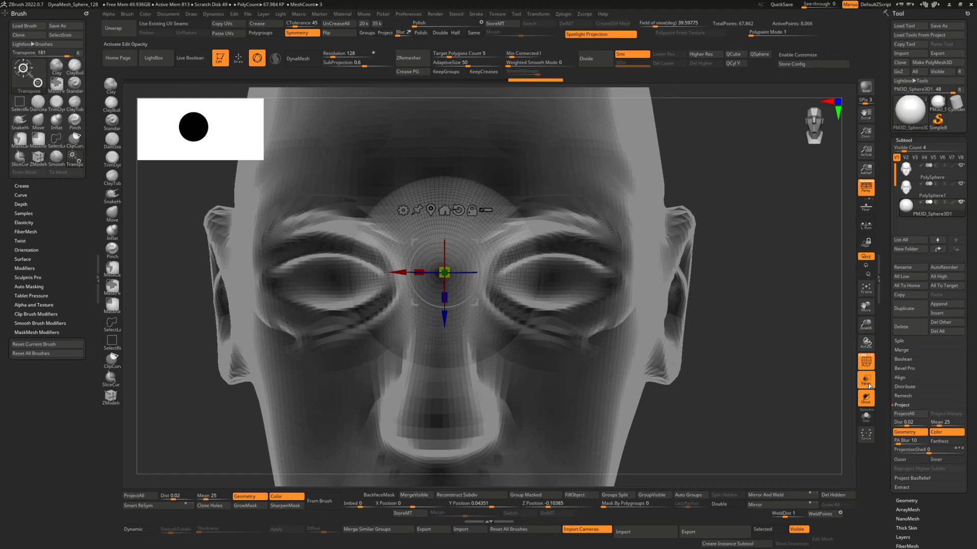
{"action": "left_click_drag", "start_coordinate": [400, 272], "coordinate": [505, 272]}
{"action": "right_click_drag", "start_coordinate": [530, 307], "coordinate": [513, 316], "text": "ctrl"}
{"action": "left_click_drag", "start_coordinate": [555, 283], "coordinate": [539, 302]}
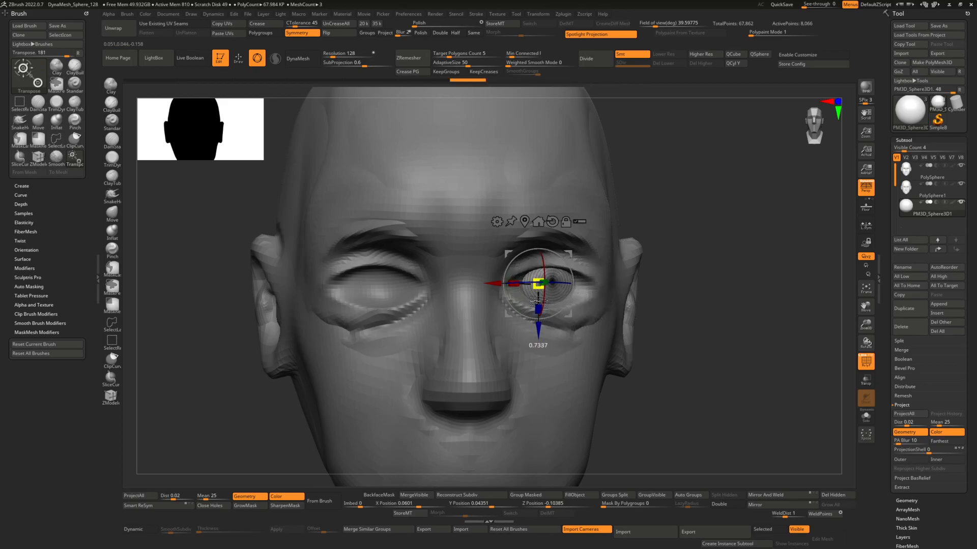
Step: With transparency on, move the eyeball sphere forward into the eye socket in side view and adjust its size
{"action": "left_click", "coordinate": [868, 381]}
{"action": "right_click_drag", "start_coordinate": [753, 351], "coordinate": [604, 338]}
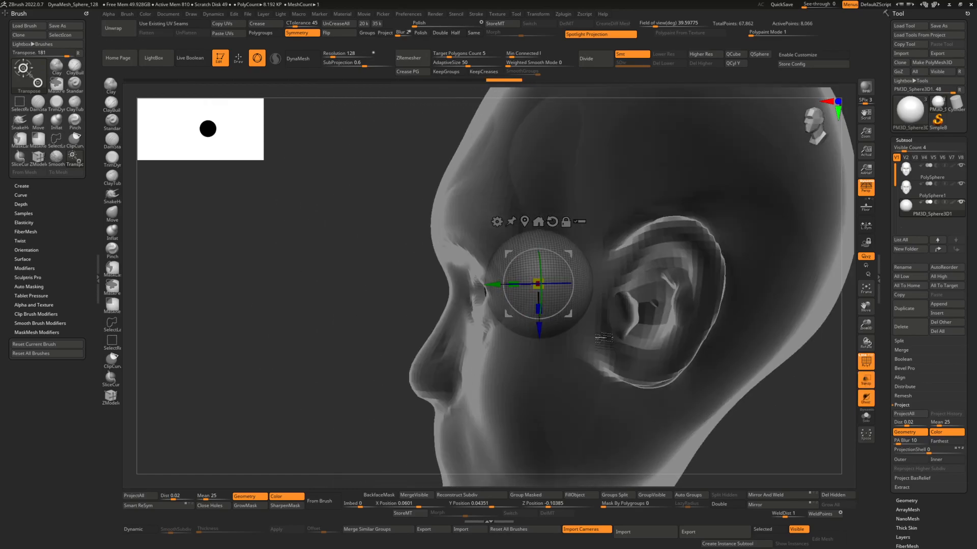
{"action": "left_click_drag", "start_coordinate": [538, 284], "coordinate": [538, 288]}
{"action": "right_click_drag", "start_coordinate": [538, 288], "coordinate": [464, 292]}
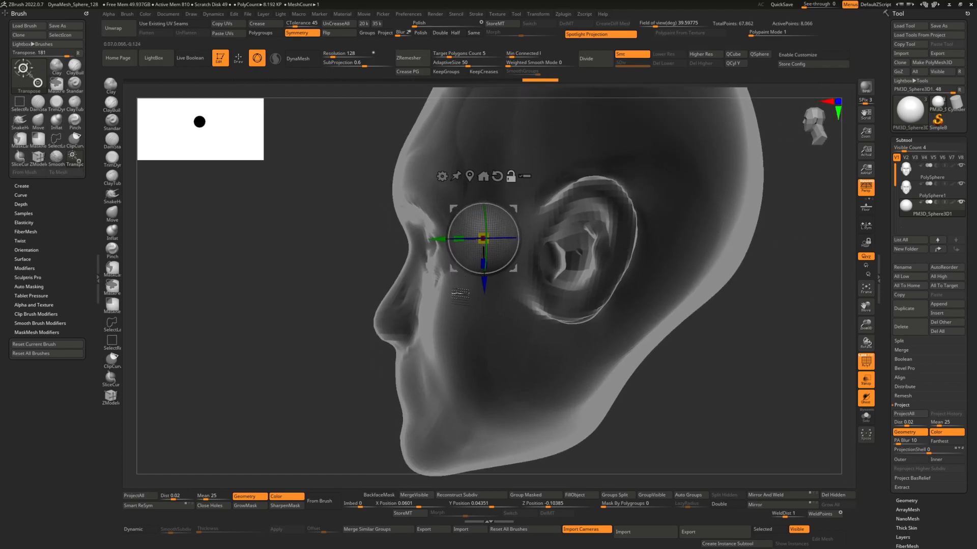
{"action": "left_click_drag", "start_coordinate": [482, 237], "coordinate": [460, 246]}
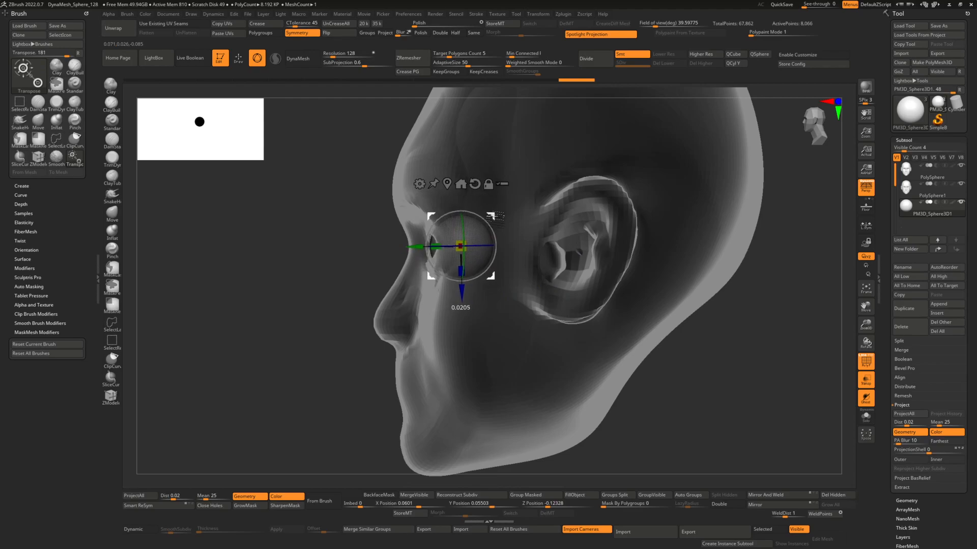
{"action": "left_click_drag", "start_coordinate": [493, 213], "coordinate": [453, 310]}
Step: Move the sphere over the nose and between the eyes in front view to compare its size with the facial proportions
{"action": "left_click_drag", "start_coordinate": [456, 243], "coordinate": [377, 327]}
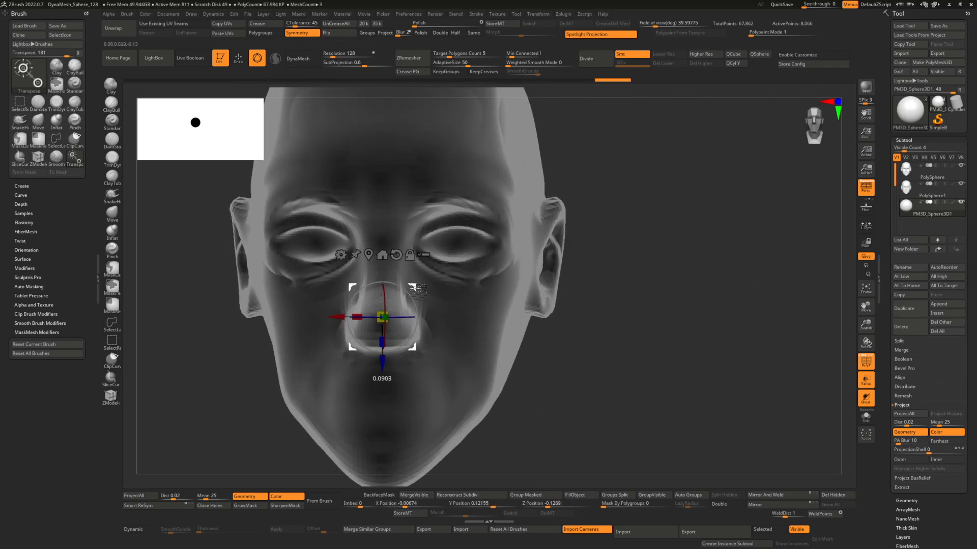
{"action": "left_click_drag", "start_coordinate": [380, 379], "coordinate": [423, 294]}
{"action": "left_click_drag", "start_coordinate": [338, 322], "coordinate": [288, 312]}
{"action": "left_click_drag", "start_coordinate": [358, 287], "coordinate": [479, 251]}
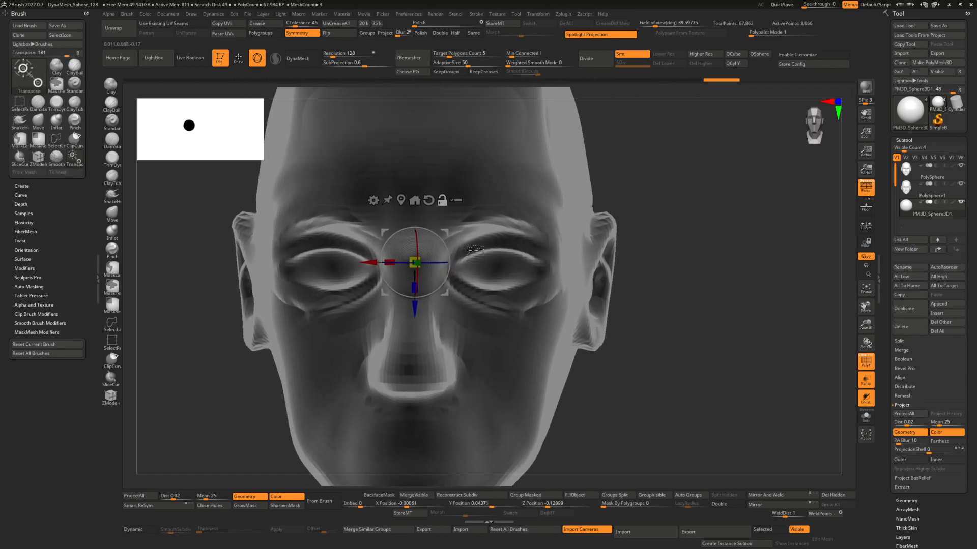
Step: Place the sphere in the character's left eye socket at about X 0.057, then turn off transparency and the polyframe
{"action": "right_click_drag", "start_coordinate": [523, 293], "coordinate": [425, 278], "text": "ctrl"}
{"action": "left_click_drag", "start_coordinate": [425, 278], "coordinate": [444, 279]}
{"action": "right_click_drag", "start_coordinate": [382, 292], "coordinate": [491, 314], "text": "ctrl"}
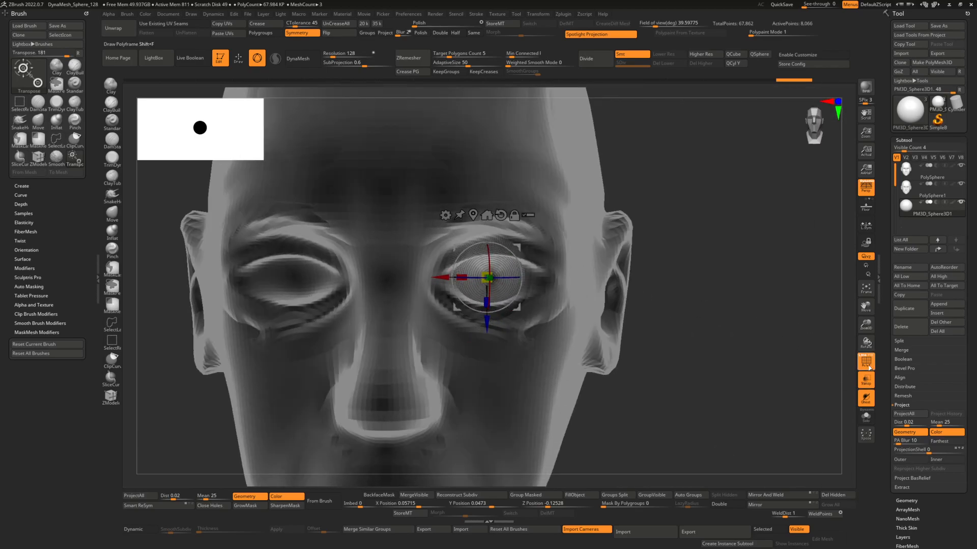
{"action": "left_click", "coordinate": [867, 381]}
{"action": "key", "text": "q"}
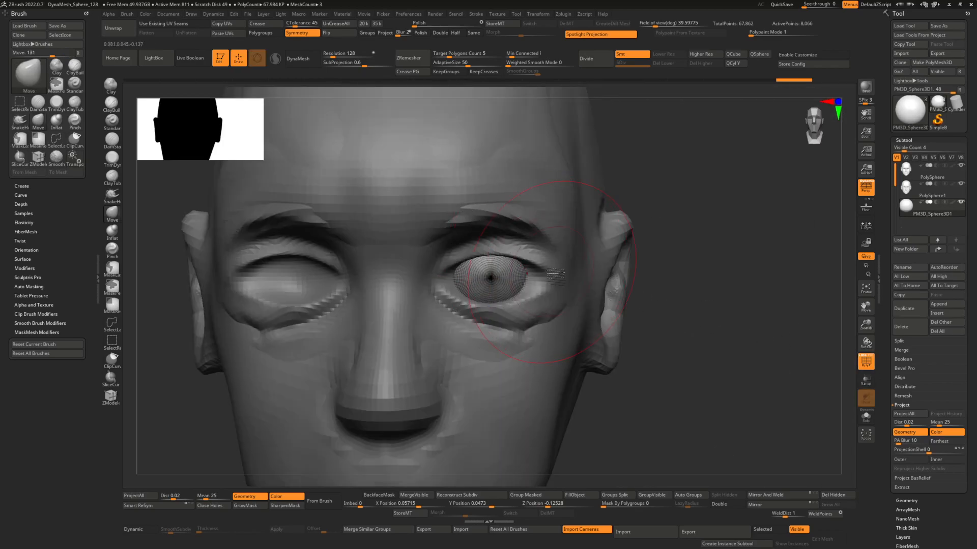
{"action": "key", "text": "shift+f"}
Step: Check the eyeball from several angles and nudge it slightly within the socket
{"action": "right_click", "coordinate": [553, 275]}
{"action": "right_click_drag", "start_coordinate": [532, 277], "coordinate": [512, 252], "text": "ctrl"}
{"action": "right_click_drag", "start_coordinate": [511, 252], "coordinate": [433, 282]}
{"action": "key", "text": "w"}
{"action": "right_click_drag", "start_coordinate": [504, 288], "coordinate": [488, 285], "text": "shift"}
{"action": "left_click_drag", "start_coordinate": [500, 276], "coordinate": [496, 275]}
{"action": "key", "text": "q"}
Step: Select the PolySphere1 head subtool and refine the eyelids around the eyeball with the Move and Smooth brushes
{"action": "left_click", "coordinate": [549, 302], "text": "alt"}
{"action": "mouse_move", "coordinate": [549, 302]}
{"action": "right_mouse_down"}
{"action": "mouse_move", "coordinate": [579, 297]}
{"action": "mouse_move", "coordinate": [532, 288]}
{"action": "right_mouse_up"}
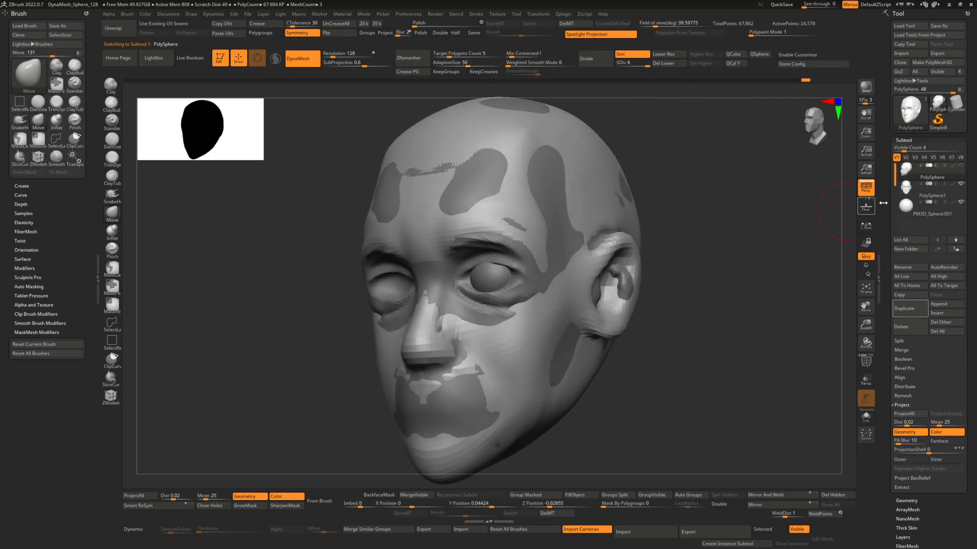
{"action": "left_click", "coordinate": [906, 190]}
{"action": "key", "text": "shift+alt+s"}
{"action": "key", "text": "shift+alt+s"}
{"action": "right_click_drag", "start_coordinate": [532, 282], "coordinate": [494, 272]}
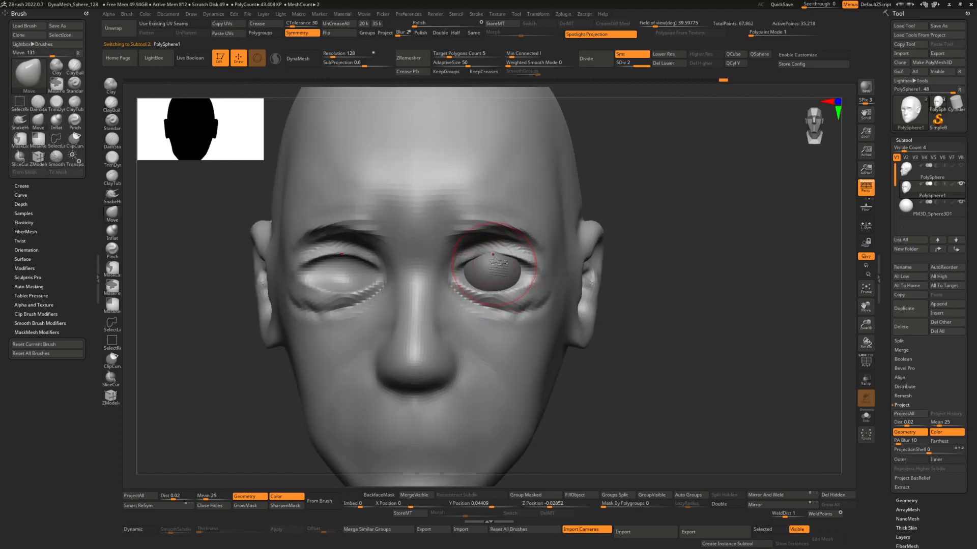
{"action": "mouse_move", "coordinate": [496, 251]}
{"action": "right_mouse_down"}
{"action": "mouse_move", "coordinate": [480, 264]}
{"action": "mouse_move", "coordinate": [549, 277]}
{"action": "right_mouse_up"}
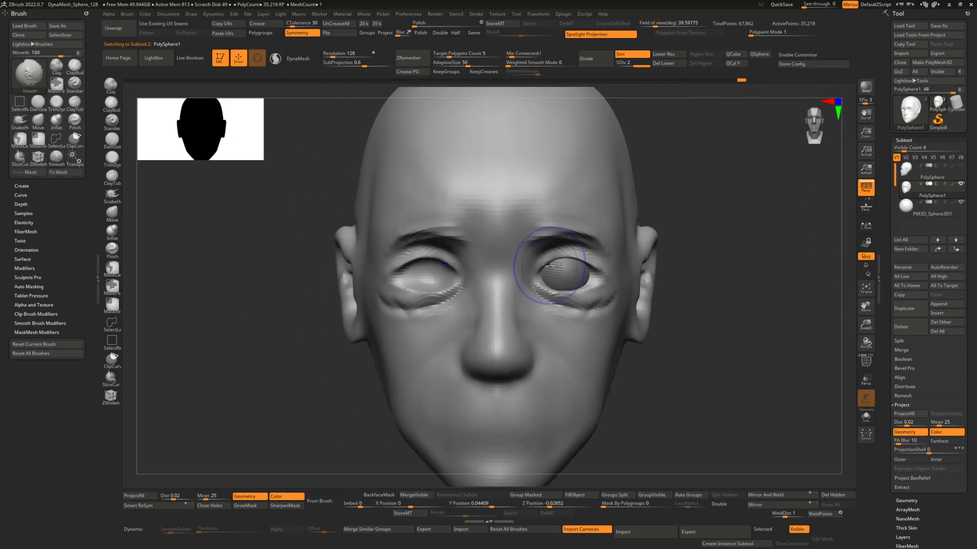
Step: Select the eyeball subtool and duplicate it to the other eye with Mirror And Weld
{"action": "left_click", "coordinate": [905, 213]}
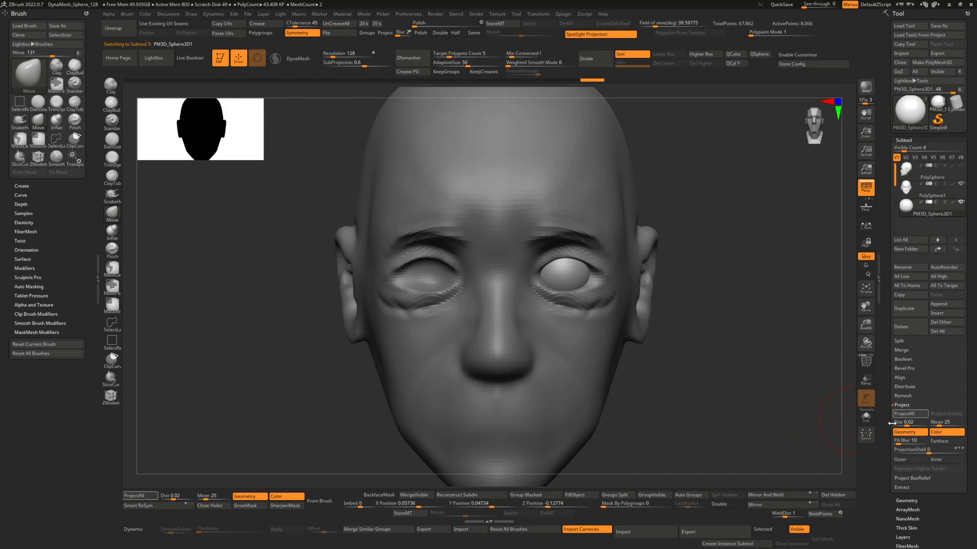
{"action": "left_click", "coordinate": [901, 395]}
{"action": "left_click", "coordinate": [904, 464]}
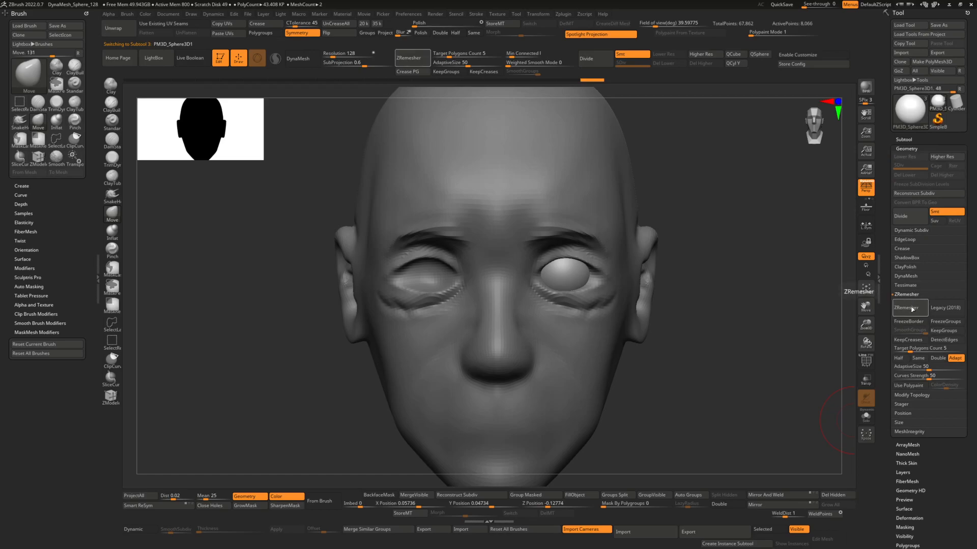
{"action": "left_click", "coordinate": [909, 396]}
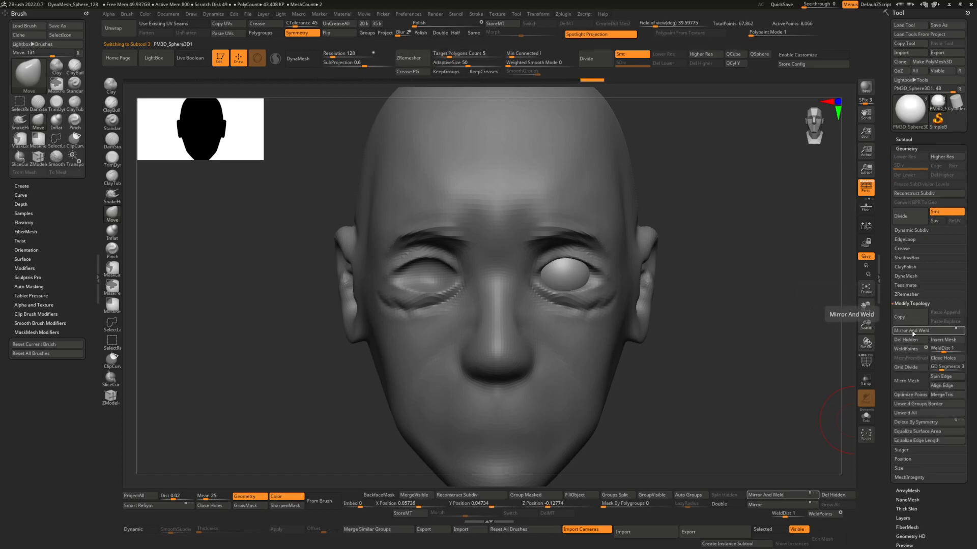
{"action": "left_click", "coordinate": [913, 332]}
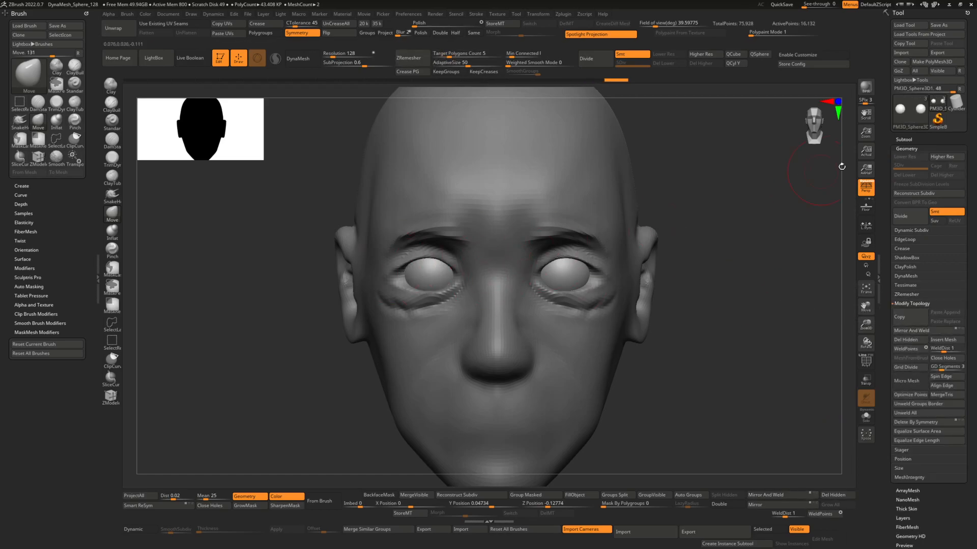
Step: Select the PolySphere1 head subtool and reshape the eyelids and sockets around both eyeballs with the Move brush
{"action": "left_click", "coordinate": [903, 139]}
{"action": "left_click", "coordinate": [923, 189]}
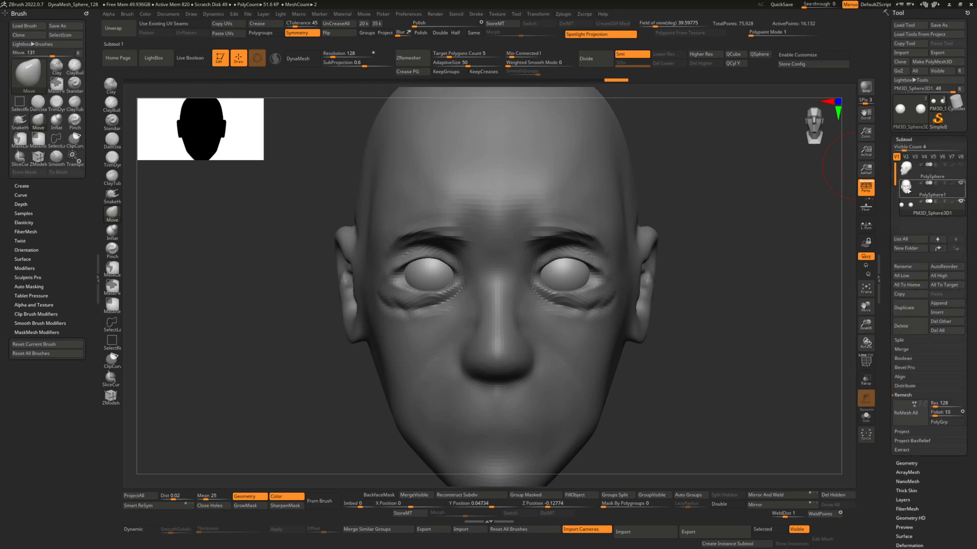
{"action": "mouse_move", "coordinate": [752, 214]}
{"action": "left_mouse_down"}
{"action": "mouse_move", "coordinate": [592, 288]}
{"action": "mouse_move", "coordinate": [580, 284]}
{"action": "mouse_move", "coordinate": [633, 284]}
{"action": "left_mouse_up"}
{"action": "key", "text": "space"}
{"action": "right_click_drag", "start_coordinate": [604, 273], "coordinate": [722, 271]}
{"action": "key", "text": "space"}
{"action": "mouse_move", "coordinate": [592, 269]}
{"action": "right_mouse_down", "text": "ctrl"}
{"action": "mouse_move", "coordinate": [610, 254]}
{"action": "mouse_move", "coordinate": [590, 260]}
{"action": "mouse_move", "coordinate": [578, 240]}
{"action": "mouse_move", "coordinate": [665, 261]}
{"action": "mouse_move", "coordinate": [618, 240]}
{"action": "mouse_move", "coordinate": [539, 316]}
{"action": "right_mouse_up", "text": "ctrl"}
{"action": "key", "text": "shift"}
{"action": "mouse_move", "coordinate": [564, 225]}
{"action": "right_mouse_down", "text": "alt"}
{"action": "mouse_move", "coordinate": [554, 265]}
{"action": "mouse_move", "coordinate": [557, 220]}
{"action": "right_mouse_up", "text": "alt"}
Step: Carve the inner eye sockets and the sides of the nose bridge with the DamStandard brush, then smooth them
{"action": "key", "text": "b"}
{"action": "key", "text": "d"}
{"action": "key", "text": "s"}
{"action": "right_click", "coordinate": [543, 298]}
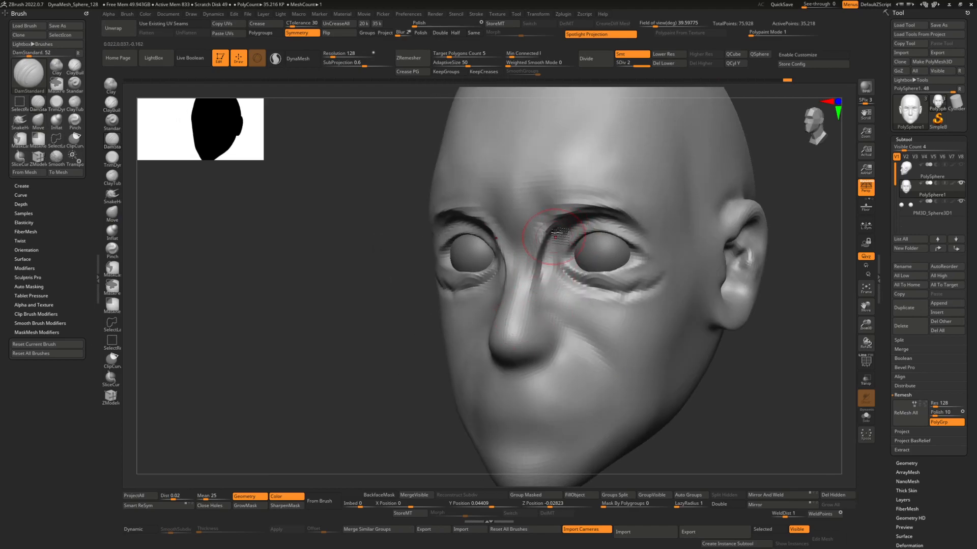
{"action": "left_click_drag", "start_coordinate": [551, 242], "coordinate": [537, 256], "text": "shift"}
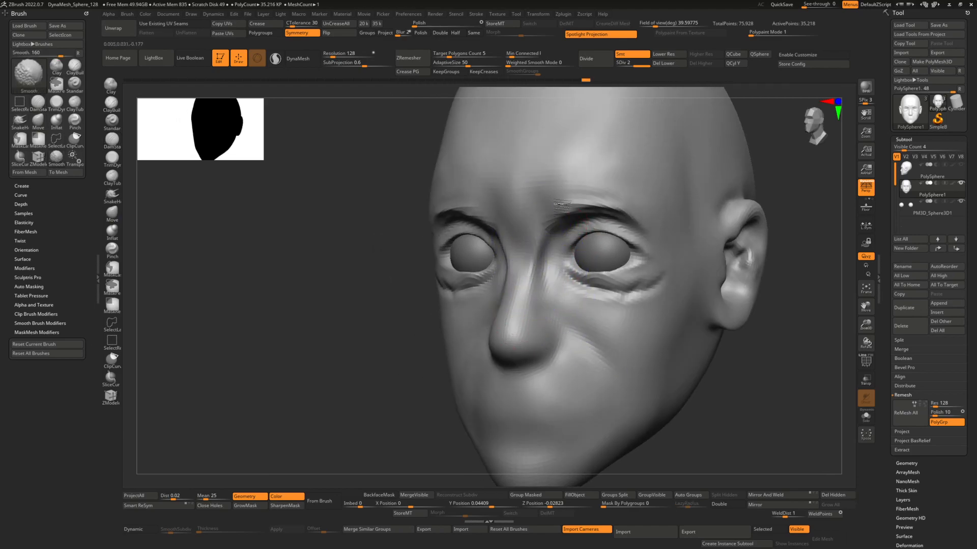
{"action": "mouse_move", "coordinate": [613, 214]}
{"action": "right_mouse_down", "text": "ctrl"}
{"action": "mouse_move", "coordinate": [547, 258]}
{"action": "mouse_move", "coordinate": [608, 254]}
{"action": "mouse_move", "coordinate": [616, 272]}
{"action": "right_mouse_up", "text": "ctrl"}
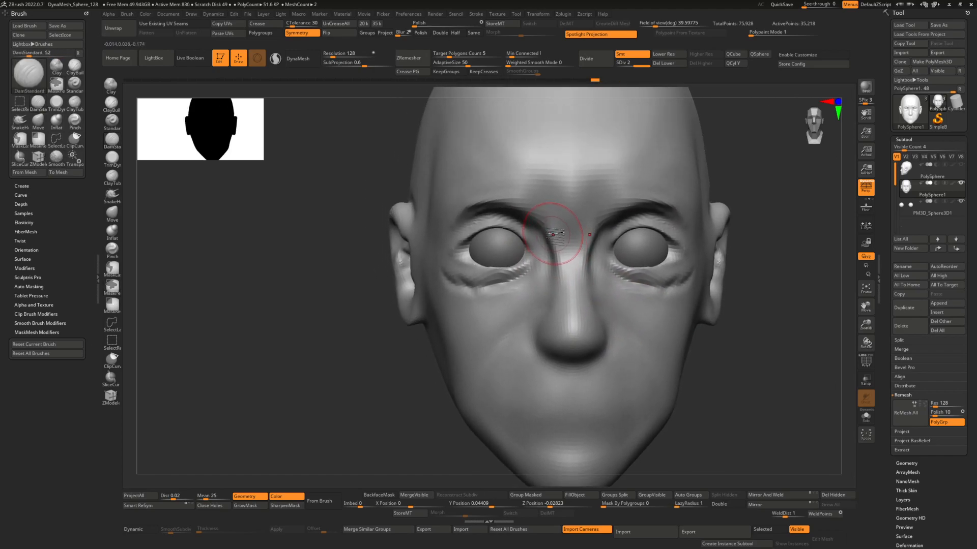
Step: Build up the brow area and the space between the brows with the ClayBuildup brush
{"action": "key", "text": "b"}
{"action": "key", "text": "c"}
{"action": "key", "text": "b"}
{"action": "key", "text": "space"}
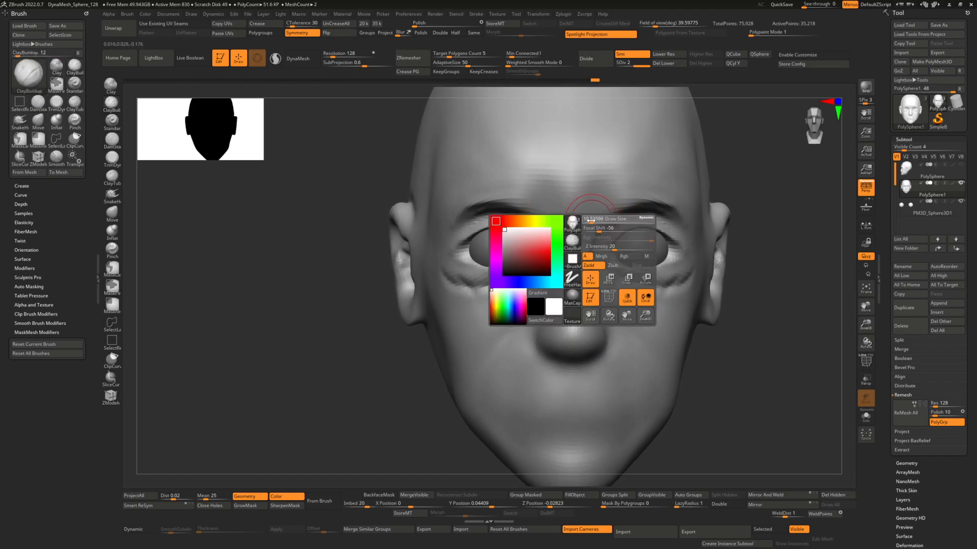
{"action": "left_click_drag", "start_coordinate": [611, 201], "coordinate": [672, 195]}
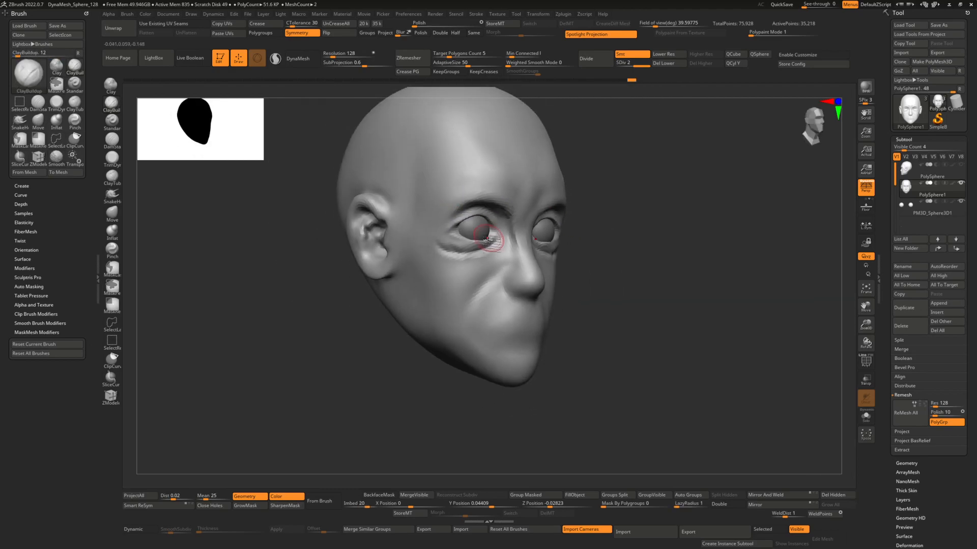
Step: Build up the area under the eyes with ClayBuildup and smooth the lower lids and upper cheeks
{"action": "left_click_drag", "start_coordinate": [463, 259], "coordinate": [447, 275]}
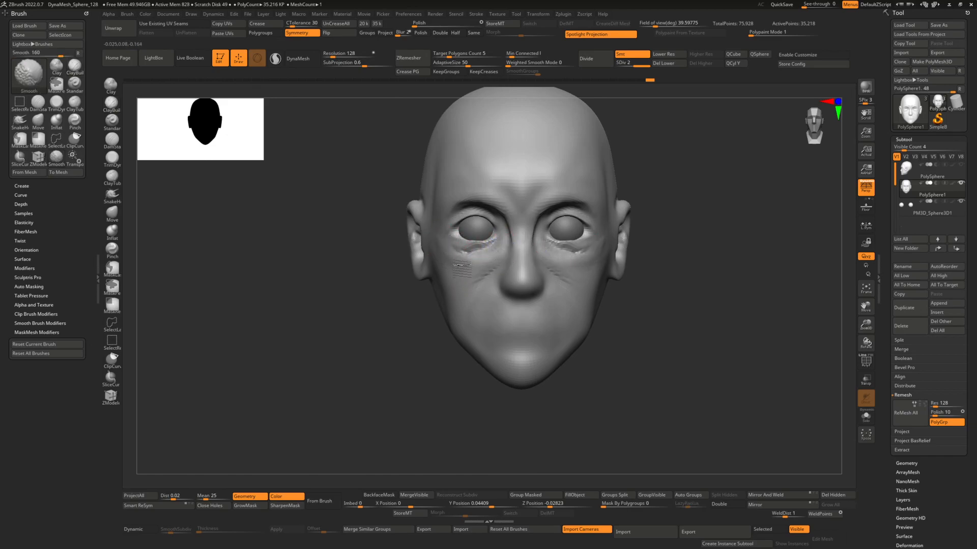
{"action": "left_click_drag", "start_coordinate": [492, 248], "coordinate": [509, 238], "text": "shift"}
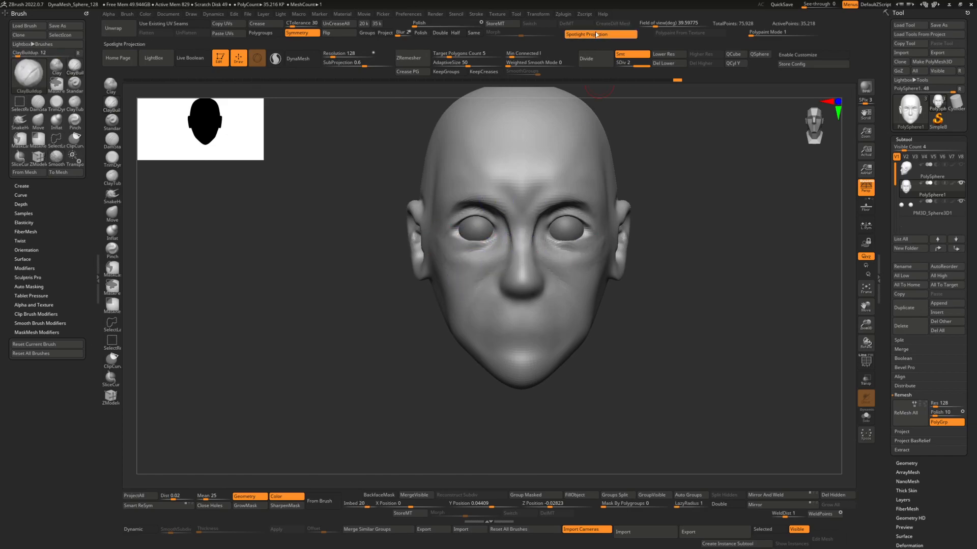
{"action": "mouse_move", "coordinate": [565, 224]}
{"action": "right_mouse_down", "text": "ctrl"}
{"action": "mouse_move", "coordinate": [562, 255]}
{"action": "mouse_move", "coordinate": [527, 221]}
{"action": "mouse_move", "coordinate": [514, 237]}
{"action": "right_mouse_up", "text": "ctrl"}
{"action": "left_click_drag", "start_coordinate": [532, 236], "coordinate": [529, 236], "text": "shift"}
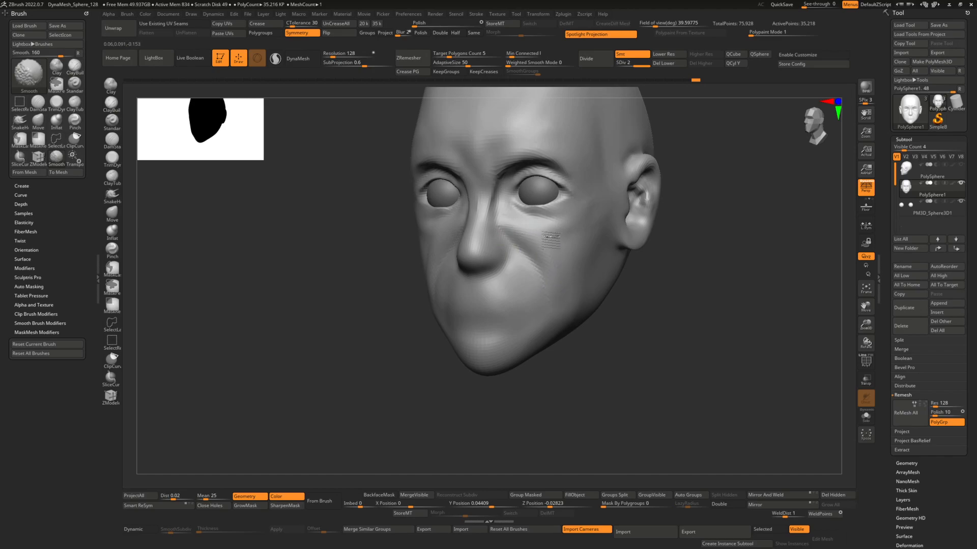
Step: Add ClayBuildup strokes along the cheekbone and side of the cheek and smooth them into the face
{"action": "right_click_drag", "start_coordinate": [592, 230], "coordinate": [573, 236]}
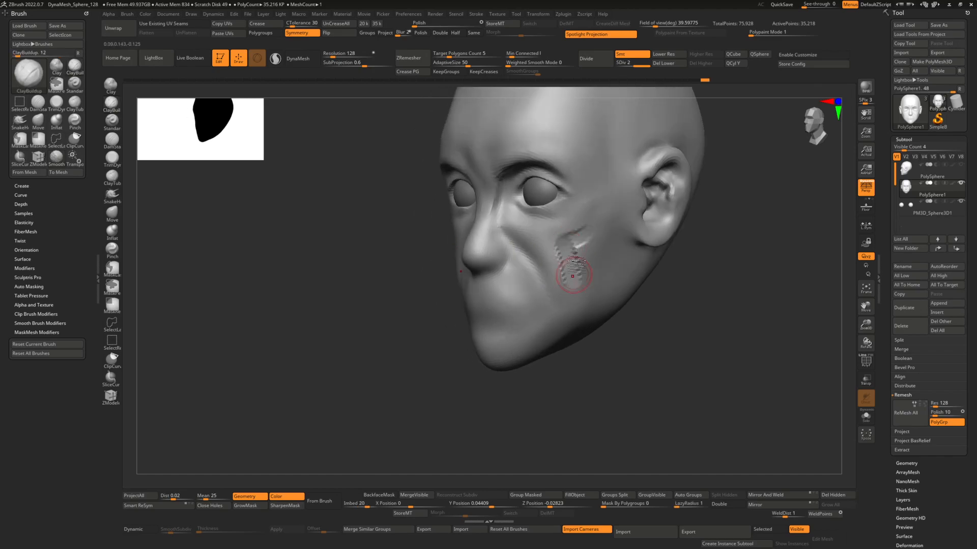
{"action": "left_click_drag", "start_coordinate": [575, 277], "coordinate": [590, 232], "text": "shift"}
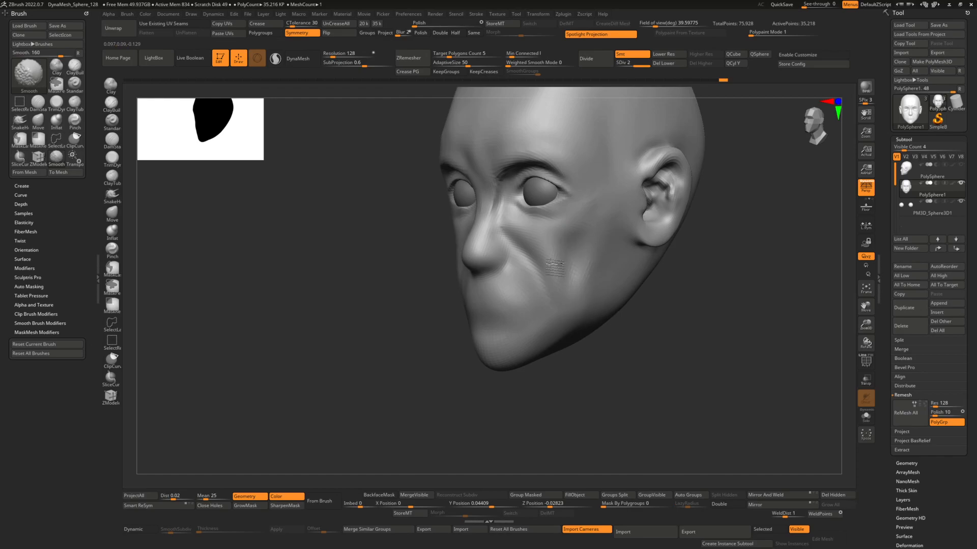
{"action": "right_click_drag", "start_coordinate": [559, 267], "coordinate": [539, 267]}
{"action": "mouse_move", "coordinate": [616, 278]}
{"action": "left_mouse_down"}
{"action": "mouse_move", "coordinate": [598, 239]}
{"action": "mouse_move", "coordinate": [593, 264]}
{"action": "mouse_move", "coordinate": [617, 267]}
{"action": "mouse_move", "coordinate": [600, 244]}
{"action": "mouse_move", "coordinate": [594, 265]}
{"action": "left_mouse_up"}
Step: Sculpt the cheeks and the folds beside the nose and mouth with ClayBuildup, smoothing the strokes
{"action": "key", "text": "space"}
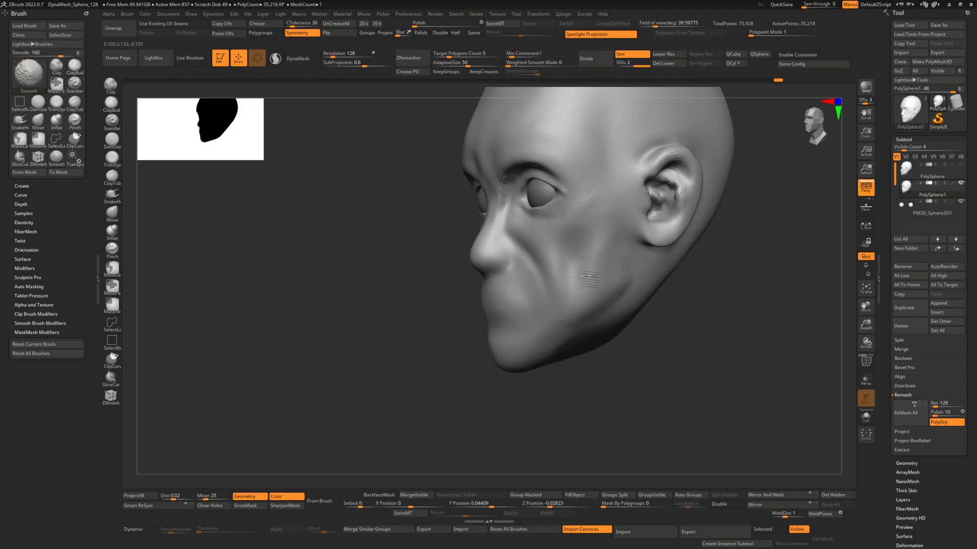
{"action": "mouse_move", "coordinate": [591, 283]}
{"action": "right_mouse_down"}
{"action": "mouse_move", "coordinate": [564, 274]}
{"action": "mouse_move", "coordinate": [639, 259]}
{"action": "right_mouse_up"}
{"action": "mouse_move", "coordinate": [594, 237]}
{"action": "right_mouse_down", "text": "alt"}
{"action": "mouse_move", "coordinate": [589, 251]}
{"action": "mouse_move", "coordinate": [555, 256]}
{"action": "right_mouse_up", "text": "alt"}
{"action": "key", "text": "space"}
{"action": "left_click_drag", "start_coordinate": [478, 280], "coordinate": [463, 280]}
{"action": "right_click_drag", "start_coordinate": [462, 268], "coordinate": [436, 245]}
{"action": "mouse_move", "coordinate": [452, 246]}
{"action": "left_mouse_down"}
{"action": "mouse_move", "coordinate": [399, 290]}
{"action": "mouse_move", "coordinate": [382, 331]}
{"action": "mouse_move", "coordinate": [407, 254]}
{"action": "mouse_move", "coordinate": [422, 262]}
{"action": "left_mouse_up"}
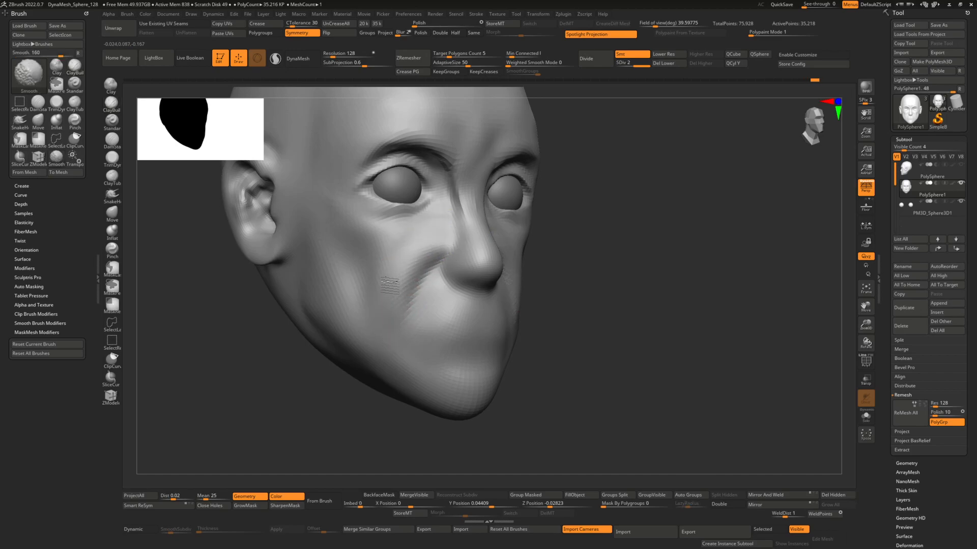
{"action": "right_click_drag", "start_coordinate": [437, 244], "coordinate": [460, 292], "text": "shift"}
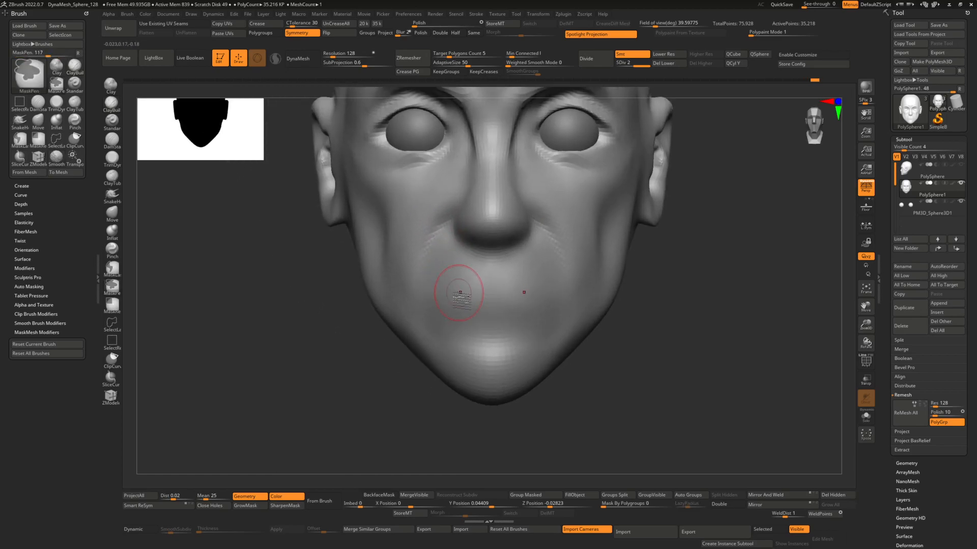
Step: Smooth the area around the mouth and upper chin
{"action": "mouse_move", "coordinate": [454, 298]}
{"action": "left_mouse_down", "text": "shift"}
{"action": "mouse_move", "coordinate": [473, 270]}
{"action": "mouse_move", "coordinate": [484, 295]}
{"action": "mouse_move", "coordinate": [422, 319]}
{"action": "left_mouse_up", "text": "shift"}
{"action": "left_click_drag", "start_coordinate": [520, 324], "coordinate": [475, 320], "text": "shift"}
{"action": "mouse_move", "coordinate": [475, 320]}
{"action": "right_mouse_down", "text": "ctrl"}
{"action": "mouse_move", "coordinate": [481, 297]}
{"action": "mouse_move", "coordinate": [527, 295]}
{"action": "right_mouse_up", "text": "ctrl"}
Step: Build up the jawline from the chin toward the ear with ClayBuildup and smooth the strokes into the cheek
{"action": "mouse_move", "coordinate": [487, 316]}
{"action": "left_mouse_down"}
{"action": "mouse_move", "coordinate": [610, 259]}
{"action": "mouse_move", "coordinate": [562, 280]}
{"action": "mouse_move", "coordinate": [600, 257]}
{"action": "left_mouse_up"}
{"action": "right_click_drag", "start_coordinate": [601, 257], "coordinate": [570, 251]}
{"action": "left_click_drag", "start_coordinate": [636, 237], "coordinate": [578, 274]}
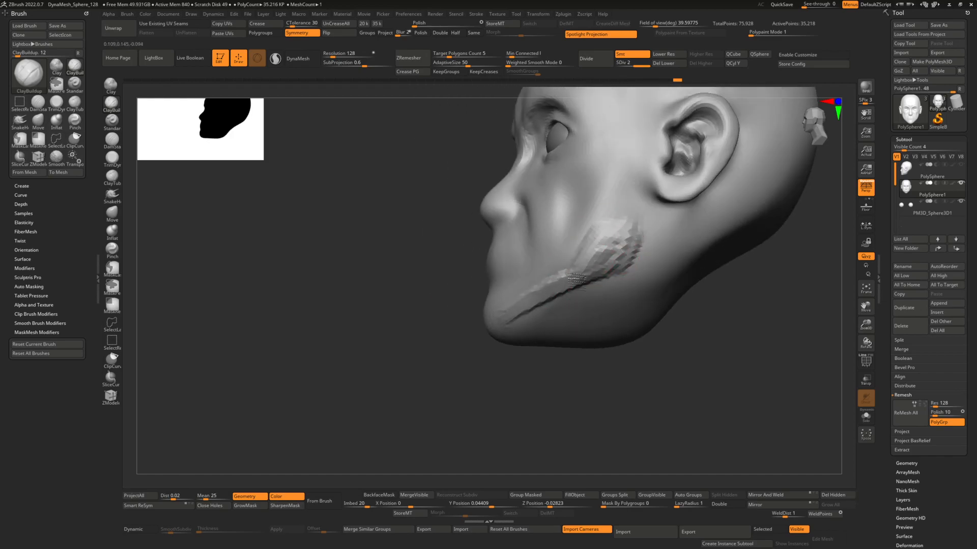
{"action": "left_click_drag", "start_coordinate": [517, 303], "coordinate": [608, 277], "text": "shift"}
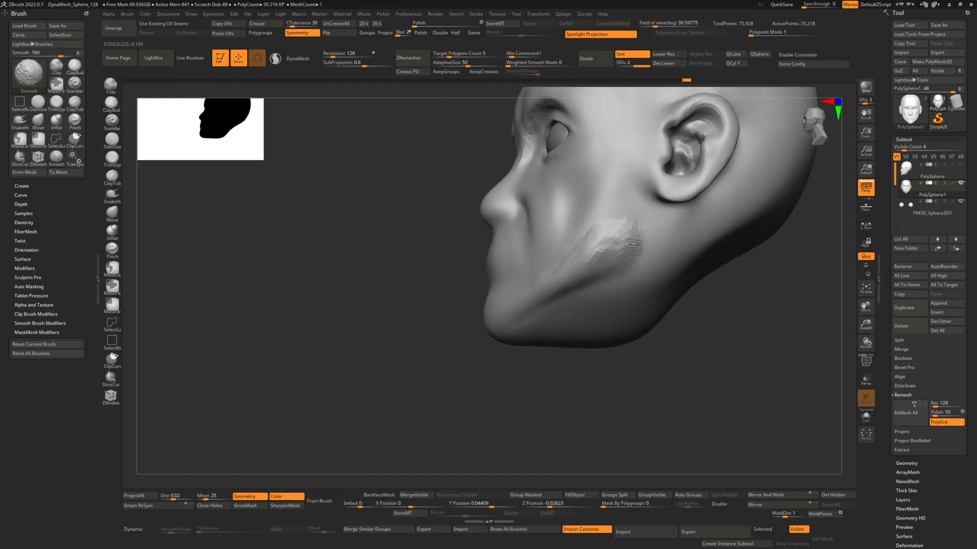
{"action": "mouse_move", "coordinate": [633, 207]}
{"action": "right_mouse_down"}
{"action": "mouse_move", "coordinate": [605, 224]}
{"action": "mouse_move", "coordinate": [626, 260]}
{"action": "right_mouse_up"}
{"action": "key", "text": "space"}
{"action": "mouse_move", "coordinate": [626, 264]}
{"action": "left_mouse_down"}
{"action": "mouse_move", "coordinate": [650, 264]}
{"action": "mouse_move", "coordinate": [613, 269]}
{"action": "mouse_move", "coordinate": [615, 279]}
{"action": "left_mouse_up"}
{"action": "mouse_move", "coordinate": [615, 279]}
{"action": "right_mouse_down"}
{"action": "mouse_move", "coordinate": [620, 265]}
{"action": "mouse_move", "coordinate": [591, 295]}
{"action": "right_mouse_up"}
Step: Reshape the ear from the side with the Move brush
{"action": "key", "text": "b"}
{"action": "key", "text": "m"}
{"action": "key", "text": "v"}
{"action": "key", "text": "space"}
{"action": "left_click_drag", "start_coordinate": [618, 261], "coordinate": [630, 261]}
{"action": "right_click_drag", "start_coordinate": [626, 262], "coordinate": [644, 224]}
{"action": "key", "text": "space"}
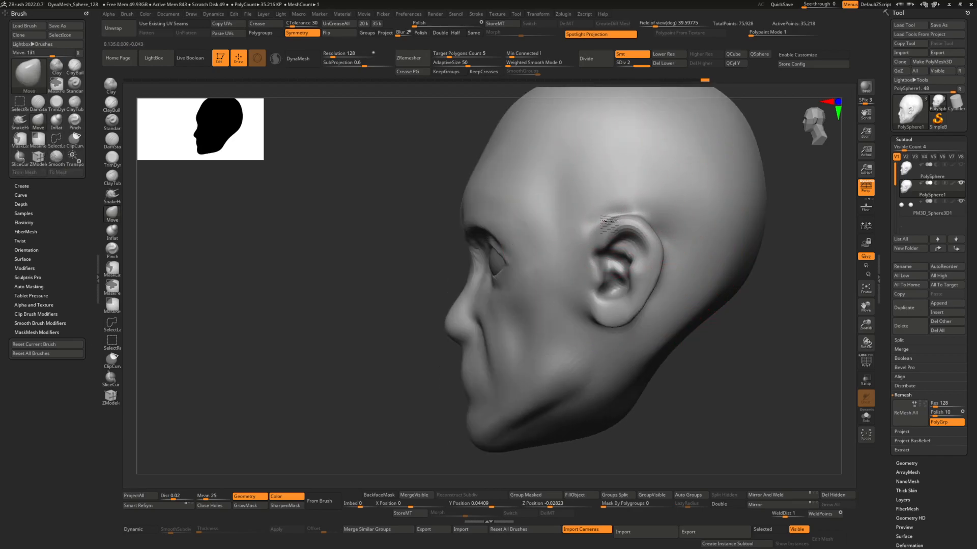
{"action": "key", "text": "space"}
{"action": "left_click_drag", "start_coordinate": [643, 249], "coordinate": [626, 248]}
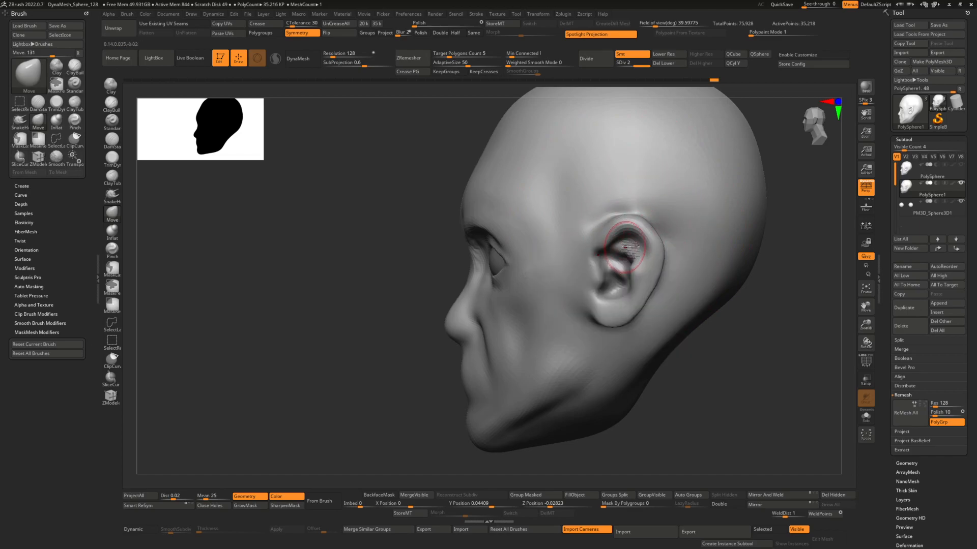
{"action": "right_click_drag", "start_coordinate": [623, 229], "coordinate": [625, 222]}
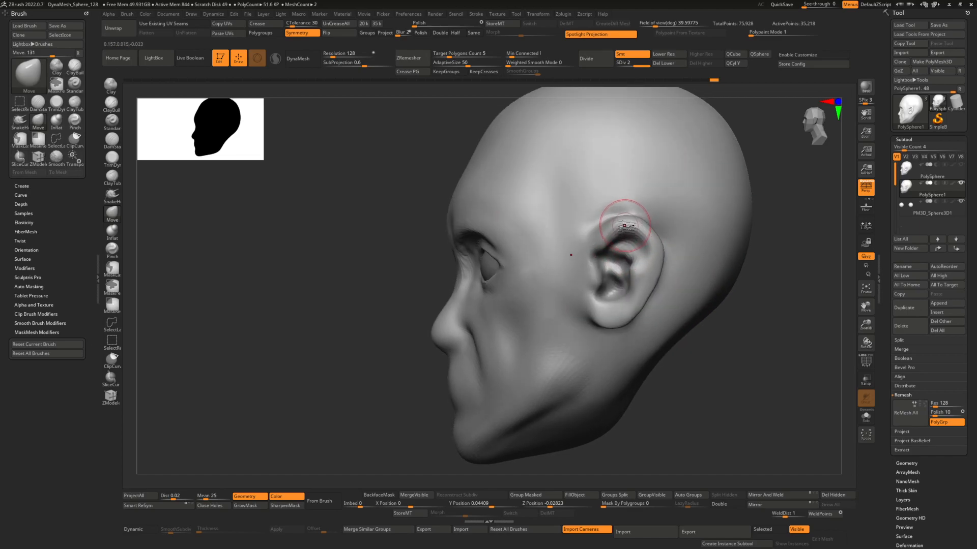
Step: Sharpen the ear's outer rim down toward the lobe with the Pinch brush
{"action": "key", "text": "b"}
{"action": "key", "text": "p"}
{"action": "key", "text": "i"}
{"action": "left_click_drag", "start_coordinate": [646, 282], "coordinate": [607, 318]}
{"action": "right_click_drag", "start_coordinate": [600, 272], "coordinate": [615, 269]}
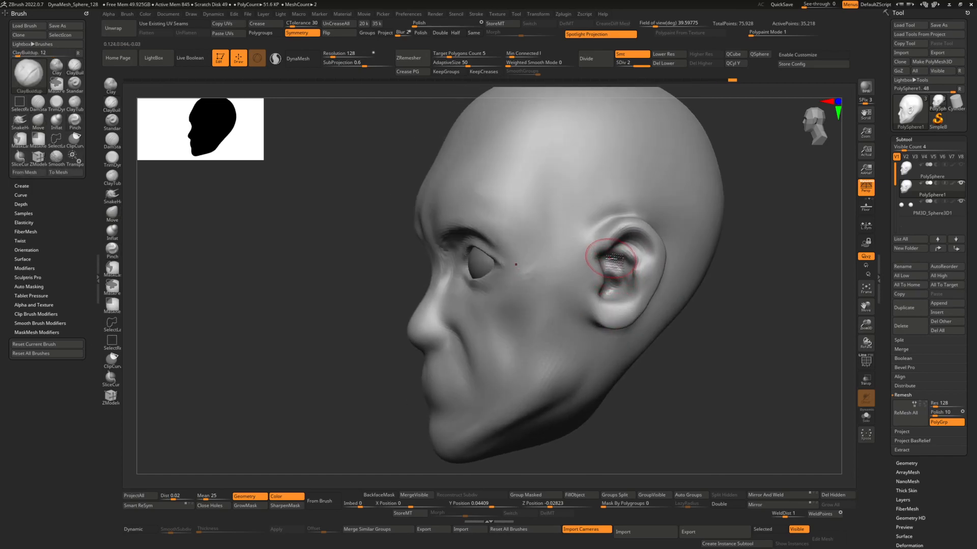
Step: Build up the inner fold of the ear with ClayBuildup and smooth it down toward the lobe
{"action": "key", "text": "b"}
{"action": "key", "text": "c"}
{"action": "key", "text": "b"}
{"action": "key", "text": "space"}
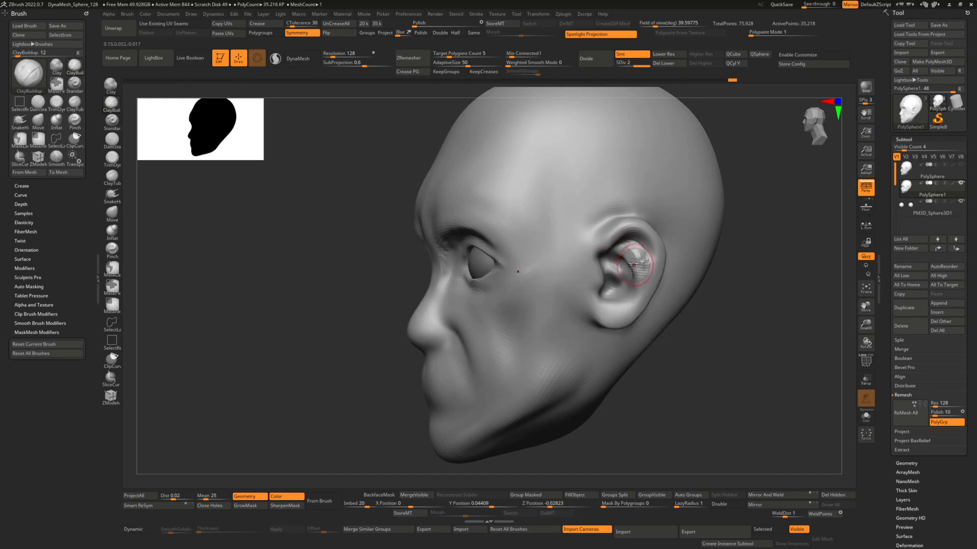
{"action": "mouse_move", "coordinate": [639, 264]}
{"action": "left_mouse_down", "text": "shift"}
{"action": "mouse_move", "coordinate": [653, 262]}
{"action": "mouse_move", "coordinate": [625, 283]}
{"action": "left_mouse_up", "text": "shift"}
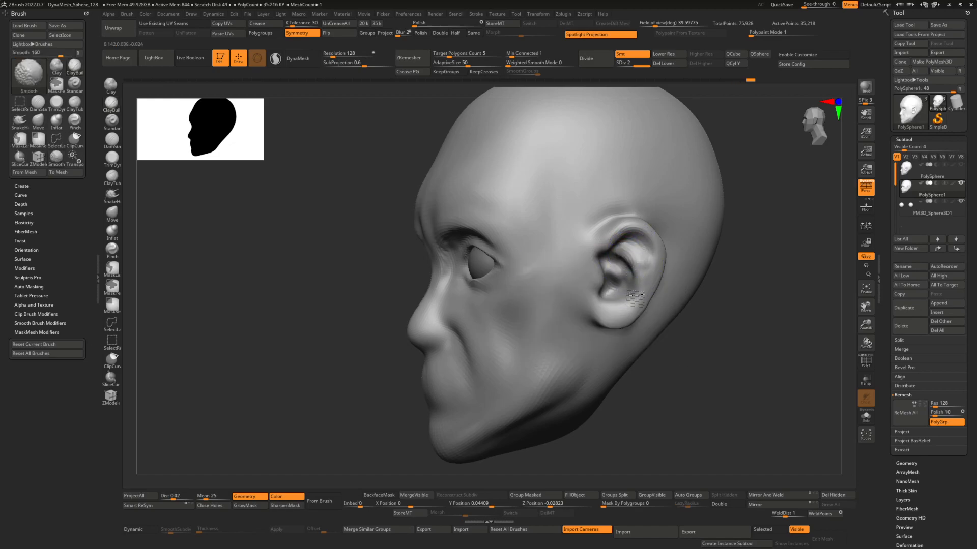
Step: Add a short ClayBuildup stroke near the corner of the mouth
{"action": "mouse_move", "coordinate": [615, 273]}
{"action": "right_mouse_down", "text": "shift"}
{"action": "mouse_move", "coordinate": [649, 259]}
{"action": "mouse_move", "coordinate": [617, 227]}
{"action": "mouse_move", "coordinate": [480, 244]}
{"action": "mouse_move", "coordinate": [534, 271]}
{"action": "right_mouse_up", "text": "shift"}
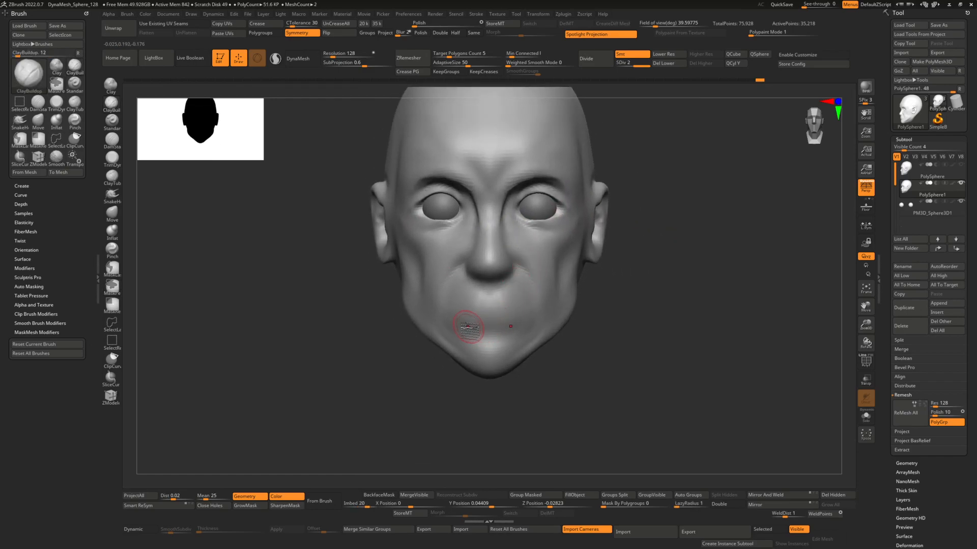
{"action": "left_click_drag", "start_coordinate": [468, 327], "coordinate": [464, 322]}
{"action": "mouse_move", "coordinate": [462, 316]}
{"action": "right_mouse_down", "text": "ctrl"}
{"action": "mouse_move", "coordinate": [492, 281]}
{"action": "mouse_move", "coordinate": [493, 311]}
{"action": "right_mouse_up", "text": "ctrl"}
{"action": "mouse_move", "coordinate": [492, 312]}
{"action": "right_mouse_down", "text": "ctrl"}
{"action": "mouse_move", "coordinate": [501, 331]}
{"action": "mouse_move", "coordinate": [496, 270]}
{"action": "right_mouse_up", "text": "ctrl"}
Step: Adjust the profile of the nose bridge and tip with the Move brush
{"action": "right_click_drag", "start_coordinate": [496, 270], "coordinate": [570, 244], "text": "alt"}
{"action": "mouse_move", "coordinate": [570, 244]}
{"action": "right_mouse_down", "text": "ctrl"}
{"action": "mouse_move", "coordinate": [578, 252]}
{"action": "mouse_move", "coordinate": [514, 274]}
{"action": "right_mouse_up", "text": "ctrl"}
{"action": "mouse_move", "coordinate": [514, 275]}
{"action": "right_mouse_down"}
{"action": "mouse_move", "coordinate": [585, 283]}
{"action": "mouse_move", "coordinate": [521, 299]}
{"action": "mouse_move", "coordinate": [523, 283]}
{"action": "mouse_move", "coordinate": [532, 291]}
{"action": "right_mouse_up"}
{"action": "right_click", "coordinate": [523, 280]}
{"action": "key", "text": "b"}
{"action": "key", "text": "m"}
{"action": "key", "text": "v"}
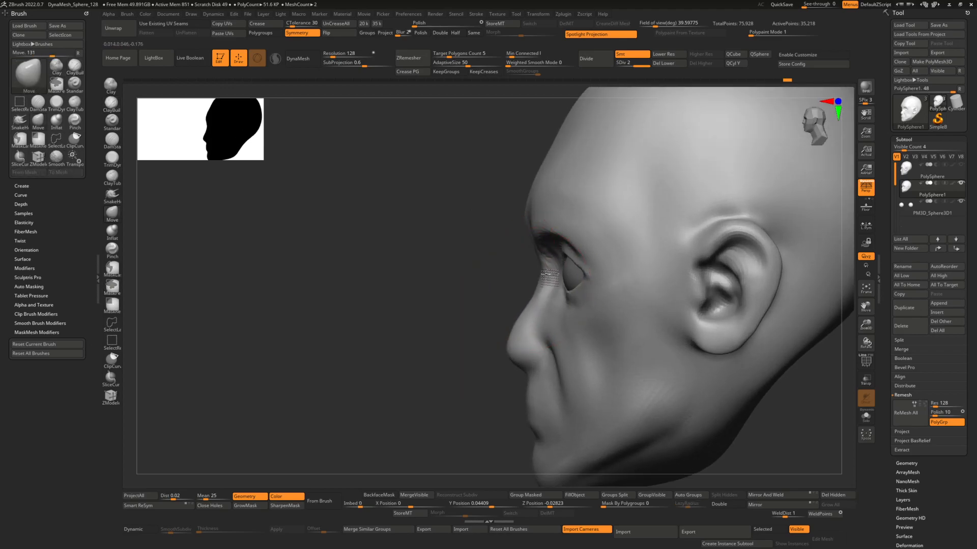
{"action": "right_click_drag", "start_coordinate": [517, 319], "coordinate": [524, 326], "text": "ctrl"}
{"action": "right_click", "coordinate": [523, 325]}
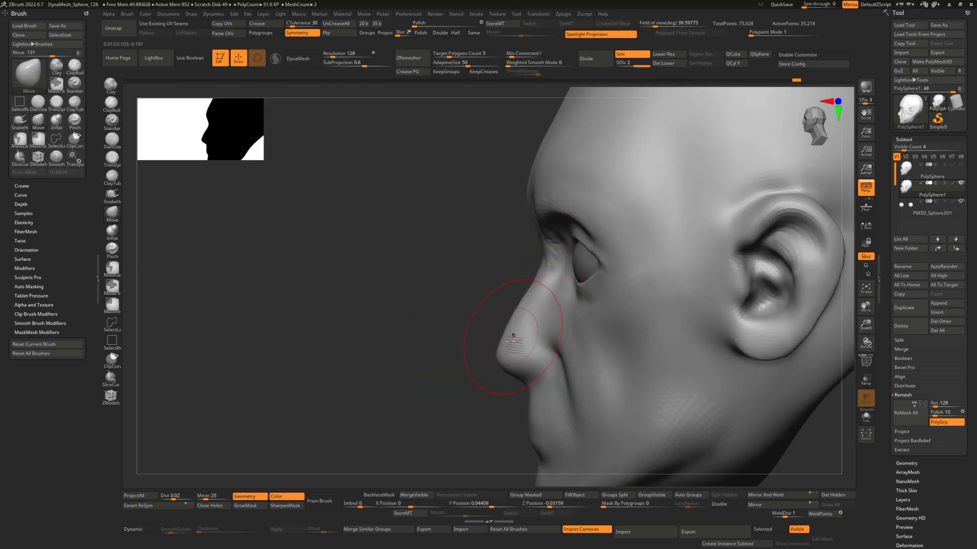
{"action": "right_click_drag", "start_coordinate": [506, 349], "coordinate": [534, 308]}
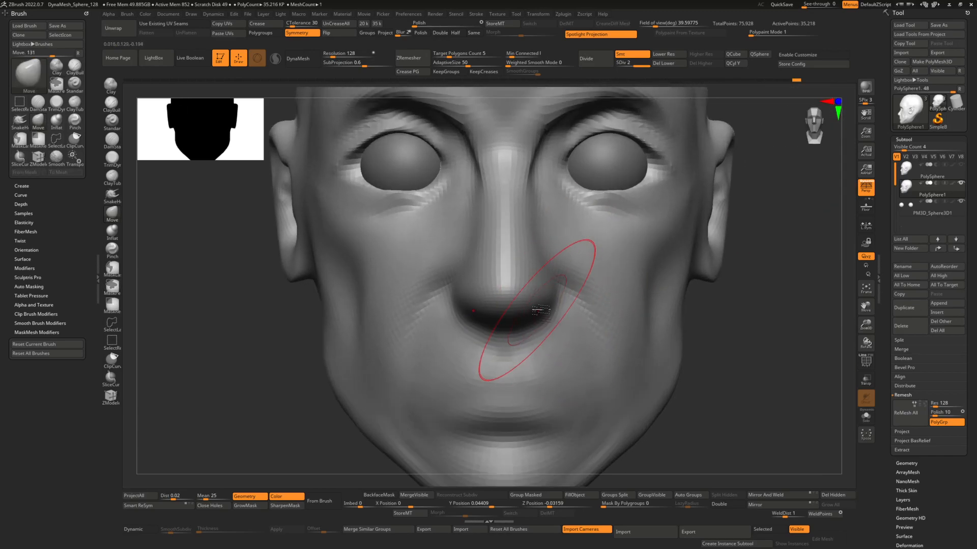
Step: Carve the nostrils into the underside of the nose with the DamStandard brush
{"action": "key", "text": "b"}
{"action": "key", "text": "d"}
{"action": "key", "text": "s"}
{"action": "right_click", "coordinate": [537, 310]}
{"action": "left_click_drag", "start_coordinate": [536, 310], "coordinate": [530, 310]}
{"action": "mouse_move", "coordinate": [530, 312]}
{"action": "right_mouse_down"}
{"action": "mouse_move", "coordinate": [515, 297]}
{"action": "mouse_move", "coordinate": [537, 323]}
{"action": "mouse_move", "coordinate": [524, 320]}
{"action": "right_mouse_up"}
Step: Puff up the area around the nostril openings with the Inflat brush
{"action": "key", "text": "b"}
{"action": "key", "text": "i"}
{"action": "key", "text": "n"}
{"action": "right_click", "coordinate": [523, 323]}
{"action": "left_click_drag", "start_coordinate": [522, 327], "coordinate": [527, 327]}
{"action": "right_click", "coordinate": [532, 332]}
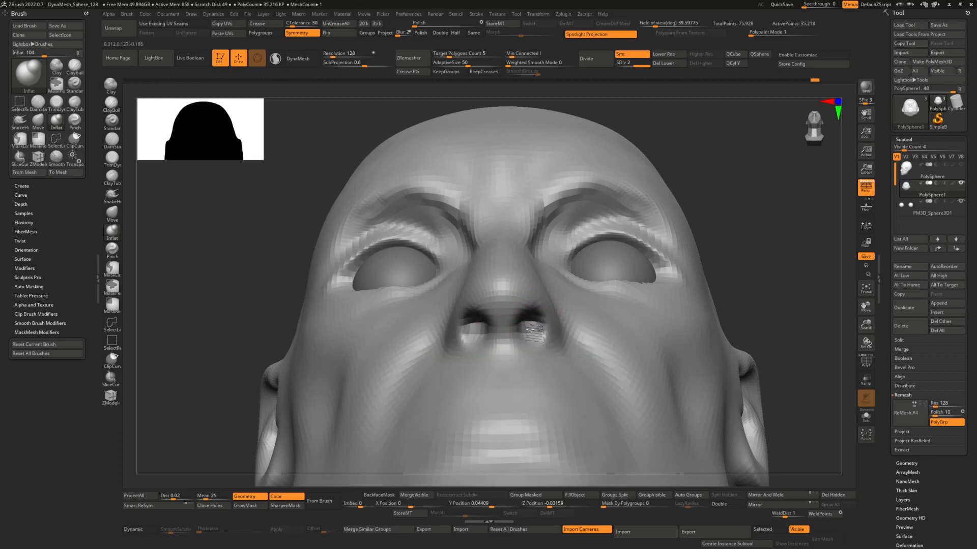
Step: Build up the nostril wings and the underside of the nose with the ClayBuildup brush
{"action": "left_click_drag", "start_coordinate": [512, 344], "coordinate": [540, 305]}
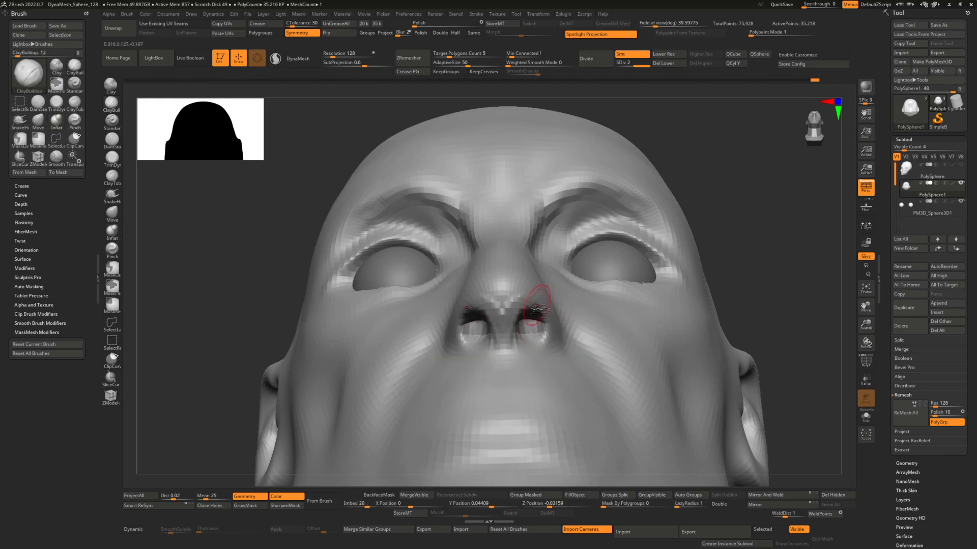
{"action": "right_click_drag", "start_coordinate": [552, 346], "coordinate": [581, 323]}
{"action": "mouse_move", "coordinate": [573, 320]}
{"action": "left_mouse_down"}
{"action": "mouse_move", "coordinate": [570, 331]}
{"action": "mouse_move", "coordinate": [535, 297]}
{"action": "mouse_move", "coordinate": [557, 304]}
{"action": "left_mouse_up"}
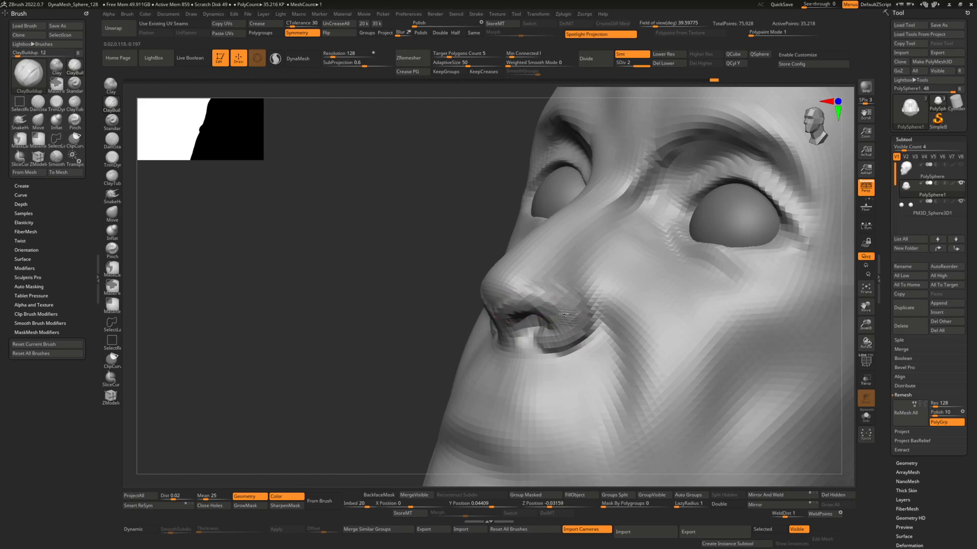
Step: Build up the nasolabial folds from the nostrils down beside the mouth with ClayBuildup and smooth the strokes
{"action": "mouse_move", "coordinate": [572, 318]}
{"action": "right_mouse_down", "text": "shift"}
{"action": "mouse_move", "coordinate": [560, 297]}
{"action": "mouse_move", "coordinate": [475, 276]}
{"action": "mouse_move", "coordinate": [513, 249]}
{"action": "right_mouse_up", "text": "shift"}
{"action": "mouse_move", "coordinate": [512, 249]}
{"action": "left_mouse_down"}
{"action": "mouse_move", "coordinate": [447, 316]}
{"action": "mouse_move", "coordinate": [506, 244]}
{"action": "mouse_move", "coordinate": [515, 248]}
{"action": "mouse_move", "coordinate": [489, 262]}
{"action": "mouse_move", "coordinate": [447, 340]}
{"action": "left_mouse_up"}
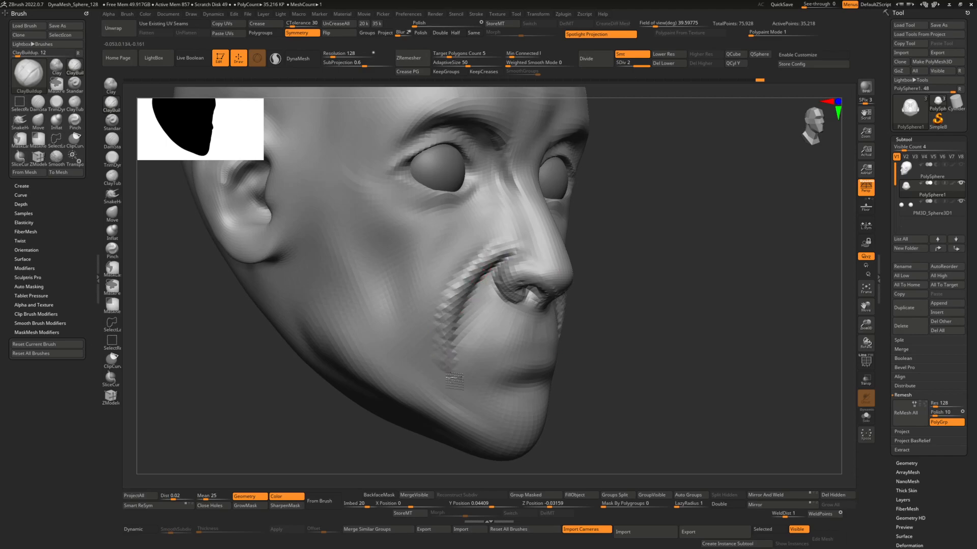
{"action": "right_click_drag", "start_coordinate": [470, 369], "coordinate": [454, 339]}
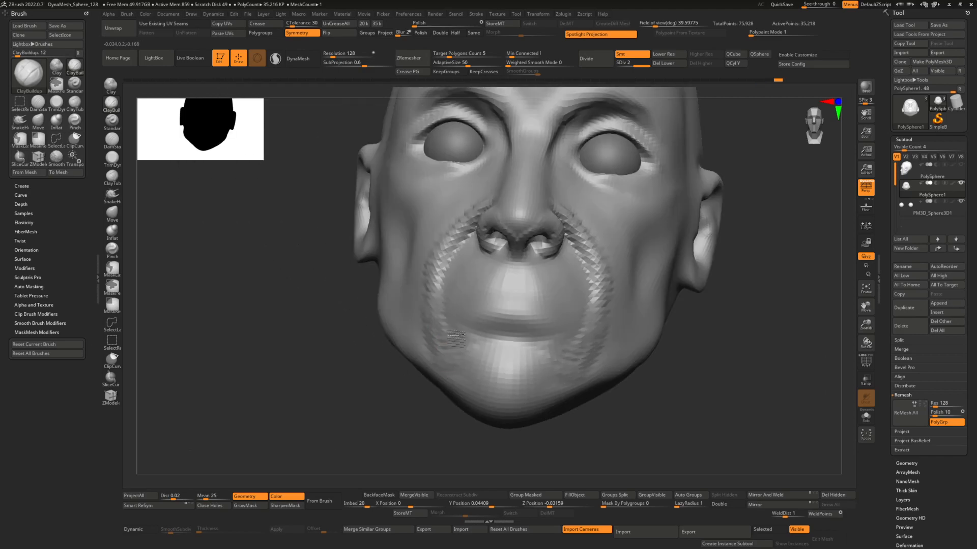
{"action": "key", "text": "space"}
{"action": "right_click_drag", "start_coordinate": [460, 343], "coordinate": [440, 227]}
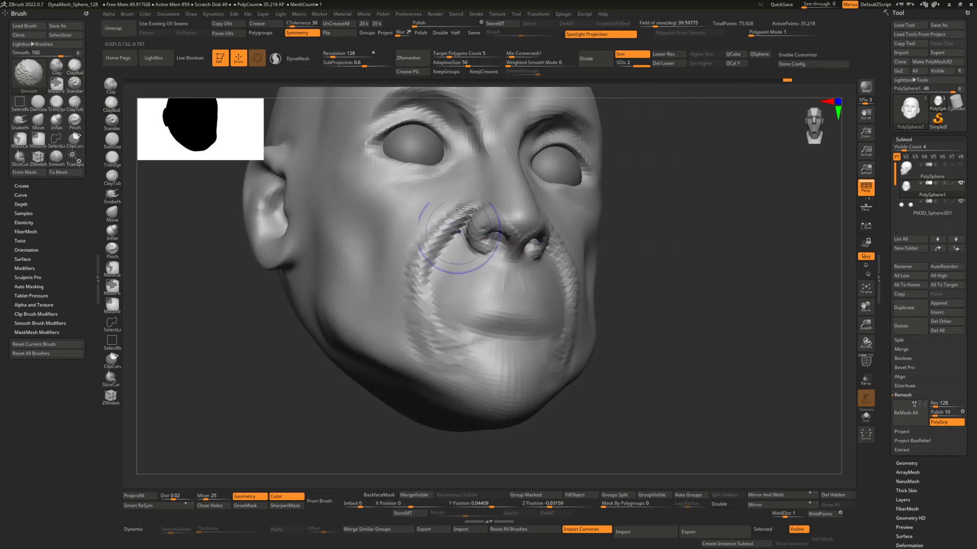
{"action": "left_click_drag", "start_coordinate": [441, 225], "coordinate": [416, 335], "text": "shift"}
{"action": "left_click_drag", "start_coordinate": [473, 200], "coordinate": [458, 351], "text": "shift"}
{"action": "left_click_drag", "start_coordinate": [446, 208], "coordinate": [462, 376], "text": "shift"}
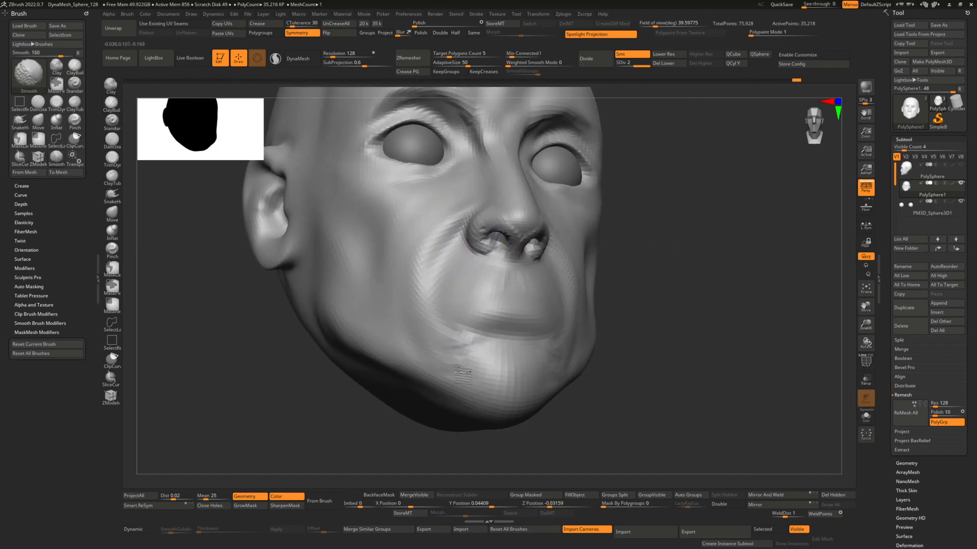
Step: Add ClayBuildup volume to the jaw and rear cheek below the ear and blend it into the face
{"action": "mouse_move", "coordinate": [461, 290]}
{"action": "right_mouse_down"}
{"action": "mouse_move", "coordinate": [460, 310]}
{"action": "mouse_move", "coordinate": [510, 292]}
{"action": "mouse_move", "coordinate": [515, 260]}
{"action": "mouse_move", "coordinate": [501, 295]}
{"action": "right_mouse_up"}
{"action": "mouse_move", "coordinate": [501, 295]}
{"action": "right_mouse_down"}
{"action": "mouse_move", "coordinate": [523, 291]}
{"action": "mouse_move", "coordinate": [427, 268]}
{"action": "right_mouse_up"}
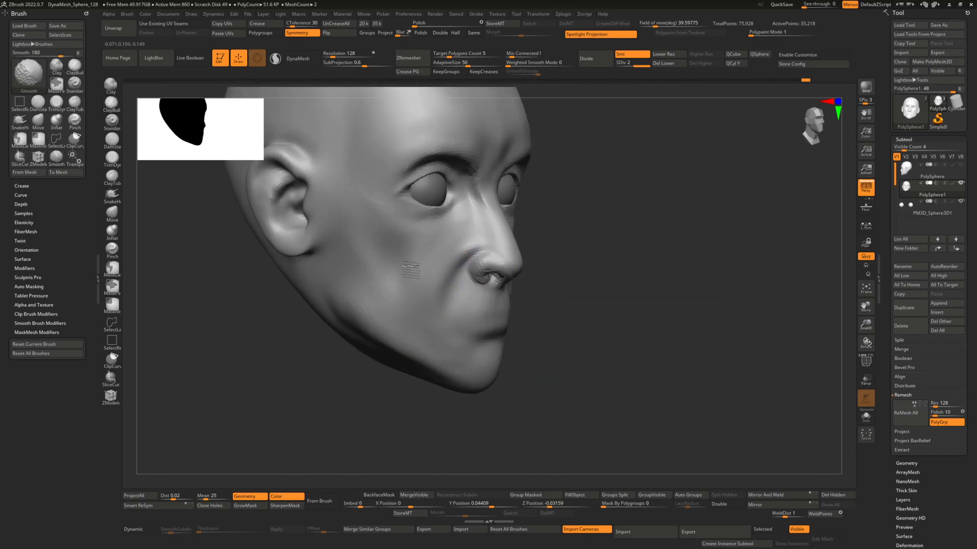
{"action": "right_click_drag", "start_coordinate": [360, 294], "coordinate": [355, 264]}
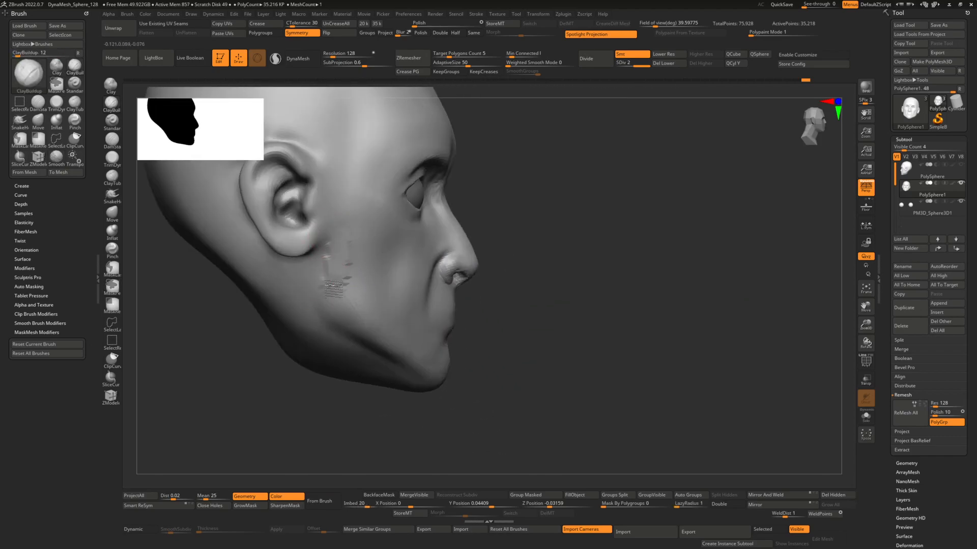
{"action": "mouse_move", "coordinate": [331, 304]}
{"action": "left_mouse_down"}
{"action": "mouse_move", "coordinate": [346, 291]}
{"action": "mouse_move", "coordinate": [331, 305]}
{"action": "mouse_move", "coordinate": [359, 303]}
{"action": "mouse_move", "coordinate": [354, 239]}
{"action": "left_mouse_up"}
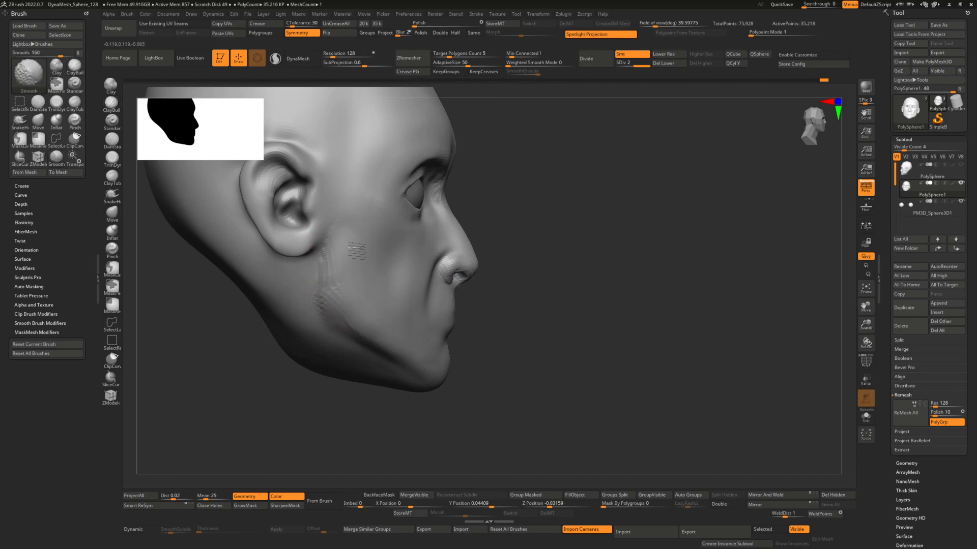
{"action": "mouse_move", "coordinate": [376, 245]}
{"action": "right_mouse_down"}
{"action": "mouse_move", "coordinate": [497, 272]}
{"action": "mouse_move", "coordinate": [511, 259]}
{"action": "mouse_move", "coordinate": [513, 292]}
{"action": "mouse_move", "coordinate": [500, 281]}
{"action": "right_mouse_up"}
Step: Adjust the chin and jaw contour of the head with the Move brush
{"action": "key", "text": "b"}
{"action": "key", "text": "m"}
{"action": "key", "text": "v"}
{"action": "key", "text": "space"}
{"action": "left_click_drag", "start_coordinate": [509, 305], "coordinate": [532, 310]}
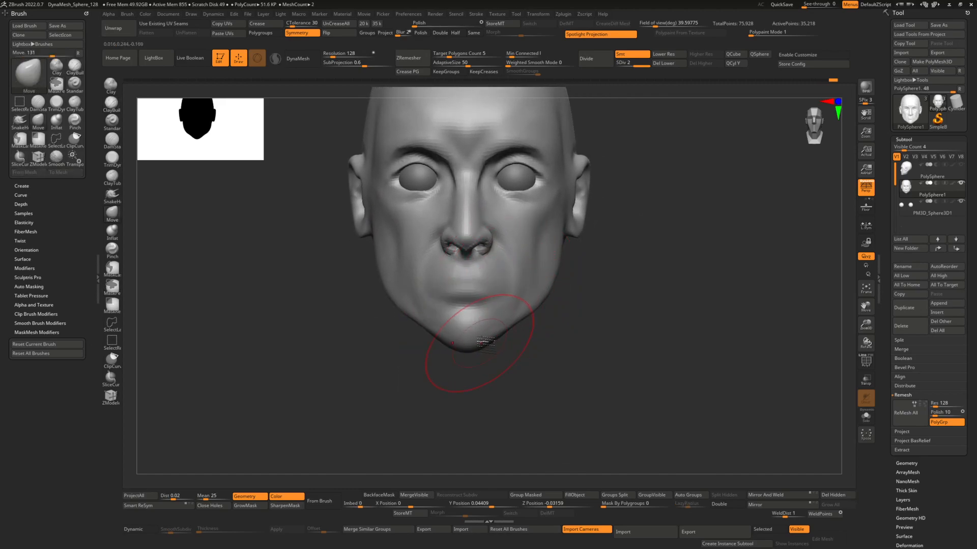
{"action": "mouse_move", "coordinate": [498, 329]}
{"action": "right_mouse_down"}
{"action": "mouse_move", "coordinate": [473, 306]}
{"action": "mouse_move", "coordinate": [502, 284]}
{"action": "mouse_move", "coordinate": [570, 295]}
{"action": "mouse_move", "coordinate": [516, 245]}
{"action": "mouse_move", "coordinate": [504, 264]}
{"action": "mouse_move", "coordinate": [534, 239]}
{"action": "mouse_move", "coordinate": [524, 229]}
{"action": "right_mouse_up"}
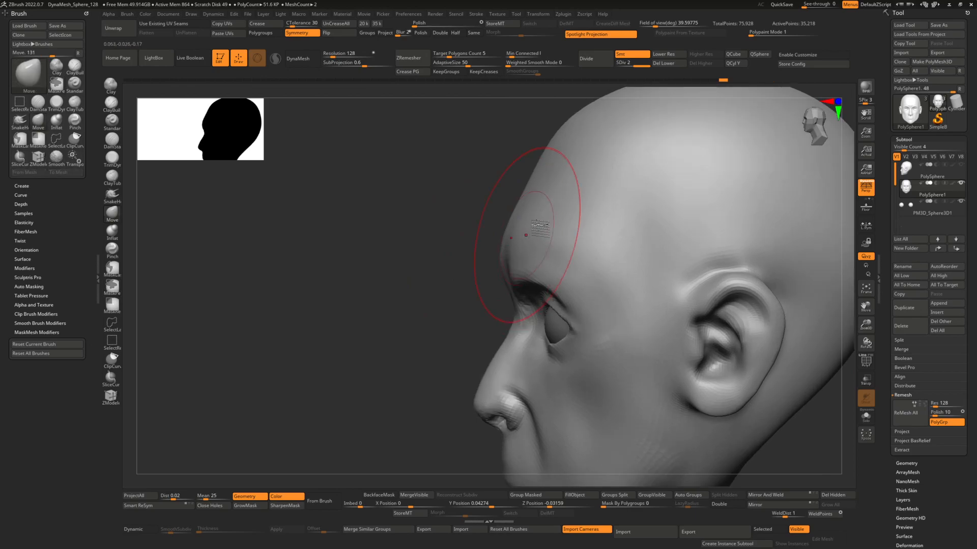
{"action": "mouse_move", "coordinate": [557, 173]}
{"action": "right_mouse_down"}
{"action": "mouse_move", "coordinate": [530, 233]}
{"action": "mouse_move", "coordinate": [559, 264]}
{"action": "right_mouse_up"}
{"action": "mouse_move", "coordinate": [559, 265]}
{"action": "right_mouse_down", "text": "shift"}
{"action": "mouse_move", "coordinate": [563, 240]}
{"action": "mouse_move", "coordinate": [545, 291]}
{"action": "mouse_move", "coordinate": [593, 295]}
{"action": "mouse_move", "coordinate": [556, 300]}
{"action": "mouse_move", "coordinate": [539, 252]}
{"action": "right_mouse_up", "text": "shift"}
{"action": "right_click", "coordinate": [593, 293]}
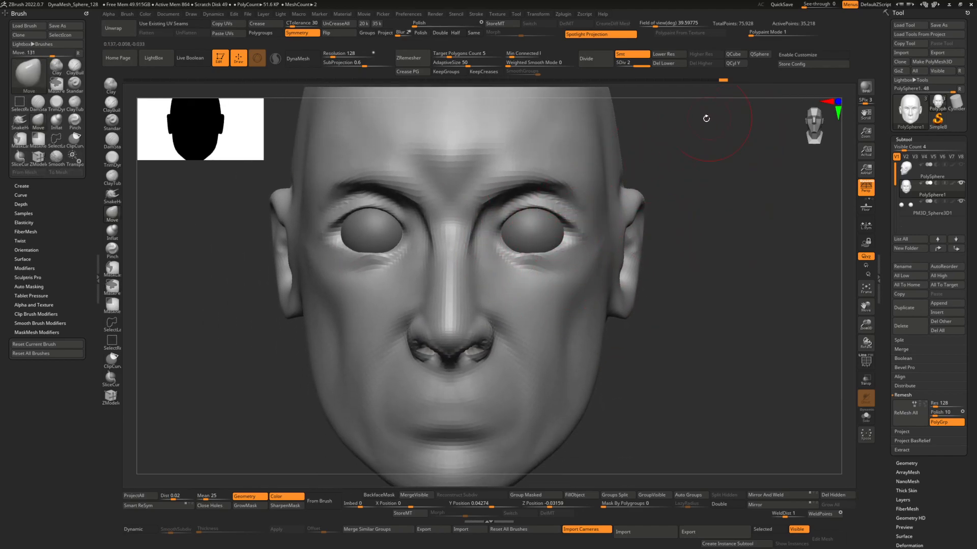
Step: Duplicate the head subtool, divide the copy to subdivision level 3 and delete its lower levels
{"action": "left_click", "coordinate": [903, 308]}
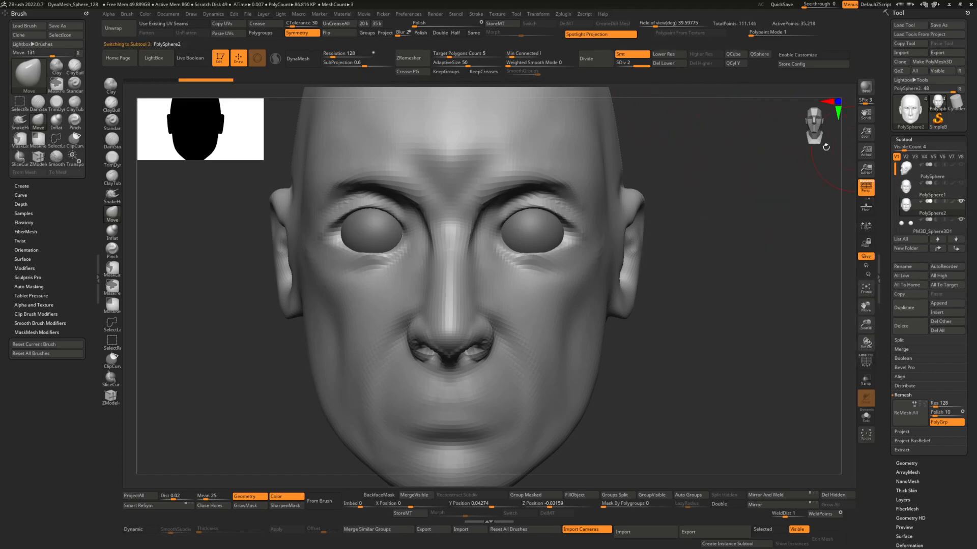
{"action": "left_click", "coordinate": [598, 60]}
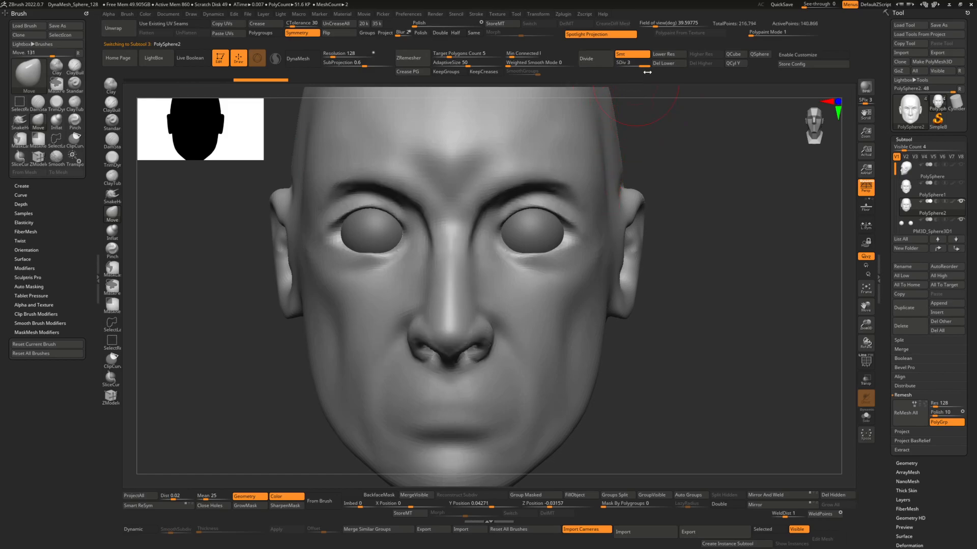
{"action": "left_click", "coordinate": [670, 64]}
Step: Define the creases around the eyelids with a small DamStandard brush and smooth around the eyes and nose
{"action": "key", "text": "b"}
{"action": "key", "text": "d"}
{"action": "key", "text": "s"}
{"action": "key", "text": "space"}
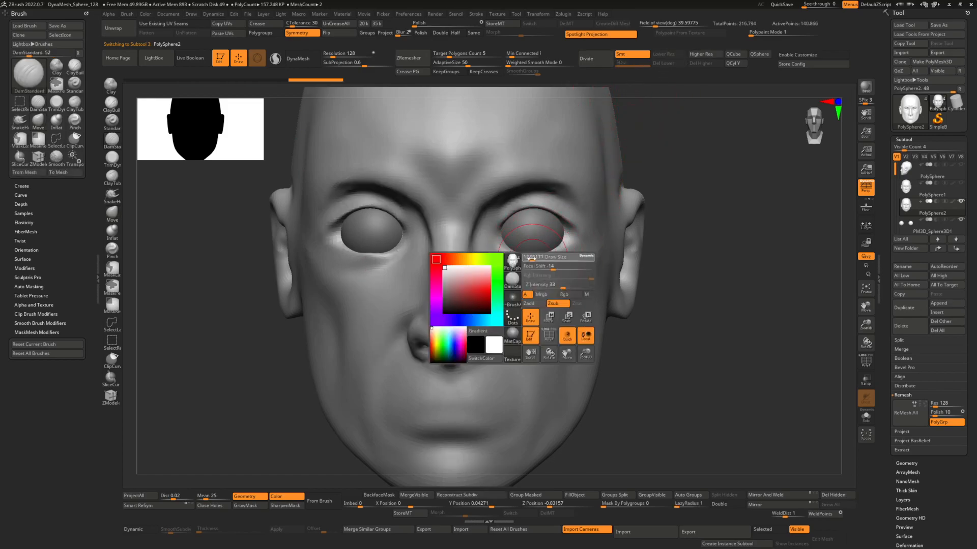
{"action": "mouse_move", "coordinate": [507, 255]}
{"action": "left_mouse_down"}
{"action": "mouse_move", "coordinate": [541, 257]}
{"action": "mouse_move", "coordinate": [573, 239]}
{"action": "left_mouse_up"}
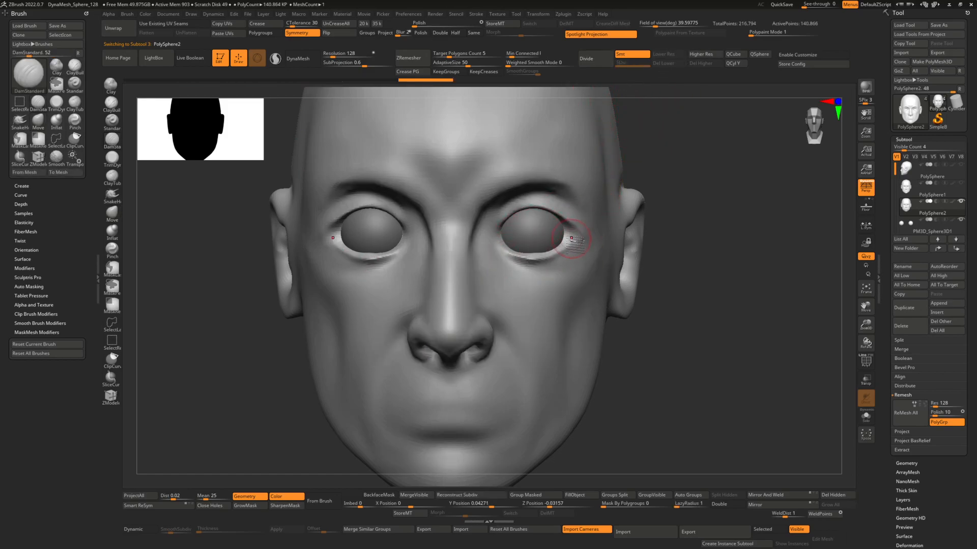
{"action": "mouse_move", "coordinate": [495, 236]}
{"action": "left_mouse_down", "text": "shift"}
{"action": "mouse_move", "coordinate": [545, 239]}
{"action": "mouse_move", "coordinate": [491, 249]}
{"action": "left_mouse_up", "text": "shift"}
{"action": "right_click_drag", "start_coordinate": [491, 248], "coordinate": [468, 300], "text": "ctrl"}
{"action": "left_click_drag", "start_coordinate": [468, 300], "coordinate": [474, 315], "text": "shift"}
Step: Refine the inner upper fold of the ear with DamStandard and smooth it
{"action": "mouse_move", "coordinate": [442, 311]}
{"action": "right_mouse_down"}
{"action": "mouse_move", "coordinate": [628, 214]}
{"action": "mouse_move", "coordinate": [592, 224]}
{"action": "right_mouse_up"}
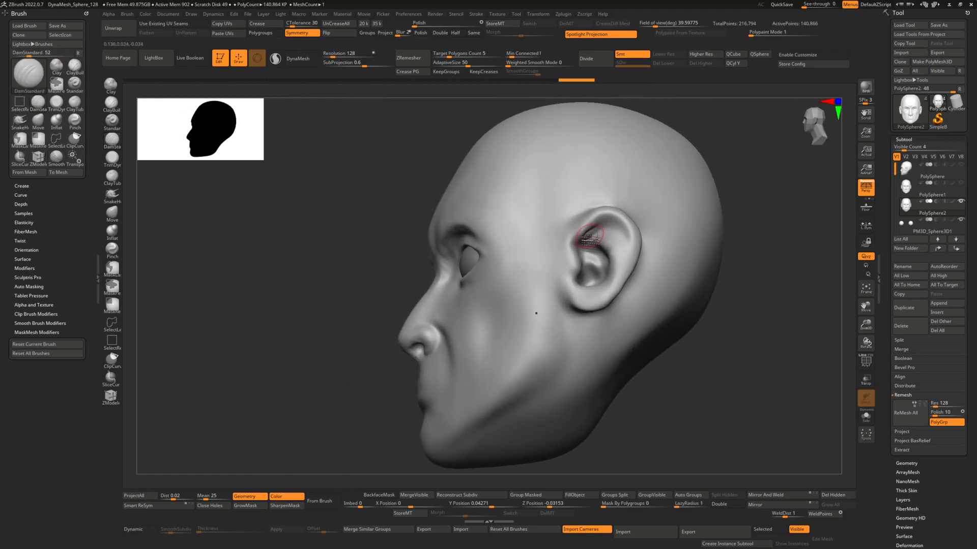
{"action": "key", "text": "shift"}
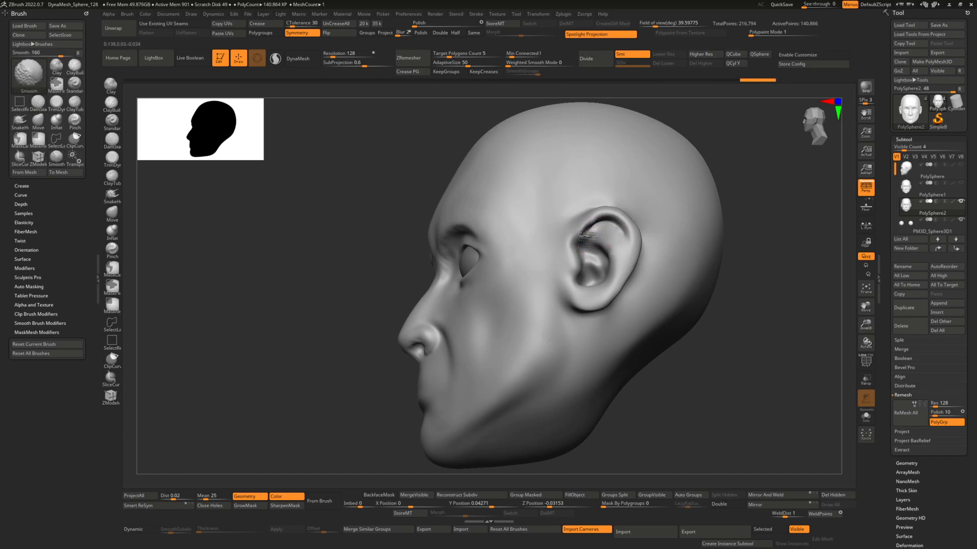
{"action": "mouse_move", "coordinate": [585, 249]}
{"action": "right_mouse_down"}
{"action": "mouse_move", "coordinate": [560, 229]}
{"action": "mouse_move", "coordinate": [448, 245]}
{"action": "mouse_move", "coordinate": [534, 249]}
{"action": "mouse_move", "coordinate": [643, 279]}
{"action": "right_mouse_up"}
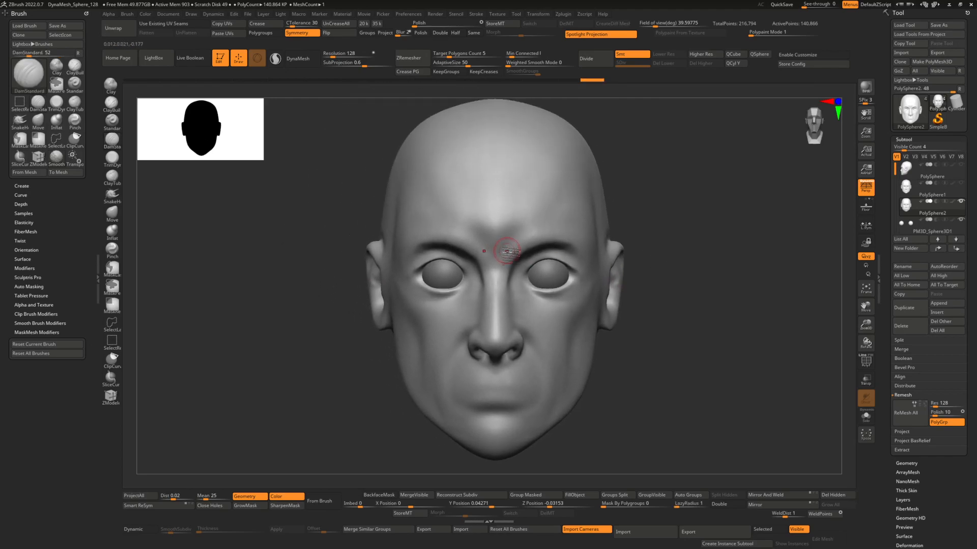
Step: Turn on the PolyFrame display and examine the mesh density across the duplicated head
{"action": "key", "text": "shift+f"}
{"action": "right_click_drag", "start_coordinate": [506, 252], "coordinate": [535, 239], "text": "alt"}
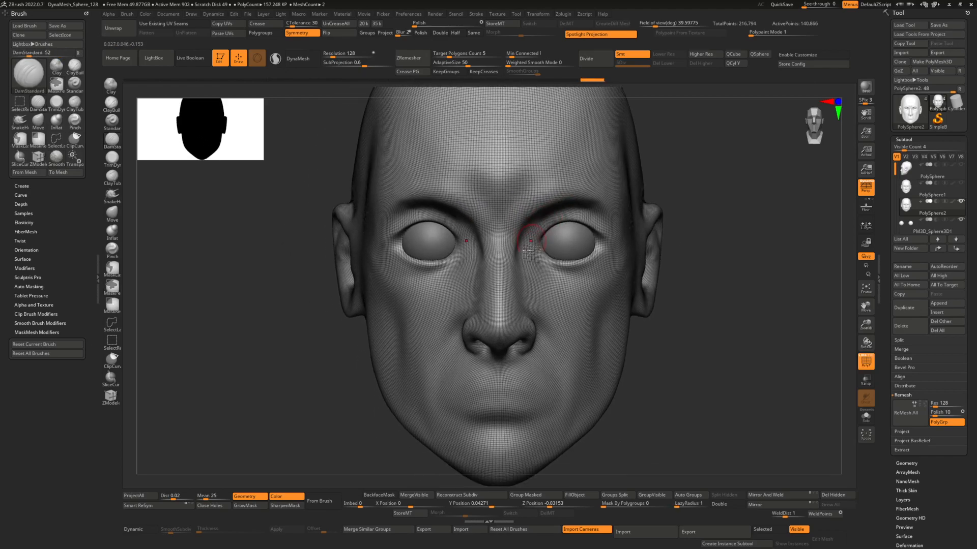
{"action": "key", "text": "shift"}
{"action": "mouse_move", "coordinate": [496, 180]}
{"action": "left_mouse_down", "text": "shift"}
{"action": "mouse_move", "coordinate": [506, 131]}
{"action": "mouse_move", "coordinate": [545, 159]}
{"action": "left_mouse_up", "text": "shift"}
{"action": "right_click_drag", "start_coordinate": [627, 172], "coordinate": [588, 217], "text": "alt"}
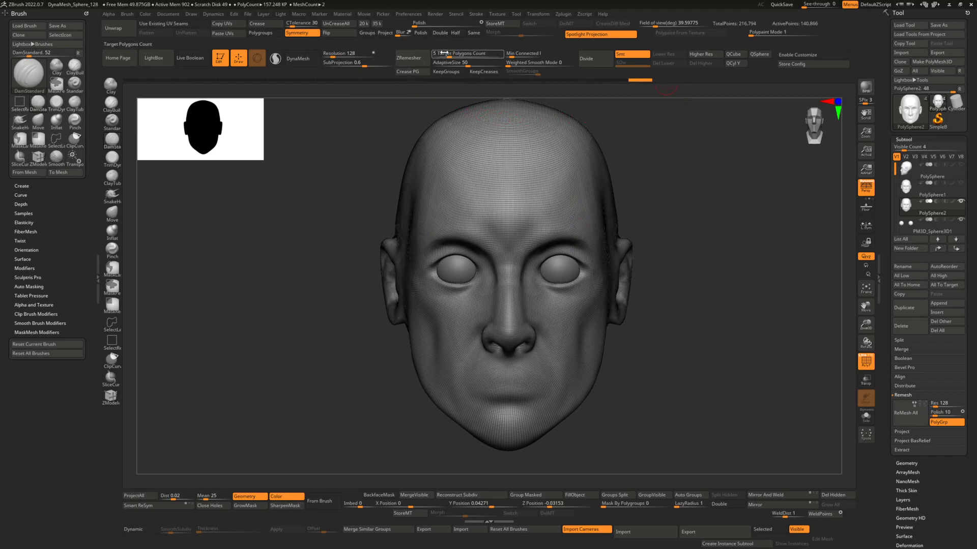
Step: Set the ZRemesher target polygon count to 9.36869 and remesh the duplicated head
{"action": "left_click_drag", "start_coordinate": [445, 52], "coordinate": [450, 52]}
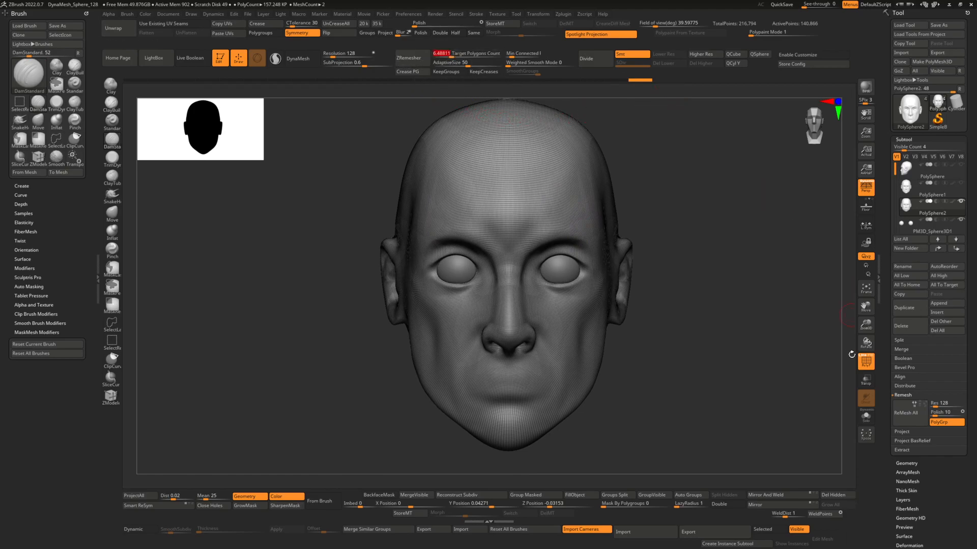
{"action": "left_click", "coordinate": [906, 464]}
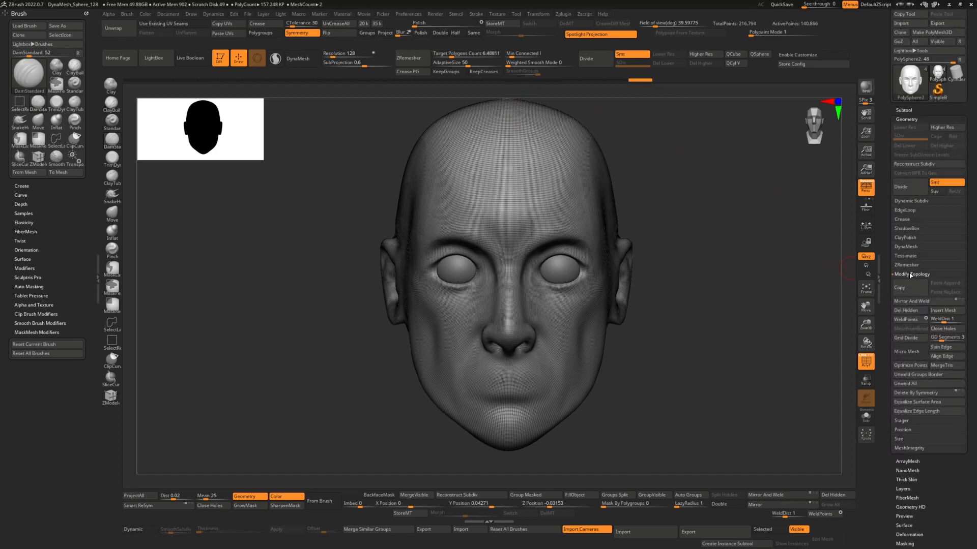
{"action": "left_click", "coordinate": [912, 264]}
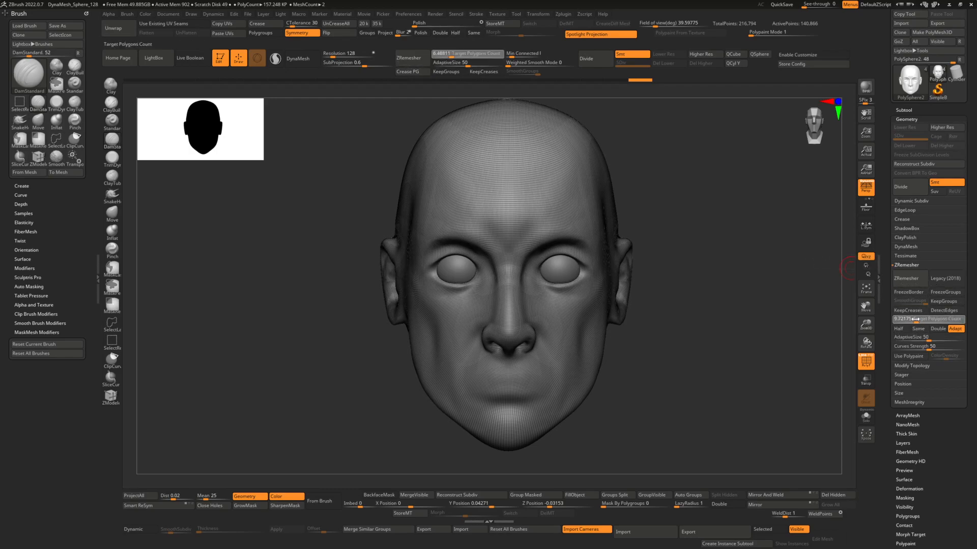
{"action": "left_click_drag", "start_coordinate": [915, 318], "coordinate": [952, 320]}
{"action": "left_click", "coordinate": [906, 279]}
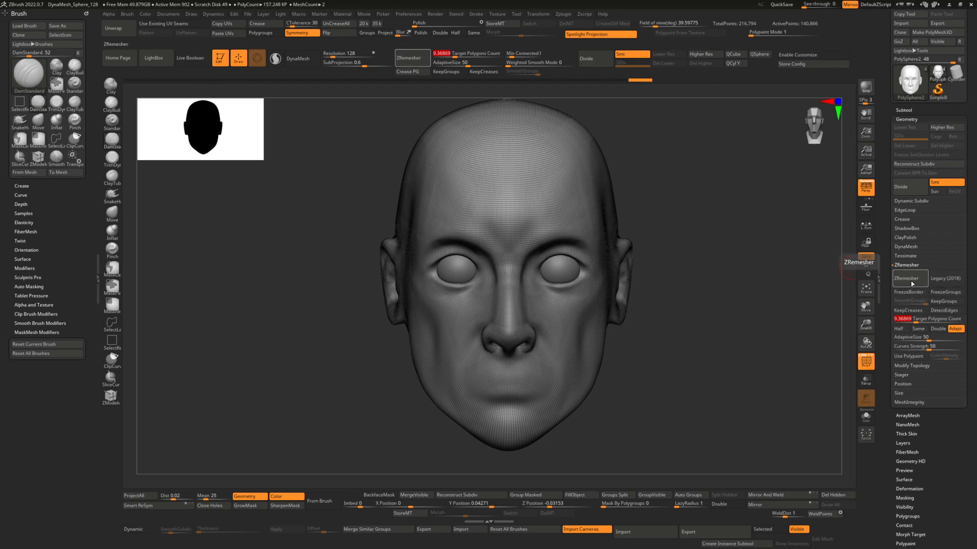
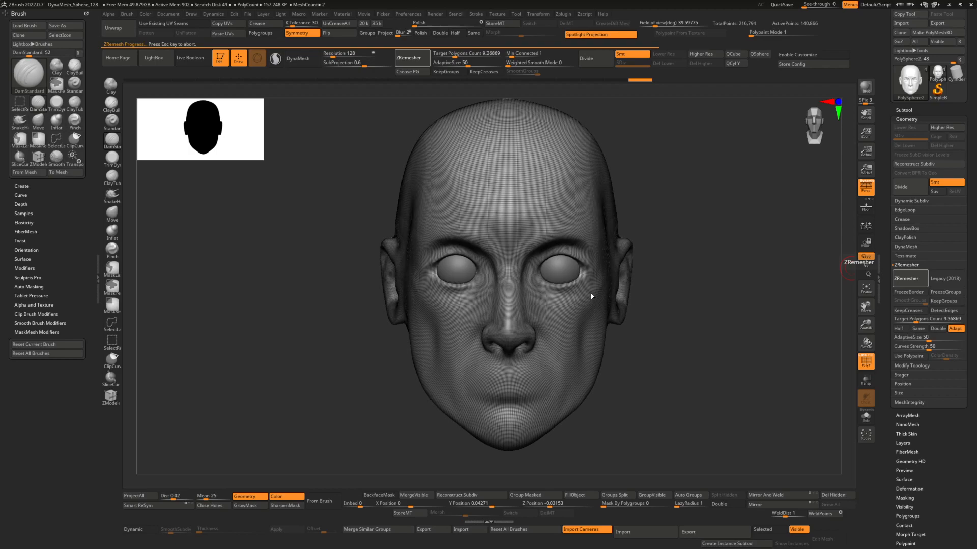
Step: Examine the remeshed topology around the nose, cheeks and eyes, along with the eyeball subtool's mesh
{"action": "mouse_move", "coordinate": [508, 249]}
{"action": "right_mouse_down"}
{"action": "mouse_move", "coordinate": [551, 275]}
{"action": "mouse_move", "coordinate": [519, 253]}
{"action": "right_mouse_up"}
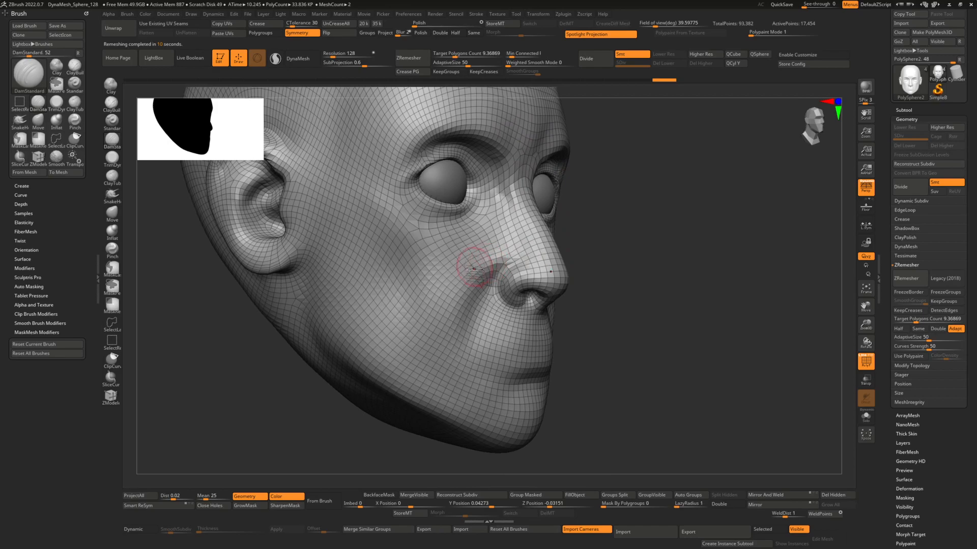
{"action": "scroll", "coordinate": [513, 269], "scroll_direction": "up", "scroll_amount": 3}
{"action": "right_click", "coordinate": [519, 224]}
{"action": "left_click_drag", "start_coordinate": [516, 240], "coordinate": [512, 240]}
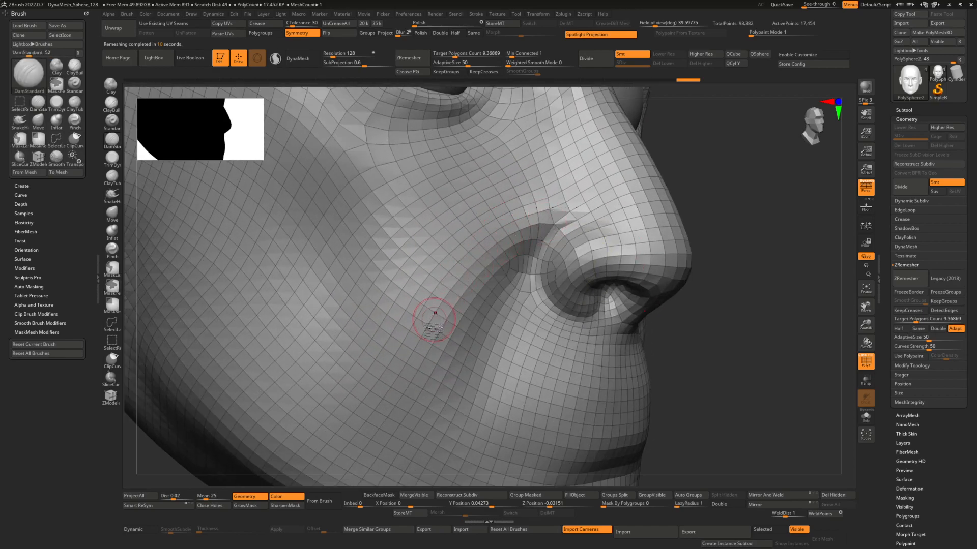
{"action": "scroll", "coordinate": [554, 214], "scroll_direction": "up", "scroll_amount": 1}
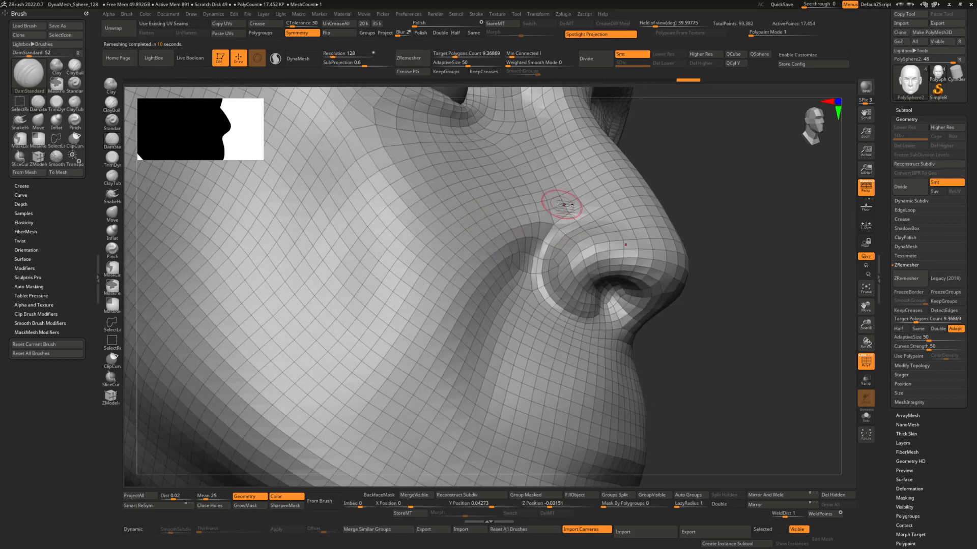
{"action": "right_click_drag", "start_coordinate": [558, 230], "coordinate": [457, 273]}
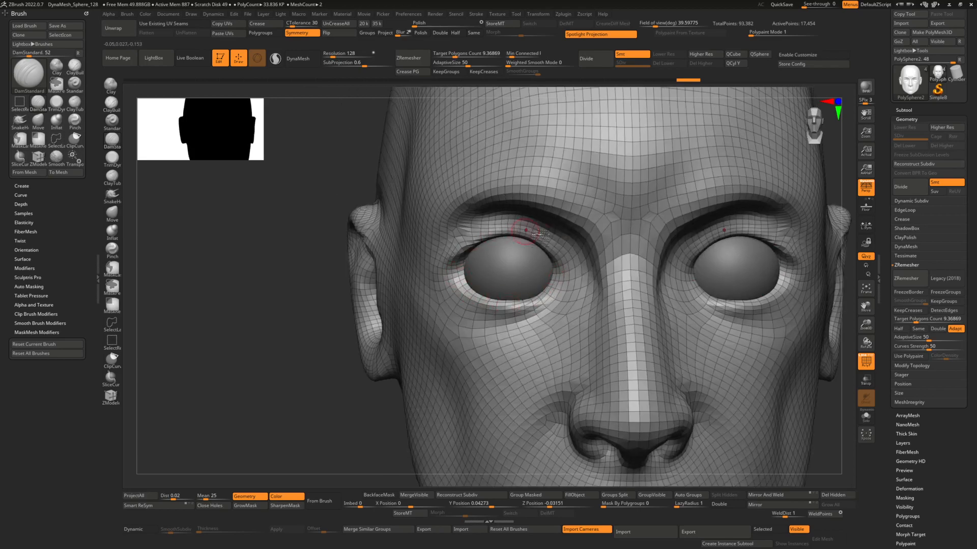
{"action": "left_click", "coordinate": [499, 244], "text": "alt"}
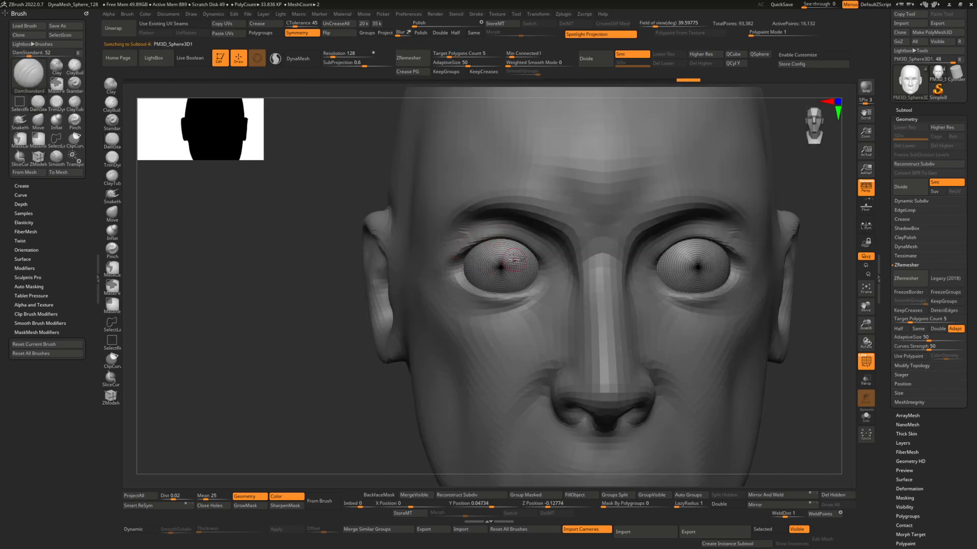
{"action": "mouse_move", "coordinate": [548, 250]}
{"action": "right_mouse_down", "text": "ctrl"}
{"action": "mouse_move", "coordinate": [577, 260]}
{"action": "mouse_move", "coordinate": [551, 233]}
{"action": "mouse_move", "coordinate": [522, 254]}
{"action": "mouse_move", "coordinate": [561, 247]}
{"action": "right_mouse_up", "text": "ctrl"}
{"action": "left_click", "coordinate": [584, 257], "text": "alt"}
{"action": "mouse_move", "coordinate": [740, 246]}
{"action": "right_mouse_down", "text": "ctrl"}
{"action": "mouse_move", "coordinate": [698, 235]}
{"action": "mouse_move", "coordinate": [643, 273]}
{"action": "right_mouse_up", "text": "ctrl"}
Step: Turn off the PolyFrame display and divide the remeshed head to subdivision level 2
{"action": "key", "text": "shift+f"}
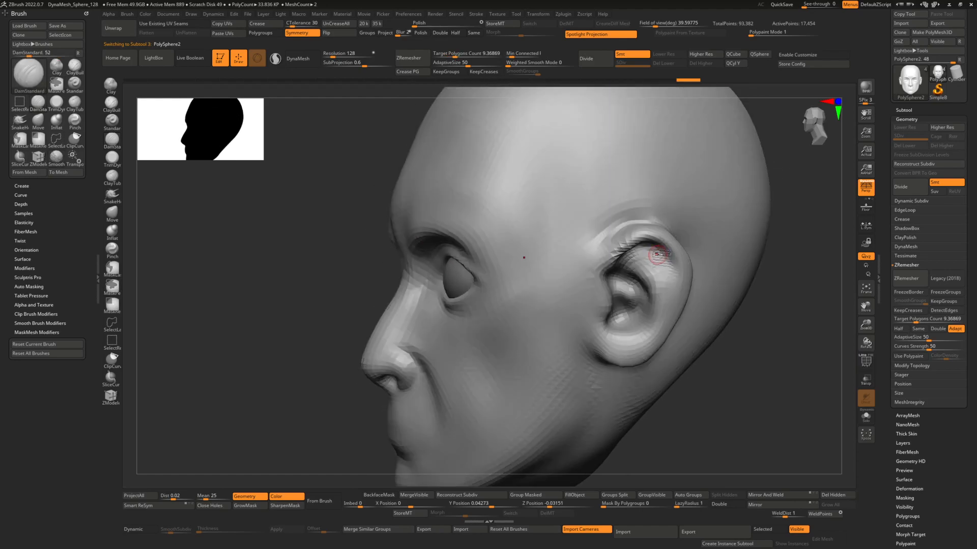
{"action": "left_click", "coordinate": [594, 58]}
{"action": "right_click_drag", "start_coordinate": [590, 171], "coordinate": [488, 203], "text": "ctrl"}
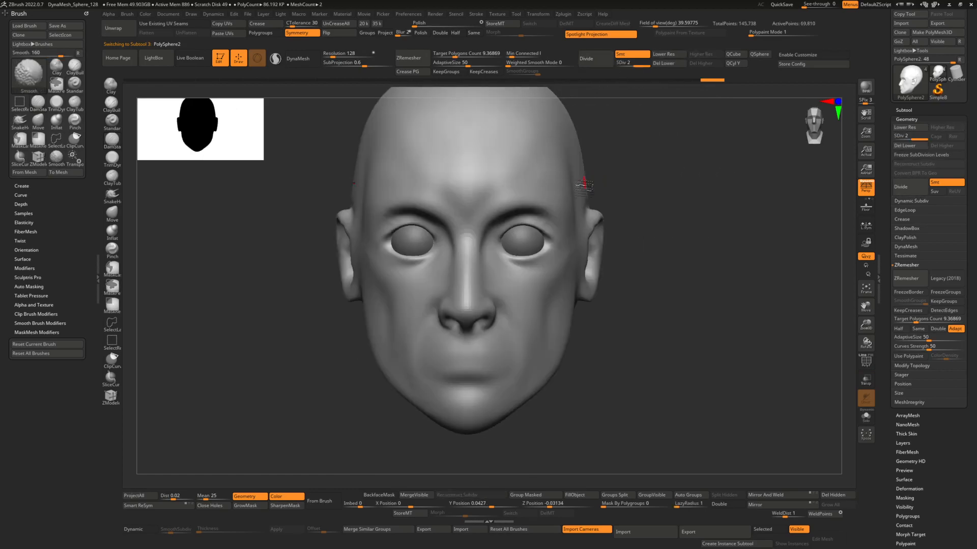
Step: Carve a deep crease behind the ear where it meets the skull with the DamStandard brush
{"action": "key", "text": "space"}
{"action": "key", "text": "shift"}
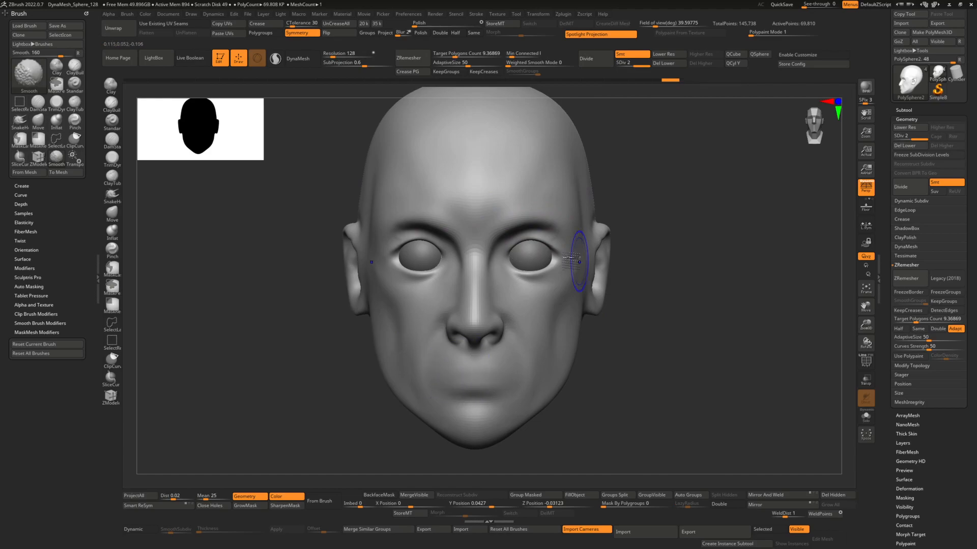
{"action": "right_click_drag", "start_coordinate": [573, 266], "coordinate": [578, 255]}
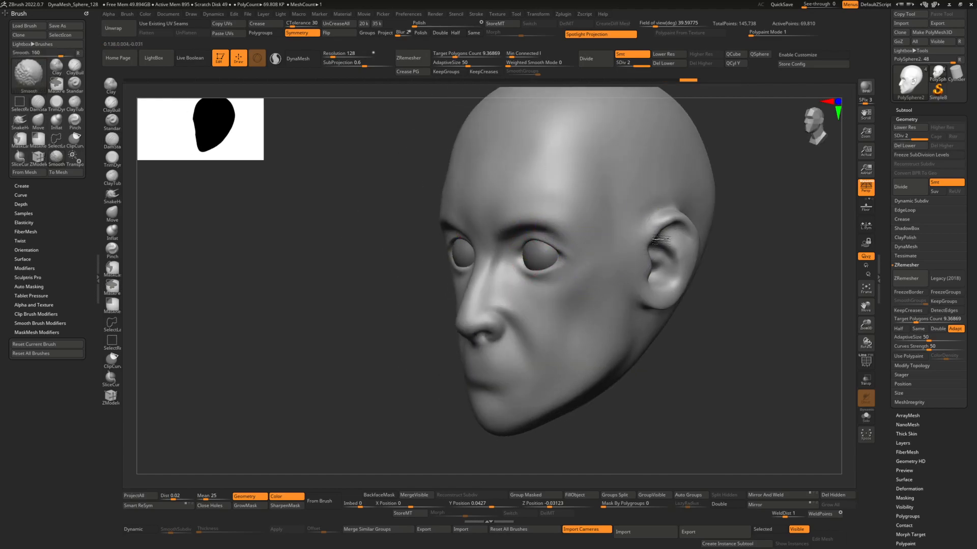
{"action": "mouse_move", "coordinate": [663, 220]}
{"action": "right_mouse_down", "text": "ctrl"}
{"action": "mouse_move", "coordinate": [667, 236]}
{"action": "mouse_move", "coordinate": [689, 229]}
{"action": "right_mouse_up", "text": "ctrl"}
{"action": "key", "text": "space"}
{"action": "left_click_drag", "start_coordinate": [686, 223], "coordinate": [682, 222]}
{"action": "right_click_drag", "start_coordinate": [682, 223], "coordinate": [678, 222]}
{"action": "mouse_move", "coordinate": [654, 171]}
{"action": "right_mouse_down"}
{"action": "mouse_move", "coordinate": [630, 236]}
{"action": "mouse_move", "coordinate": [682, 206]}
{"action": "mouse_move", "coordinate": [718, 202]}
{"action": "mouse_move", "coordinate": [601, 218]}
{"action": "mouse_move", "coordinate": [650, 204]}
{"action": "right_mouse_up"}
{"action": "key", "text": "space"}
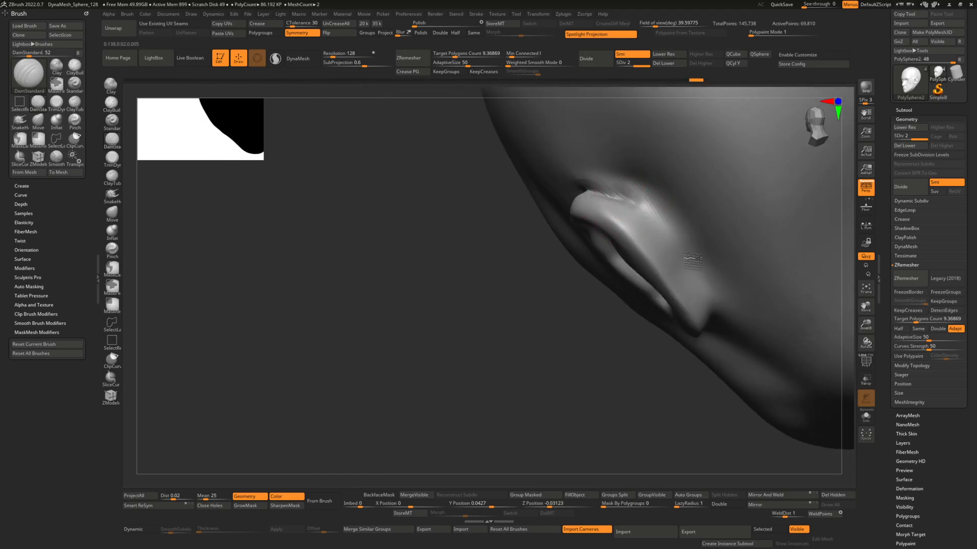
{"action": "right_click_drag", "start_coordinate": [707, 280], "coordinate": [651, 188]}
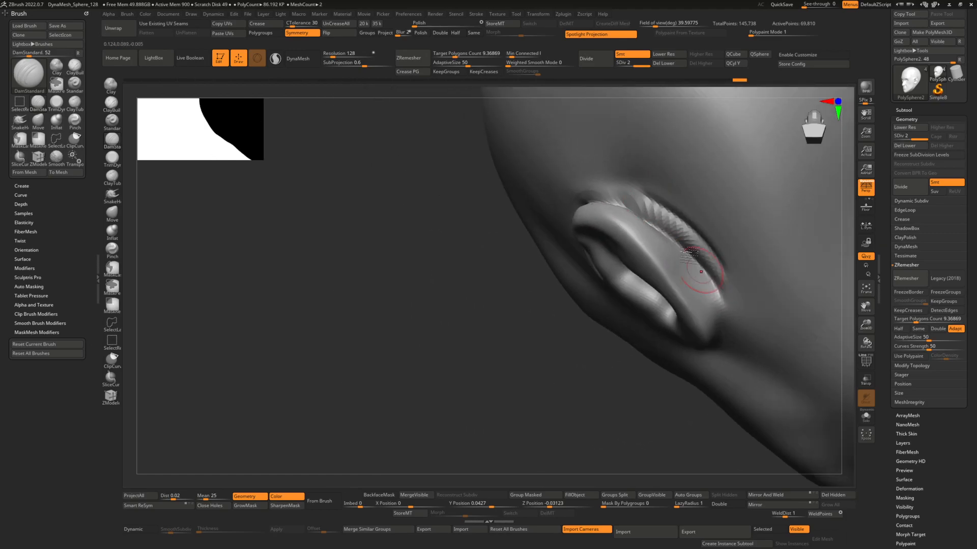
Step: Smooth the carved crease and the rough surface behind the ear
{"action": "left_click_drag", "start_coordinate": [733, 269], "coordinate": [647, 193], "text": "shift"}
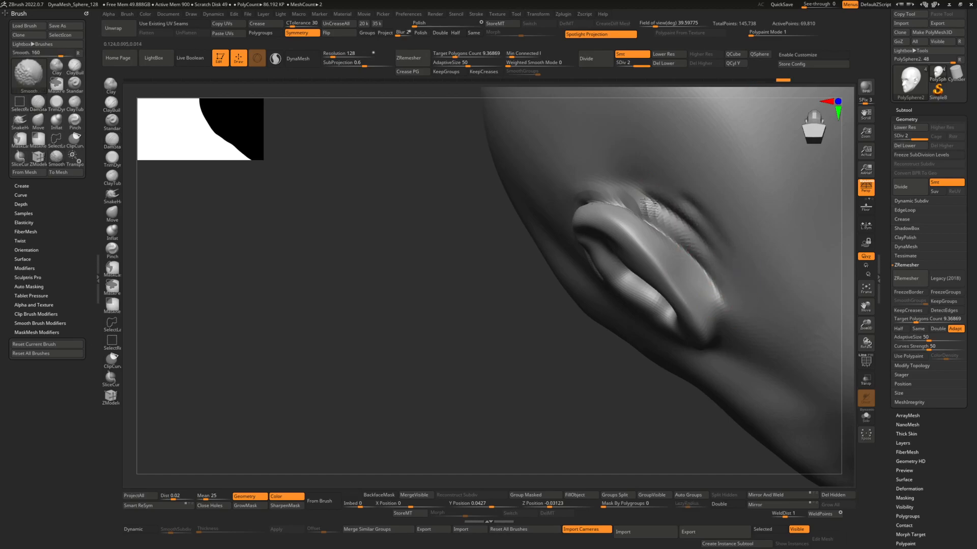
{"action": "left_click_drag", "start_coordinate": [582, 194], "coordinate": [711, 273], "text": "shift"}
{"action": "mouse_move", "coordinate": [710, 273]}
{"action": "right_mouse_down", "text": "ctrl"}
{"action": "mouse_move", "coordinate": [549, 234]}
{"action": "mouse_move", "coordinate": [628, 219]}
{"action": "right_mouse_up", "text": "ctrl"}
{"action": "left_click_drag", "start_coordinate": [629, 206], "coordinate": [622, 233], "text": "shift"}
Step: Try to carve the parting line of the mouth with the DamStandard brush
{"action": "mouse_move", "coordinate": [623, 222]}
{"action": "right_mouse_down"}
{"action": "mouse_move", "coordinate": [606, 266]}
{"action": "mouse_move", "coordinate": [540, 175]}
{"action": "mouse_move", "coordinate": [528, 258]}
{"action": "mouse_move", "coordinate": [545, 284]}
{"action": "mouse_move", "coordinate": [593, 284]}
{"action": "mouse_move", "coordinate": [580, 318]}
{"action": "mouse_move", "coordinate": [563, 315]}
{"action": "right_mouse_up"}
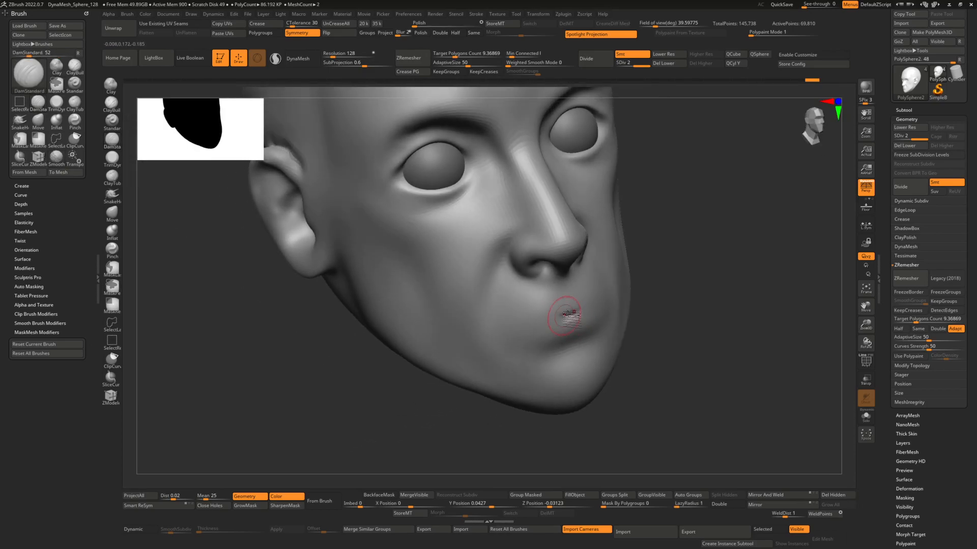
{"action": "left_click_drag", "start_coordinate": [545, 320], "coordinate": [510, 344]}
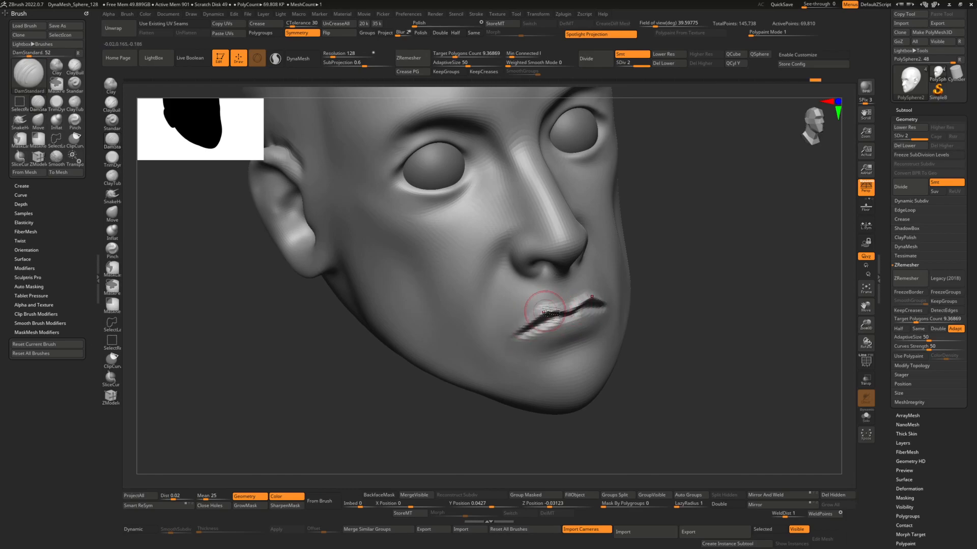
{"action": "right_click_drag", "start_coordinate": [563, 333], "coordinate": [572, 332]}
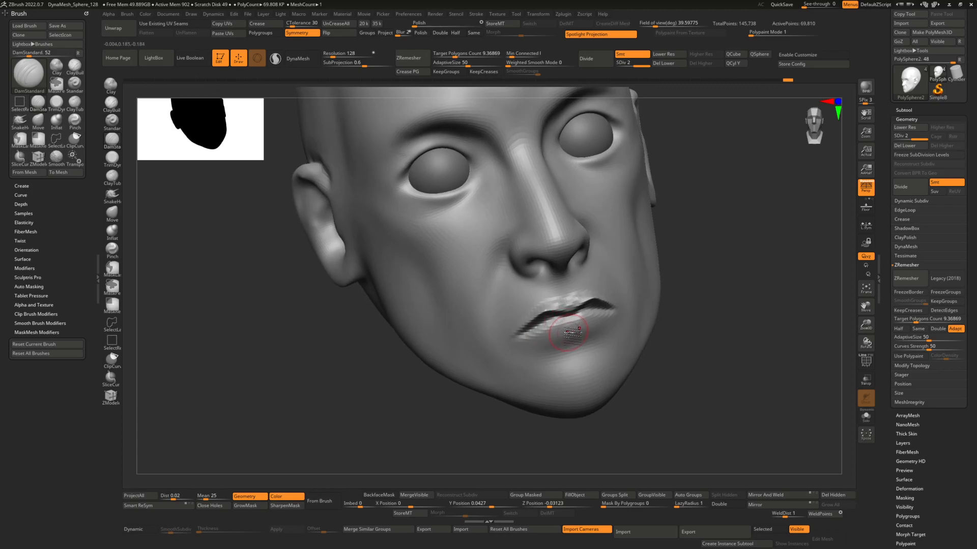
{"action": "key", "text": "ctrl"}
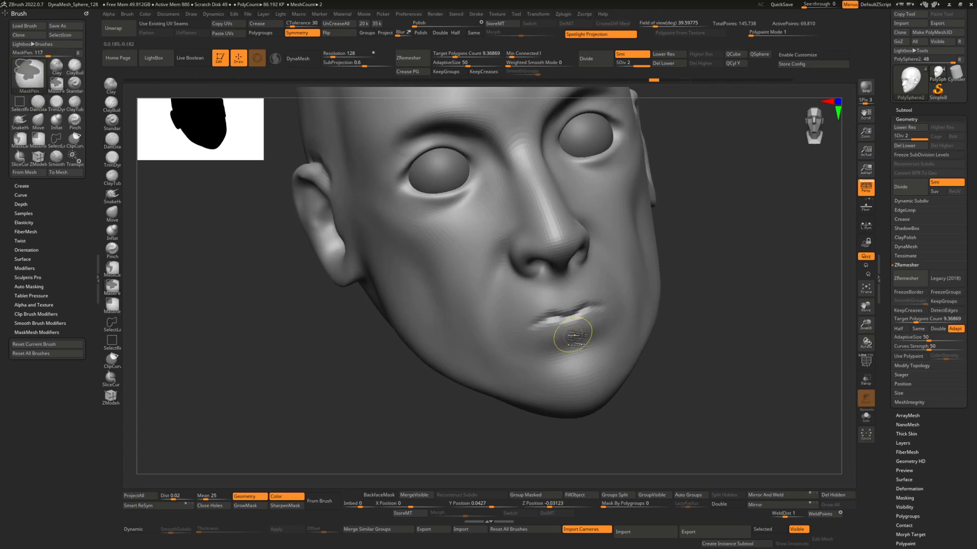
Step: Carve the parting line between the lips across the mouth with the DamStandard brush
{"action": "key", "text": "b"}
{"action": "key", "text": "d"}
{"action": "key", "text": "s"}
{"action": "mouse_move", "coordinate": [575, 327]}
{"action": "right_mouse_down", "text": "alt"}
{"action": "mouse_move", "coordinate": [610, 325]}
{"action": "mouse_move", "coordinate": [580, 319]}
{"action": "mouse_move", "coordinate": [574, 287]}
{"action": "right_mouse_up", "text": "alt"}
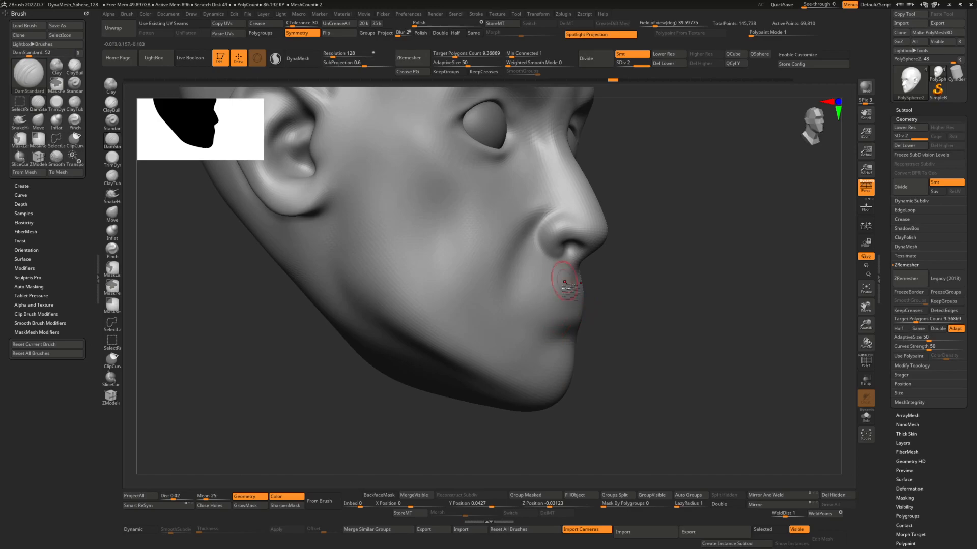
{"action": "right_click_drag", "start_coordinate": [593, 241], "coordinate": [591, 319]}
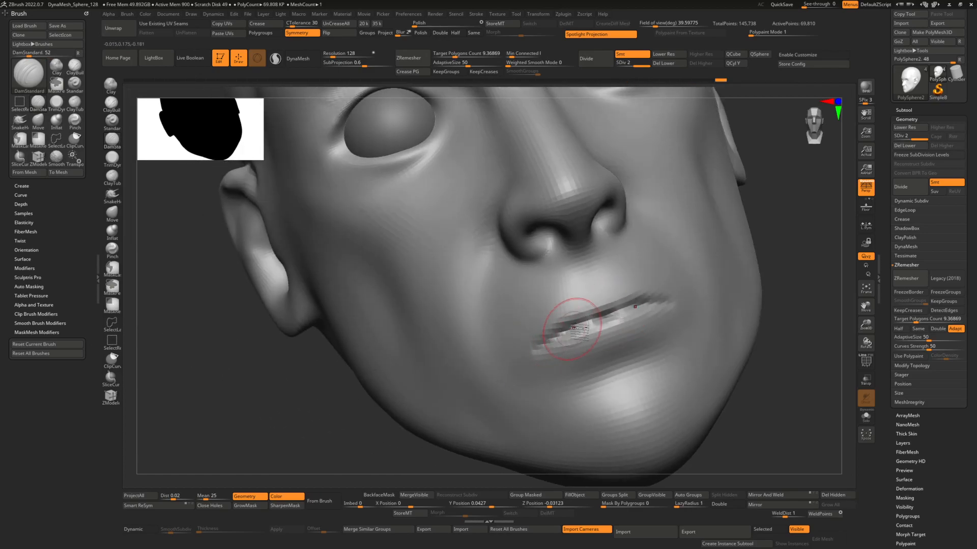
Step: Shape the upper lip's bow and the lower lip's edge along the mouth line, smoothing the rough strokes
{"action": "right_click_drag", "start_coordinate": [609, 309], "coordinate": [604, 303]}
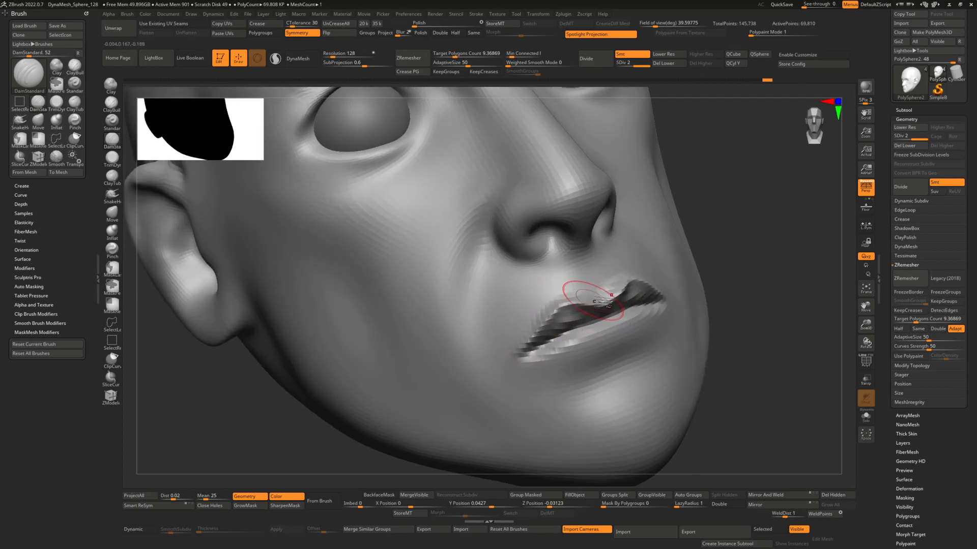
{"action": "right_click_drag", "start_coordinate": [593, 301], "coordinate": [600, 303]}
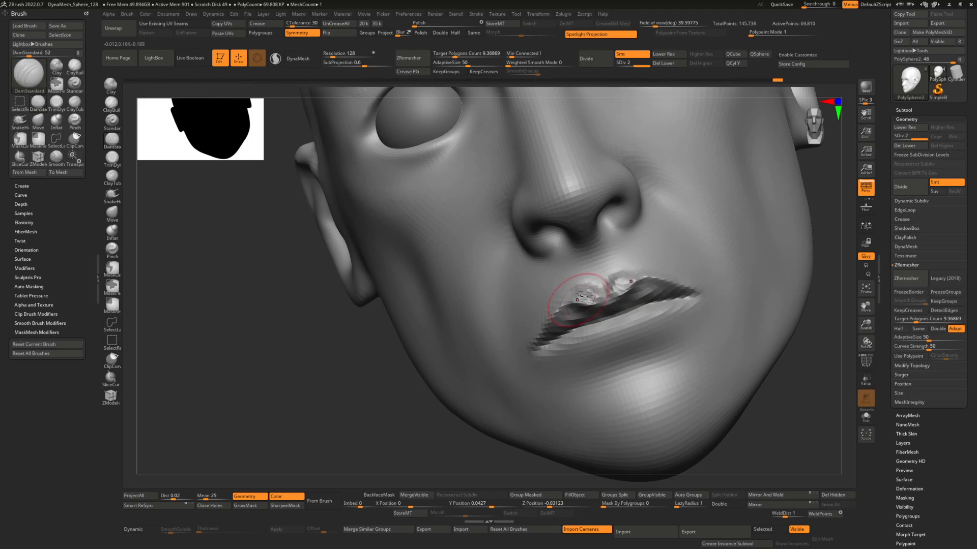
{"action": "right_click_drag", "start_coordinate": [553, 330], "coordinate": [587, 299]}
{"action": "key", "text": "shift"}
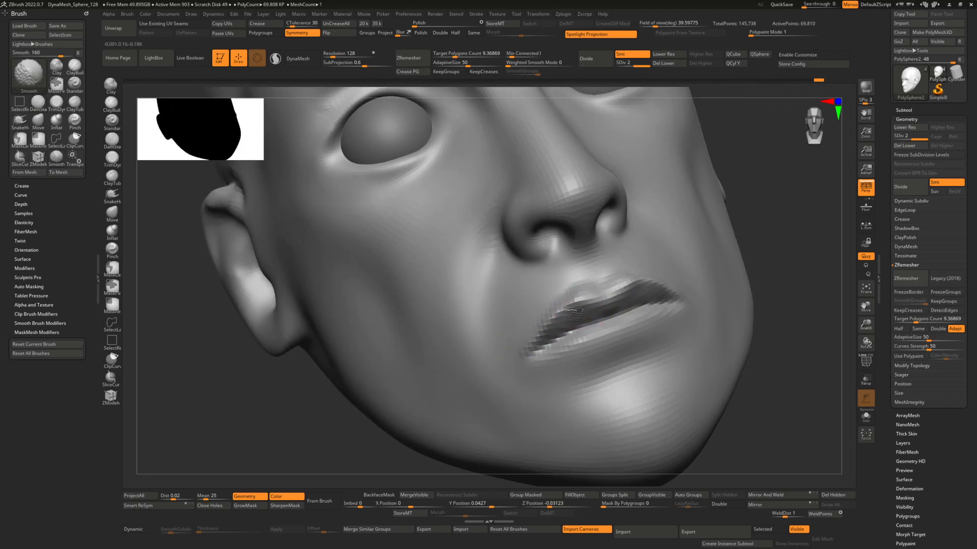
{"action": "mouse_move", "coordinate": [649, 358]}
{"action": "left_mouse_down"}
{"action": "mouse_move", "coordinate": [547, 381]}
{"action": "mouse_move", "coordinate": [558, 375]}
{"action": "mouse_move", "coordinate": [555, 394]}
{"action": "mouse_move", "coordinate": [642, 362]}
{"action": "left_mouse_up"}
{"action": "mouse_move", "coordinate": [604, 307]}
{"action": "right_mouse_down"}
{"action": "mouse_move", "coordinate": [509, 305]}
{"action": "mouse_move", "coordinate": [561, 295]}
{"action": "mouse_move", "coordinate": [543, 328]}
{"action": "mouse_move", "coordinate": [518, 349]}
{"action": "mouse_move", "coordinate": [514, 338]}
{"action": "mouse_move", "coordinate": [536, 348]}
{"action": "right_mouse_up"}
Step: Add volume to the upper and lower lips with the Inflat brush
{"action": "key", "text": "b"}
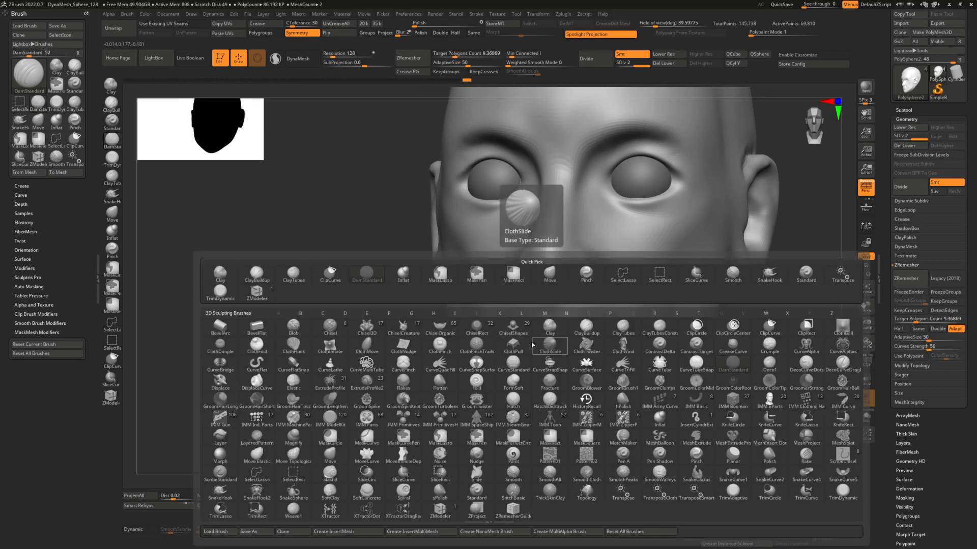
{"action": "key", "text": "i"}
{"action": "key", "text": "n"}
{"action": "key", "text": "space"}
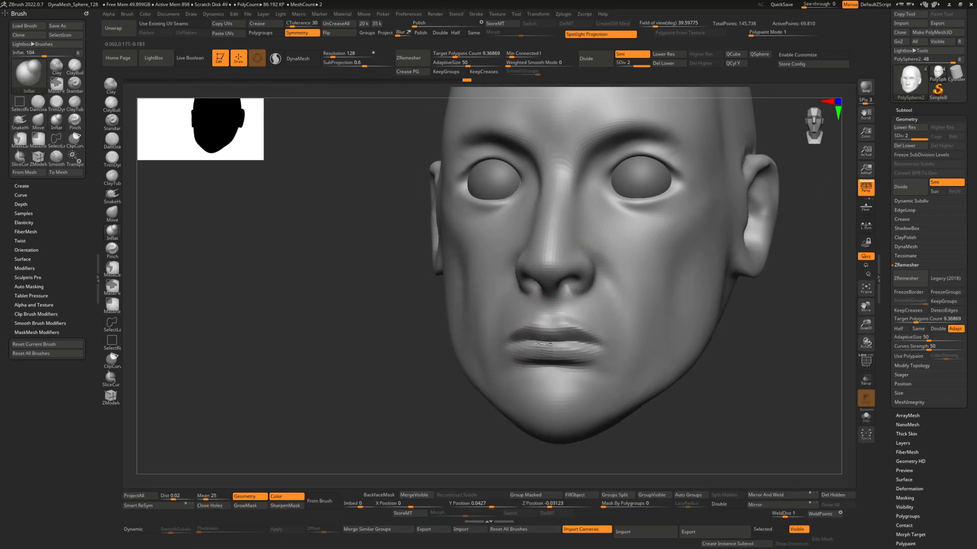
{"action": "mouse_move", "coordinate": [523, 349]}
{"action": "right_mouse_down"}
{"action": "mouse_move", "coordinate": [557, 356]}
{"action": "mouse_move", "coordinate": [578, 346]}
{"action": "right_mouse_up"}
Step: Reshape the lips and the area beneath the nose in profile with the Move brush
{"action": "key", "text": "b"}
{"action": "key", "text": "m"}
{"action": "key", "text": "v"}
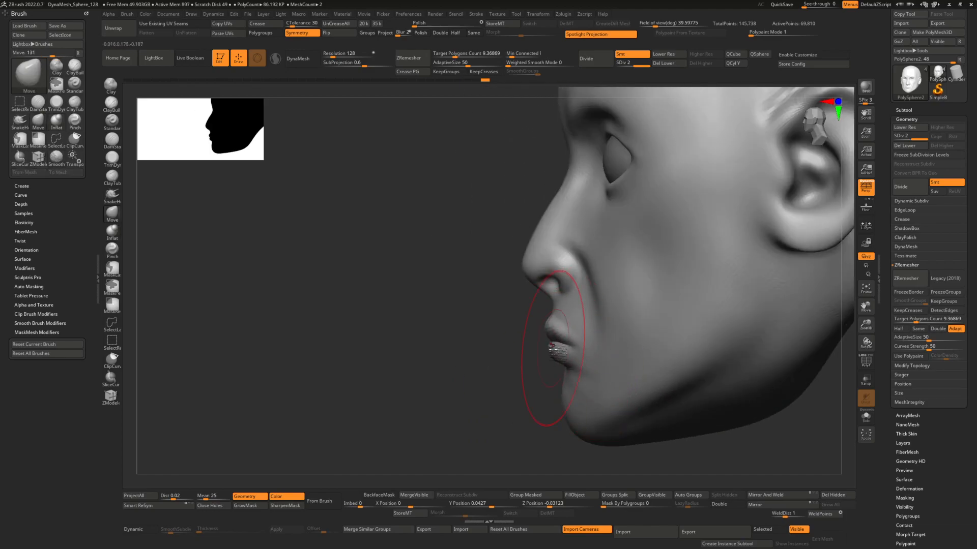
{"action": "right_click_drag", "start_coordinate": [554, 354], "coordinate": [545, 327]}
{"action": "key", "text": "space"}
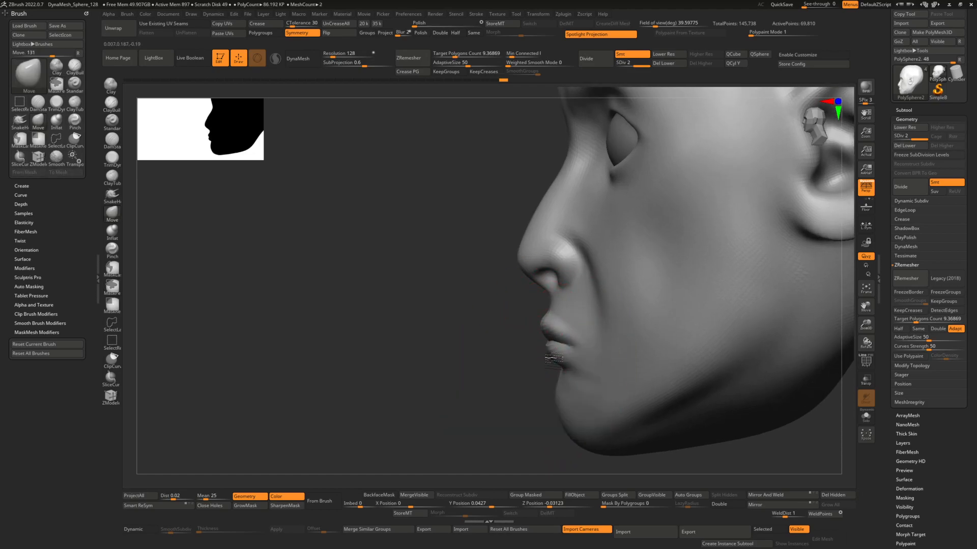
{"action": "right_click_drag", "start_coordinate": [554, 305], "coordinate": [562, 277]}
{"action": "key", "text": "space"}
{"action": "key", "text": "space"}
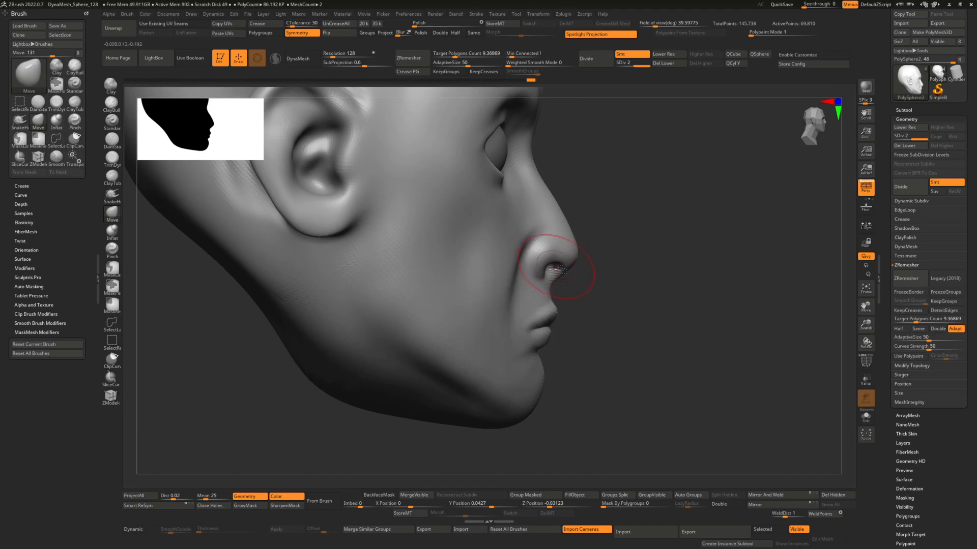
Step: Adjust the nose and mouth forms with the Move brush at subdivision level 1, returning to level 2
{"action": "key", "text": "shift+d"}
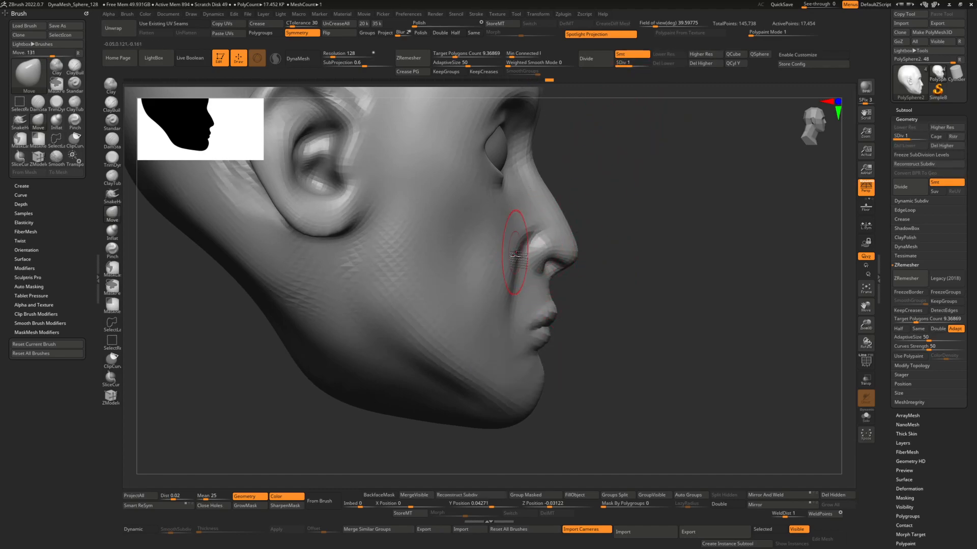
{"action": "right_click_drag", "start_coordinate": [565, 233], "coordinate": [553, 187]}
{"action": "mouse_move", "coordinate": [547, 275]}
{"action": "right_mouse_down"}
{"action": "mouse_move", "coordinate": [448, 327]}
{"action": "mouse_move", "coordinate": [578, 185]}
{"action": "right_mouse_up"}
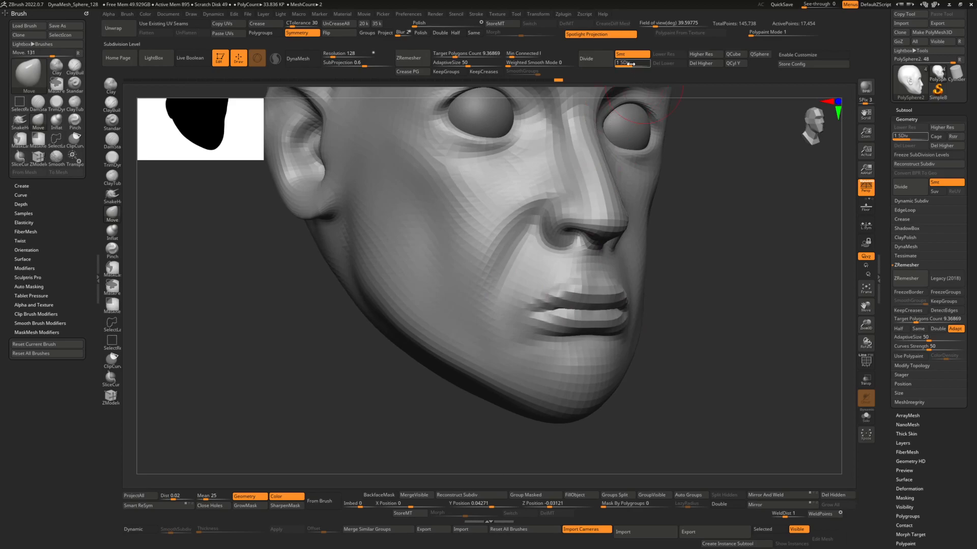
{"action": "left_click_drag", "start_coordinate": [631, 64], "coordinate": [644, 63]}
Step: Build up the forms around the lips and mouth corners with a resized ClayBuildup brush
{"action": "right_click_drag", "start_coordinate": [577, 292], "coordinate": [617, 294], "text": "ctrl"}
{"action": "key", "text": "space"}
{"action": "left_click_drag", "start_coordinate": [601, 293], "coordinate": [596, 293]}
{"action": "key", "text": "b"}
{"action": "key", "text": "c"}
{"action": "key", "text": "b"}
{"action": "right_click_drag", "start_coordinate": [590, 289], "coordinate": [536, 292]}
{"action": "key", "text": "space"}
{"action": "mouse_move", "coordinate": [604, 302]}
{"action": "left_mouse_down"}
{"action": "mouse_move", "coordinate": [580, 293]}
{"action": "mouse_move", "coordinate": [602, 293]}
{"action": "left_mouse_up"}
{"action": "mouse_move", "coordinate": [601, 293]}
{"action": "right_mouse_down", "text": "ctrl"}
{"action": "mouse_move", "coordinate": [540, 285]}
{"action": "mouse_move", "coordinate": [513, 341]}
{"action": "right_mouse_up", "text": "ctrl"}
{"action": "mouse_move", "coordinate": [510, 341]}
{"action": "left_mouse_down"}
{"action": "mouse_move", "coordinate": [496, 348]}
{"action": "mouse_move", "coordinate": [533, 366]}
{"action": "mouse_move", "coordinate": [501, 358]}
{"action": "mouse_move", "coordinate": [499, 343]}
{"action": "mouse_move", "coordinate": [582, 375]}
{"action": "left_mouse_up"}
Step: Refine the area above the upper lip and smooth its transition into the mouth corner
{"action": "right_click_drag", "start_coordinate": [498, 313], "coordinate": [518, 293]}
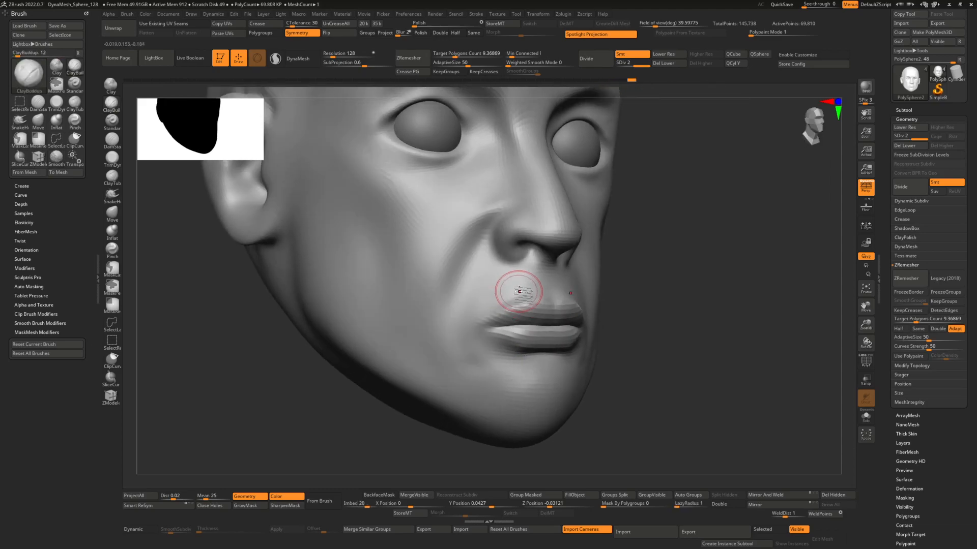
{"action": "mouse_move", "coordinate": [474, 322]}
{"action": "left_mouse_down", "text": "shift"}
{"action": "mouse_move", "coordinate": [490, 284]}
{"action": "mouse_move", "coordinate": [501, 294]}
{"action": "left_mouse_up", "text": "shift"}
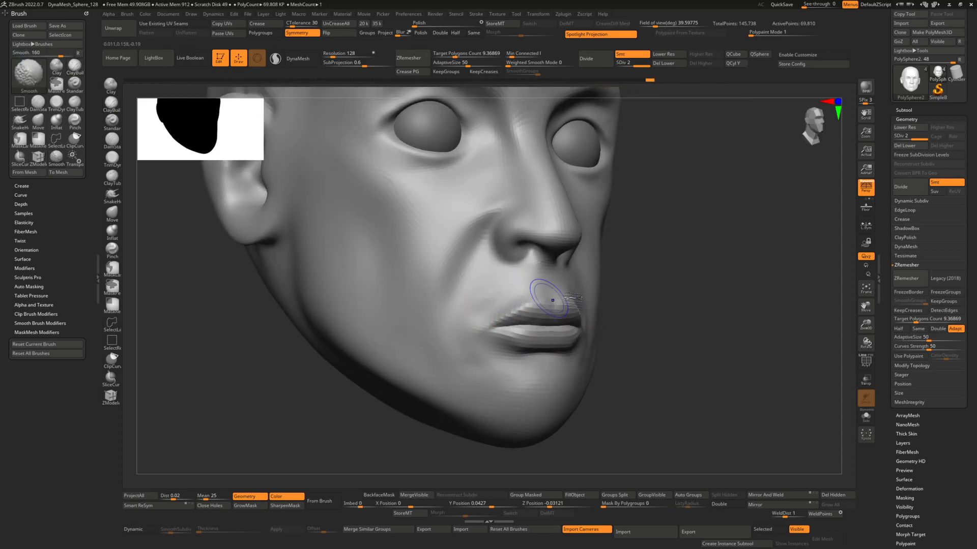
{"action": "mouse_move", "coordinate": [538, 308]}
{"action": "right_mouse_down"}
{"action": "mouse_move", "coordinate": [561, 299]}
{"action": "mouse_move", "coordinate": [458, 283]}
{"action": "mouse_move", "coordinate": [517, 266]}
{"action": "mouse_move", "coordinate": [516, 316]}
{"action": "mouse_move", "coordinate": [523, 301]}
{"action": "mouse_move", "coordinate": [514, 299]}
{"action": "right_mouse_up"}
Step: Work the nostril hollows and nose wings with the ClayBuildup brush and smooth the strokes
{"action": "key", "text": "space"}
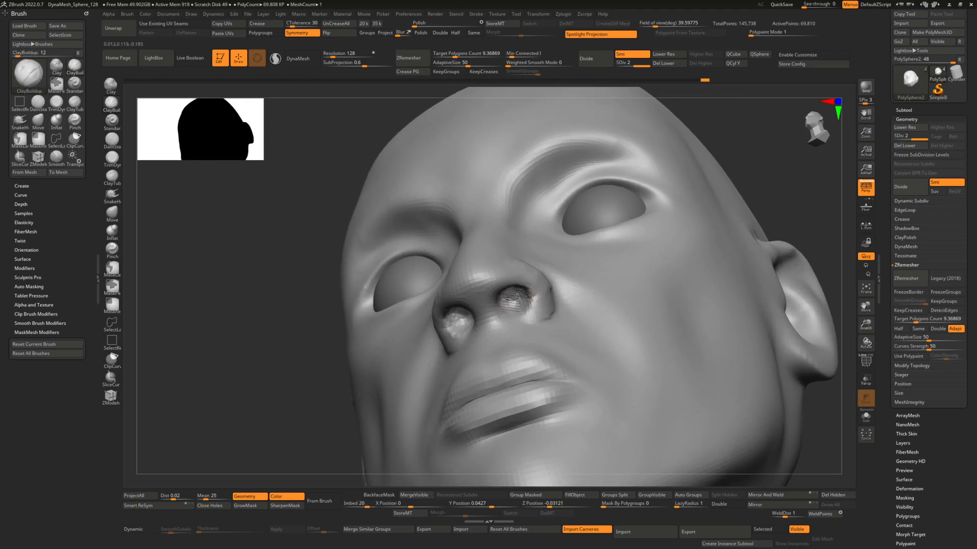
{"action": "left_click_drag", "start_coordinate": [515, 296], "coordinate": [526, 313], "text": "shift"}
{"action": "right_click_drag", "start_coordinate": [551, 294], "coordinate": [552, 297], "text": "shift"}
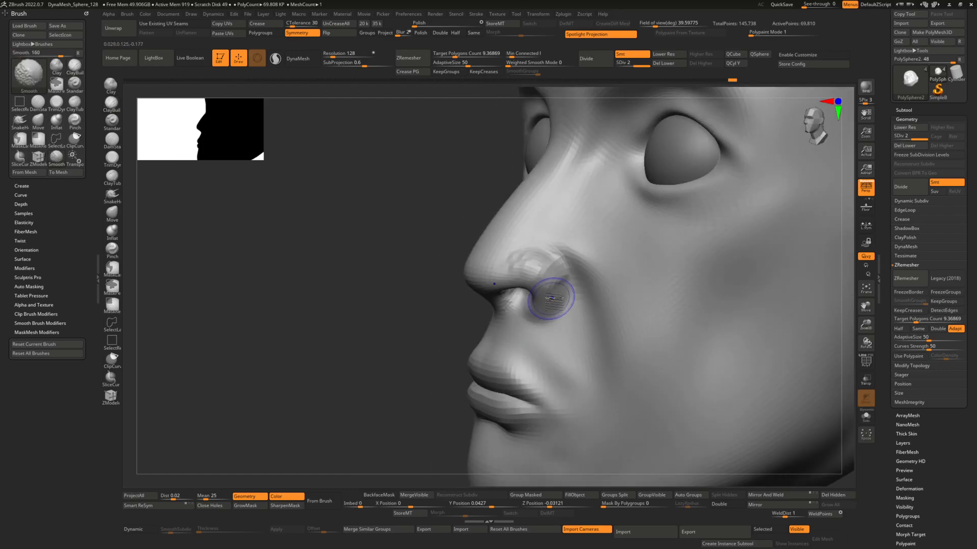
{"action": "mouse_move", "coordinate": [509, 264]}
{"action": "right_mouse_down", "text": "shift"}
{"action": "mouse_move", "coordinate": [545, 255]}
{"action": "mouse_move", "coordinate": [538, 266]}
{"action": "mouse_move", "coordinate": [494, 258]}
{"action": "mouse_move", "coordinate": [516, 259]}
{"action": "mouse_move", "coordinate": [522, 273]}
{"action": "mouse_move", "coordinate": [517, 253]}
{"action": "mouse_move", "coordinate": [543, 252]}
{"action": "right_mouse_up", "text": "shift"}
Step: Build up the nasolabial fold from the nose wing down the cheek and smooth it
{"action": "key", "text": "space"}
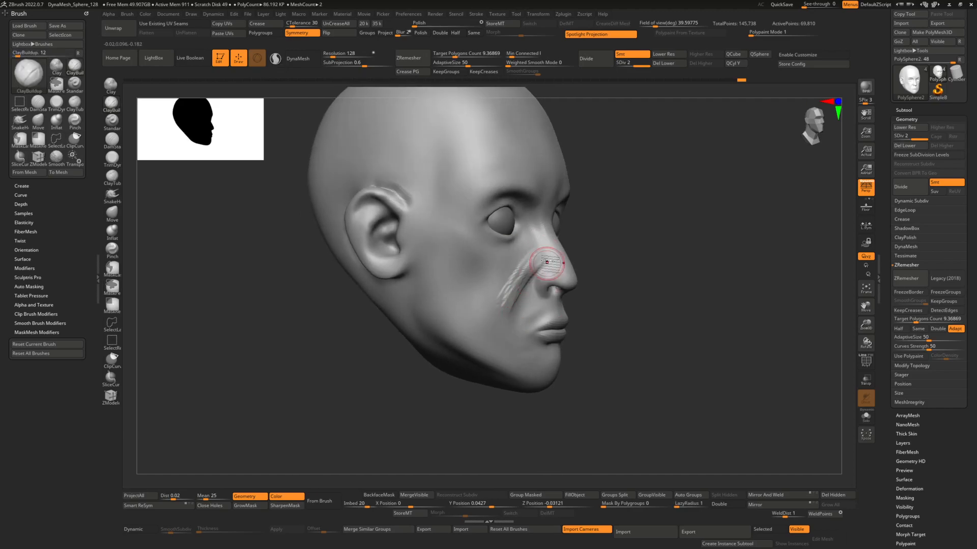
{"action": "key", "text": "space"}
{"action": "left_click_drag", "start_coordinate": [505, 288], "coordinate": [513, 297], "text": "shift"}
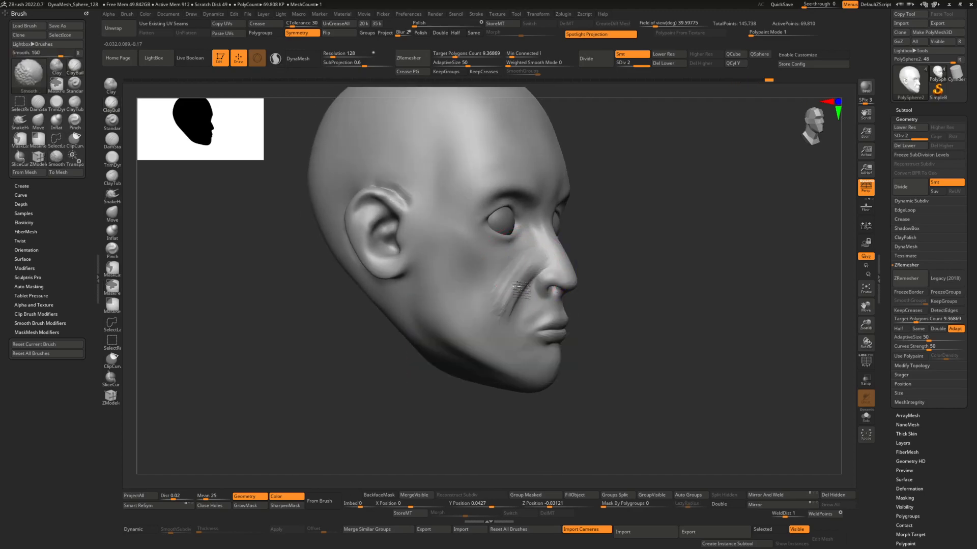
Step: Define the groove behind the upper ear with a resized DamStandard brush
{"action": "right_click_drag", "start_coordinate": [459, 252], "coordinate": [436, 273], "text": "ctrl"}
{"action": "right_click_drag", "start_coordinate": [503, 255], "coordinate": [392, 282]}
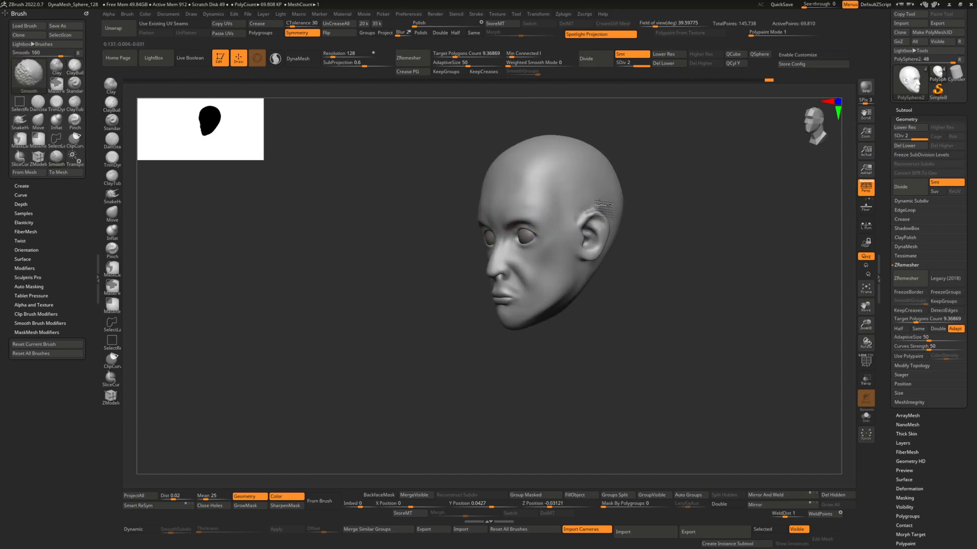
{"action": "mouse_move", "coordinate": [594, 210]}
{"action": "right_mouse_down"}
{"action": "mouse_move", "coordinate": [623, 227]}
{"action": "mouse_move", "coordinate": [625, 211]}
{"action": "mouse_move", "coordinate": [593, 223]}
{"action": "mouse_move", "coordinate": [600, 214]}
{"action": "right_mouse_up"}
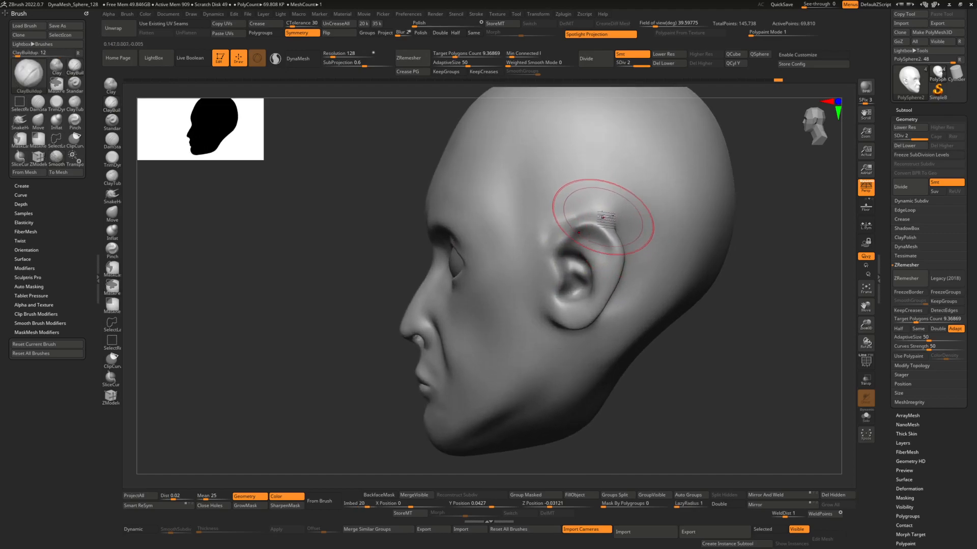
{"action": "key", "text": "space"}
{"action": "left_click_drag", "start_coordinate": [595, 216], "coordinate": [592, 216]}
{"action": "mouse_move", "coordinate": [591, 216]}
{"action": "right_mouse_down"}
{"action": "mouse_move", "coordinate": [583, 123]}
{"action": "mouse_move", "coordinate": [607, 223]}
{"action": "right_mouse_up"}
{"action": "key", "text": "space"}
{"action": "left_click_drag", "start_coordinate": [607, 223], "coordinate": [603, 223]}
{"action": "right_click_drag", "start_coordinate": [604, 223], "coordinate": [627, 220]}
{"action": "left_click_drag", "start_coordinate": [630, 219], "coordinate": [672, 253]}
{"action": "right_click_drag", "start_coordinate": [686, 279], "coordinate": [656, 238]}
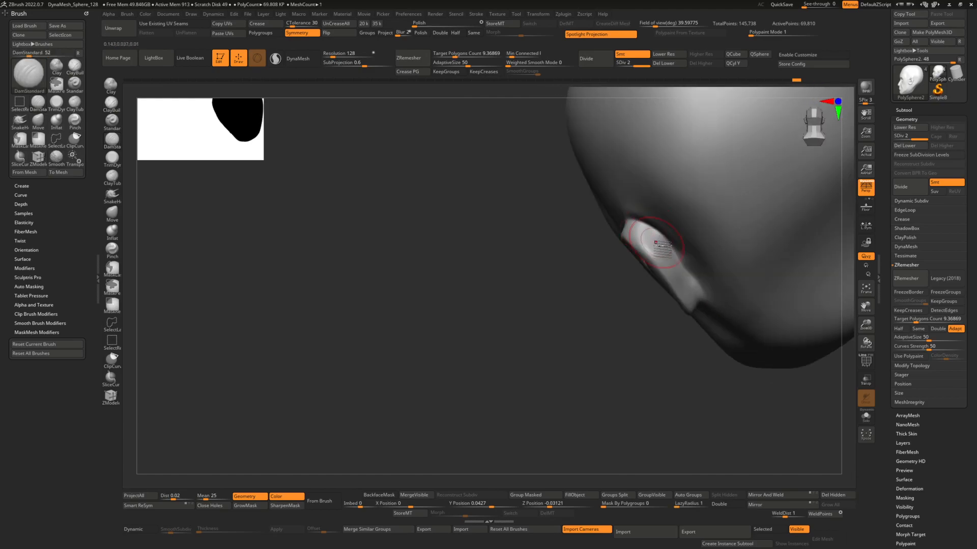
Step: Thicken the back rim of the ear with the Inflat brush
{"action": "right_click_drag", "start_coordinate": [686, 274], "coordinate": [654, 239]}
{"action": "key", "text": "b"}
{"action": "key", "text": "i"}
{"action": "key", "text": "n"}
{"action": "left_click_drag", "start_coordinate": [697, 321], "coordinate": [666, 283]}
{"action": "mouse_move", "coordinate": [667, 284]}
{"action": "right_mouse_down"}
{"action": "mouse_move", "coordinate": [676, 228]}
{"action": "mouse_move", "coordinate": [622, 258]}
{"action": "right_mouse_up"}
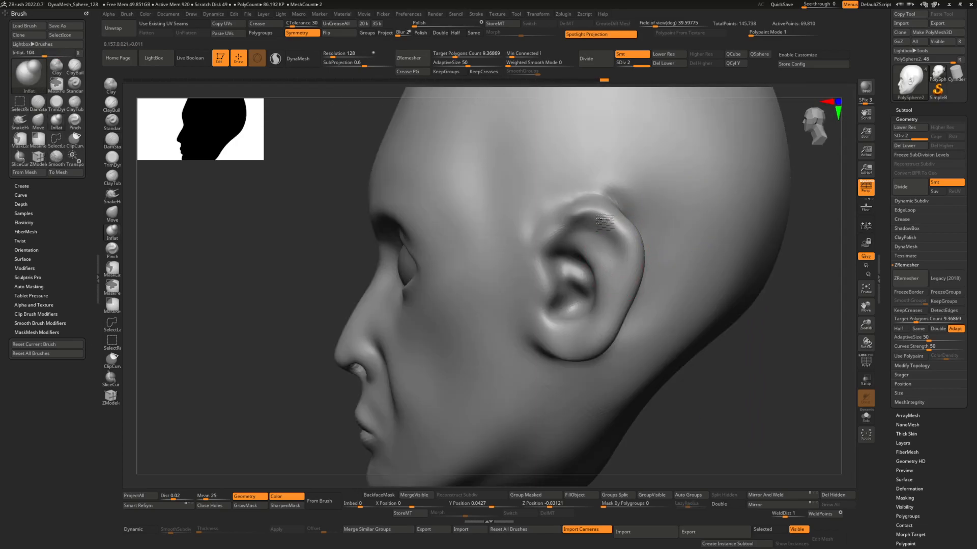
Step: Adjust the ear's outline from the side and front with the Move brush, changing its draw size
{"action": "key", "text": "b"}
{"action": "key", "text": "m"}
{"action": "key", "text": "v"}
{"action": "right_click_drag", "start_coordinate": [624, 220], "coordinate": [562, 262], "text": "ctrl"}
{"action": "mouse_move", "coordinate": [562, 262]}
{"action": "right_mouse_down"}
{"action": "mouse_move", "coordinate": [606, 300]}
{"action": "mouse_move", "coordinate": [619, 254]}
{"action": "mouse_move", "coordinate": [541, 236]}
{"action": "mouse_move", "coordinate": [520, 277]}
{"action": "right_mouse_up"}
{"action": "right_click", "coordinate": [582, 273]}
{"action": "key", "text": "space"}
{"action": "left_click_drag", "start_coordinate": [520, 277], "coordinate": [528, 277]}
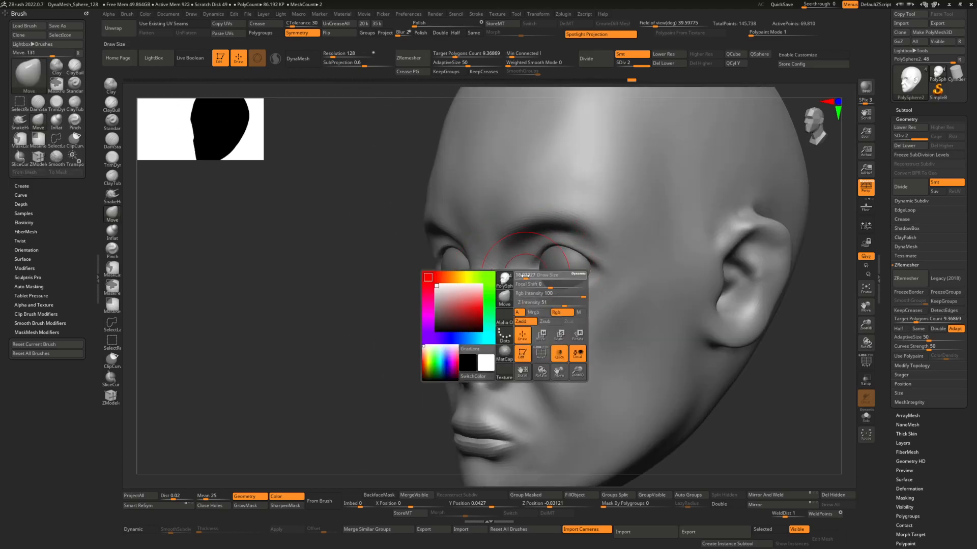
Step: Carve the upper eyelid creases above both eyes with the DamStandard brush
{"action": "key", "text": "b"}
{"action": "key", "text": "d"}
{"action": "key", "text": "s"}
{"action": "mouse_move", "coordinate": [539, 263]}
{"action": "right_mouse_down"}
{"action": "mouse_move", "coordinate": [559, 273]}
{"action": "mouse_move", "coordinate": [530, 268]}
{"action": "right_mouse_up"}
{"action": "key", "text": "space"}
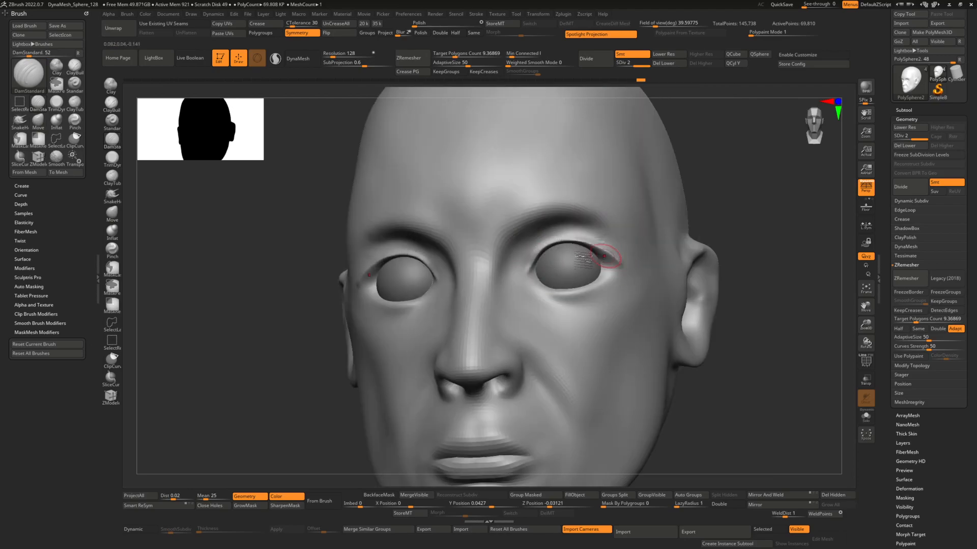
{"action": "mouse_move", "coordinate": [546, 244]}
{"action": "right_mouse_down"}
{"action": "mouse_move", "coordinate": [525, 270]}
{"action": "mouse_move", "coordinate": [550, 275]}
{"action": "mouse_move", "coordinate": [586, 246]}
{"action": "right_mouse_up"}
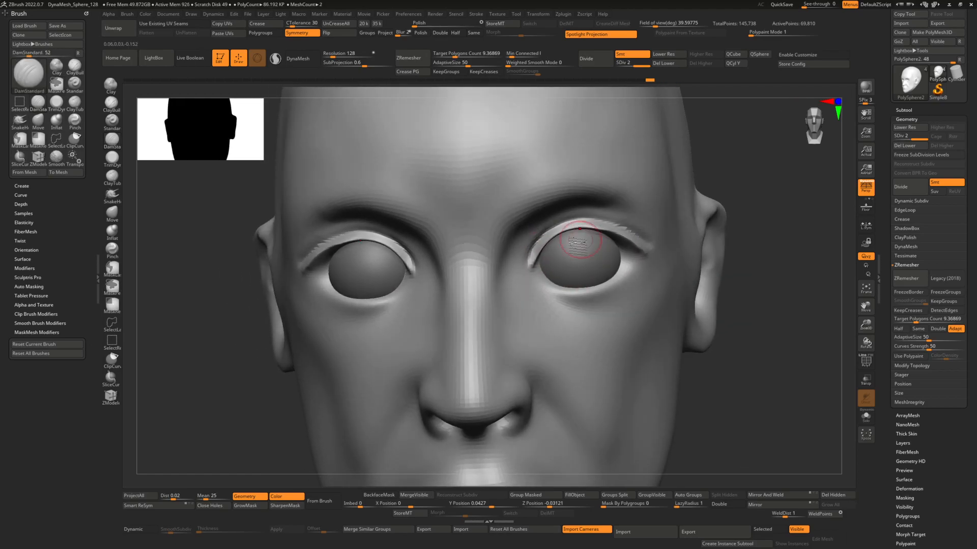
Step: Raise and flatten the lower eyelids with the Move brush, and smooth the area at the outer eye corners
{"action": "key", "text": "b"}
{"action": "key", "text": "m"}
{"action": "key", "text": "v"}
{"action": "right_click", "coordinate": [571, 271]}
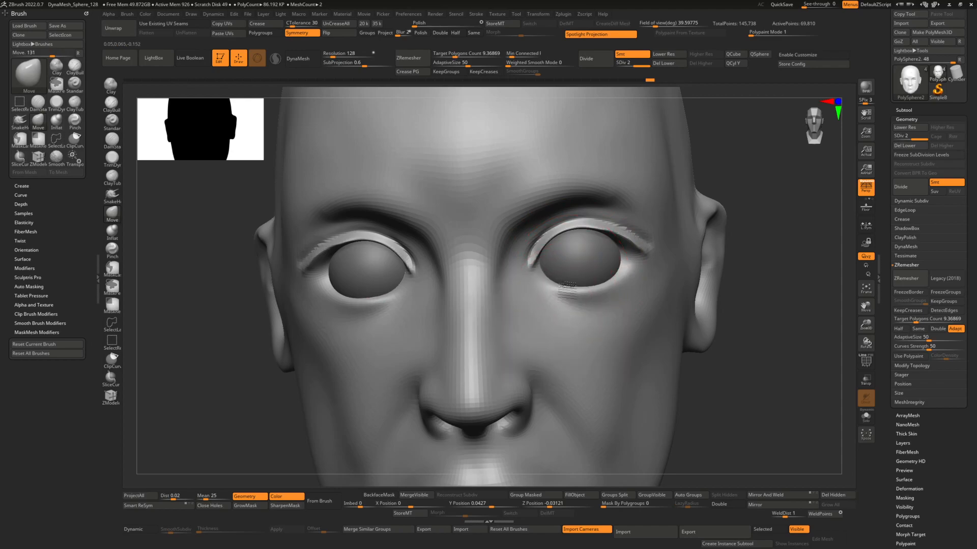
{"action": "left_click_drag", "start_coordinate": [585, 284], "coordinate": [585, 277]}
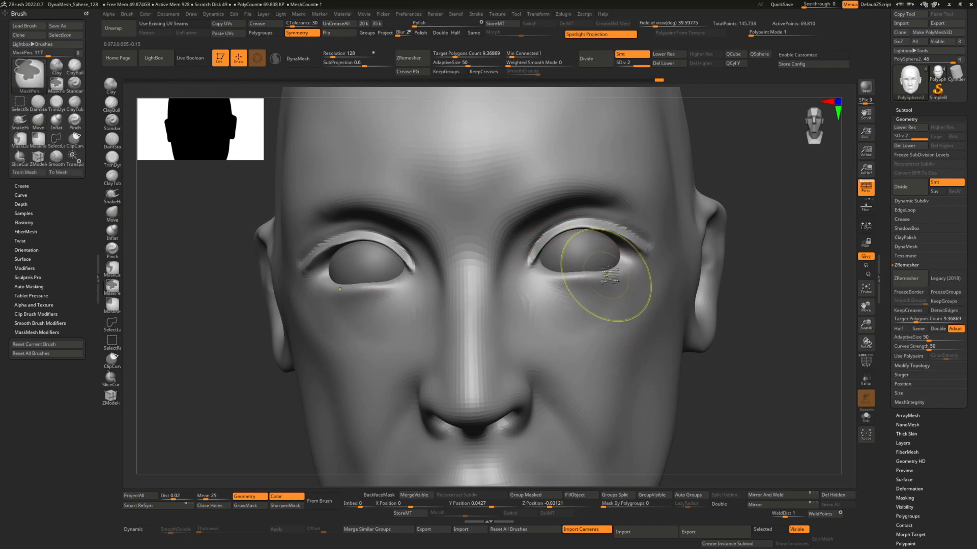
{"action": "key", "text": "f"}
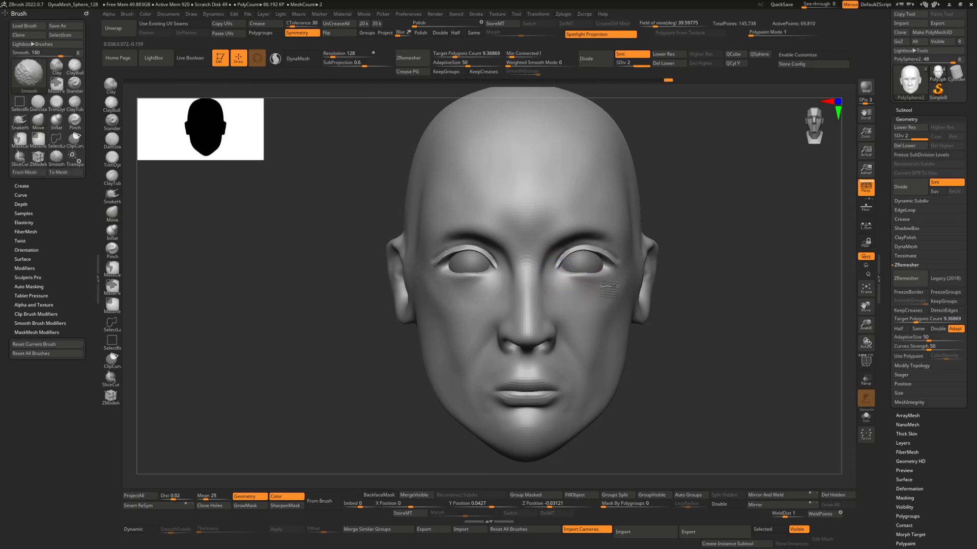
{"action": "left_click_drag", "start_coordinate": [621, 276], "coordinate": [614, 266], "text": "shift"}
Step: Carve the folds beneath both eyes with the DamStandard brush and smooth them into the cheeks
{"action": "mouse_move", "coordinate": [615, 266]}
{"action": "right_mouse_down"}
{"action": "mouse_move", "coordinate": [572, 273]}
{"action": "mouse_move", "coordinate": [562, 330]}
{"action": "right_mouse_up"}
{"action": "right_click", "coordinate": [612, 270]}
{"action": "right_click", "coordinate": [563, 331]}
{"action": "mouse_move", "coordinate": [577, 280]}
{"action": "right_mouse_down"}
{"action": "mouse_move", "coordinate": [504, 305]}
{"action": "mouse_move", "coordinate": [583, 272]}
{"action": "mouse_move", "coordinate": [539, 285]}
{"action": "mouse_move", "coordinate": [565, 283]}
{"action": "right_mouse_up"}
{"action": "key", "text": "b"}
{"action": "key", "text": "d"}
{"action": "key", "text": "s"}
{"action": "right_click", "coordinate": [570, 275]}
{"action": "left_click_drag", "start_coordinate": [589, 290], "coordinate": [534, 300]}
{"action": "mouse_move", "coordinate": [559, 295]}
{"action": "right_mouse_down"}
{"action": "mouse_move", "coordinate": [509, 282]}
{"action": "mouse_move", "coordinate": [519, 279]}
{"action": "right_mouse_up"}
{"action": "key", "text": "shift"}
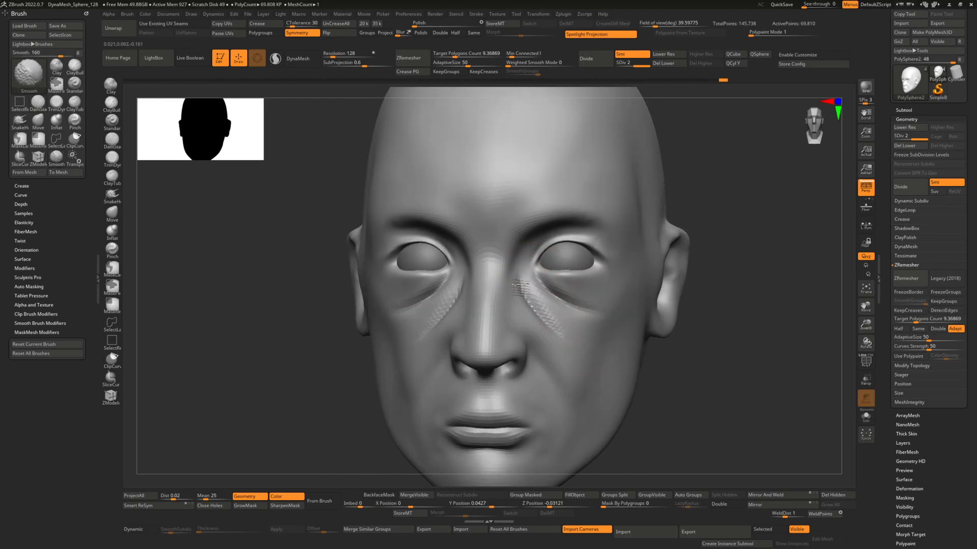
{"action": "left_click_drag", "start_coordinate": [548, 299], "coordinate": [585, 300], "text": "shift"}
Step: Build up the under-eye and upper cheek area with a resized ClayBuildup brush and smooth the strokes
{"action": "key", "text": "b"}
{"action": "key", "text": "c"}
{"action": "key", "text": "b"}
{"action": "right_click_drag", "start_coordinate": [575, 310], "coordinate": [555, 311]}
{"action": "key", "text": "space"}
{"action": "mouse_move", "coordinate": [585, 316]}
{"action": "left_mouse_down"}
{"action": "mouse_move", "coordinate": [574, 316]}
{"action": "mouse_move", "coordinate": [585, 287]}
{"action": "left_mouse_up"}
{"action": "key", "text": "space"}
{"action": "key", "text": "shift"}
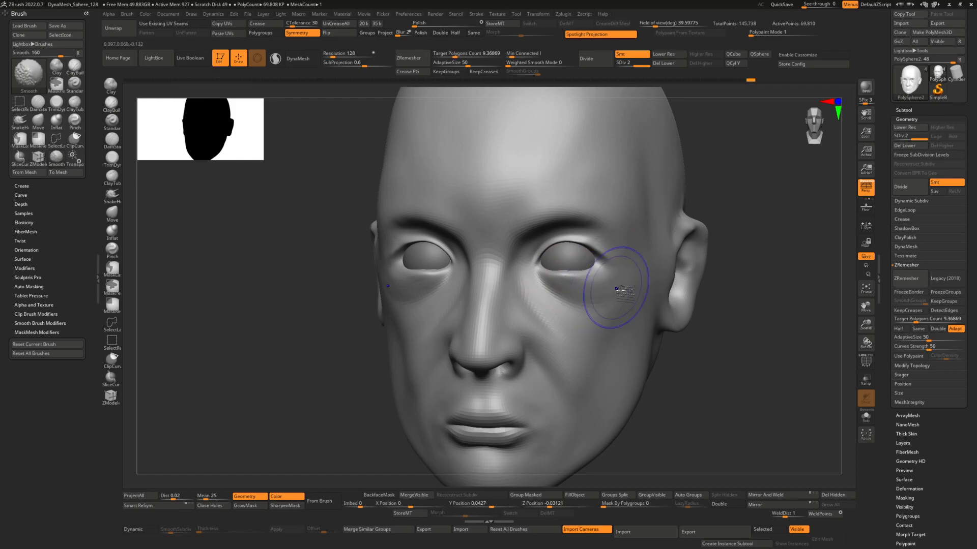
Step: Adjust the facial forms around the eyes with a resized Move brush and smooth away the lips
{"action": "mouse_move", "coordinate": [584, 375]}
{"action": "right_mouse_down", "text": "ctrl"}
{"action": "mouse_move", "coordinate": [508, 299]}
{"action": "mouse_move", "coordinate": [545, 255]}
{"action": "mouse_move", "coordinate": [524, 277]}
{"action": "right_mouse_up", "text": "ctrl"}
{"action": "key", "text": "b"}
{"action": "key", "text": "m"}
{"action": "key", "text": "v"}
{"action": "key", "text": "space"}
{"action": "mouse_move", "coordinate": [528, 276]}
{"action": "left_mouse_down"}
{"action": "mouse_move", "coordinate": [537, 276]}
{"action": "mouse_move", "coordinate": [516, 281]}
{"action": "left_mouse_up"}
{"action": "mouse_move", "coordinate": [519, 282]}
{"action": "right_mouse_down", "text": "ctrl"}
{"action": "mouse_move", "coordinate": [510, 291]}
{"action": "mouse_move", "coordinate": [532, 284]}
{"action": "right_mouse_up", "text": "ctrl"}
{"action": "key", "text": "space"}
{"action": "left_click_drag", "start_coordinate": [531, 284], "coordinate": [525, 283]}
{"action": "mouse_move", "coordinate": [525, 284]}
{"action": "right_mouse_down"}
{"action": "mouse_move", "coordinate": [476, 336]}
{"action": "mouse_move", "coordinate": [466, 332]}
{"action": "mouse_move", "coordinate": [504, 333]}
{"action": "mouse_move", "coordinate": [471, 333]}
{"action": "mouse_move", "coordinate": [495, 337]}
{"action": "mouse_move", "coordinate": [478, 340]}
{"action": "right_mouse_up"}
{"action": "key", "text": "space"}
{"action": "key", "text": "space"}
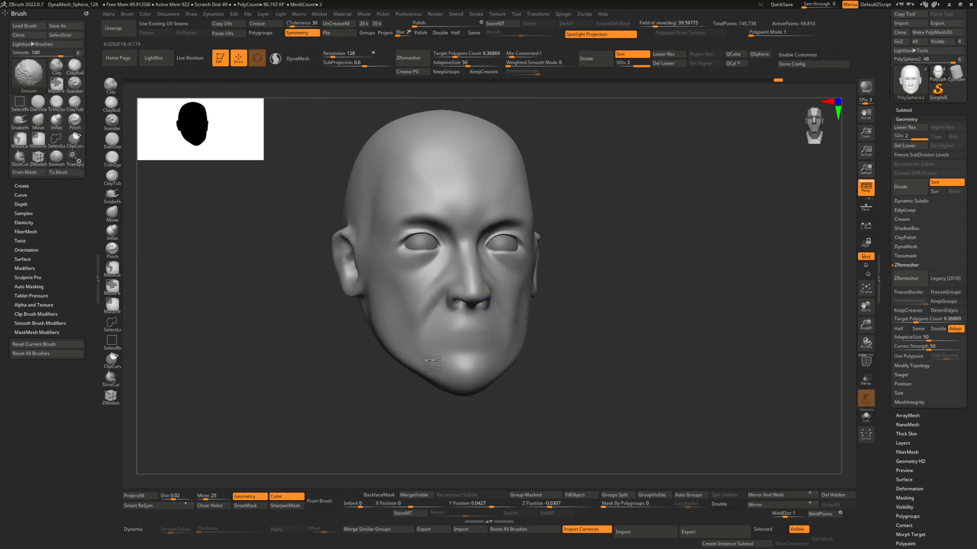
Step: Sharpen the lower eyelid edge and the outer eye corners with the DamStandard brush
{"action": "mouse_move", "coordinate": [485, 363]}
{"action": "right_mouse_down"}
{"action": "mouse_move", "coordinate": [445, 276]}
{"action": "mouse_move", "coordinate": [460, 290]}
{"action": "mouse_move", "coordinate": [437, 200]}
{"action": "mouse_move", "coordinate": [480, 196]}
{"action": "mouse_move", "coordinate": [393, 212]}
{"action": "mouse_move", "coordinate": [388, 224]}
{"action": "mouse_move", "coordinate": [392, 244]}
{"action": "mouse_move", "coordinate": [404, 225]}
{"action": "mouse_move", "coordinate": [436, 257]}
{"action": "mouse_move", "coordinate": [486, 222]}
{"action": "right_mouse_up"}
{"action": "right_click", "coordinate": [387, 243]}
{"action": "right_click", "coordinate": [403, 225]}
{"action": "key", "text": "b"}
{"action": "key", "text": "d"}
{"action": "key", "text": "s"}
{"action": "mouse_move", "coordinate": [486, 224]}
{"action": "left_mouse_down"}
{"action": "mouse_move", "coordinate": [407, 242]}
{"action": "mouse_move", "coordinate": [390, 232]}
{"action": "left_mouse_up"}
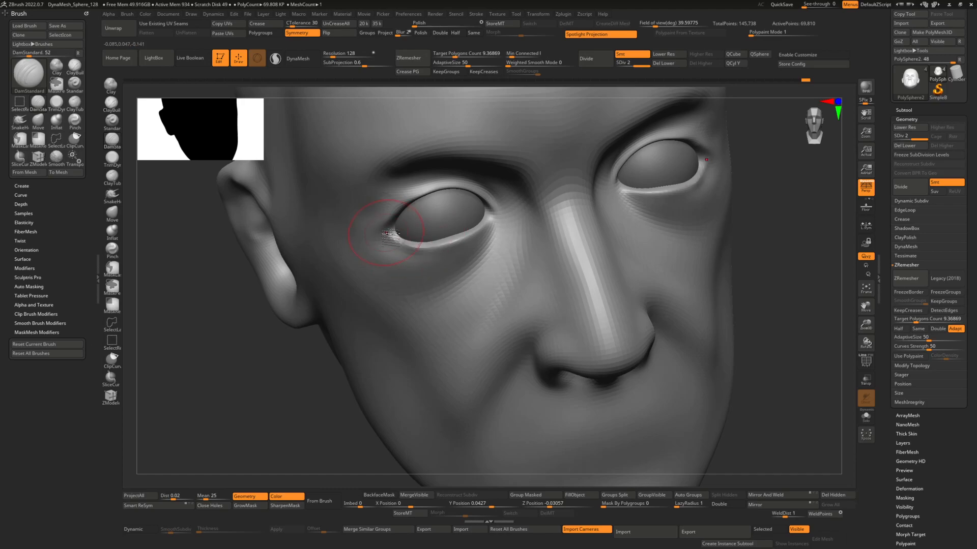
{"action": "right_click_drag", "start_coordinate": [482, 237], "coordinate": [496, 218]}
{"action": "left_click_drag", "start_coordinate": [438, 257], "coordinate": [392, 239]}
Step: Build up the forehead between and above the brows with the ClayBuildup brush and smooth the strokes
{"action": "mouse_move", "coordinate": [502, 230]}
{"action": "right_mouse_down", "text": "ctrl"}
{"action": "mouse_move", "coordinate": [465, 255]}
{"action": "mouse_move", "coordinate": [410, 257]}
{"action": "mouse_move", "coordinate": [473, 218]}
{"action": "mouse_move", "coordinate": [480, 186]}
{"action": "right_mouse_up", "text": "ctrl"}
{"action": "key", "text": "b"}
{"action": "key", "text": "c"}
{"action": "key", "text": "b"}
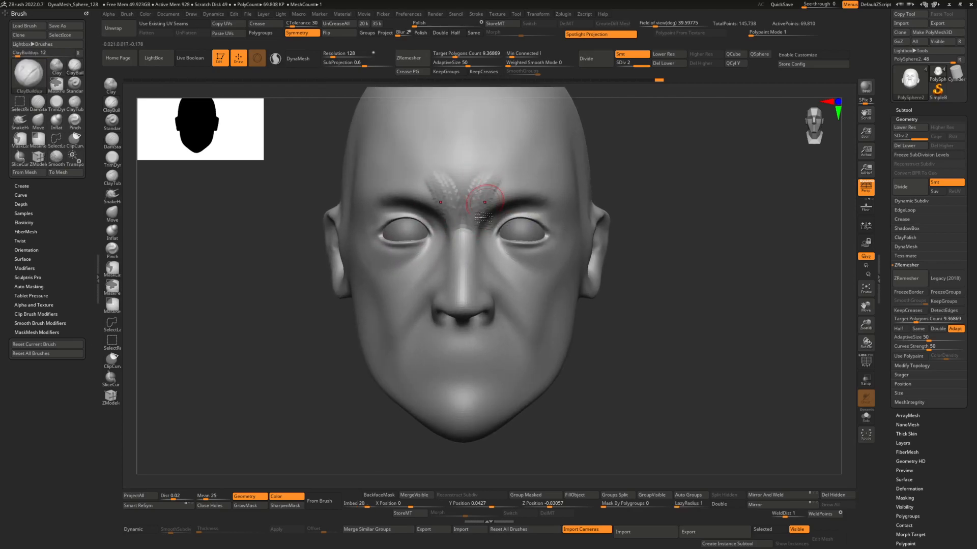
{"action": "key", "text": "shift"}
{"action": "right_click_drag", "start_coordinate": [521, 170], "coordinate": [486, 224]}
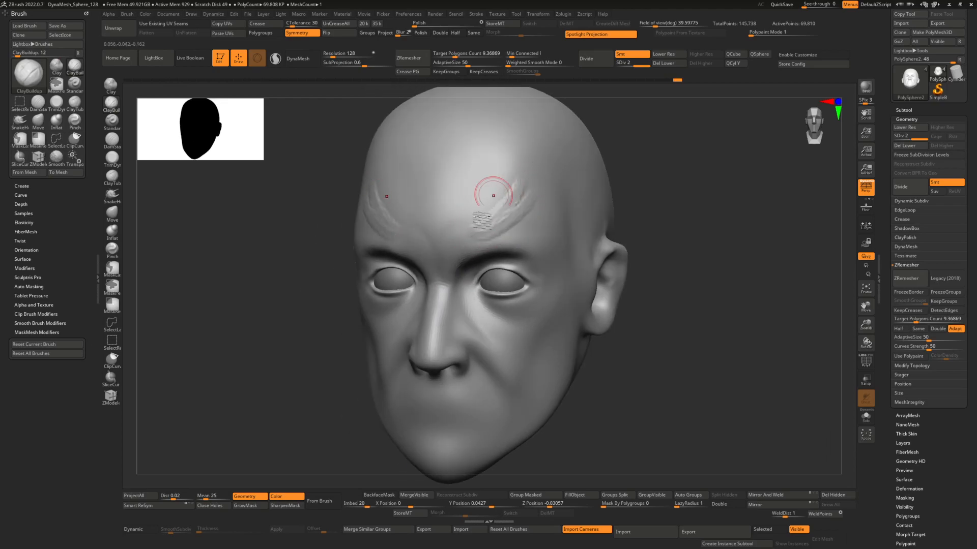
{"action": "left_click_drag", "start_coordinate": [484, 217], "coordinate": [518, 197], "text": "shift"}
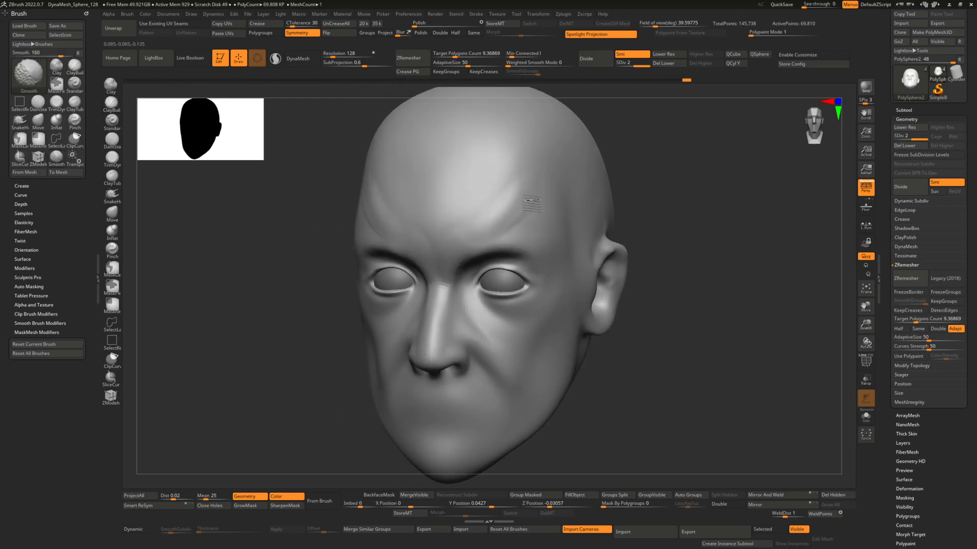
Step: Build up the area around the mouth from the nostrils down to the chin with the ClayBuildup brush
{"action": "mouse_move", "coordinate": [471, 306]}
{"action": "right_mouse_down", "text": "alt"}
{"action": "mouse_move", "coordinate": [464, 239]}
{"action": "mouse_move", "coordinate": [422, 234]}
{"action": "right_mouse_up", "text": "alt"}
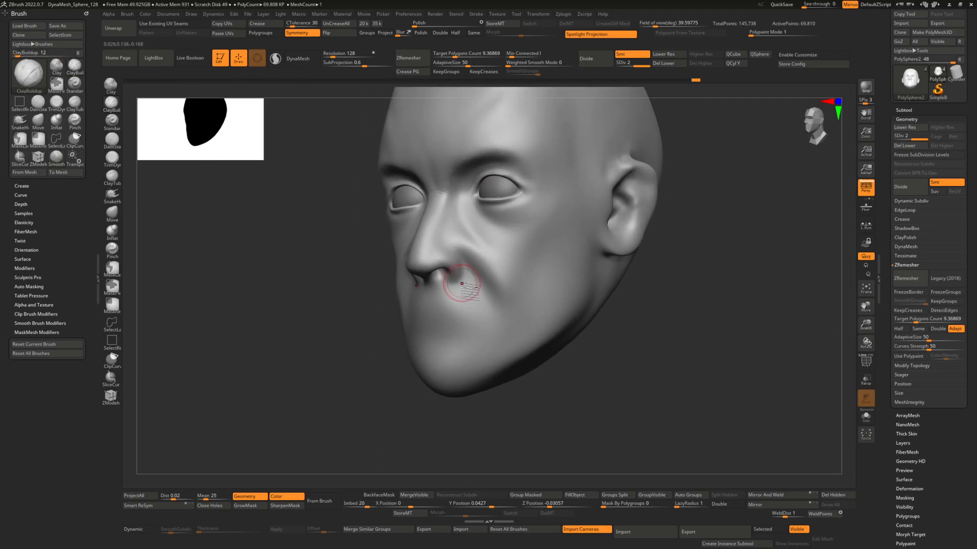
{"action": "mouse_move", "coordinate": [469, 269]}
{"action": "left_mouse_down"}
{"action": "mouse_move", "coordinate": [496, 303]}
{"action": "mouse_move", "coordinate": [504, 341]}
{"action": "mouse_move", "coordinate": [474, 338]}
{"action": "mouse_move", "coordinate": [478, 356]}
{"action": "mouse_move", "coordinate": [487, 337]}
{"action": "mouse_move", "coordinate": [501, 337]}
{"action": "mouse_move", "coordinate": [496, 348]}
{"action": "left_mouse_up"}
{"action": "key", "text": "space"}
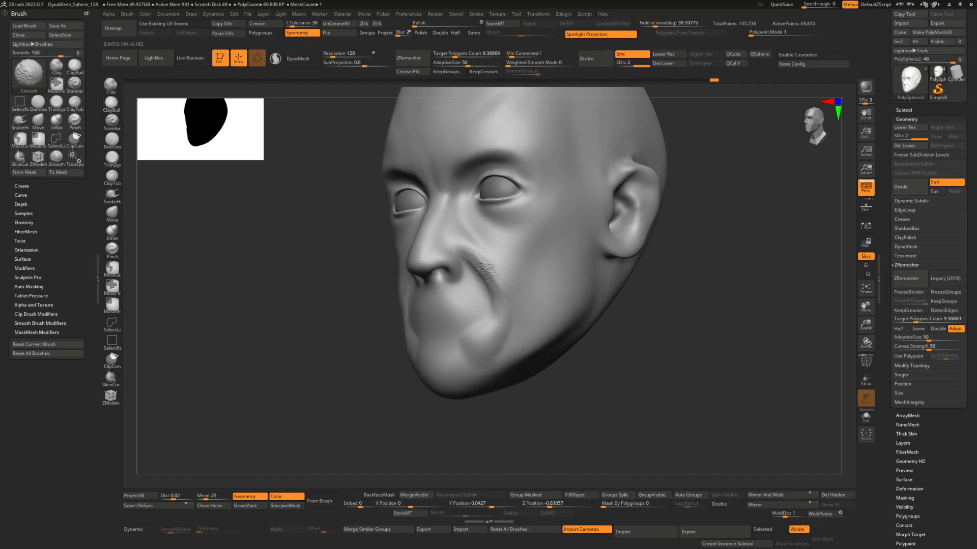
Step: Fill out the cheekbones below the outer eyes with ClayBuildup strokes and smooth them
{"action": "right_click_drag", "start_coordinate": [516, 301], "coordinate": [547, 233]}
{"action": "mouse_move", "coordinate": [548, 233]}
{"action": "left_mouse_down"}
{"action": "mouse_move", "coordinate": [534, 222]}
{"action": "mouse_move", "coordinate": [522, 250]}
{"action": "mouse_move", "coordinate": [537, 264]}
{"action": "mouse_move", "coordinate": [536, 229]}
{"action": "mouse_move", "coordinate": [552, 246]}
{"action": "left_mouse_up"}
{"action": "key", "text": "shift"}
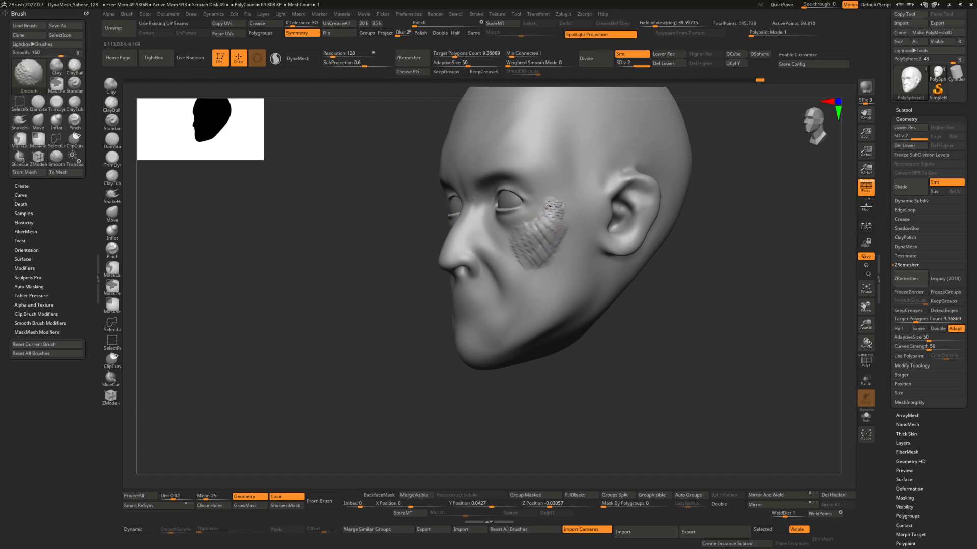
{"action": "left_click_drag", "start_coordinate": [570, 232], "coordinate": [545, 250], "text": "shift"}
{"action": "mouse_move", "coordinate": [545, 249]}
{"action": "right_mouse_down", "text": "shift"}
{"action": "mouse_move", "coordinate": [593, 223]}
{"action": "mouse_move", "coordinate": [557, 245]}
{"action": "right_mouse_up", "text": "shift"}
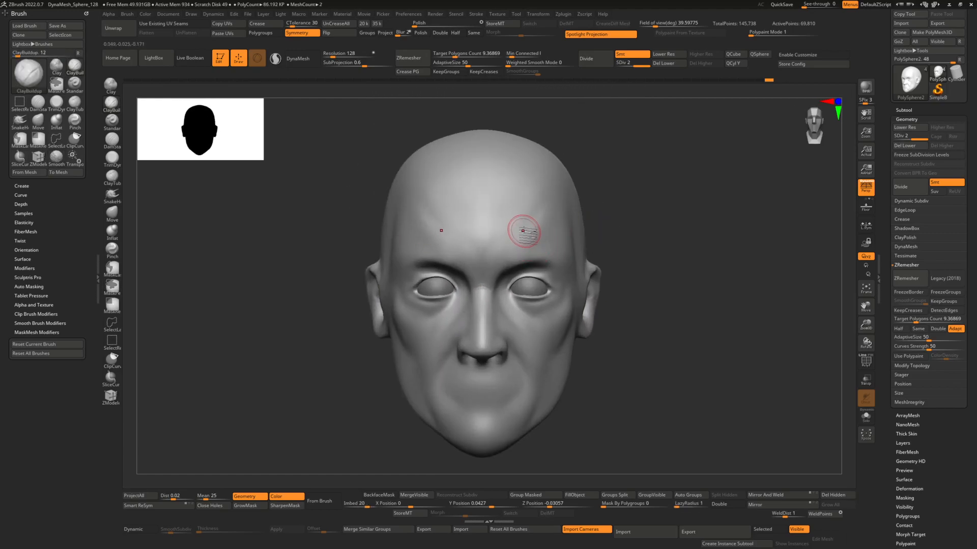
Step: Refine the forms around the eyes with a resized brush and smooth the transition toward the cheek
{"action": "mouse_move", "coordinate": [523, 229]}
{"action": "right_mouse_down", "text": "alt"}
{"action": "mouse_move", "coordinate": [463, 269]}
{"action": "mouse_move", "coordinate": [491, 235]}
{"action": "mouse_move", "coordinate": [447, 273]}
{"action": "mouse_move", "coordinate": [458, 266]}
{"action": "right_mouse_up", "text": "alt"}
{"action": "key", "text": "space"}
{"action": "mouse_move", "coordinate": [442, 273]}
{"action": "left_mouse_down"}
{"action": "mouse_move", "coordinate": [409, 306]}
{"action": "mouse_move", "coordinate": [478, 265]}
{"action": "mouse_move", "coordinate": [426, 290]}
{"action": "mouse_move", "coordinate": [428, 277]}
{"action": "mouse_move", "coordinate": [511, 257]}
{"action": "left_mouse_up"}
{"action": "left_click_drag", "start_coordinate": [446, 268], "coordinate": [411, 312], "text": "shift"}
Step: Smooth the mesh where the upper ear meets the head at subdivision level 1, then return to level 2
{"action": "mouse_move", "coordinate": [599, 257]}
{"action": "right_mouse_down"}
{"action": "mouse_move", "coordinate": [549, 254]}
{"action": "mouse_move", "coordinate": [542, 275]}
{"action": "mouse_move", "coordinate": [527, 256]}
{"action": "mouse_move", "coordinate": [513, 269]}
{"action": "mouse_move", "coordinate": [664, 226]}
{"action": "mouse_move", "coordinate": [637, 234]}
{"action": "mouse_move", "coordinate": [693, 232]}
{"action": "right_mouse_up"}
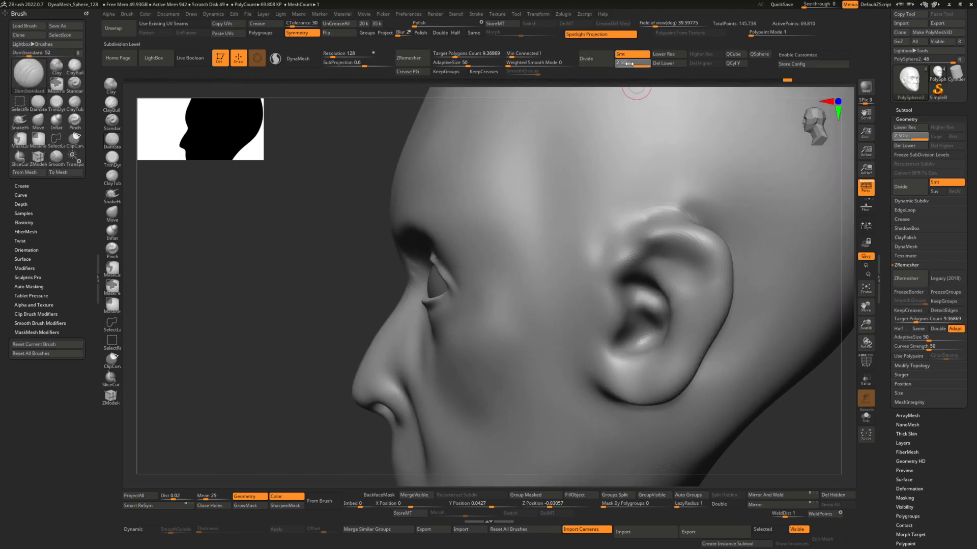
{"action": "left_click_drag", "start_coordinate": [630, 64], "coordinate": [617, 64]}
{"action": "mouse_move", "coordinate": [645, 250]}
{"action": "right_mouse_down"}
{"action": "mouse_move", "coordinate": [769, 228]}
{"action": "mouse_move", "coordinate": [804, 191]}
{"action": "right_mouse_up"}
{"action": "key", "text": "shift+f"}
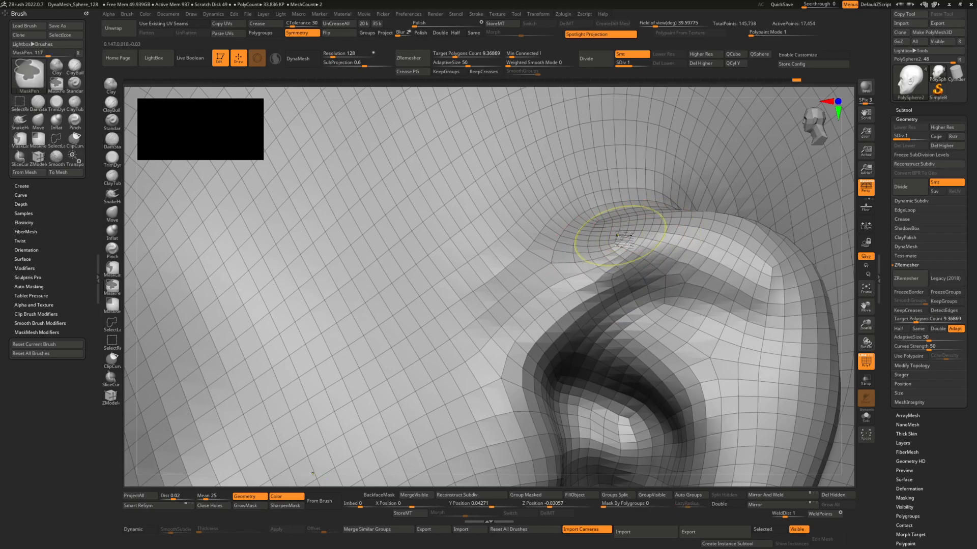
{"action": "right_click_drag", "start_coordinate": [647, 239], "coordinate": [583, 251]}
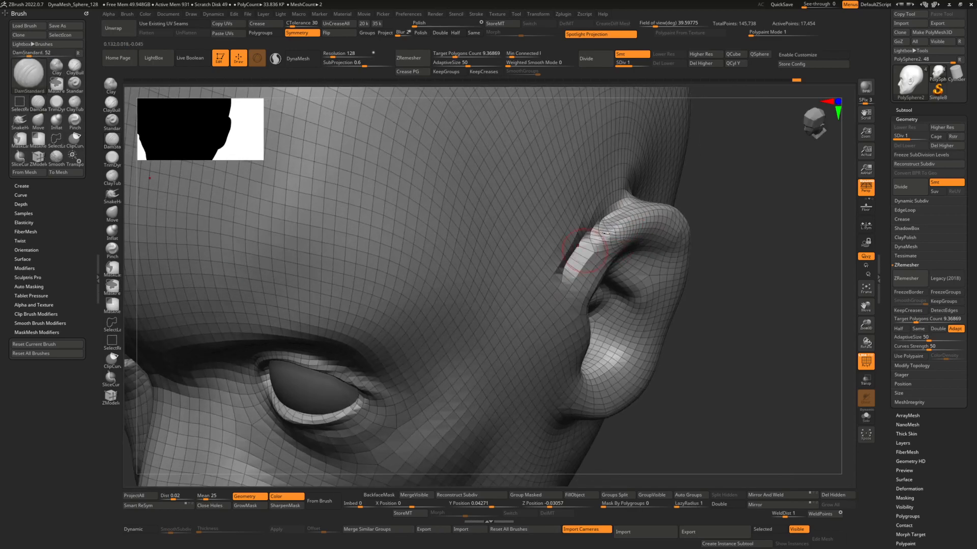
{"action": "left_click_drag", "start_coordinate": [575, 261], "coordinate": [603, 235], "text": "shift"}
{"action": "mouse_move", "coordinate": [620, 223]}
{"action": "right_mouse_down"}
{"action": "mouse_move", "coordinate": [619, 214]}
{"action": "mouse_move", "coordinate": [580, 227]}
{"action": "mouse_move", "coordinate": [639, 212]}
{"action": "mouse_move", "coordinate": [621, 253]}
{"action": "right_mouse_up"}
{"action": "key", "text": "shift+f"}
{"action": "left_click", "coordinate": [648, 63]}
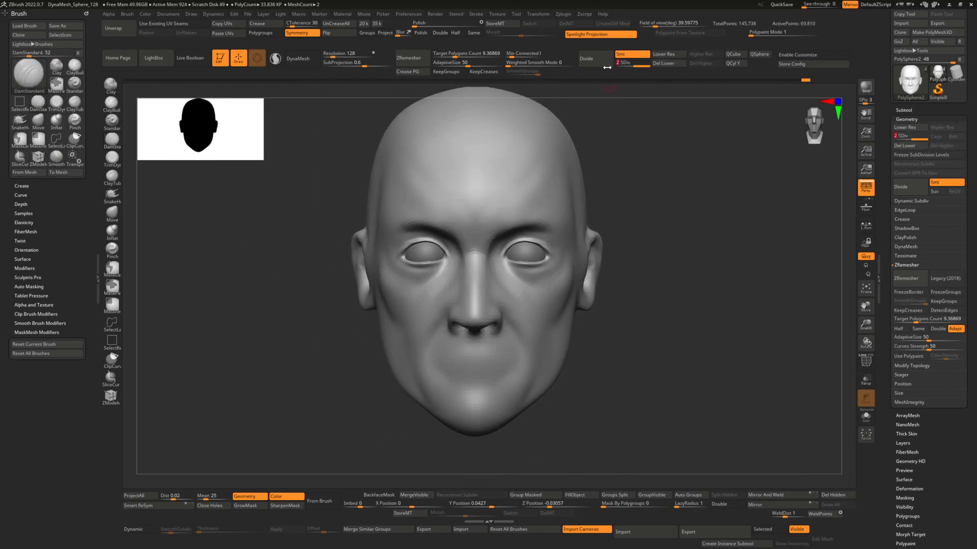
Step: Divide the head to subdivision level 3 and build up the ear's outer rim with the ClayBuildup brush
{"action": "mouse_move", "coordinate": [619, 153]}
{"action": "right_mouse_down"}
{"action": "mouse_move", "coordinate": [570, 233]}
{"action": "mouse_move", "coordinate": [603, 230]}
{"action": "right_mouse_up"}
{"action": "mouse_move", "coordinate": [603, 230]}
{"action": "right_mouse_down"}
{"action": "mouse_move", "coordinate": [591, 229]}
{"action": "mouse_move", "coordinate": [587, 246]}
{"action": "right_mouse_up"}
{"action": "key", "text": "b"}
{"action": "key", "text": "c"}
{"action": "key", "text": "b"}
{"action": "mouse_move", "coordinate": [581, 249]}
{"action": "left_mouse_down"}
{"action": "mouse_move", "coordinate": [618, 298]}
{"action": "mouse_move", "coordinate": [596, 360]}
{"action": "mouse_move", "coordinate": [529, 366]}
{"action": "left_mouse_up"}
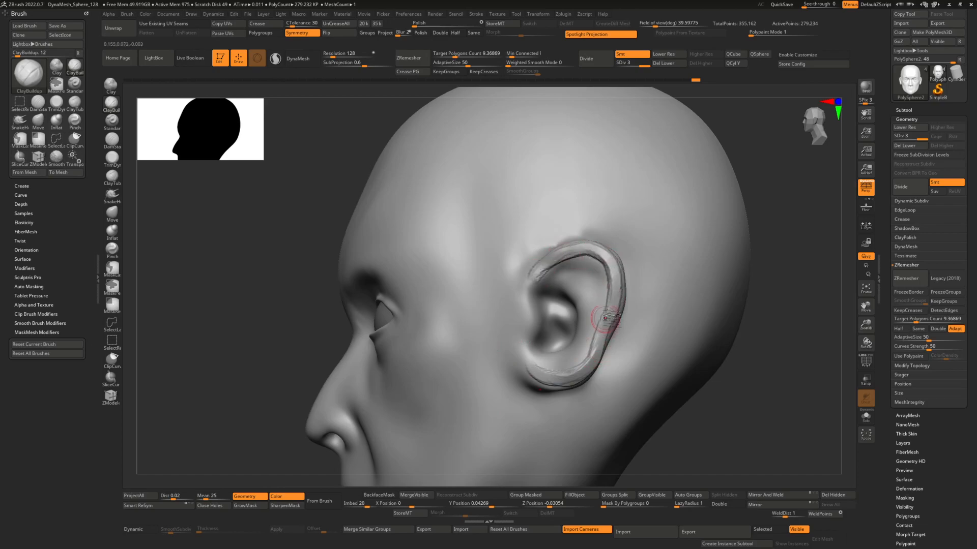
Step: Tighten the ear's outer rim with the Pinch brush and smooth its upper part
{"action": "key", "text": "b"}
{"action": "key", "text": "p"}
{"action": "key", "text": "i"}
{"action": "left_click_drag", "start_coordinate": [529, 362], "coordinate": [577, 383]}
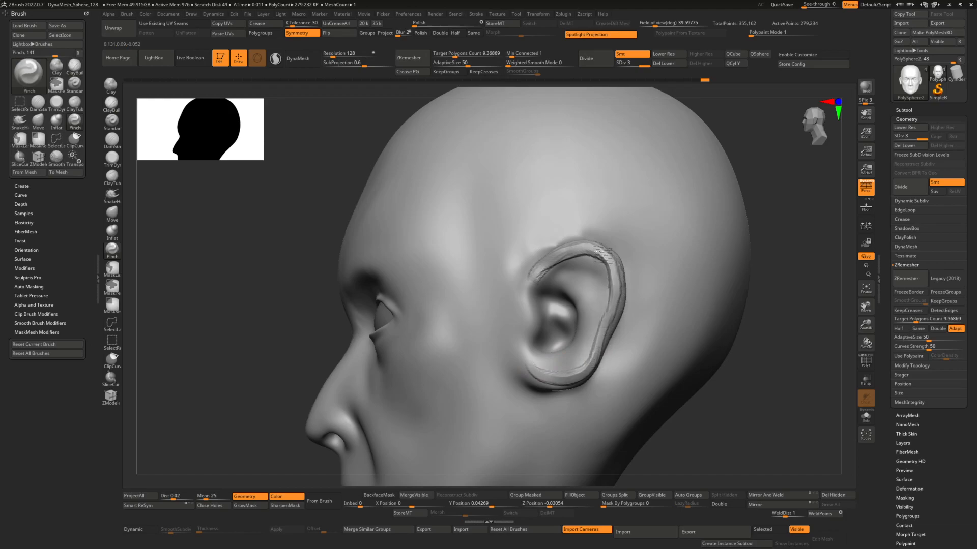
{"action": "key", "text": "shift"}
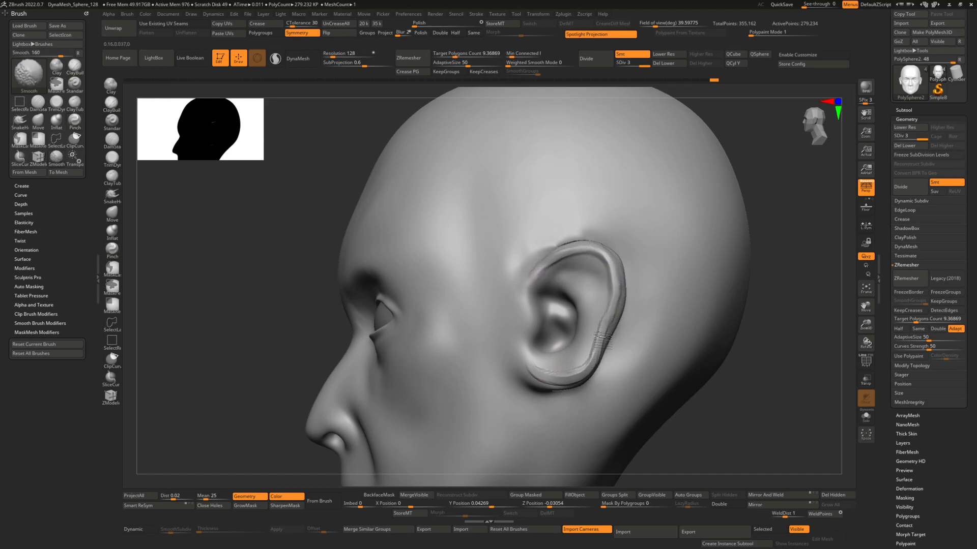
{"action": "mouse_move", "coordinate": [547, 267]}
{"action": "left_mouse_down"}
{"action": "mouse_move", "coordinate": [636, 262]}
{"action": "mouse_move", "coordinate": [578, 257]}
{"action": "left_mouse_up"}
Step: Define the crease along the upper ear rim with the DamStandard brush
{"action": "key", "text": "b"}
{"action": "key", "text": "d"}
{"action": "key", "text": "s"}
{"action": "right_click_drag", "start_coordinate": [582, 253], "coordinate": [578, 280]}
{"action": "mouse_move", "coordinate": [598, 234]}
{"action": "left_mouse_down"}
{"action": "mouse_move", "coordinate": [548, 290]}
{"action": "mouse_move", "coordinate": [559, 273]}
{"action": "left_mouse_up"}
{"action": "mouse_move", "coordinate": [585, 216]}
{"action": "right_mouse_down"}
{"action": "mouse_move", "coordinate": [596, 243]}
{"action": "mouse_move", "coordinate": [622, 228]}
{"action": "mouse_move", "coordinate": [616, 203]}
{"action": "mouse_move", "coordinate": [631, 163]}
{"action": "right_mouse_up"}
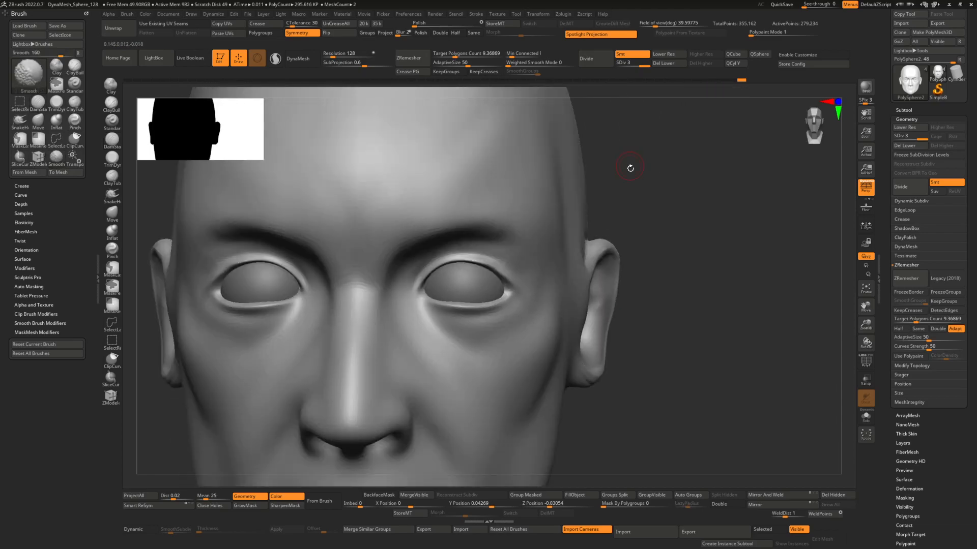
{"action": "key", "text": "f"}
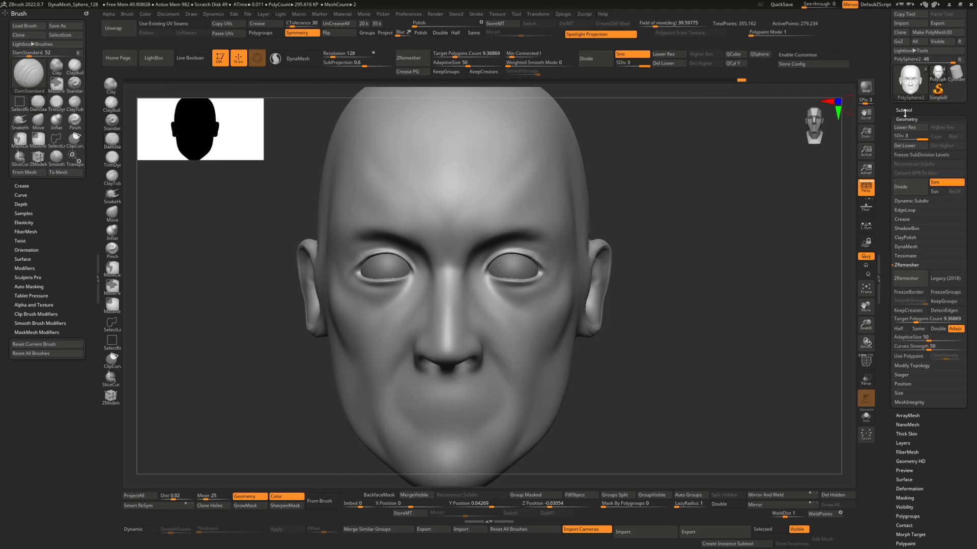
Step: Duplicate the head subtool and set the subtool list's visible count to 8
{"action": "left_click", "coordinate": [904, 110]}
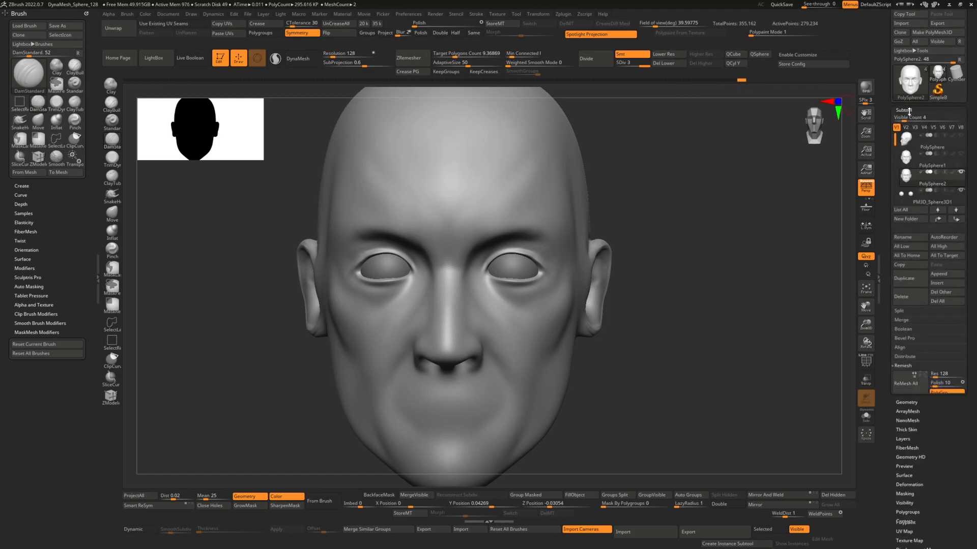
{"action": "left_click", "coordinate": [905, 278]}
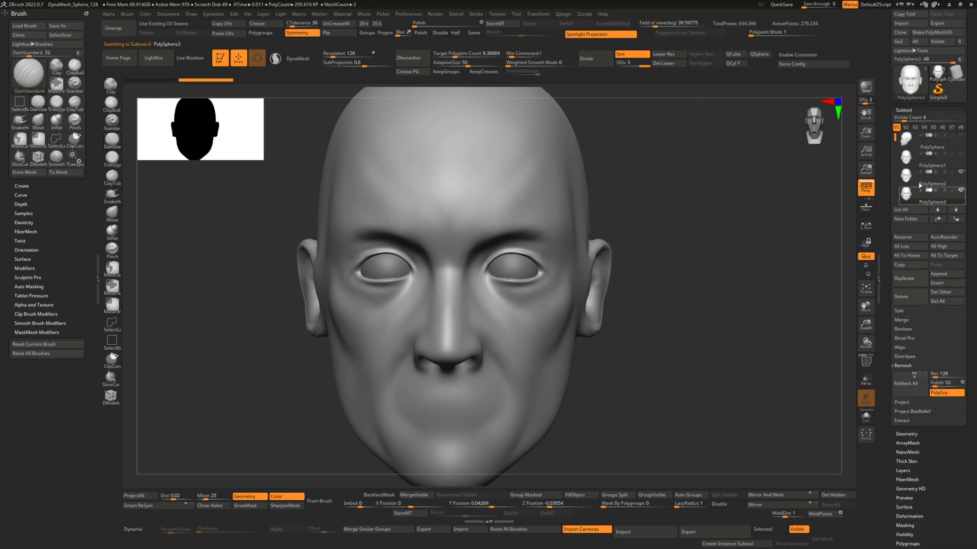
{"action": "left_click_drag", "start_coordinate": [895, 138], "coordinate": [916, 118]}
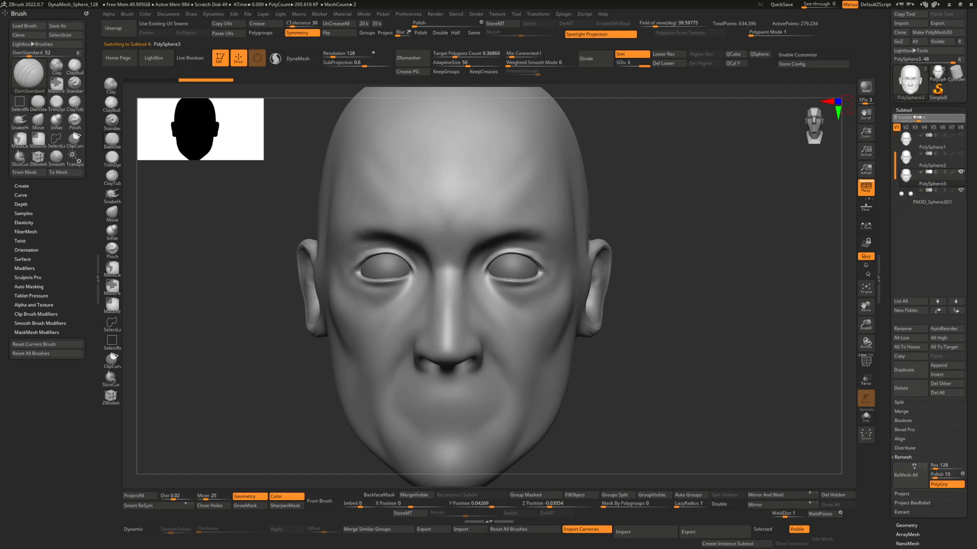
Step: Delete the duplicate's lower subdivision levels and ZRemesh it with a target polygon count of 16.26825
{"action": "left_click", "coordinate": [674, 64]}
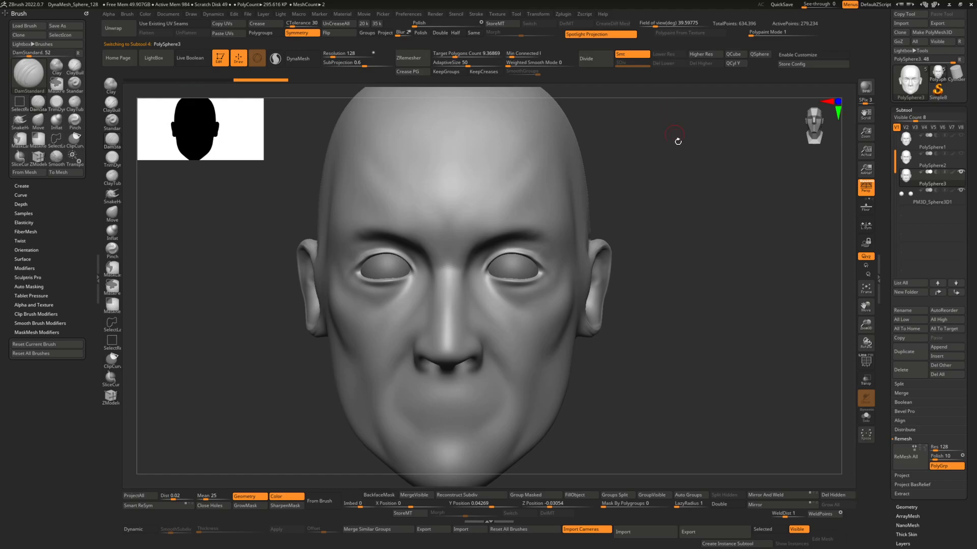
{"action": "right_click_drag", "start_coordinate": [667, 240], "coordinate": [660, 240], "text": "ctrl"}
{"action": "left_click_drag", "start_coordinate": [455, 54], "coordinate": [459, 55]}
{"action": "left_click", "coordinate": [408, 58]}
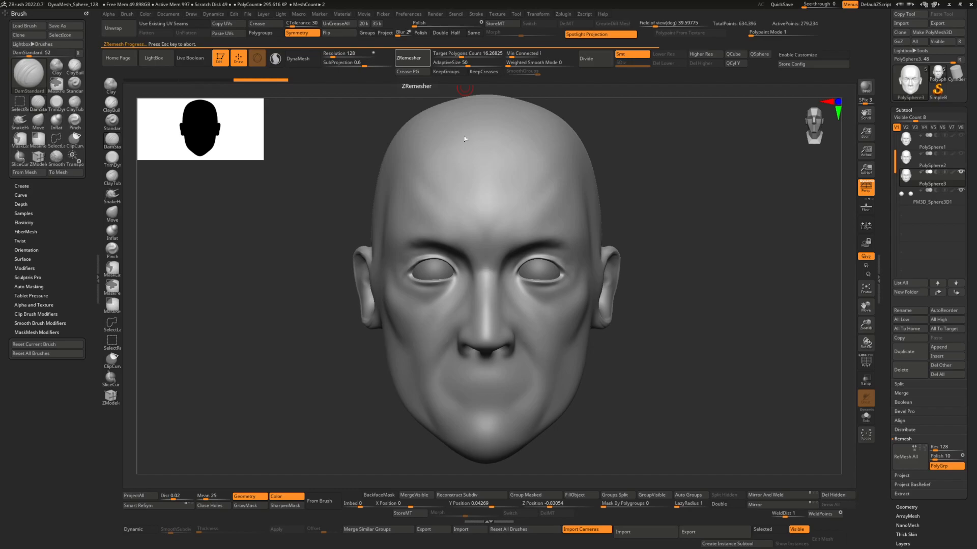
Step: Show the new mesh's wireframe and smooth the ear's surface from the upper rim down toward the lobe
{"action": "left_click_drag", "start_coordinate": [702, 208], "coordinate": [608, 212]}
{"action": "mouse_move", "coordinate": [608, 212]}
{"action": "right_mouse_down", "text": "ctrl"}
{"action": "mouse_move", "coordinate": [694, 226]}
{"action": "mouse_move", "coordinate": [586, 303]}
{"action": "mouse_move", "coordinate": [601, 284]}
{"action": "mouse_move", "coordinate": [602, 300]}
{"action": "right_mouse_up", "text": "ctrl"}
{"action": "key", "text": "shift+f"}
{"action": "key", "text": "shift"}
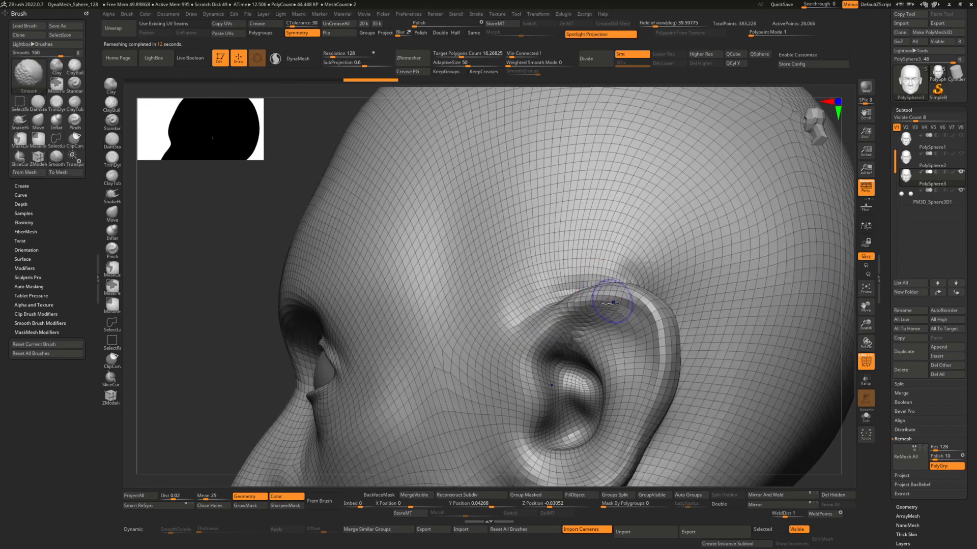
{"action": "mouse_move", "coordinate": [545, 313]}
{"action": "right_mouse_down"}
{"action": "mouse_move", "coordinate": [589, 309]}
{"action": "mouse_move", "coordinate": [576, 297]}
{"action": "right_mouse_up"}
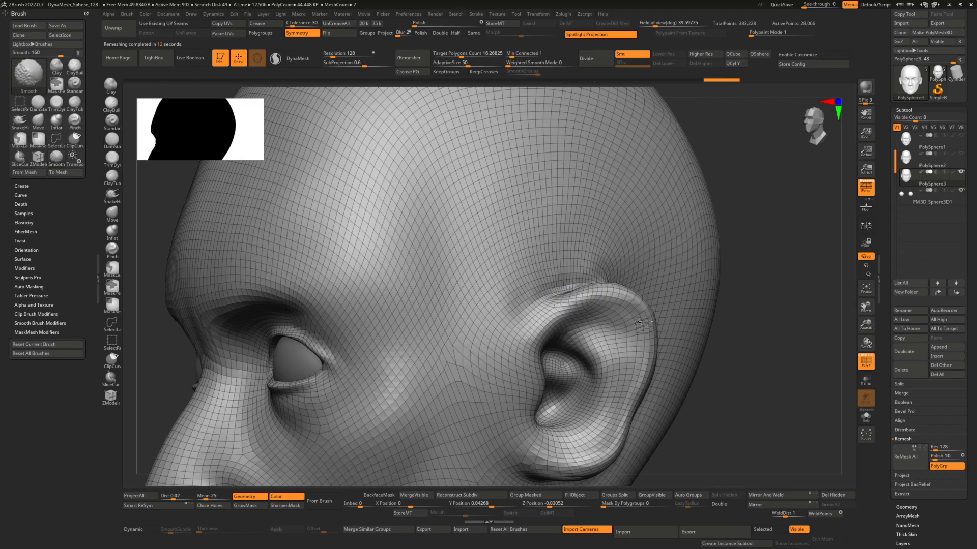
{"action": "right_click_drag", "start_coordinate": [630, 321], "coordinate": [590, 325]}
{"action": "left_click_drag", "start_coordinate": [596, 311], "coordinate": [556, 386], "text": "shift"}
Step: Build up the front of the upper ear rim with the ClayBuildup brush and smooth it into the head
{"action": "key", "text": "b"}
{"action": "key", "text": "c"}
{"action": "key", "text": "b"}
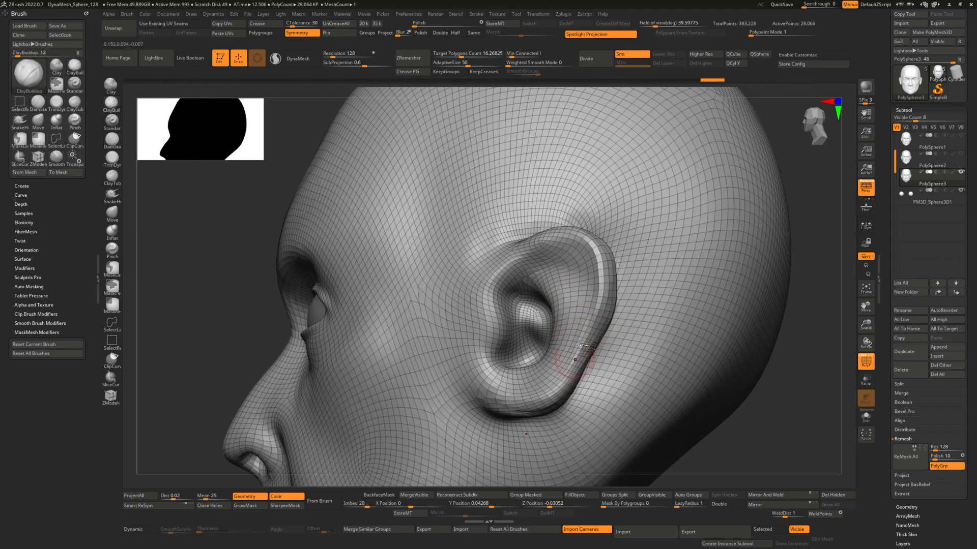
{"action": "right_click_drag", "start_coordinate": [562, 366], "coordinate": [549, 254]}
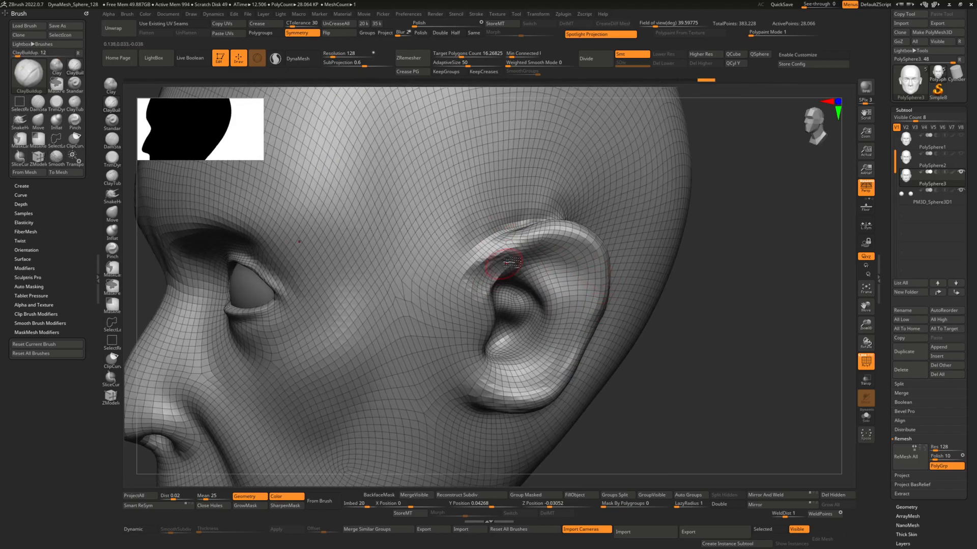
{"action": "right_click_drag", "start_coordinate": [532, 230], "coordinate": [520, 240]}
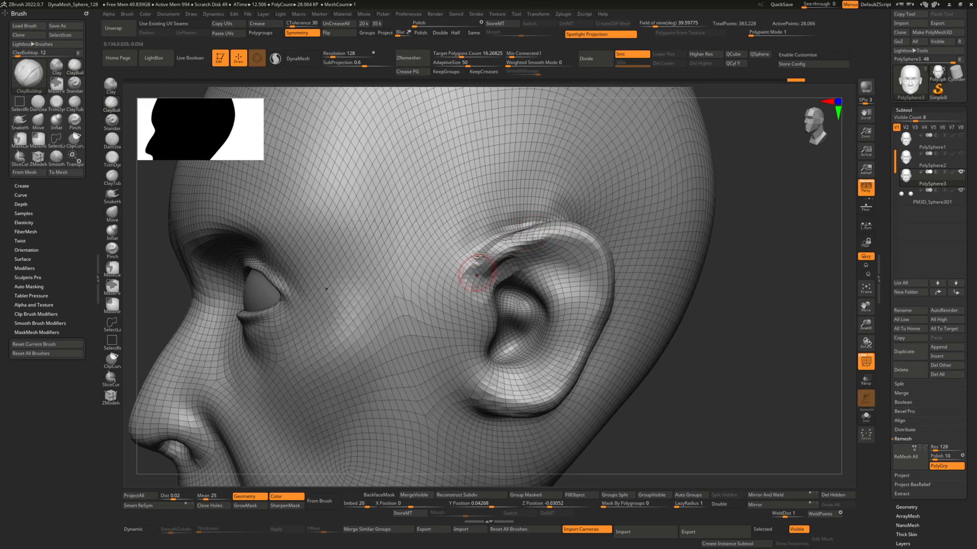
{"action": "key", "text": "shift"}
{"action": "right_click_drag", "start_coordinate": [468, 287], "coordinate": [507, 235]}
Step: Pinch the front edge of the upper ear rim to sharpen it
{"action": "key", "text": "b"}
{"action": "key", "text": "p"}
{"action": "key", "text": "i"}
{"action": "left_click_drag", "start_coordinate": [532, 234], "coordinate": [513, 245]}
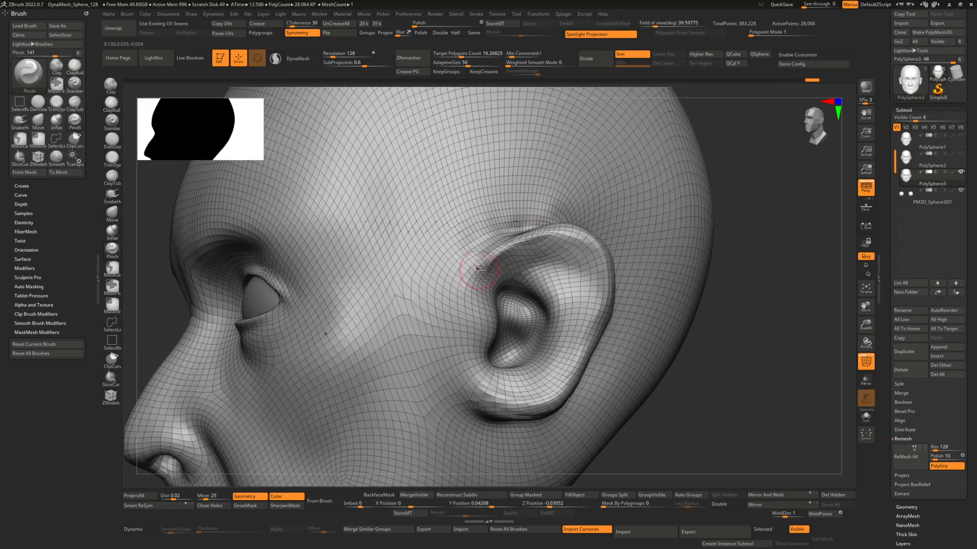
Step: Carve a crease under the front of the upper ear rim with the DamStandard brush and ZRemesh the head
{"action": "key", "text": "b"}
{"action": "key", "text": "d"}
{"action": "key", "text": "s"}
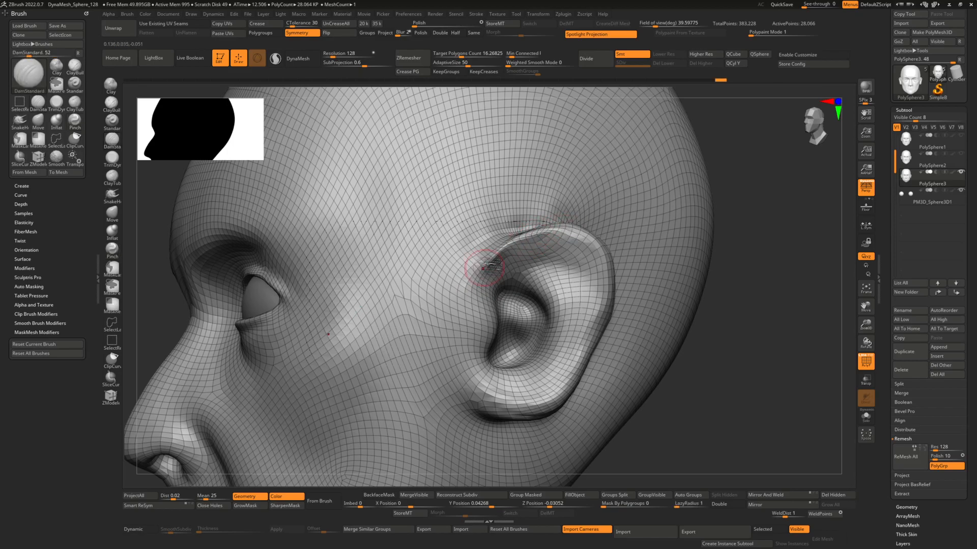
{"action": "left_click_drag", "start_coordinate": [483, 280], "coordinate": [548, 247]}
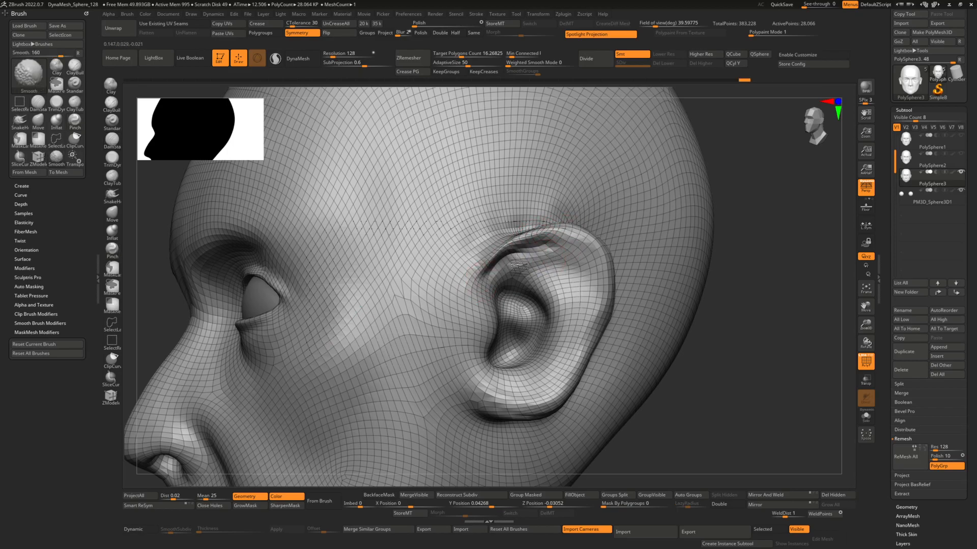
{"action": "right_click_drag", "start_coordinate": [518, 255], "coordinate": [518, 232]}
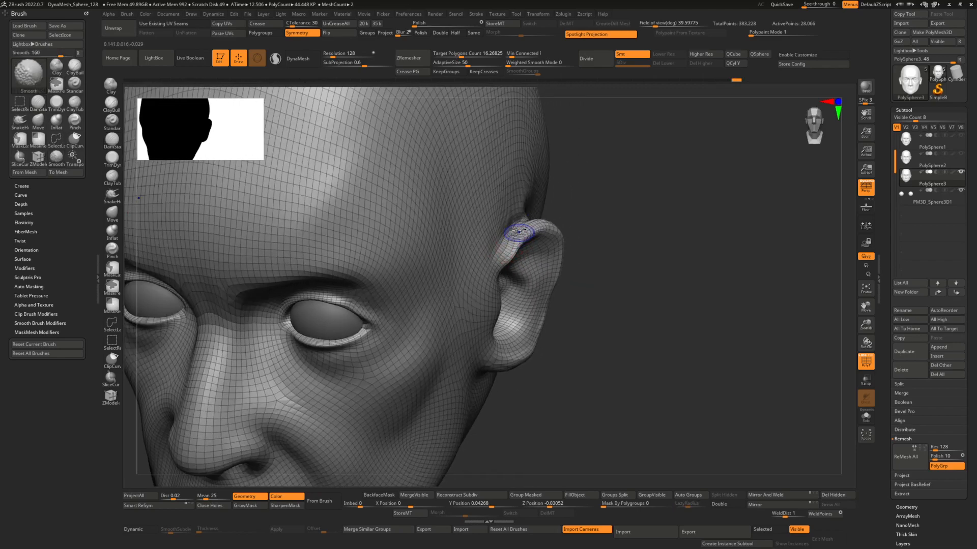
{"action": "left_click", "coordinate": [412, 58]}
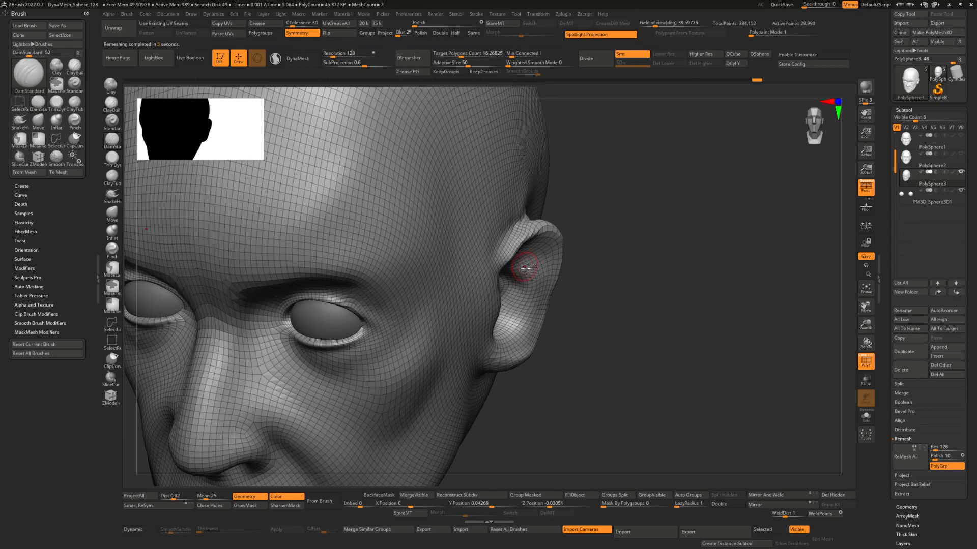
Step: Smooth the upper ear rim where it joins the head and ZRemesh the head again
{"action": "right_click_drag", "start_coordinate": [545, 229], "coordinate": [511, 234]}
{"action": "mouse_move", "coordinate": [518, 238]}
{"action": "left_mouse_down", "text": "shift"}
{"action": "mouse_move", "coordinate": [563, 229]}
{"action": "mouse_move", "coordinate": [486, 272]}
{"action": "left_mouse_up", "text": "shift"}
{"action": "mouse_move", "coordinate": [355, 305]}
{"action": "right_mouse_down"}
{"action": "mouse_move", "coordinate": [400, 291]}
{"action": "mouse_move", "coordinate": [464, 246]}
{"action": "right_mouse_up"}
{"action": "mouse_move", "coordinate": [464, 245]}
{"action": "left_mouse_down", "text": "shift"}
{"action": "mouse_move", "coordinate": [501, 262]}
{"action": "mouse_move", "coordinate": [469, 237]}
{"action": "mouse_move", "coordinate": [511, 267]}
{"action": "mouse_move", "coordinate": [508, 249]}
{"action": "left_mouse_up", "text": "shift"}
{"action": "mouse_move", "coordinate": [508, 249]}
{"action": "right_mouse_down", "text": "ctrl"}
{"action": "mouse_move", "coordinate": [473, 240]}
{"action": "mouse_move", "coordinate": [473, 269]}
{"action": "mouse_move", "coordinate": [442, 290]}
{"action": "mouse_move", "coordinate": [460, 322]}
{"action": "mouse_move", "coordinate": [450, 322]}
{"action": "right_mouse_up", "text": "ctrl"}
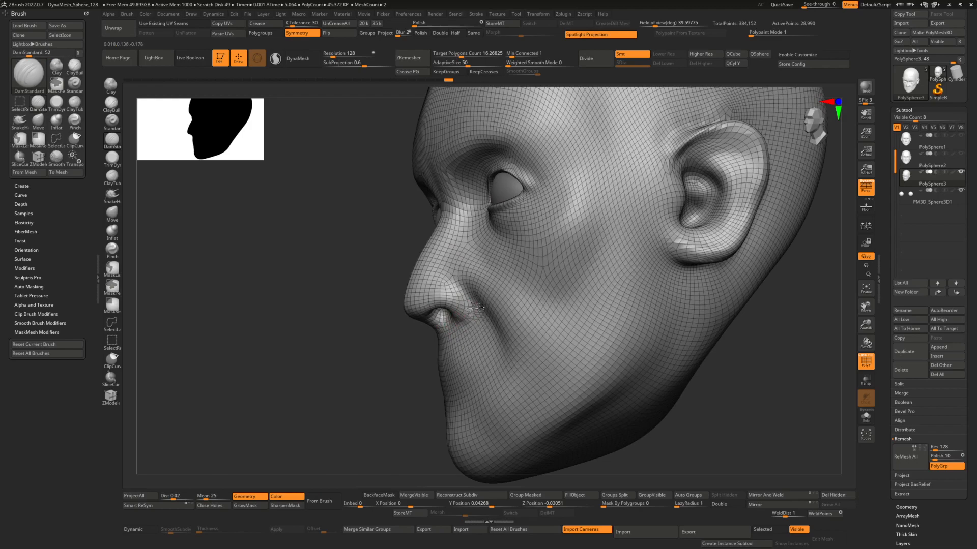
{"action": "mouse_move", "coordinate": [467, 272]}
{"action": "right_mouse_down"}
{"action": "mouse_move", "coordinate": [476, 270]}
{"action": "mouse_move", "coordinate": [450, 139]}
{"action": "mouse_move", "coordinate": [463, 145]}
{"action": "right_mouse_up"}
{"action": "left_click", "coordinate": [408, 57]}
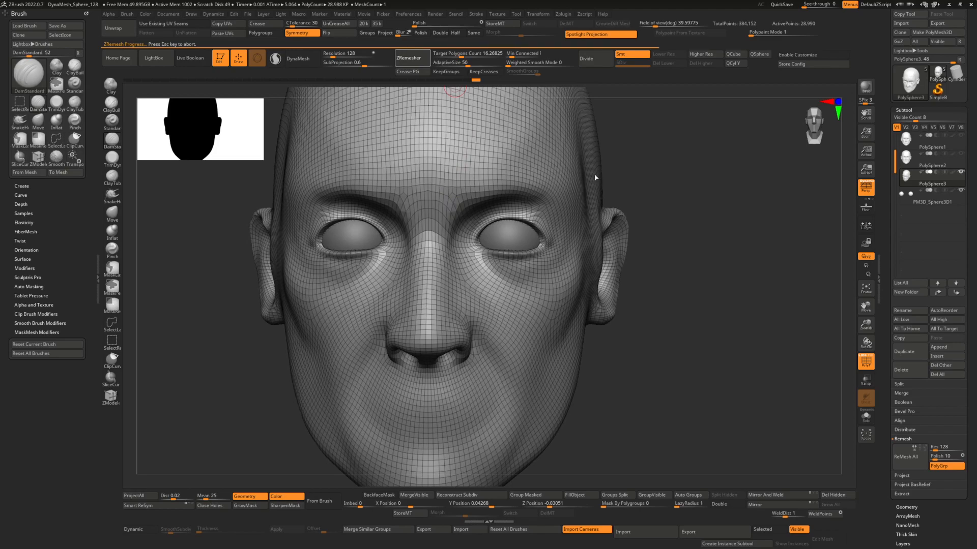
Step: Thicken the upper rim of the ear with the Inflat brush
{"action": "mouse_move", "coordinate": [638, 186]}
{"action": "right_mouse_down"}
{"action": "mouse_move", "coordinate": [646, 218]}
{"action": "mouse_move", "coordinate": [625, 230]}
{"action": "mouse_move", "coordinate": [643, 216]}
{"action": "right_mouse_up"}
{"action": "key", "text": "b"}
{"action": "key", "text": "i"}
{"action": "key", "text": "n"}
{"action": "key", "text": "space"}
{"action": "left_click_drag", "start_coordinate": [646, 222], "coordinate": [590, 229]}
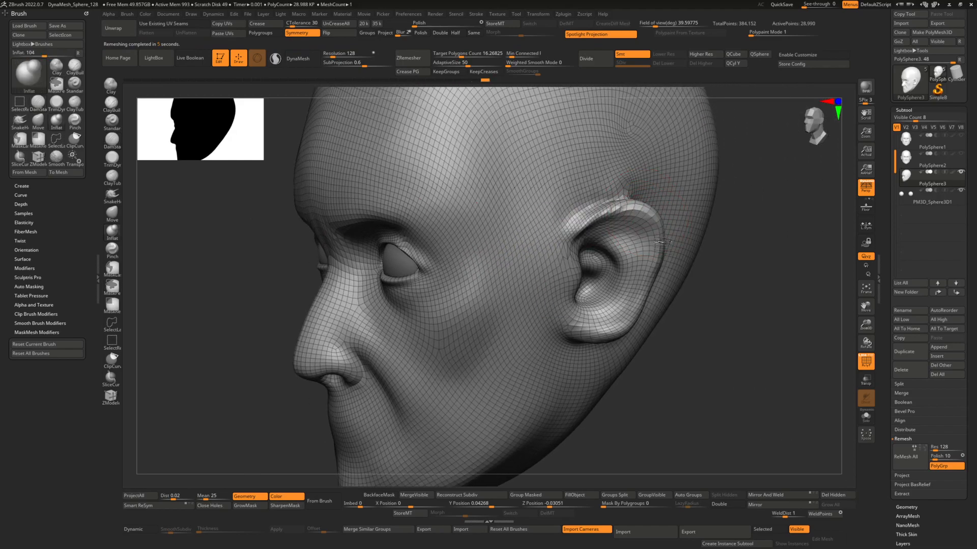
Step: ZRemesh the head with an adaptive size of 69 and smooth the top of the ear
{"action": "left_click_drag", "start_coordinate": [470, 62], "coordinate": [478, 61]}
{"action": "left_click", "coordinate": [409, 57]}
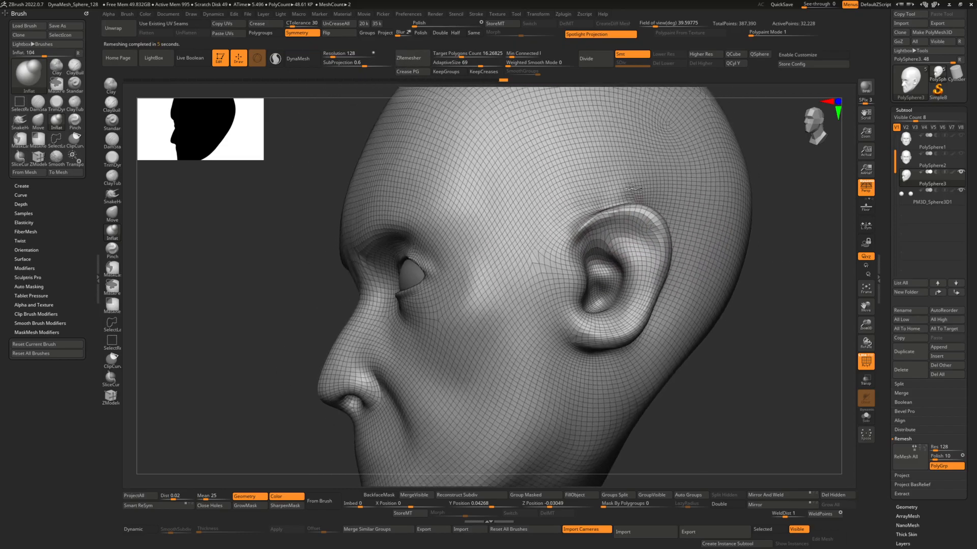
{"action": "right_click_drag", "start_coordinate": [632, 189], "coordinate": [654, 240]}
{"action": "right_click_drag", "start_coordinate": [617, 283], "coordinate": [429, 241]}
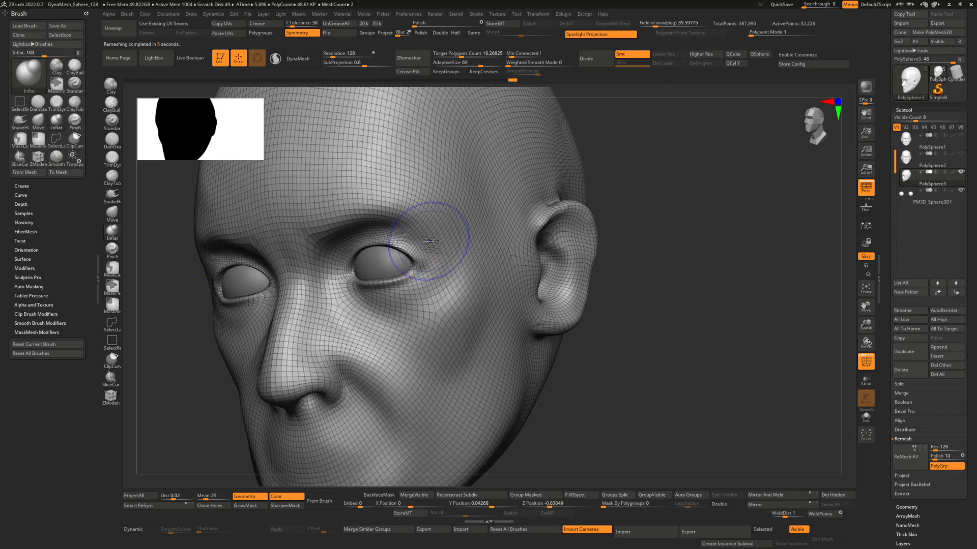
{"action": "mouse_move", "coordinate": [558, 203]}
{"action": "left_mouse_down", "text": "shift"}
{"action": "mouse_move", "coordinate": [557, 191]}
{"action": "mouse_move", "coordinate": [573, 209]}
{"action": "left_mouse_up", "text": "shift"}
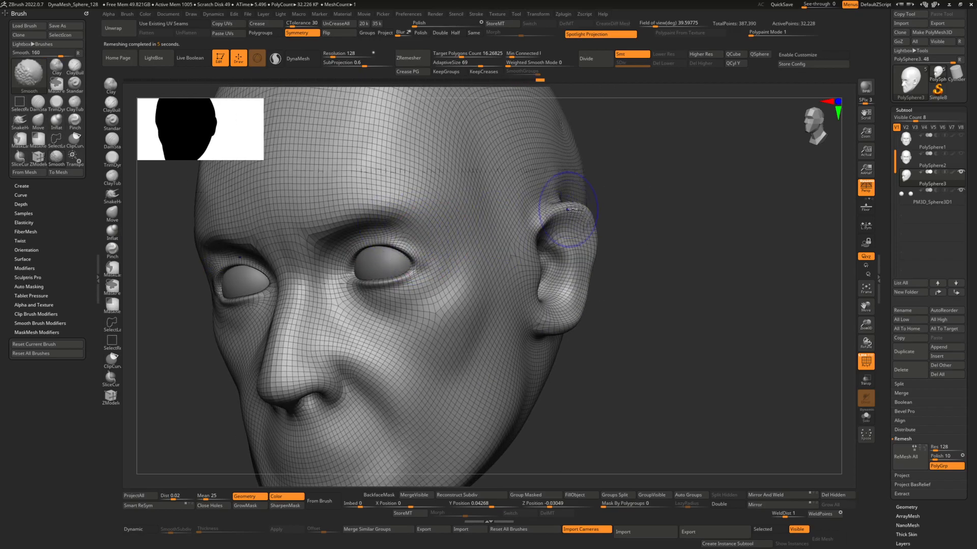
{"action": "right_click_drag", "start_coordinate": [534, 276], "coordinate": [588, 197]}
Step: Refine the ear's upper rim and inner fold with the Move, Inflat and DamStandard brushes
{"action": "key", "text": "b"}
{"action": "key", "text": "m"}
{"action": "key", "text": "v"}
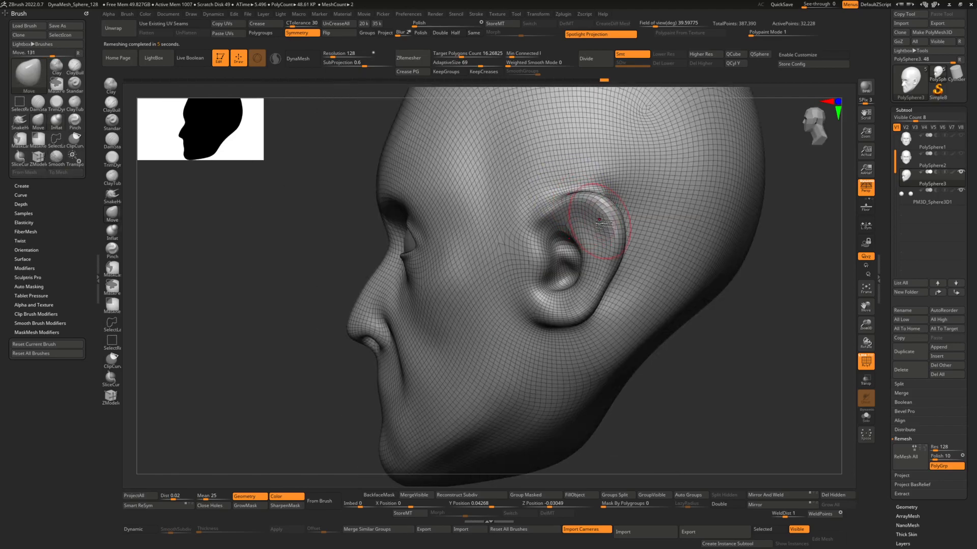
{"action": "key", "text": "b"}
{"action": "key", "text": "i"}
{"action": "key", "text": "n"}
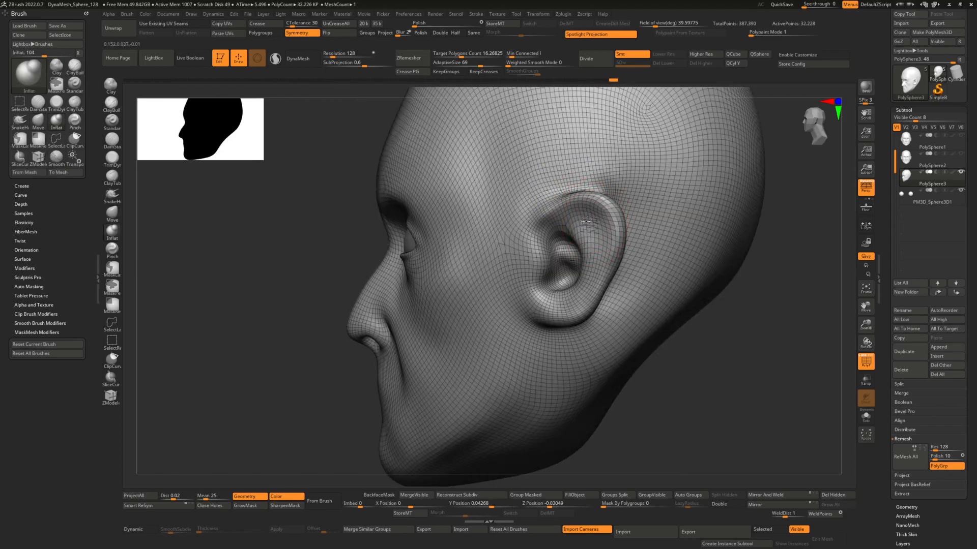
{"action": "key", "text": "b"}
{"action": "key", "text": "d"}
{"action": "key", "text": "s"}
{"action": "right_click_drag", "start_coordinate": [595, 219], "coordinate": [585, 244]}
{"action": "key", "text": "space"}
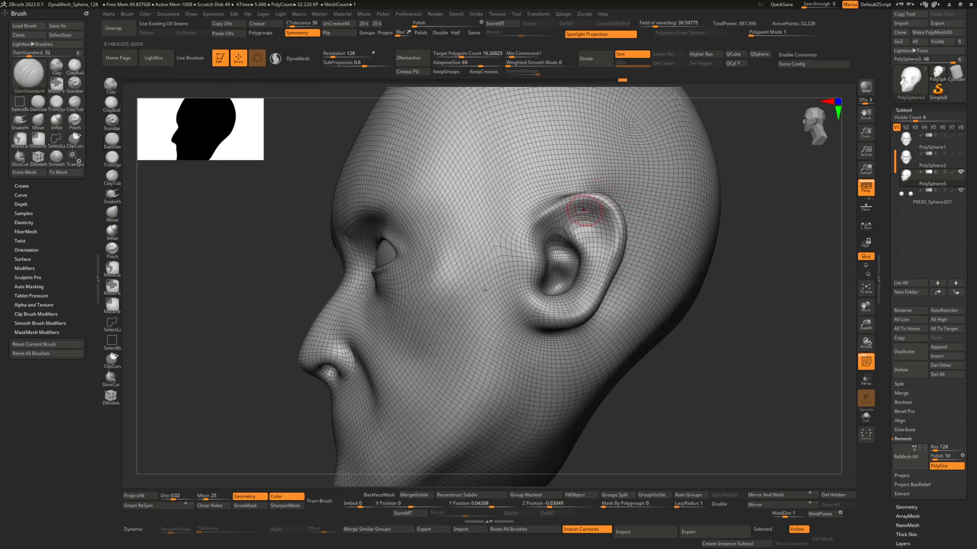
{"action": "key", "text": "b"}
{"action": "key", "text": "s"}
{"action": "key", "text": "m"}
{"action": "mouse_move", "coordinate": [593, 251]}
{"action": "right_mouse_down"}
{"action": "mouse_move", "coordinate": [502, 234]}
{"action": "mouse_move", "coordinate": [486, 250]}
{"action": "mouse_move", "coordinate": [495, 266]}
{"action": "right_mouse_up"}
{"action": "key", "text": "b"}
{"action": "key", "text": "d"}
{"action": "key", "text": "s"}
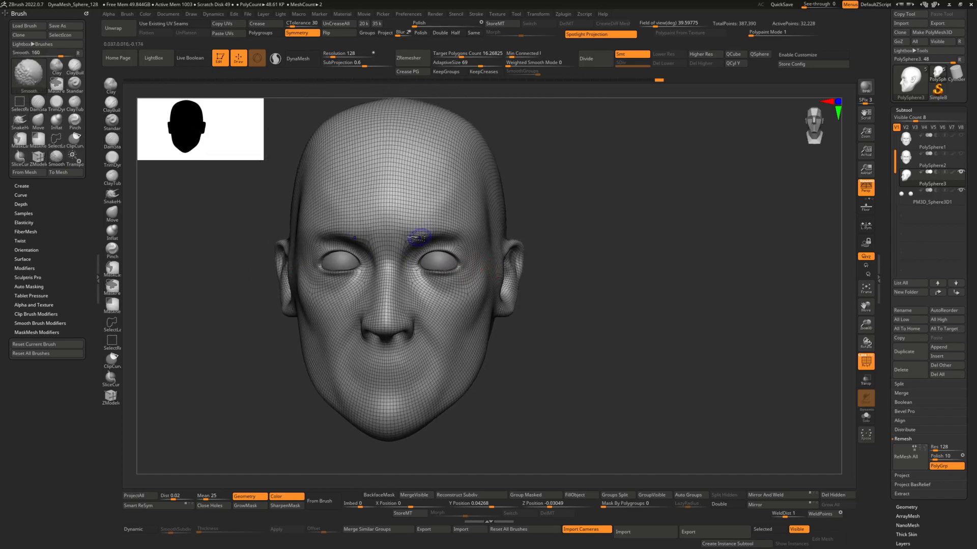
Step: ZRemesh the refined head at the same target polygon count and hide its wireframe
{"action": "mouse_move", "coordinate": [462, 228]}
{"action": "right_mouse_down", "text": "alt"}
{"action": "mouse_move", "coordinate": [501, 236]}
{"action": "mouse_move", "coordinate": [524, 205]}
{"action": "right_mouse_up", "text": "alt"}
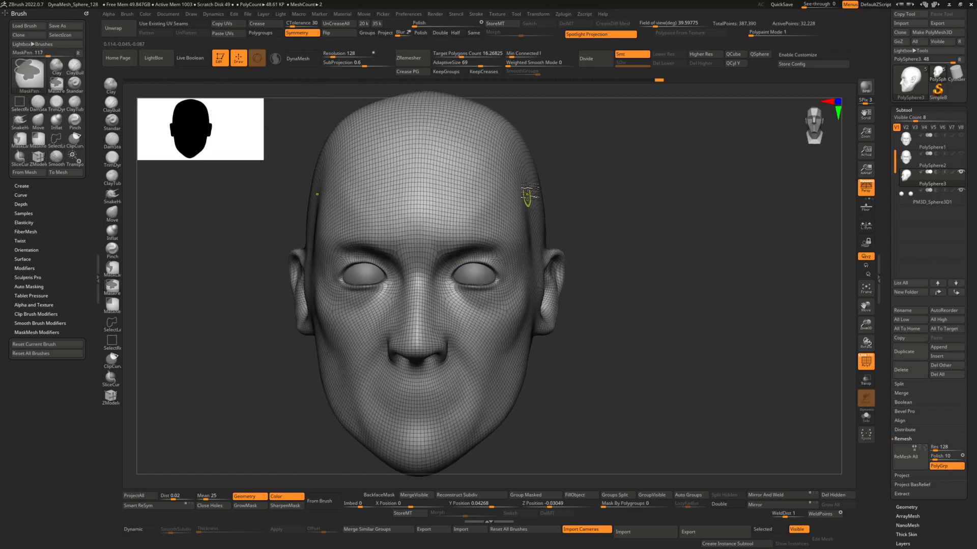
{"action": "left_click", "coordinate": [413, 63]}
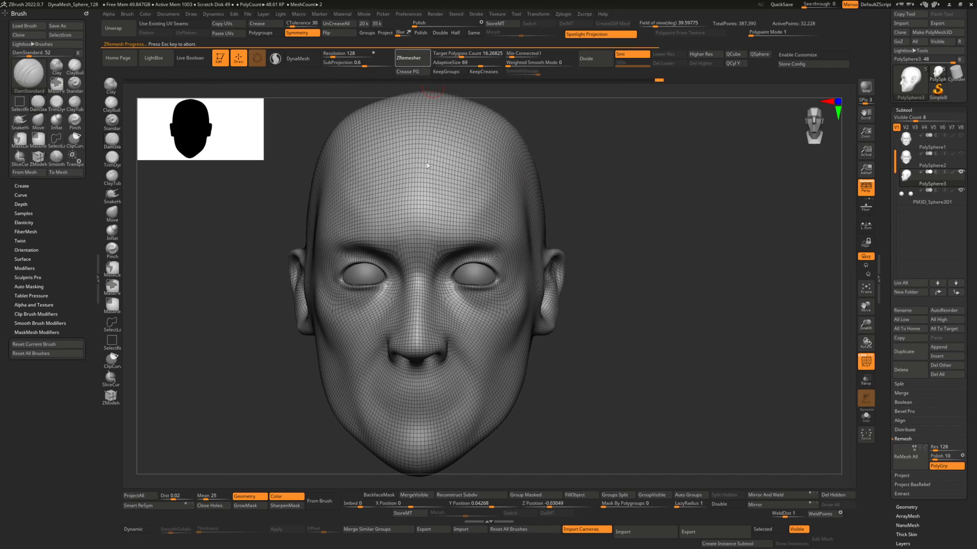
{"action": "right_click_drag", "start_coordinate": [509, 253], "coordinate": [640, 215]}
{"action": "key", "text": "shift+f"}
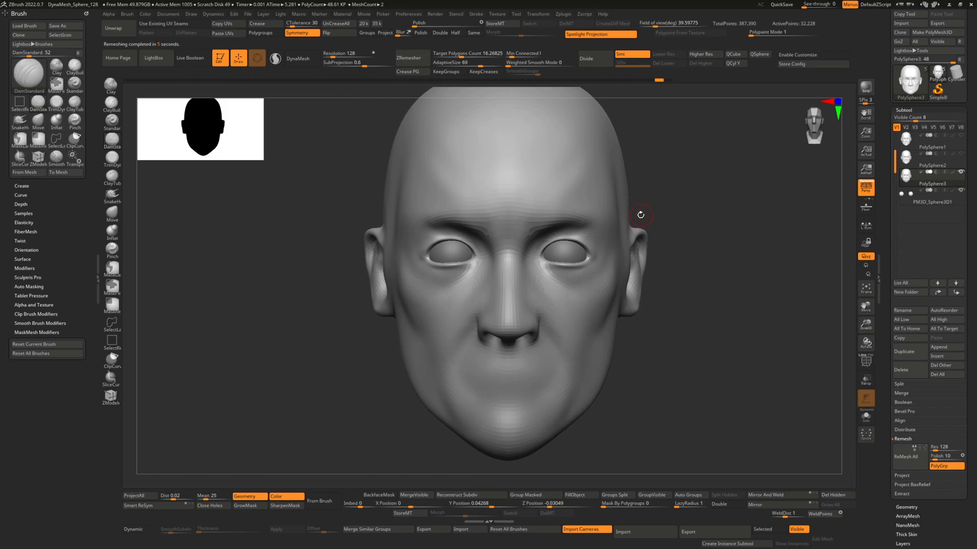
Step: Reorder the subtools so PolySphere3 sits above PolySphere2, and make both heads visible
{"action": "left_click", "coordinate": [931, 158]}
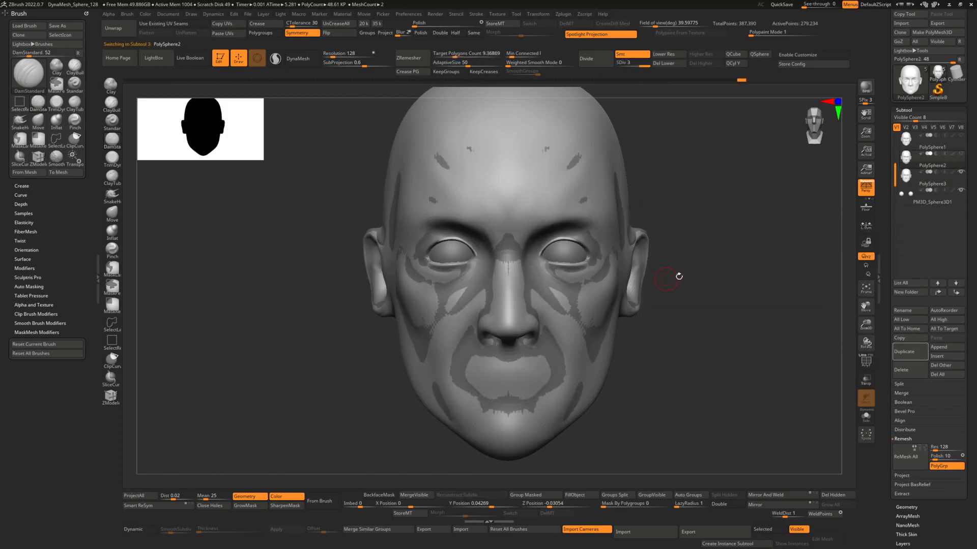
{"action": "key", "text": "shift+s"}
{"action": "key", "text": "alt+Down"}
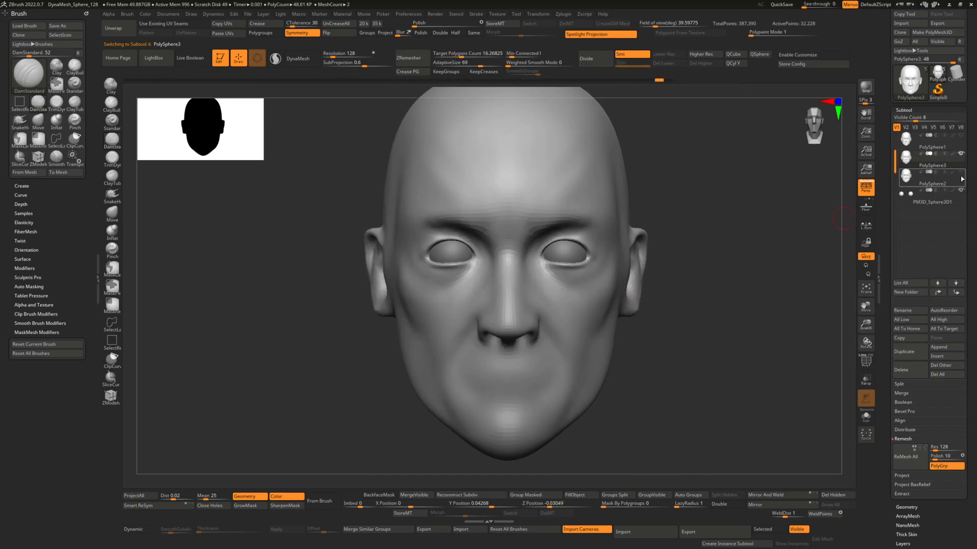
{"action": "mouse_move", "coordinate": [949, 180]}
{"action": "left_click", "coordinate": [961, 189]}
Step: Isolate PolySphere3 and divide it twice to reach subdivision level 3
{"action": "left_click_drag", "start_coordinate": [709, 225], "coordinate": [641, 155], "text": "shift"}
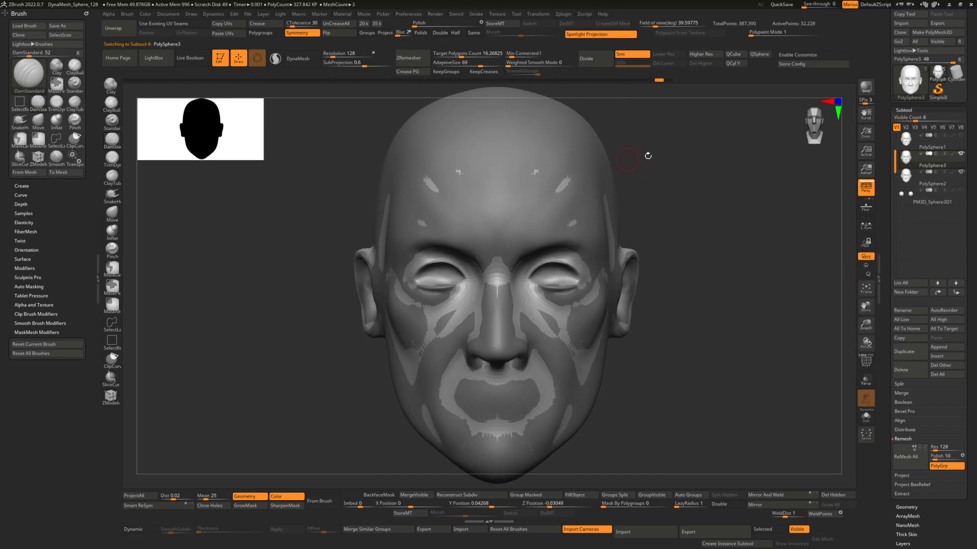
{"action": "key", "text": "shift+s"}
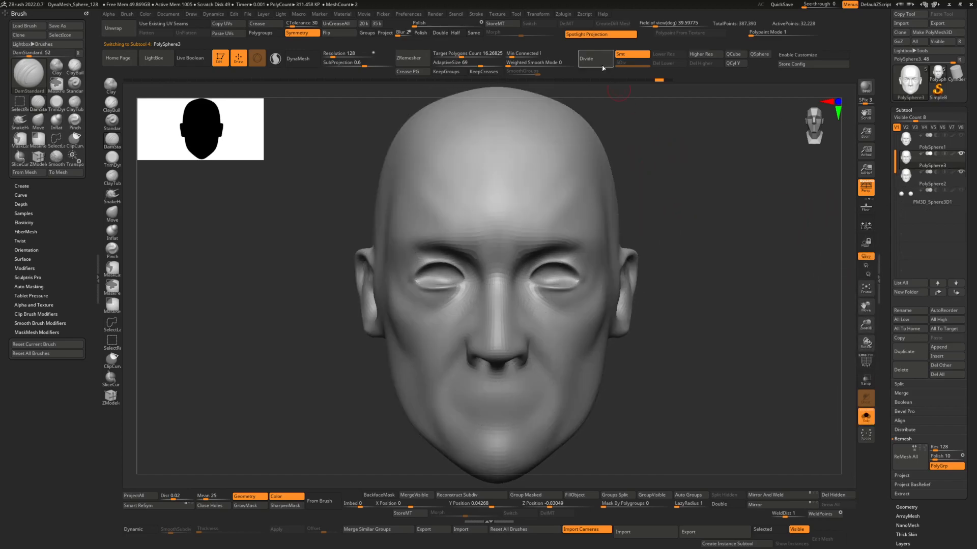
{"action": "left_click", "coordinate": [603, 66]}
{"action": "left_click", "coordinate": [605, 65]}
Step: Store a morph target for the subdivided PolySphere3
{"action": "scroll", "coordinate": [911, 446], "scroll_direction": "down", "scroll_amount": 5}
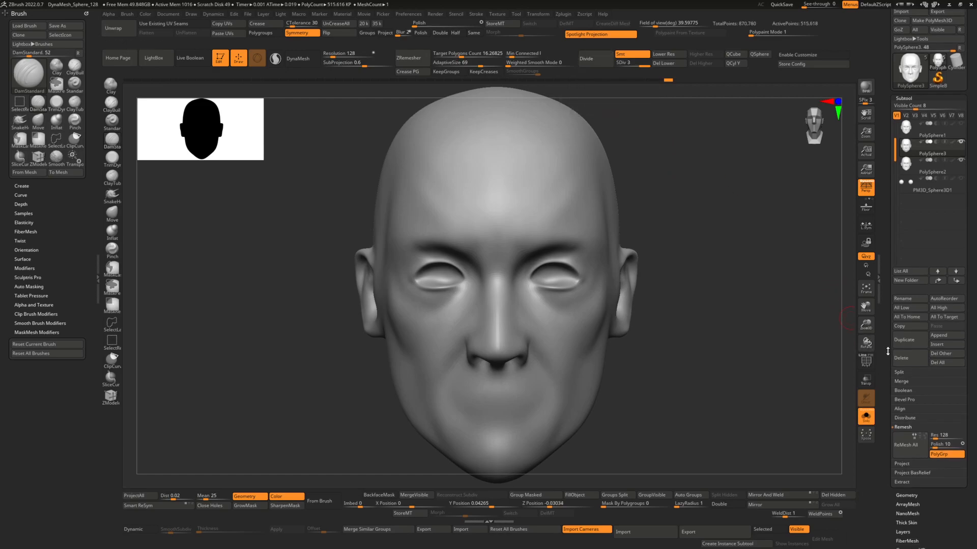
{"action": "left_click", "coordinate": [911, 463]}
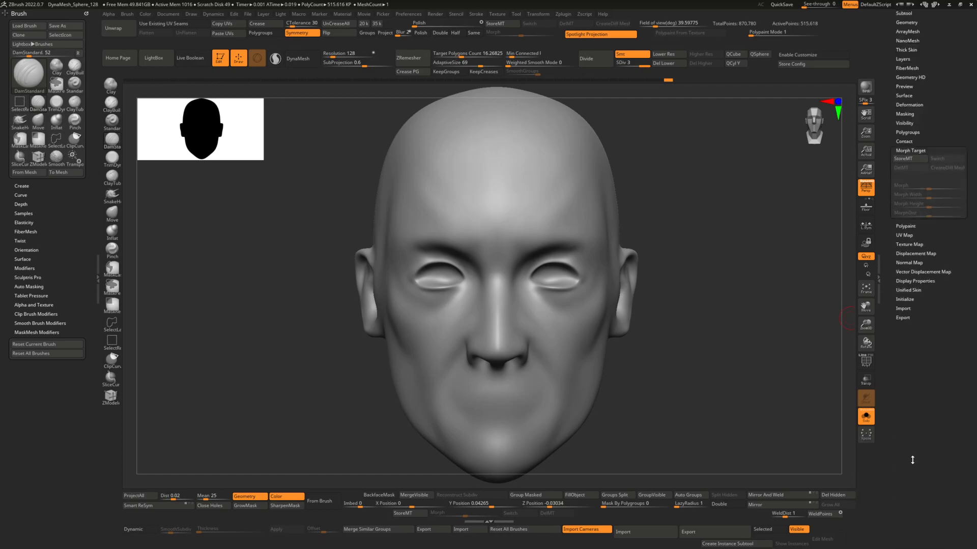
{"action": "left_click", "coordinate": [903, 159]}
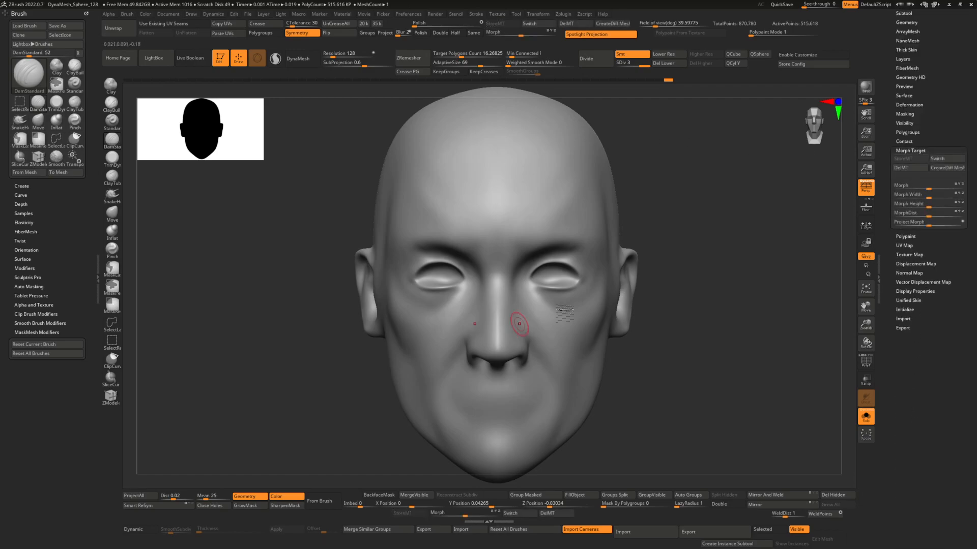
Step: Set the projection distance to 0.09236 and project all the original head's detail onto PolySphere3
{"action": "scroll", "coordinate": [910, 153], "scroll_direction": "up", "scroll_amount": 5}
{"action": "left_click", "coordinate": [901, 148]}
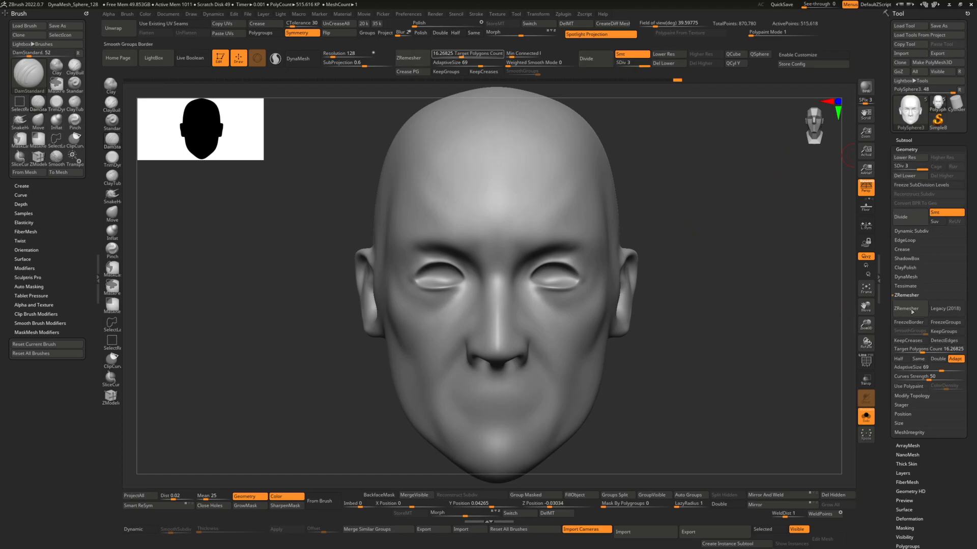
{"action": "left_click", "coordinate": [906, 140]}
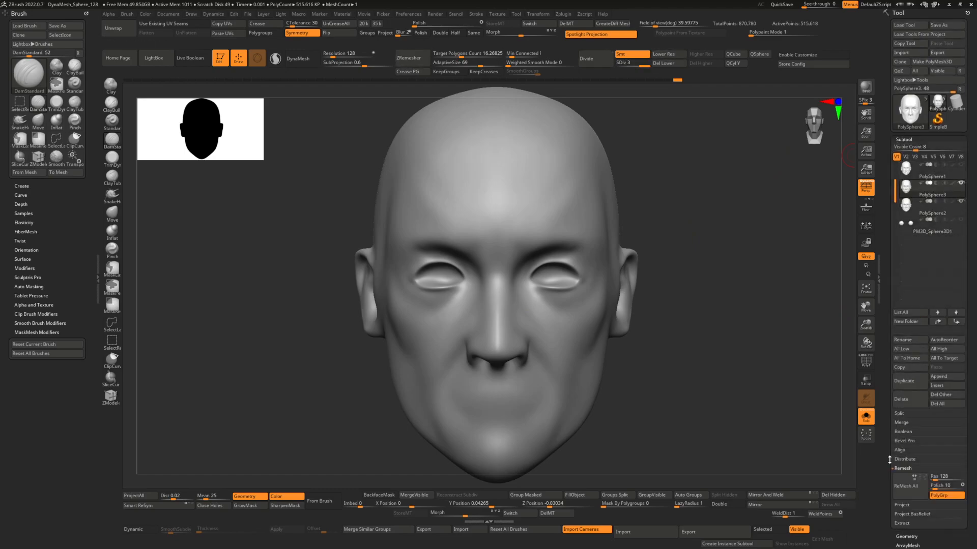
{"action": "scroll", "coordinate": [889, 460], "scroll_direction": "down", "scroll_amount": 3}
{"action": "left_click", "coordinate": [901, 399]}
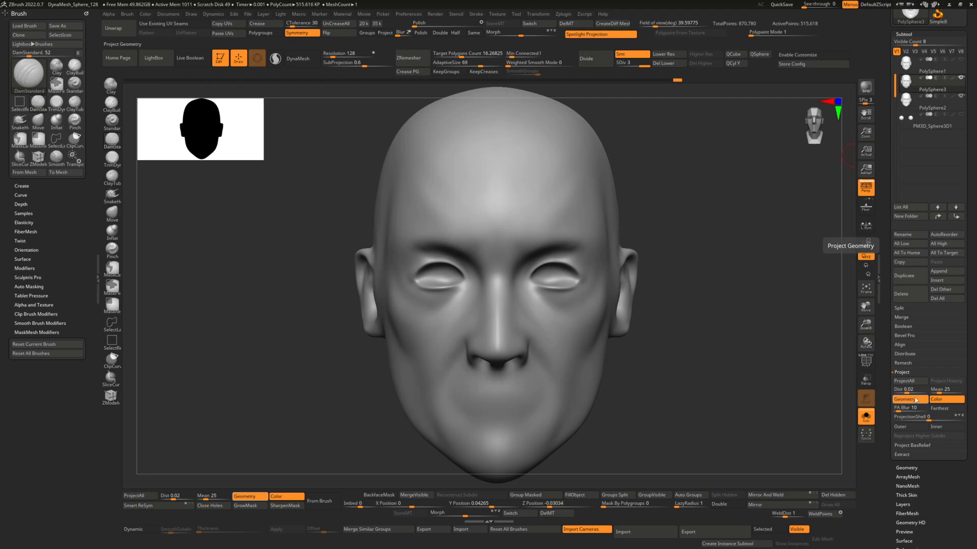
{"action": "left_click_drag", "start_coordinate": [908, 391], "coordinate": [911, 391]}
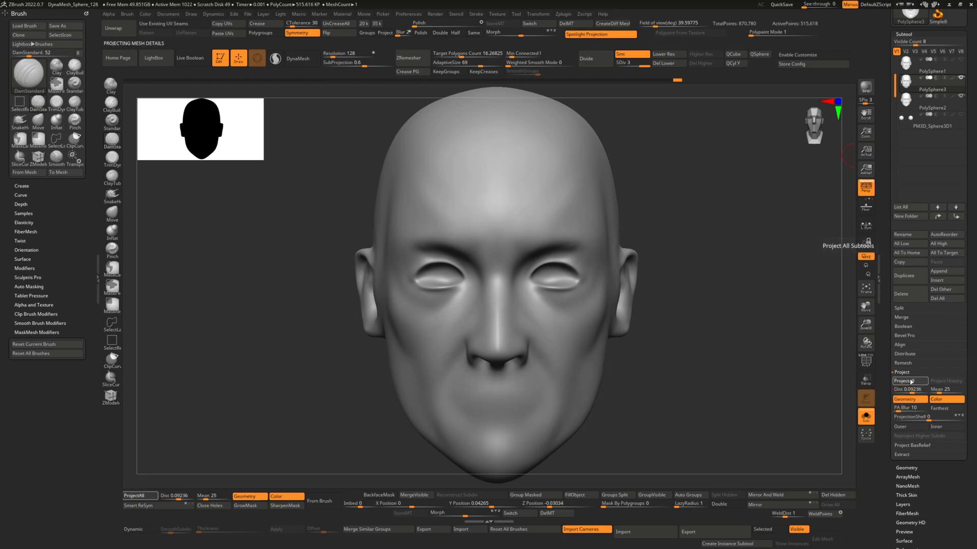
{"action": "left_click", "coordinate": [910, 381]}
Step: Brush over the ear area with the Morph brush to restore the shape stored before projection
{"action": "left_click_drag", "start_coordinate": [712, 219], "coordinate": [611, 243]}
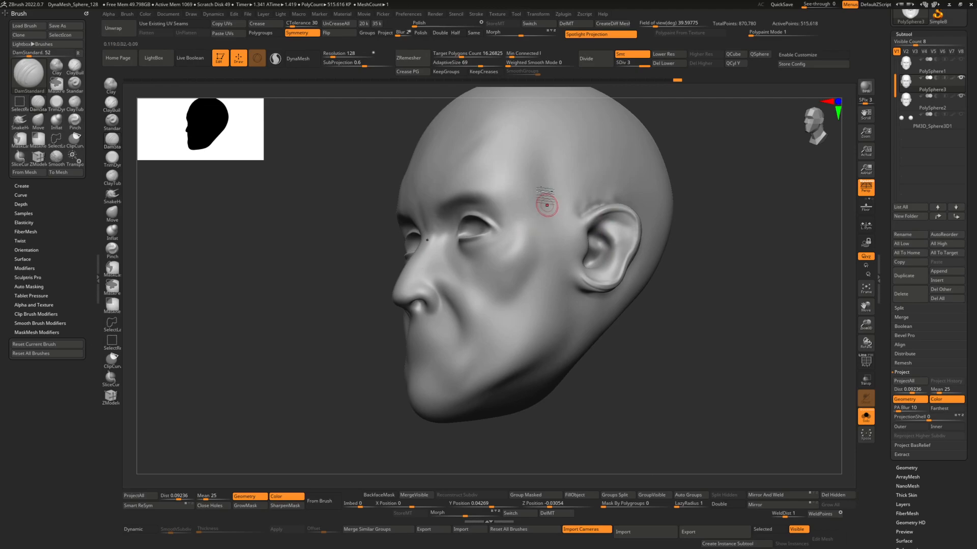
{"action": "key", "text": "b"}
{"action": "key", "text": "m"}
{"action": "left_click", "coordinate": [237, 423]}
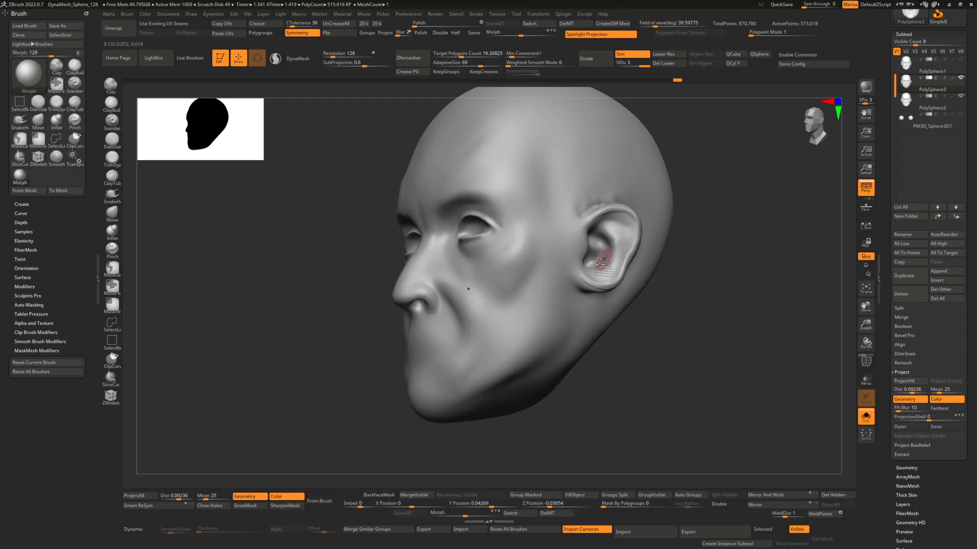
{"action": "key", "text": "space"}
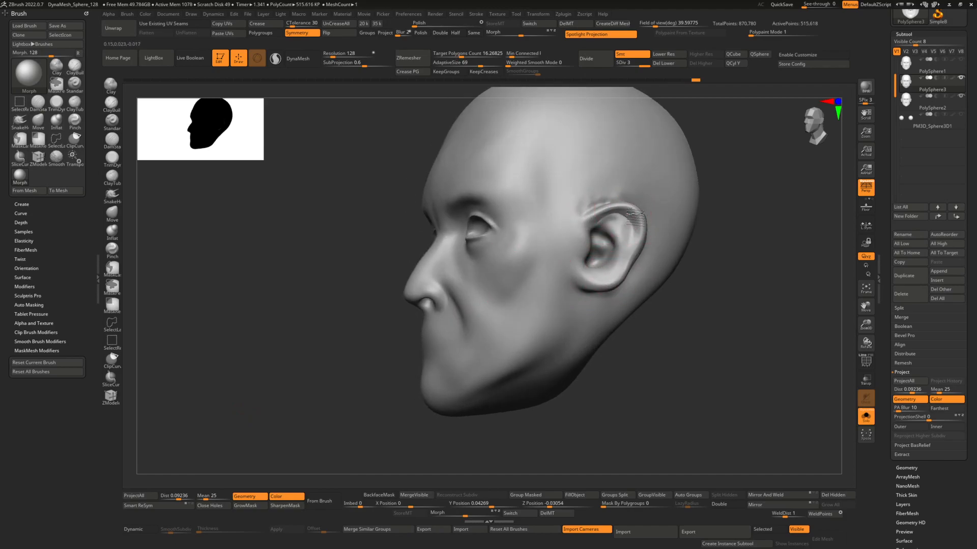
{"action": "mouse_move", "coordinate": [645, 218]}
{"action": "right_mouse_down"}
{"action": "mouse_move", "coordinate": [436, 201]}
{"action": "mouse_move", "coordinate": [626, 277]}
{"action": "mouse_move", "coordinate": [672, 262]}
{"action": "right_mouse_up"}
Step: Move PolySphere3 back below PolySphere2 in the subtool order
{"action": "left_click_drag", "start_coordinate": [889, 80], "coordinate": [889, 161]}
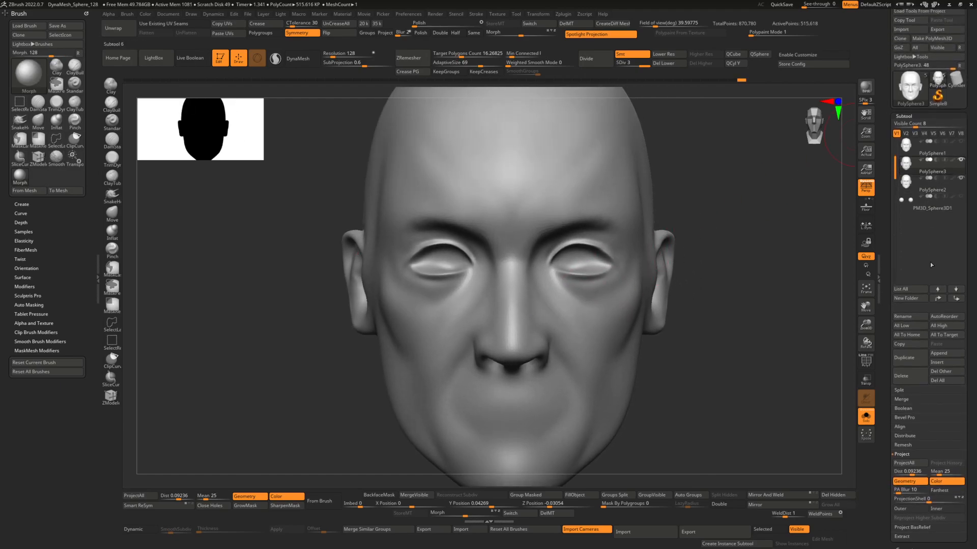
{"action": "left_click", "coordinate": [955, 298]}
{"action": "mouse_move", "coordinate": [635, 202]}
{"action": "right_mouse_down", "text": "alt"}
{"action": "mouse_move", "coordinate": [633, 229]}
{"action": "mouse_move", "coordinate": [566, 265]}
{"action": "right_mouse_up", "text": "alt"}
{"action": "mouse_move", "coordinate": [612, 277]}
{"action": "left_mouse_down", "text": "shift"}
{"action": "mouse_move", "coordinate": [582, 262]}
{"action": "mouse_move", "coordinate": [598, 364]}
{"action": "mouse_move", "coordinate": [523, 323]}
{"action": "mouse_move", "coordinate": [482, 392]}
{"action": "left_mouse_up", "text": "shift"}
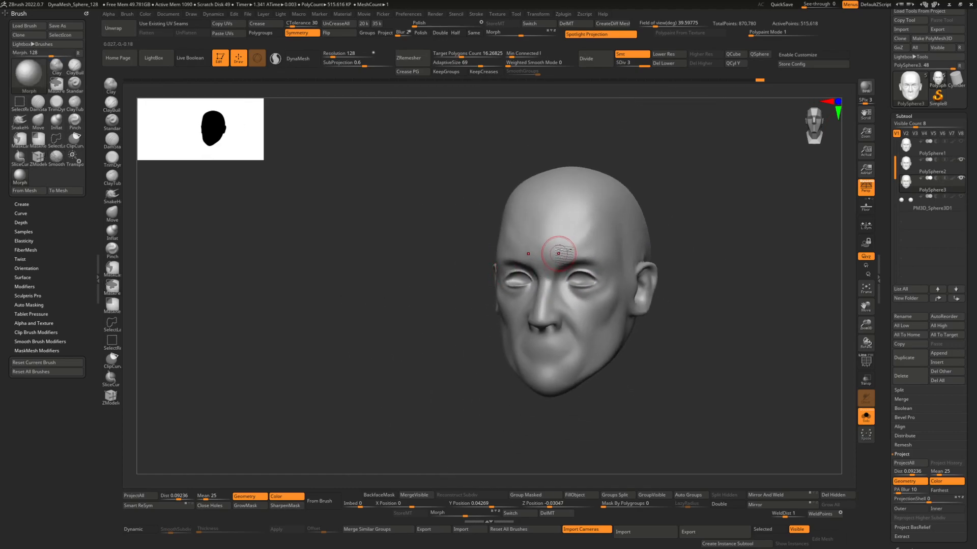
Step: Smooth the side of the face with an enlarged brush
{"action": "key", "text": "space"}
{"action": "mouse_move", "coordinate": [558, 253]}
{"action": "left_mouse_down"}
{"action": "mouse_move", "coordinate": [577, 253]}
{"action": "mouse_move", "coordinate": [565, 305]}
{"action": "left_mouse_up"}
{"action": "right_click_drag", "start_coordinate": [712, 290], "coordinate": [636, 295]}
{"action": "left_click_drag", "start_coordinate": [656, 275], "coordinate": [646, 323], "text": "shift"}
{"action": "mouse_move", "coordinate": [758, 240]}
{"action": "right_mouse_down"}
{"action": "mouse_move", "coordinate": [676, 236]}
{"action": "mouse_move", "coordinate": [625, 300]}
{"action": "right_mouse_up"}
{"action": "key", "text": "space"}
{"action": "left_click_drag", "start_coordinate": [666, 255], "coordinate": [650, 255]}
{"action": "mouse_move", "coordinate": [650, 255]}
{"action": "right_mouse_down"}
{"action": "mouse_move", "coordinate": [678, 265]}
{"action": "mouse_move", "coordinate": [651, 275]}
{"action": "mouse_move", "coordinate": [660, 279]}
{"action": "mouse_move", "coordinate": [513, 227]}
{"action": "mouse_move", "coordinate": [501, 214]}
{"action": "mouse_move", "coordinate": [599, 221]}
{"action": "mouse_move", "coordinate": [582, 228]}
{"action": "mouse_move", "coordinate": [601, 217]}
{"action": "mouse_move", "coordinate": [544, 283]}
{"action": "mouse_move", "coordinate": [585, 312]}
{"action": "right_mouse_up"}
Step: Carve the parting line between the lips below the nose with the DamStandard brush
{"action": "key", "text": "space"}
{"action": "key", "text": "space"}
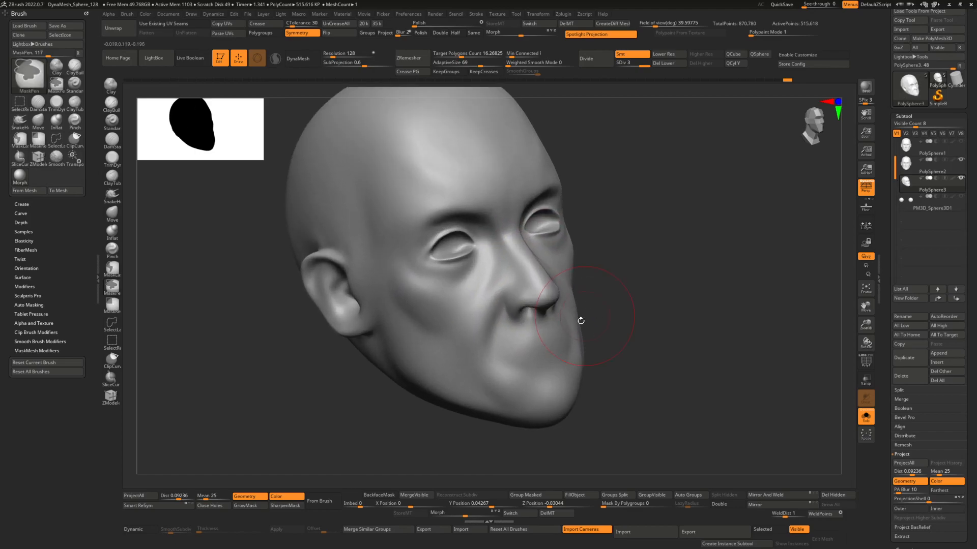
{"action": "left_click_drag", "start_coordinate": [551, 333], "coordinate": [540, 334]}
{"action": "key", "text": "b"}
{"action": "key", "text": "d"}
{"action": "key", "text": "s"}
{"action": "right_click_drag", "start_coordinate": [547, 349], "coordinate": [588, 327]}
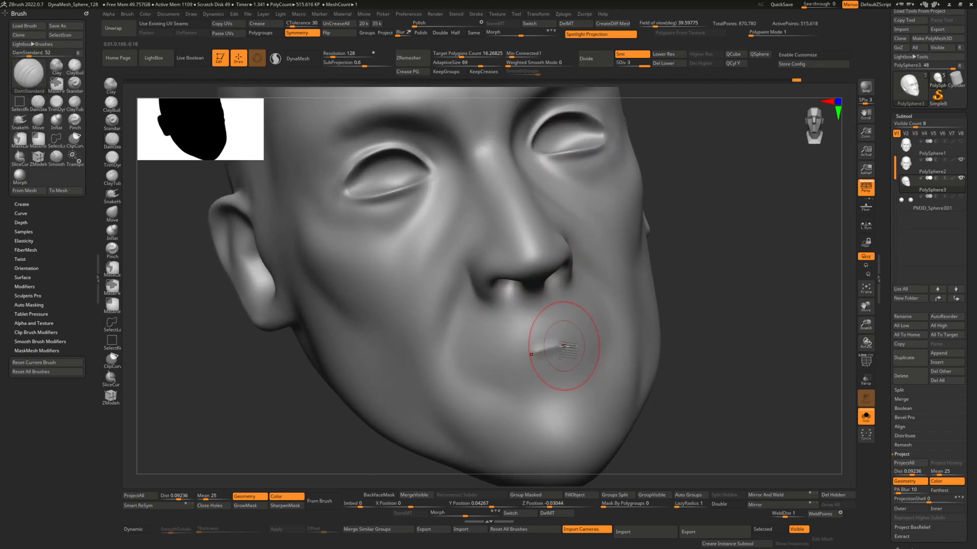
{"action": "key", "text": "space"}
{"action": "left_click_drag", "start_coordinate": [560, 348], "coordinate": [550, 349]}
{"action": "mouse_move", "coordinate": [563, 339]}
{"action": "right_mouse_down"}
{"action": "mouse_move", "coordinate": [556, 353]}
{"action": "mouse_move", "coordinate": [567, 343]}
{"action": "right_mouse_up"}
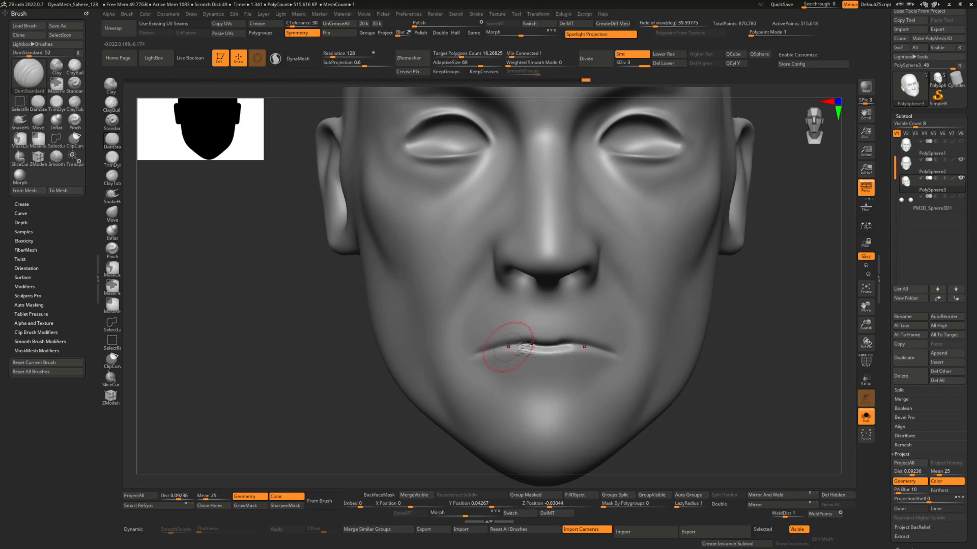
Step: Deepen the parting line towards the mouth corners and smooth its edges along the upper lip
{"action": "left_click_drag", "start_coordinate": [531, 343], "coordinate": [553, 346]}
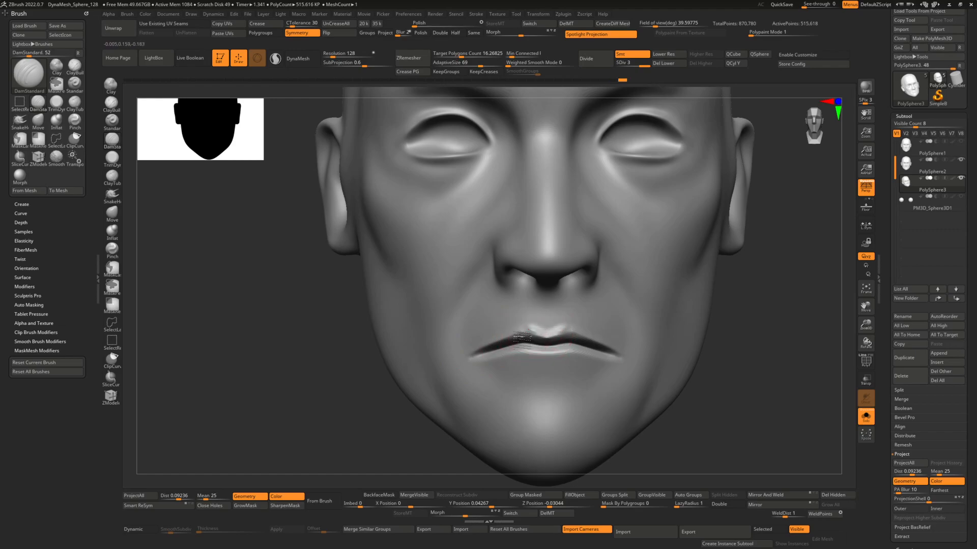
{"action": "key", "text": "shift"}
{"action": "left_click_drag", "start_coordinate": [523, 338], "coordinate": [458, 366], "text": "shift"}
{"action": "mouse_move", "coordinate": [545, 344]}
{"action": "right_mouse_down", "text": "ctrl"}
{"action": "mouse_move", "coordinate": [532, 351]}
{"action": "mouse_move", "coordinate": [562, 356]}
{"action": "mouse_move", "coordinate": [573, 345]}
{"action": "mouse_move", "coordinate": [545, 360]}
{"action": "right_mouse_up", "text": "ctrl"}
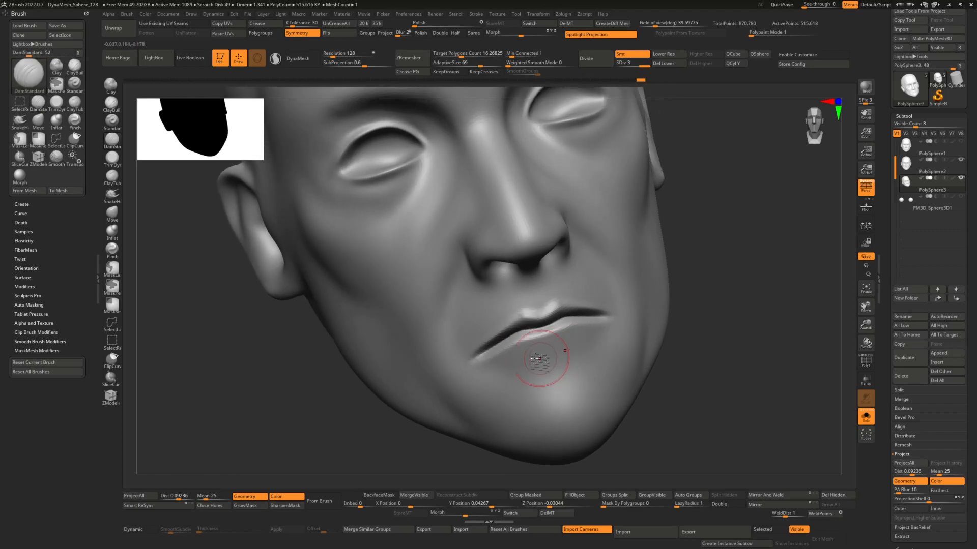
Step: Build up the lower lip's volume with the ClayBuildup brush and smooth it into the chin
{"action": "key", "text": "b"}
{"action": "key", "text": "c"}
{"action": "key", "text": "b"}
{"action": "right_click_drag", "start_coordinate": [545, 369], "coordinate": [546, 340]}
{"action": "key", "text": "space"}
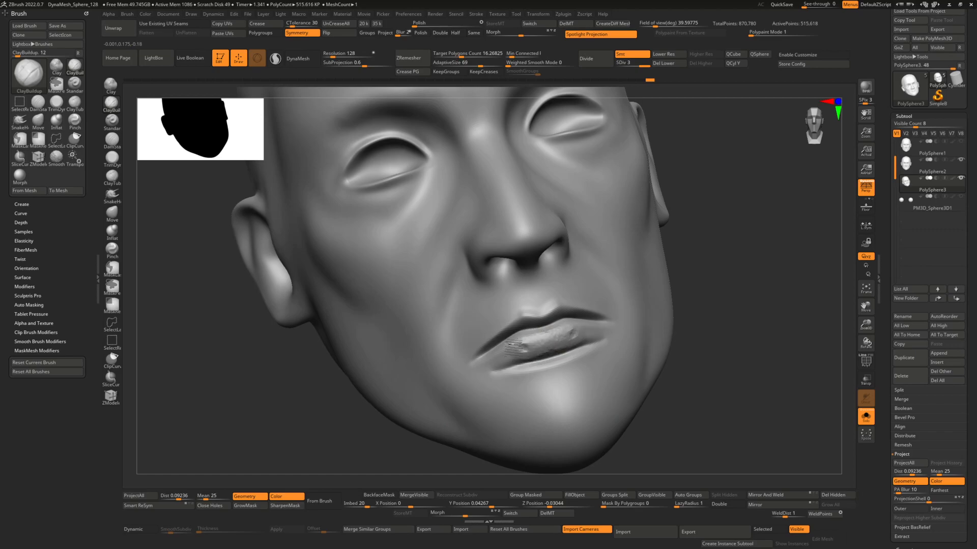
{"action": "key", "text": "space"}
{"action": "left_click_drag", "start_coordinate": [535, 344], "coordinate": [473, 372], "text": "shift"}
{"action": "right_click_drag", "start_coordinate": [541, 348], "coordinate": [548, 383], "text": "shift"}
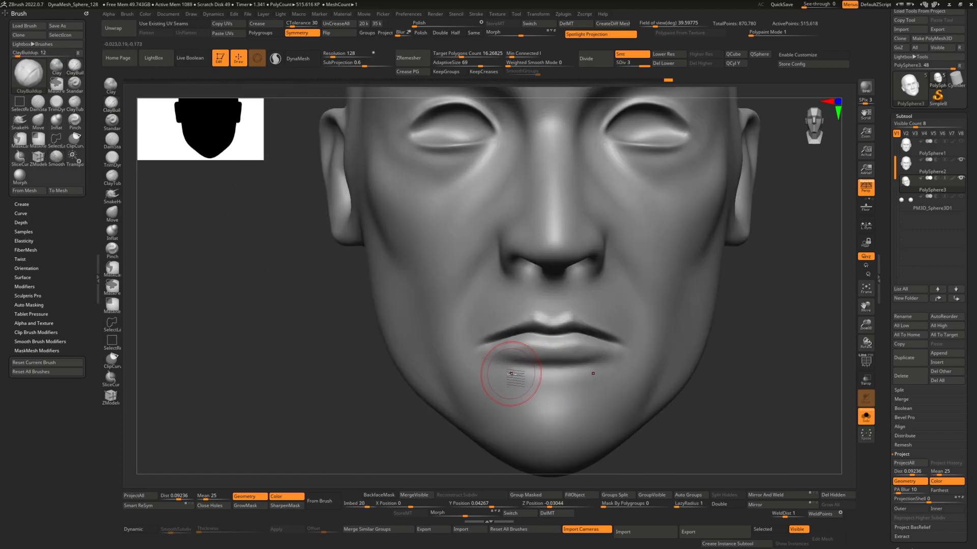
Step: Adjust the shape of the lips and mouth area with the Move brush, resizing it as needed
{"action": "key", "text": "b"}
{"action": "key", "text": "f"}
{"action": "key", "text": "s"}
{"action": "key", "text": "b"}
{"action": "key", "text": "i"}
{"action": "key", "text": "n"}
{"action": "key", "text": "s"}
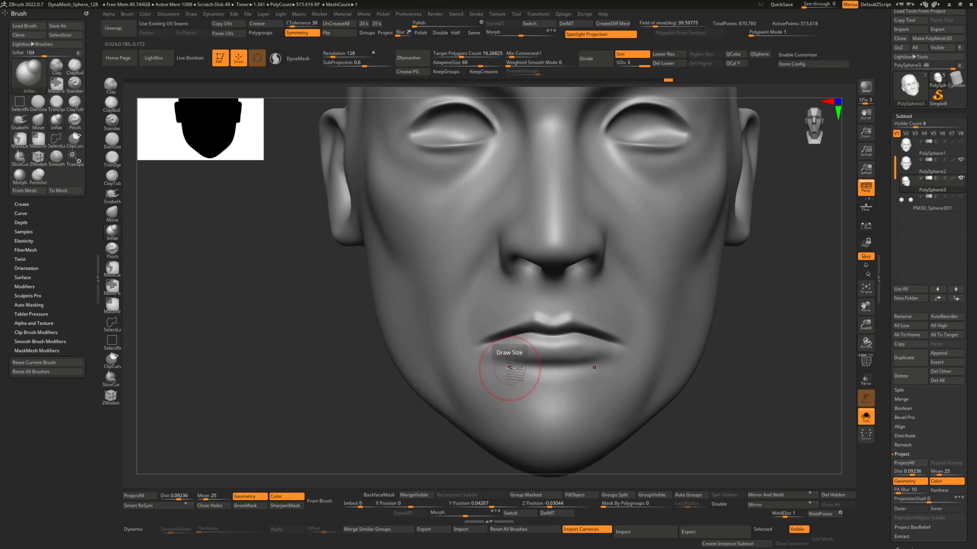
{"action": "key", "text": "f"}
{"action": "left_click_drag", "start_coordinate": [678, 247], "coordinate": [594, 279]}
{"action": "key", "text": "b"}
{"action": "key", "text": "m"}
{"action": "key", "text": "v"}
{"action": "key", "text": "space"}
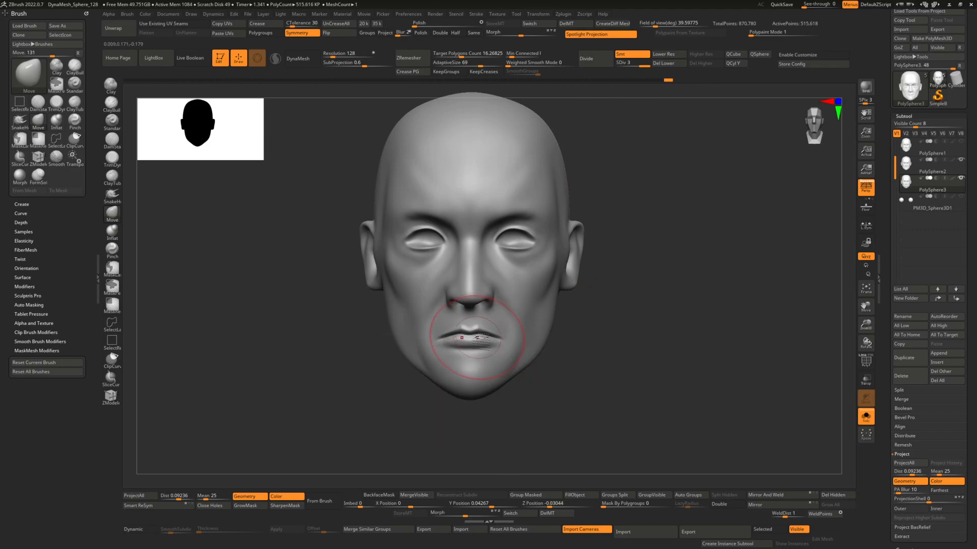
{"action": "mouse_move", "coordinate": [509, 339]}
{"action": "right_mouse_down"}
{"action": "mouse_move", "coordinate": [490, 331]}
{"action": "mouse_move", "coordinate": [495, 338]}
{"action": "mouse_move", "coordinate": [470, 334]}
{"action": "mouse_move", "coordinate": [468, 346]}
{"action": "mouse_move", "coordinate": [469, 336]}
{"action": "mouse_move", "coordinate": [478, 377]}
{"action": "right_mouse_up"}
{"action": "key", "text": "space"}
Step: Add volume to the front of the chin with the ClayBuildup brush and smooth it
{"action": "key", "text": "b"}
{"action": "key", "text": "c"}
{"action": "key", "text": "b"}
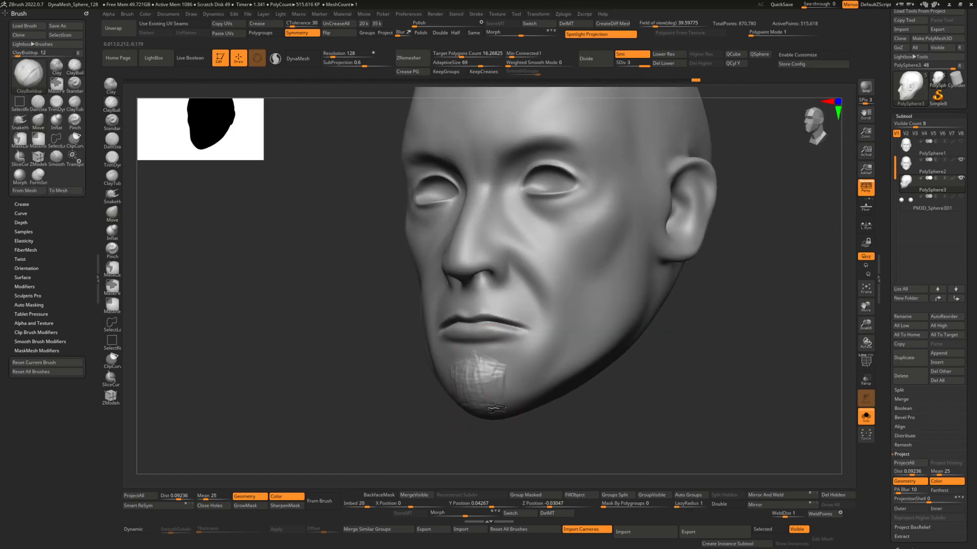
{"action": "left_click_drag", "start_coordinate": [503, 393], "coordinate": [503, 398], "text": "shift"}
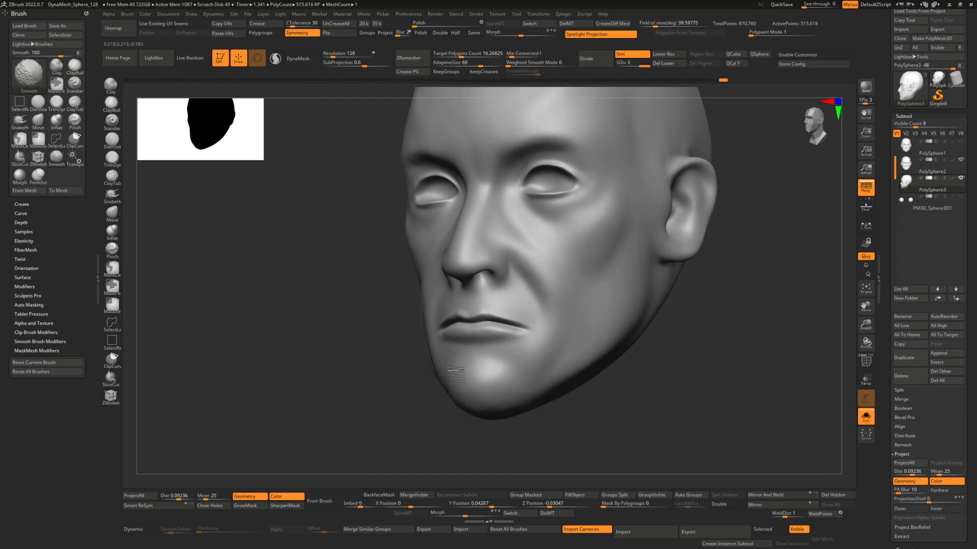
Step: Carve the crease beneath the lower lip with DamStandard and smooth it, using subdivision levels 1 and 2
{"action": "mouse_move", "coordinate": [495, 362]}
{"action": "right_mouse_down"}
{"action": "mouse_move", "coordinate": [464, 356]}
{"action": "mouse_move", "coordinate": [514, 343]}
{"action": "mouse_move", "coordinate": [478, 351]}
{"action": "right_mouse_up"}
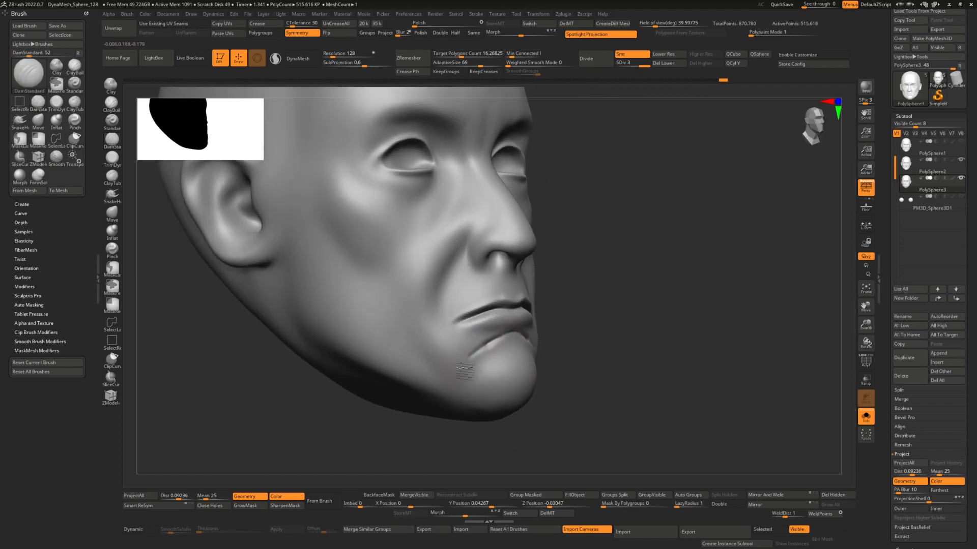
{"action": "left_click_drag", "start_coordinate": [516, 340], "coordinate": [493, 354], "text": "shift"}
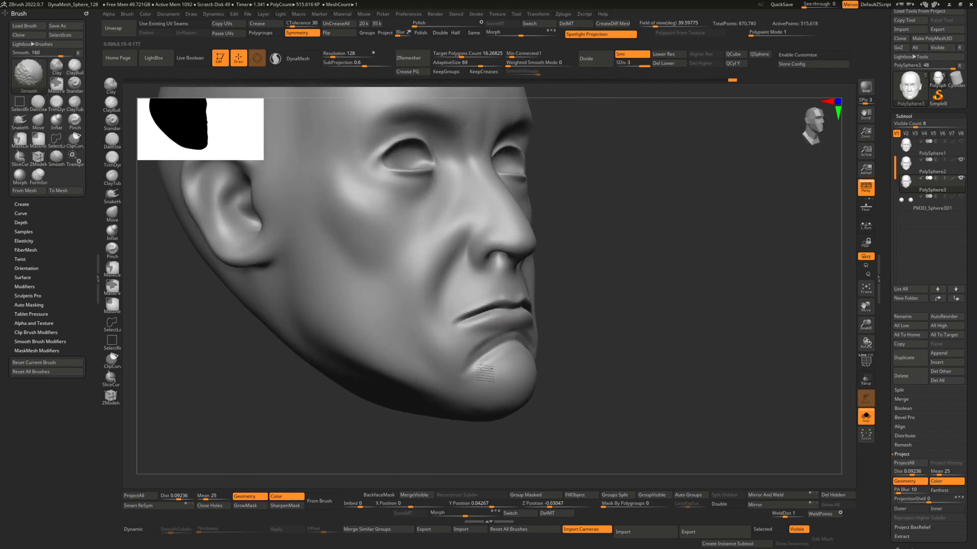
{"action": "left_click", "coordinate": [618, 67]}
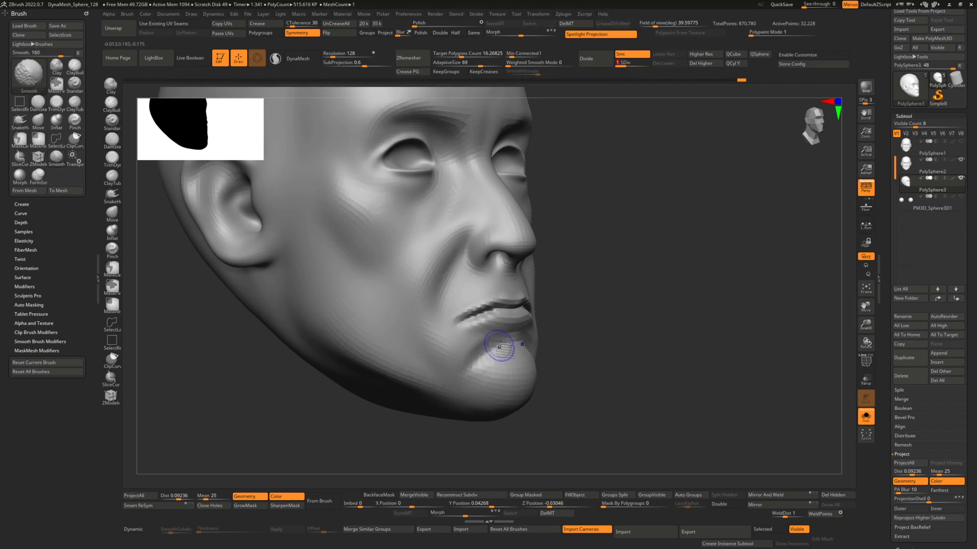
{"action": "left_click", "coordinate": [627, 67]}
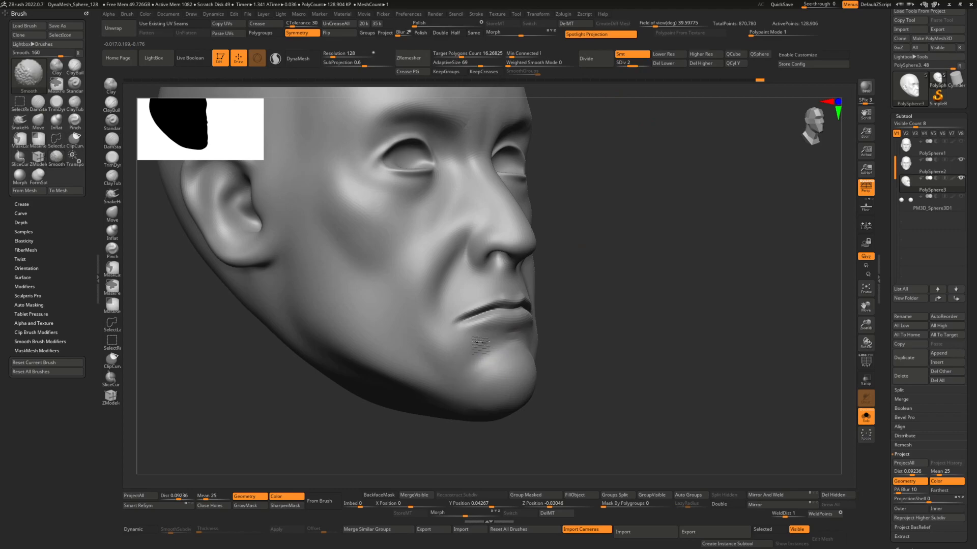
{"action": "left_click_drag", "start_coordinate": [505, 279], "coordinate": [517, 255], "text": "shift"}
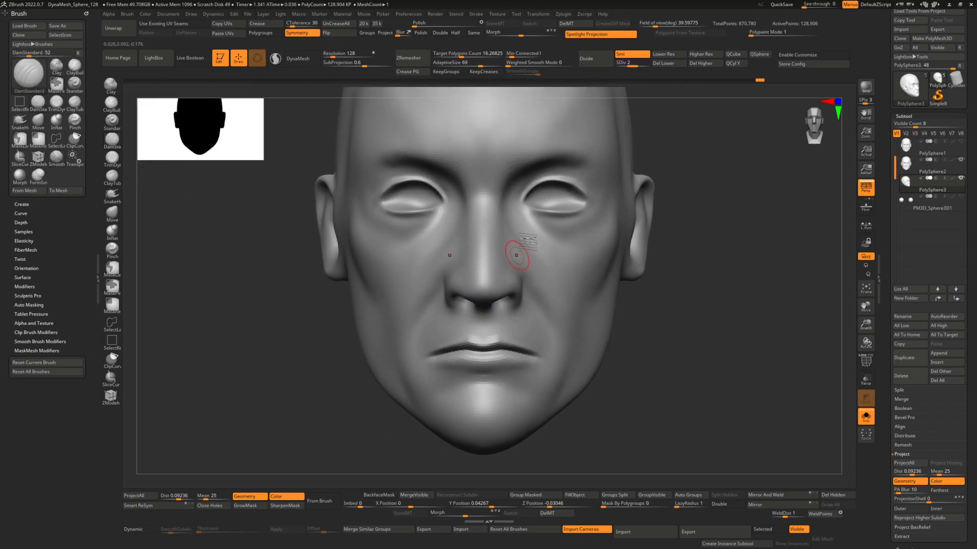
Step: Reshape the cheeks and sides of the face with the Move brush and drop to subdivision level 1
{"action": "left_click", "coordinate": [646, 66]}
{"action": "key", "text": "b"}
{"action": "key", "text": "m"}
{"action": "key", "text": "v"}
{"action": "key", "text": "space"}
{"action": "left_click_drag", "start_coordinate": [569, 258], "coordinate": [602, 254]}
{"action": "right_click_drag", "start_coordinate": [602, 254], "coordinate": [565, 310]}
{"action": "key", "text": "space"}
{"action": "left_click_drag", "start_coordinate": [591, 259], "coordinate": [600, 258]}
{"action": "mouse_move", "coordinate": [600, 258]}
{"action": "right_mouse_down", "text": "ctrl"}
{"action": "mouse_move", "coordinate": [556, 274]}
{"action": "mouse_move", "coordinate": [635, 96]}
{"action": "right_mouse_up", "text": "ctrl"}
{"action": "left_click_drag", "start_coordinate": [641, 66], "coordinate": [616, 66]}
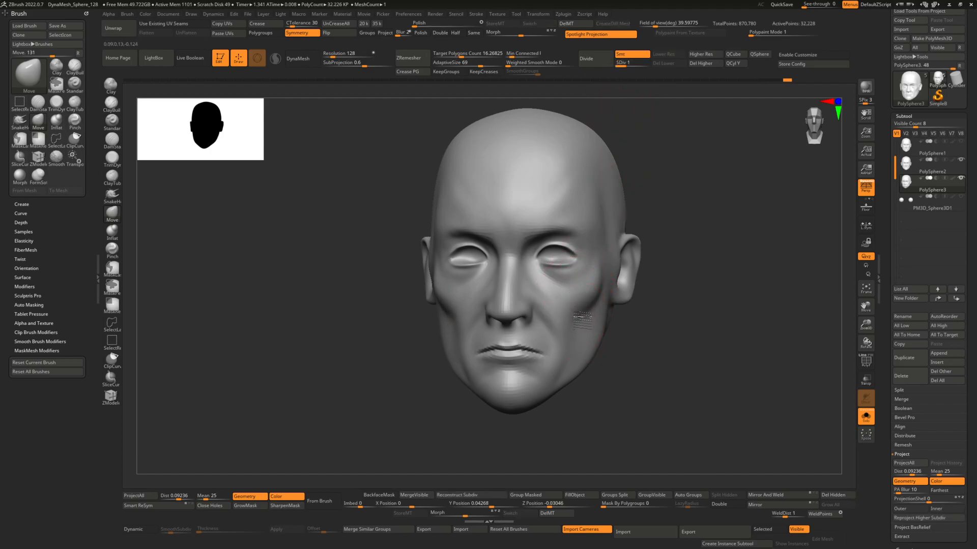
{"action": "right_click_drag", "start_coordinate": [578, 246], "coordinate": [573, 281]}
{"action": "key", "text": "space"}
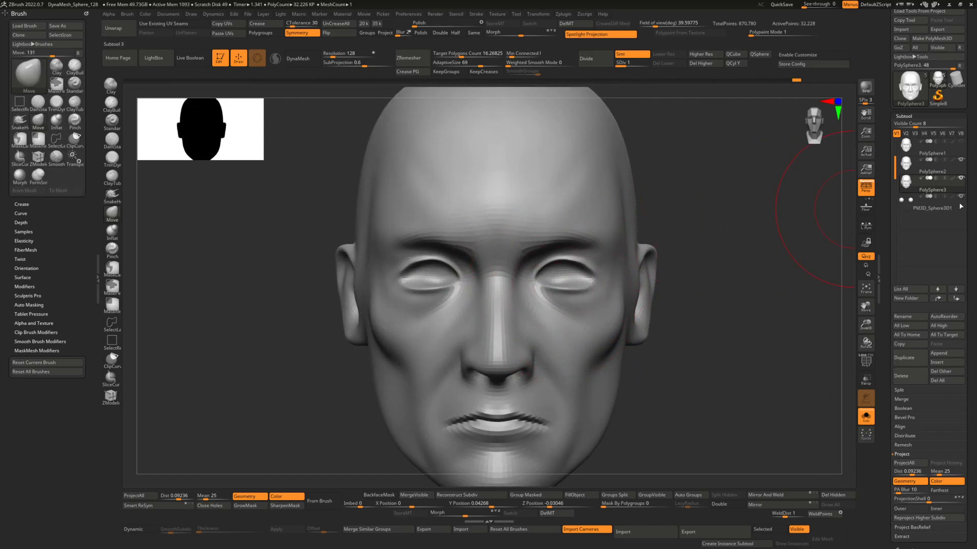
Step: Show the eyeball subtool PM3D_Sphere3D1 and hide PolySphere2
{"action": "left_click", "coordinate": [954, 185]}
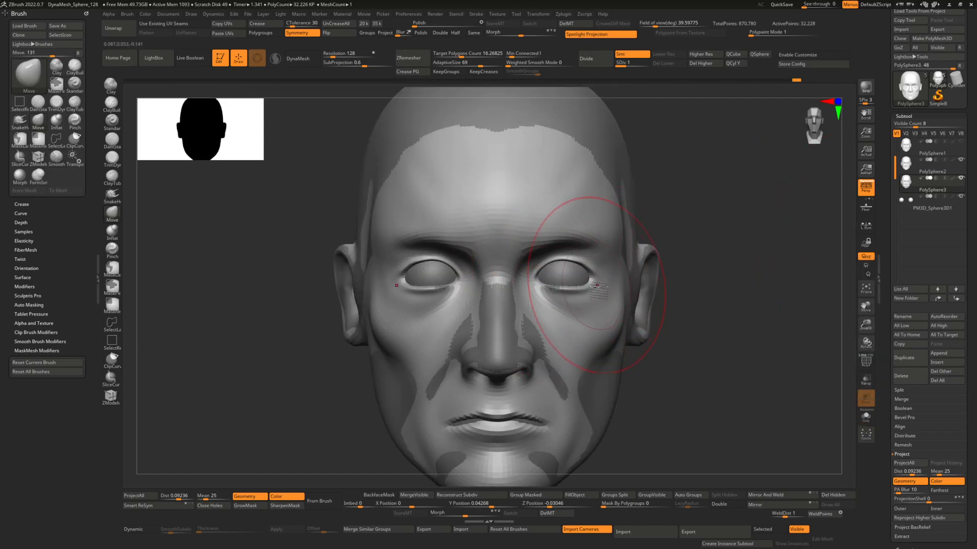
{"action": "left_click", "coordinate": [960, 160]}
{"action": "right_click_drag", "start_coordinate": [545, 264], "coordinate": [555, 206], "text": "ctrl"}
Step: Raise PolySphere3 to subdivision level 2 and fit the eyelids and outer eye corners around the eyeballs with the Move brush
{"action": "key", "text": "ctrl+d"}
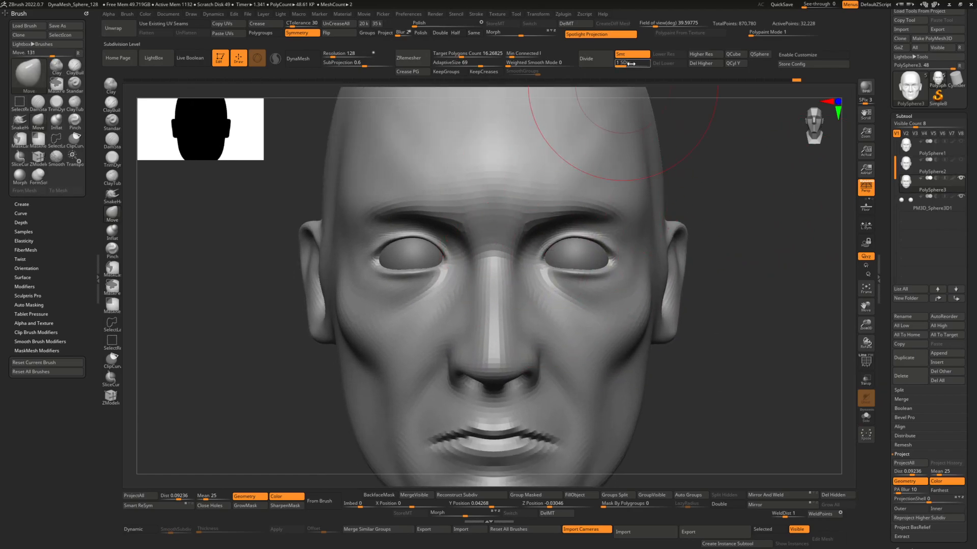
{"action": "key", "text": "space"}
{"action": "left_click_drag", "start_coordinate": [539, 261], "coordinate": [534, 261]}
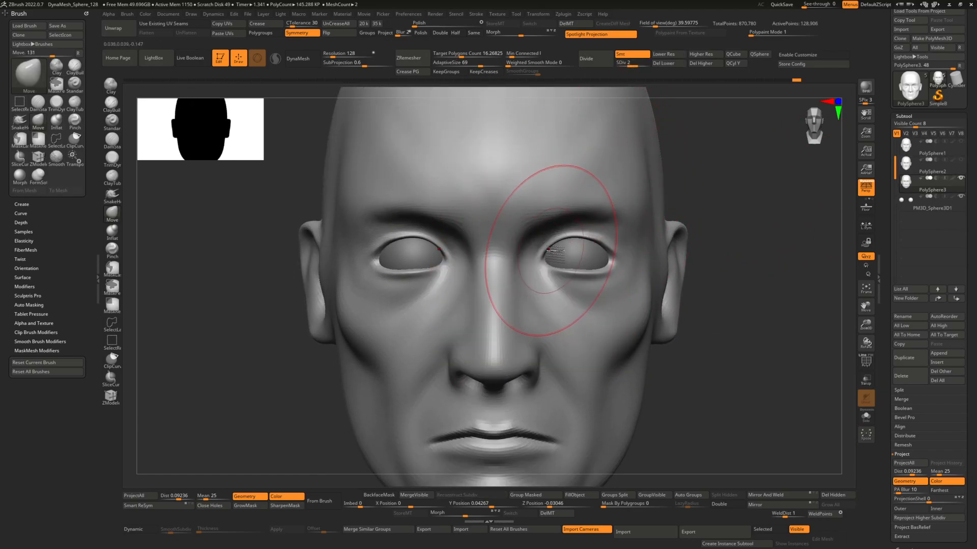
{"action": "right_click_drag", "start_coordinate": [557, 284], "coordinate": [561, 249], "text": "ctrl"}
{"action": "key", "text": "space"}
{"action": "mouse_move", "coordinate": [562, 249]}
{"action": "left_mouse_down"}
{"action": "mouse_move", "coordinate": [560, 240]}
{"action": "mouse_move", "coordinate": [543, 260]}
{"action": "left_mouse_up"}
{"action": "left_click_drag", "start_coordinate": [583, 231], "coordinate": [628, 243]}
{"action": "right_click_drag", "start_coordinate": [656, 251], "coordinate": [639, 255]}
{"action": "left_click_drag", "start_coordinate": [639, 260], "coordinate": [629, 246]}
{"action": "mouse_move", "coordinate": [651, 271]}
{"action": "right_mouse_down"}
{"action": "mouse_move", "coordinate": [633, 273]}
{"action": "mouse_move", "coordinate": [622, 294]}
{"action": "right_mouse_up"}
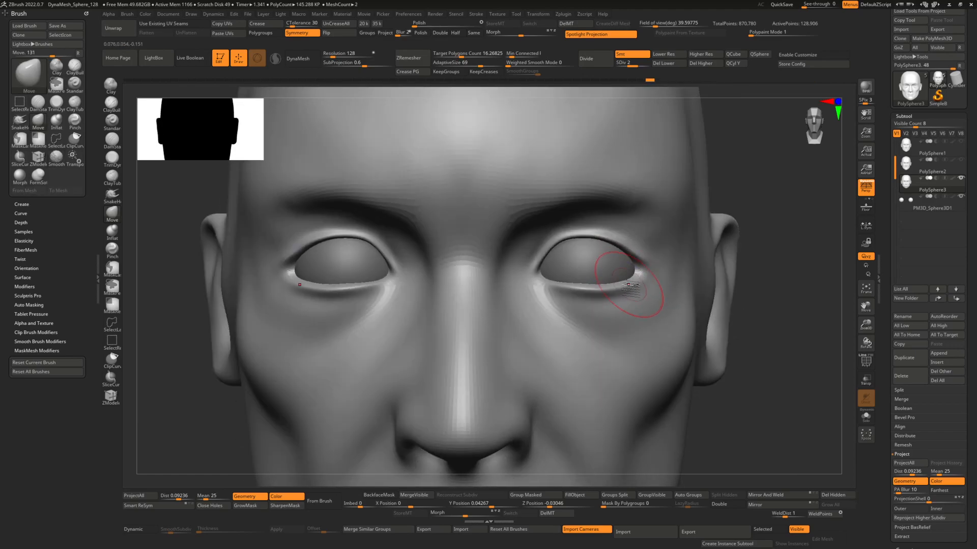
Step: Refine the lower eyelids and inner eye corners with a resized Move brush
{"action": "left_click_drag", "start_coordinate": [553, 288], "coordinate": [555, 284]}
{"action": "mouse_move", "coordinate": [556, 270]}
{"action": "right_mouse_down", "text": "ctrl"}
{"action": "mouse_move", "coordinate": [602, 239]}
{"action": "mouse_move", "coordinate": [626, 239]}
{"action": "mouse_move", "coordinate": [563, 284]}
{"action": "mouse_move", "coordinate": [564, 269]}
{"action": "right_mouse_up", "text": "ctrl"}
{"action": "key", "text": "space"}
{"action": "left_click_drag", "start_coordinate": [563, 268], "coordinate": [559, 268]}
{"action": "right_click_drag", "start_coordinate": [563, 265], "coordinate": [534, 272], "text": "ctrl"}
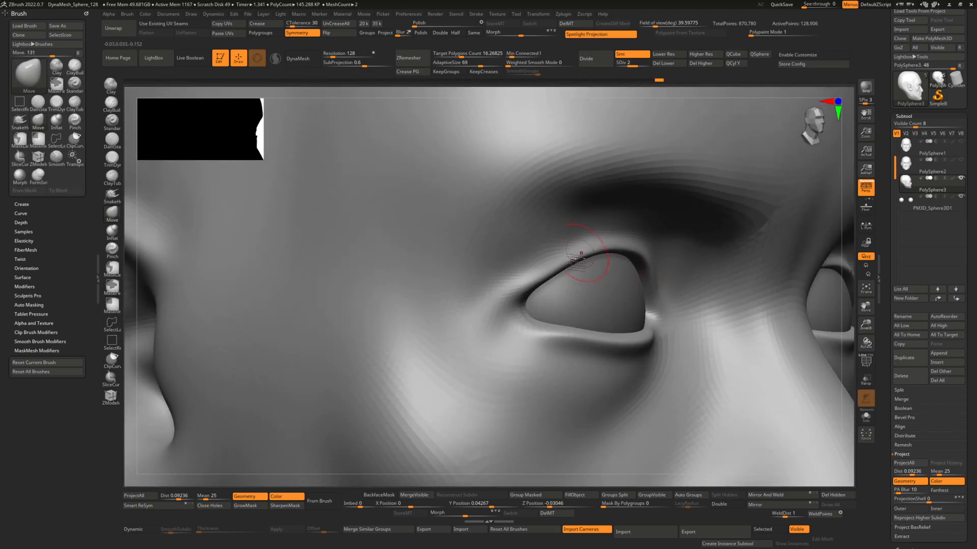
Step: Carve the crease above the upper eyelid with a small DamStandard brush
{"action": "key", "text": "b"}
{"action": "key", "text": "d"}
{"action": "key", "text": "s"}
{"action": "right_click_drag", "start_coordinate": [588, 243], "coordinate": [560, 248]}
{"action": "key", "text": "space"}
{"action": "left_click_drag", "start_coordinate": [580, 263], "coordinate": [566, 263]}
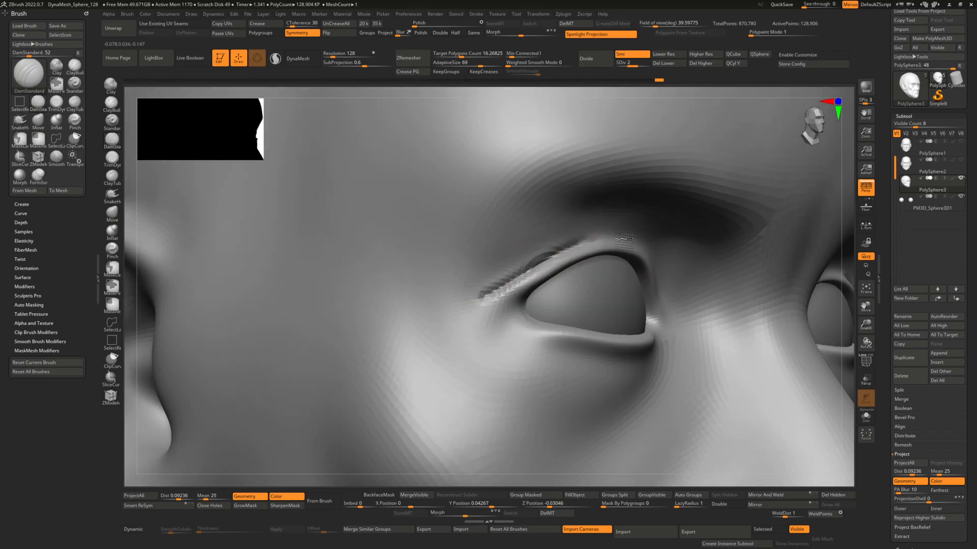
{"action": "key", "text": "shift"}
{"action": "mouse_move", "coordinate": [520, 266]}
{"action": "right_mouse_down", "text": "shift"}
{"action": "mouse_move", "coordinate": [575, 251]}
{"action": "mouse_move", "coordinate": [561, 239]}
{"action": "right_mouse_up", "text": "shift"}
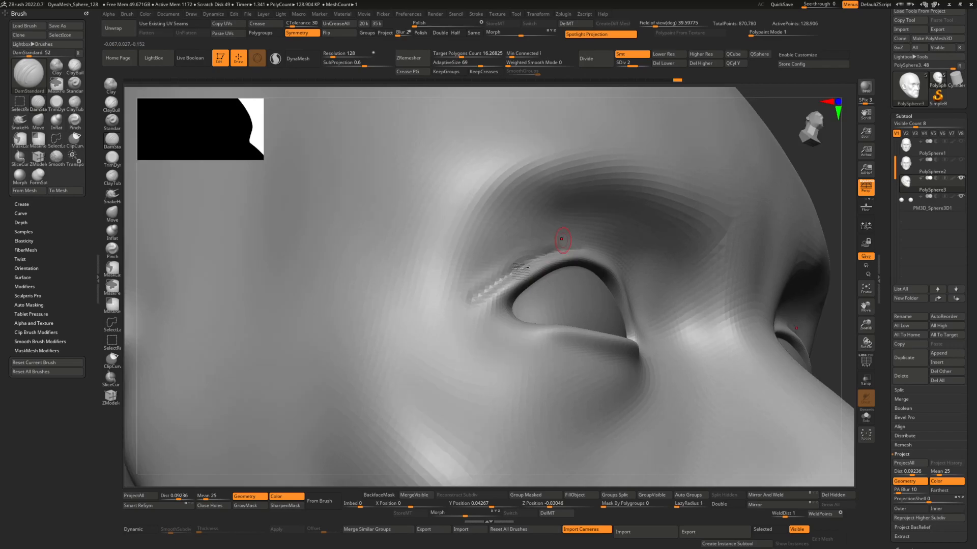
Step: Smooth the outer end of the upper eyelid crease, showing the wireframe briefly to check the mesh there
{"action": "right_click_drag", "start_coordinate": [474, 286], "coordinate": [479, 295]}
{"action": "key", "text": "shift"}
{"action": "key", "text": "shift+f"}
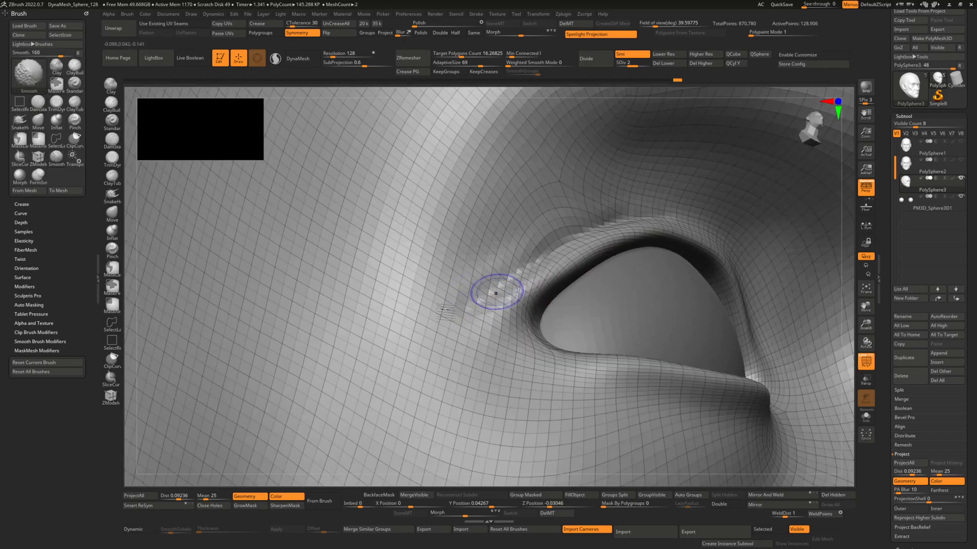
{"action": "key", "text": "shift+f"}
Step: Extend the upper lid crease to the inner eye corner, carve the crease beneath the lower lid and smooth both
{"action": "right_click_drag", "start_coordinate": [634, 216], "coordinate": [441, 278]}
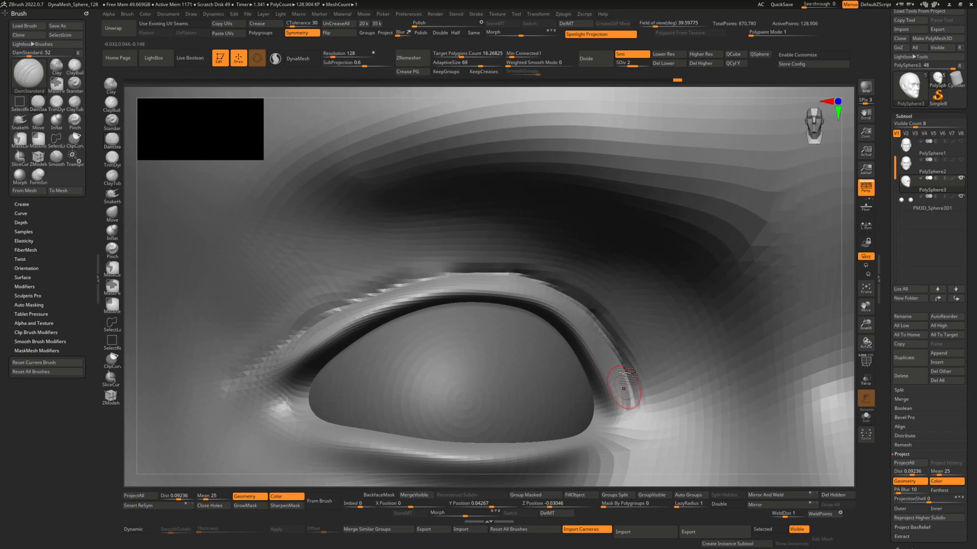
{"action": "key", "text": "shift"}
{"action": "mouse_move", "coordinate": [491, 272]}
{"action": "left_mouse_down", "text": "shift"}
{"action": "mouse_move", "coordinate": [336, 316]}
{"action": "mouse_move", "coordinate": [475, 276]}
{"action": "left_mouse_up", "text": "shift"}
{"action": "mouse_move", "coordinate": [558, 264]}
{"action": "right_mouse_down", "text": "ctrl"}
{"action": "mouse_move", "coordinate": [517, 168]}
{"action": "mouse_move", "coordinate": [572, 303]}
{"action": "mouse_move", "coordinate": [598, 253]}
{"action": "mouse_move", "coordinate": [575, 250]}
{"action": "right_mouse_up", "text": "ctrl"}
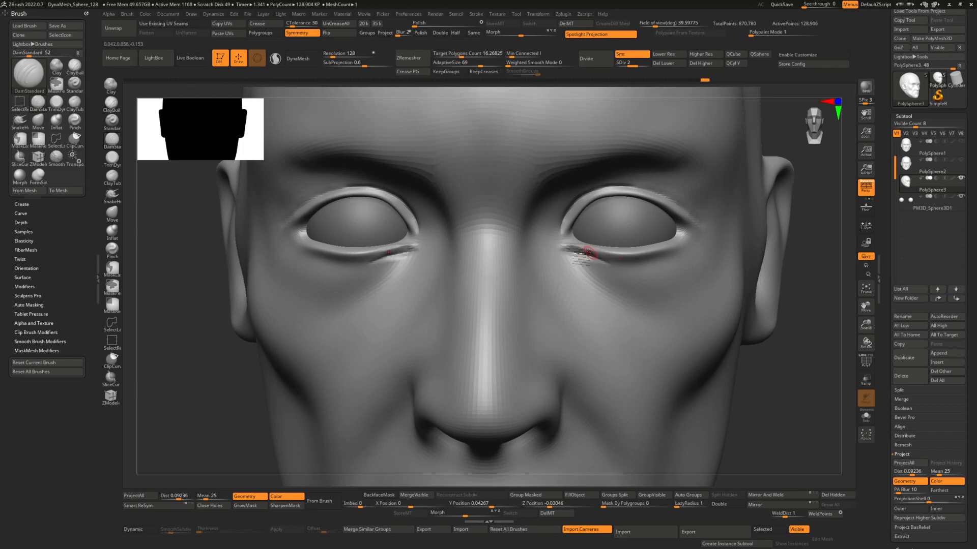
{"action": "key", "text": "shift"}
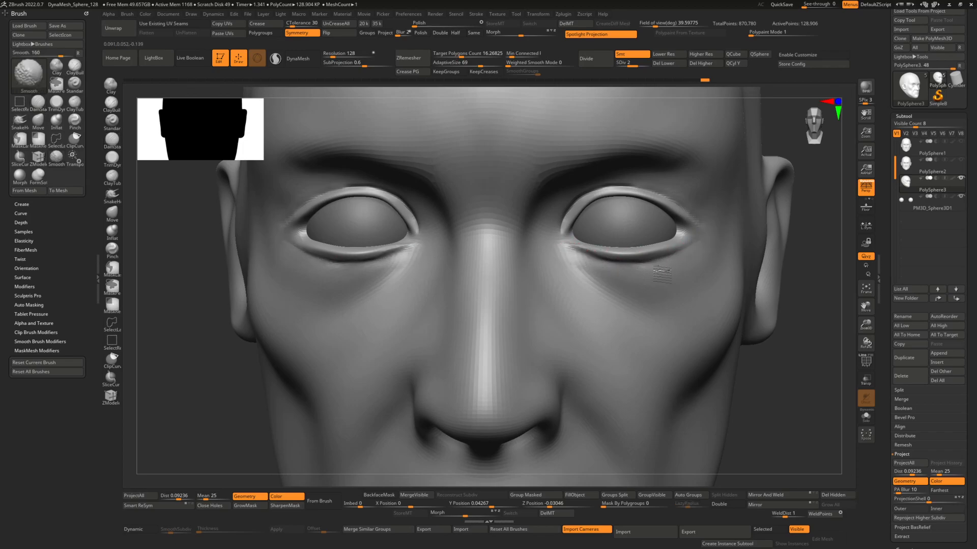
Step: Carve the folds at the outer eye corners with a resized DamStandard brush and smooth them
{"action": "mouse_move", "coordinate": [617, 233]}
{"action": "right_mouse_down", "text": "ctrl"}
{"action": "mouse_move", "coordinate": [571, 257]}
{"action": "mouse_move", "coordinate": [609, 240]}
{"action": "mouse_move", "coordinate": [588, 239]}
{"action": "mouse_move", "coordinate": [715, 225]}
{"action": "right_mouse_up", "text": "ctrl"}
{"action": "right_click", "coordinate": [587, 253]}
{"action": "key", "text": "b"}
{"action": "key", "text": "d"}
{"action": "key", "text": "s"}
{"action": "right_click", "coordinate": [698, 222]}
{"action": "left_click_drag", "start_coordinate": [705, 229], "coordinate": [693, 229]}
{"action": "mouse_move", "coordinate": [692, 220]}
{"action": "right_mouse_down", "text": "ctrl"}
{"action": "mouse_move", "coordinate": [707, 226]}
{"action": "mouse_move", "coordinate": [694, 225]}
{"action": "right_mouse_up", "text": "ctrl"}
{"action": "right_click", "coordinate": [694, 227]}
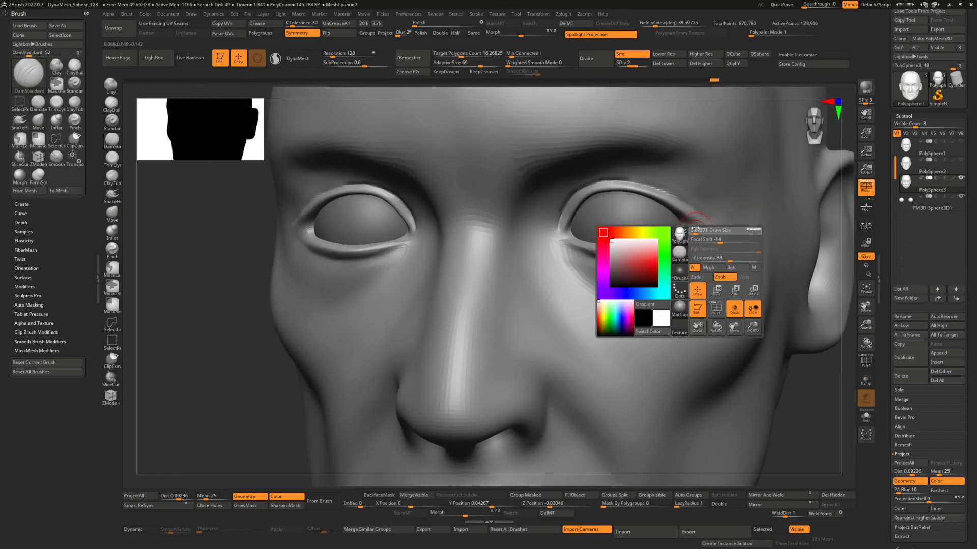
{"action": "left_click_drag", "start_coordinate": [685, 224], "coordinate": [694, 226]}
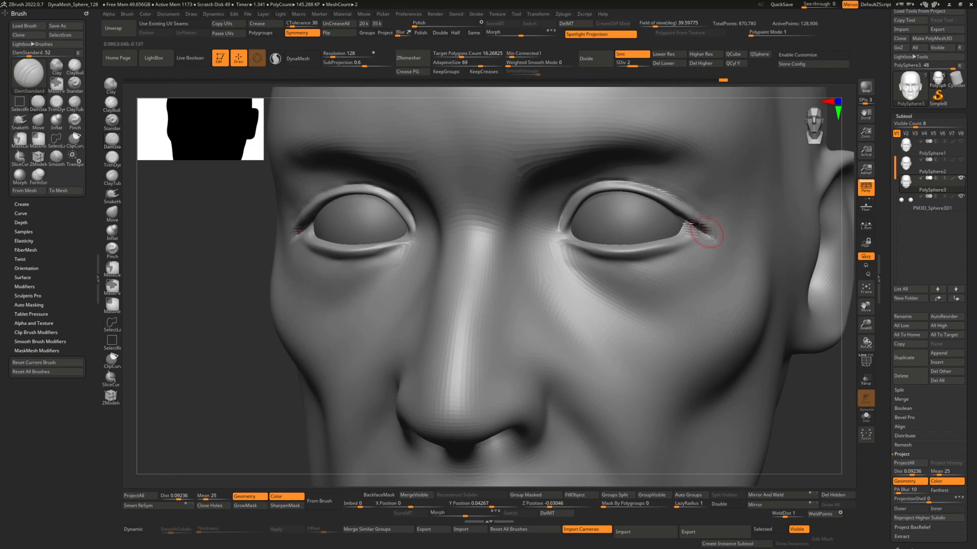
{"action": "right_click_drag", "start_coordinate": [674, 222], "coordinate": [681, 218]}
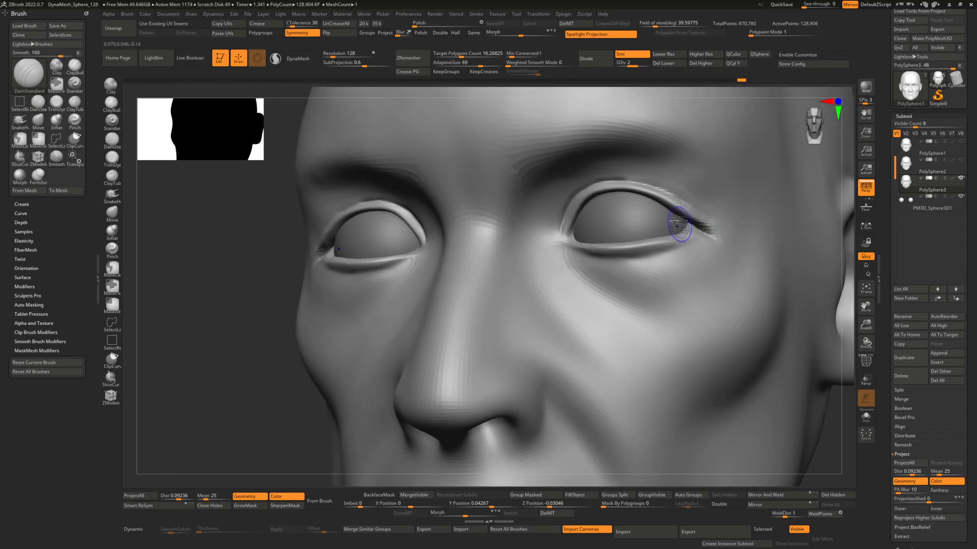
{"action": "mouse_move", "coordinate": [568, 254]}
{"action": "right_mouse_down"}
{"action": "mouse_move", "coordinate": [698, 233]}
{"action": "mouse_move", "coordinate": [671, 257]}
{"action": "right_mouse_up"}
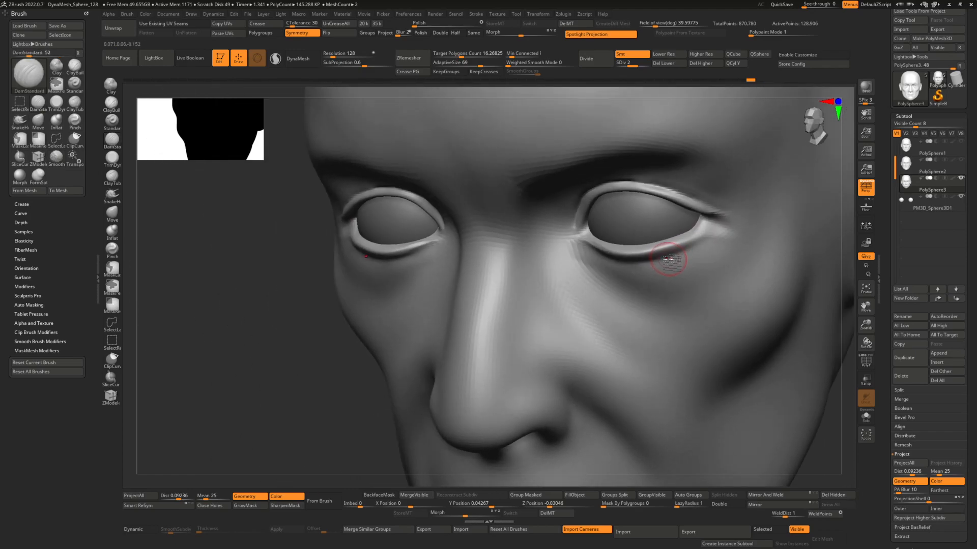
Step: Reshape the lower eyelids and outer eye corners with the Move brush and smooth the area around them
{"action": "key", "text": "b"}
{"action": "key", "text": "m"}
{"action": "key", "text": "v"}
{"action": "key", "text": "space"}
{"action": "left_click_drag", "start_coordinate": [668, 257], "coordinate": [674, 258]}
{"action": "mouse_move", "coordinate": [664, 257]}
{"action": "right_mouse_down"}
{"action": "mouse_move", "coordinate": [684, 251]}
{"action": "mouse_move", "coordinate": [606, 245]}
{"action": "mouse_move", "coordinate": [638, 254]}
{"action": "mouse_move", "coordinate": [653, 300]}
{"action": "right_mouse_up"}
{"action": "key", "text": "space"}
{"action": "key", "text": "space"}
{"action": "key", "text": "space"}
{"action": "left_click_drag", "start_coordinate": [670, 248], "coordinate": [685, 249]}
{"action": "right_click_drag", "start_coordinate": [685, 250], "coordinate": [677, 251]}
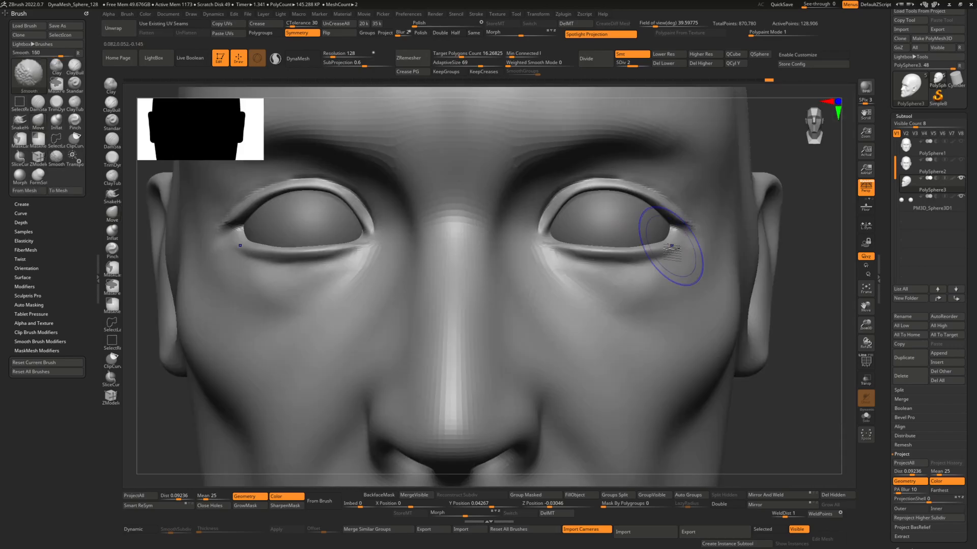
{"action": "key", "text": "ctrl"}
{"action": "right_click_drag", "start_coordinate": [572, 272], "coordinate": [577, 283], "text": "ctrl"}
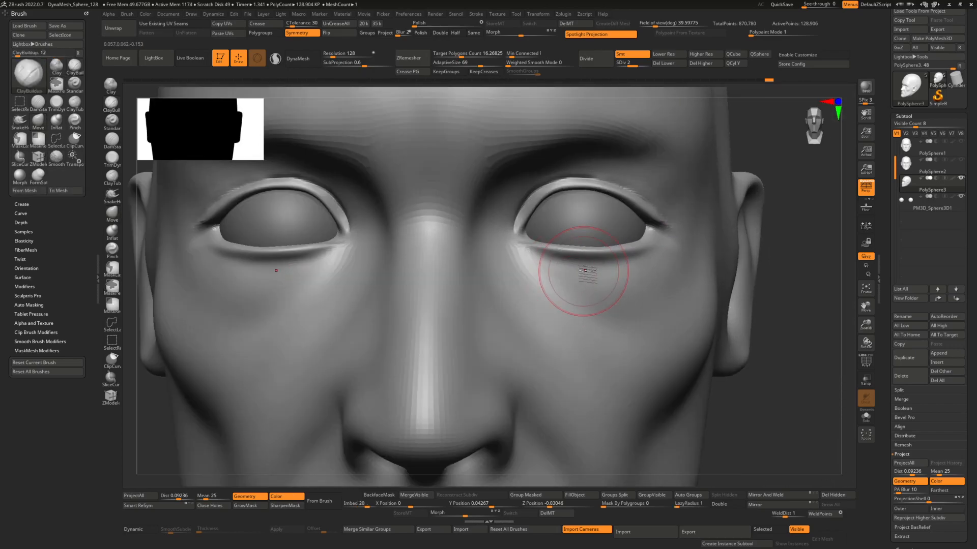
Step: Build up the area beneath the lower eyelids with the ClayBuildup brush and smooth it
{"action": "key", "text": "space"}
{"action": "left_click_drag", "start_coordinate": [582, 276], "coordinate": [584, 276]}
{"action": "mouse_move", "coordinate": [580, 257]}
{"action": "right_mouse_down", "text": "ctrl"}
{"action": "mouse_move", "coordinate": [571, 240]}
{"action": "mouse_move", "coordinate": [504, 238]}
{"action": "right_mouse_up", "text": "ctrl"}
{"action": "key", "text": "space"}
{"action": "mouse_move", "coordinate": [502, 239]}
{"action": "left_mouse_down"}
{"action": "mouse_move", "coordinate": [529, 277]}
{"action": "mouse_move", "coordinate": [605, 256]}
{"action": "mouse_move", "coordinate": [523, 297]}
{"action": "left_mouse_up"}
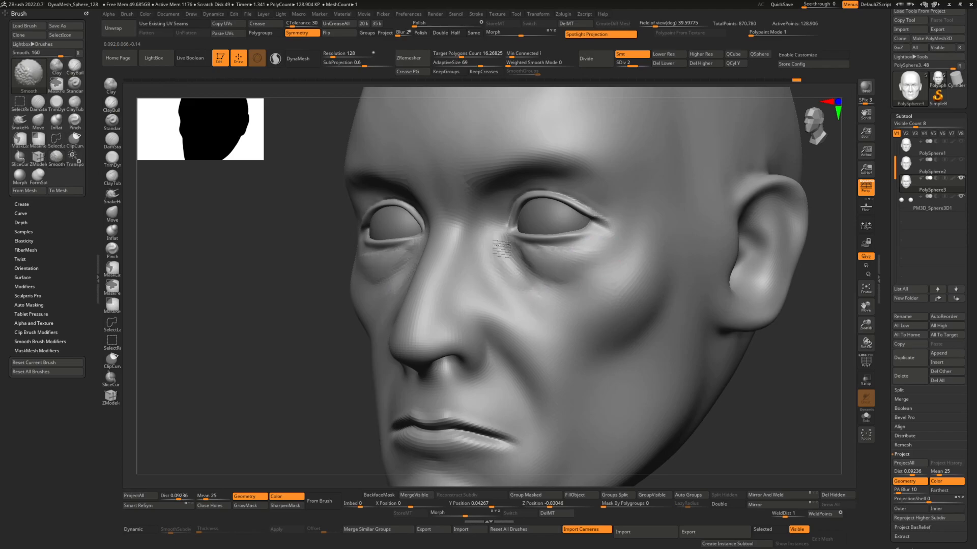
{"action": "right_click_drag", "start_coordinate": [556, 299], "coordinate": [523, 270], "text": "ctrl"}
{"action": "mouse_move", "coordinate": [524, 270]}
{"action": "right_mouse_down"}
{"action": "mouse_move", "coordinate": [550, 252]}
{"action": "mouse_move", "coordinate": [490, 247]}
{"action": "mouse_move", "coordinate": [499, 243]}
{"action": "mouse_move", "coordinate": [511, 303]}
{"action": "mouse_move", "coordinate": [506, 292]}
{"action": "mouse_move", "coordinate": [502, 305]}
{"action": "mouse_move", "coordinate": [552, 320]}
{"action": "right_mouse_up"}
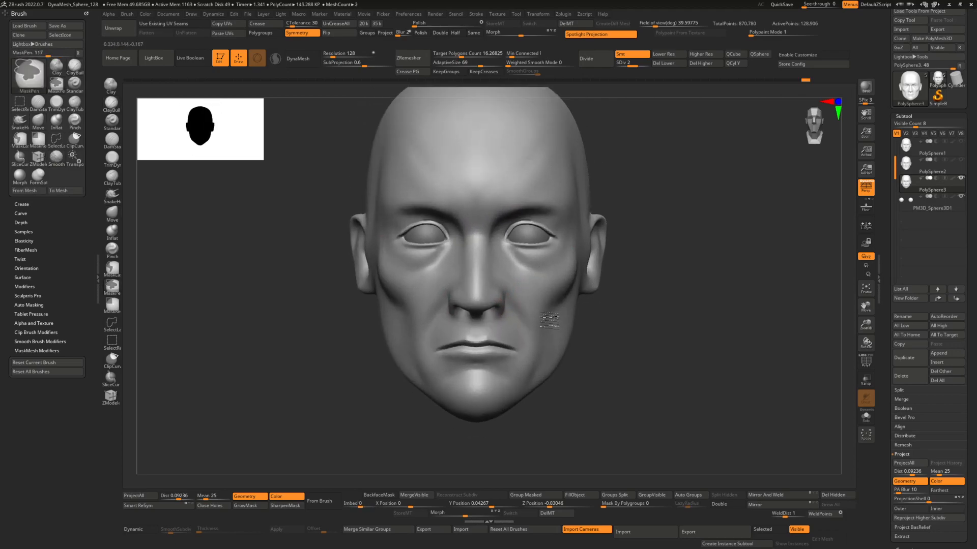
Step: Reshape the mouth corners, lower lids and brows with a resized Move brush, smoothing the brow area
{"action": "key", "text": "b"}
{"action": "key", "text": "m"}
{"action": "key", "text": "v"}
{"action": "key", "text": "space"}
{"action": "left_click_drag", "start_coordinate": [505, 328], "coordinate": [518, 301]}
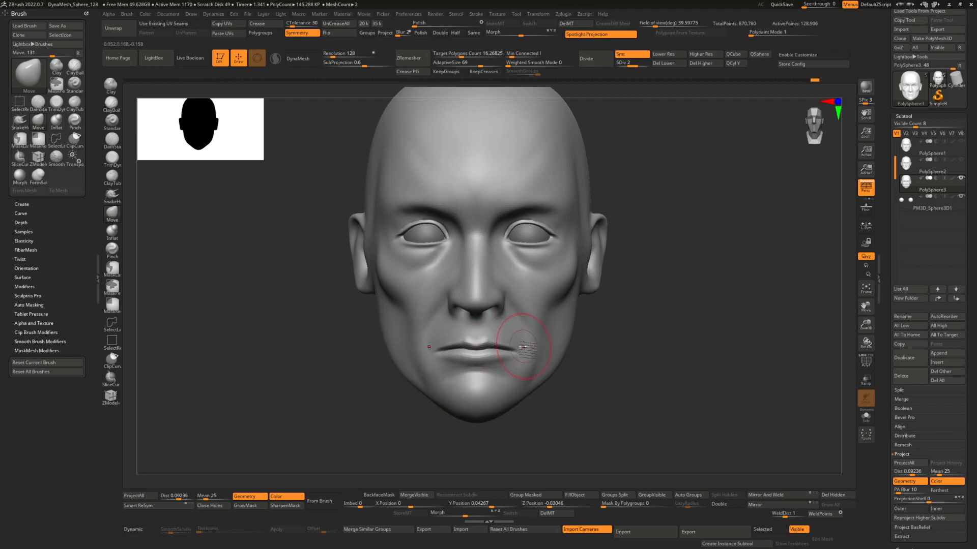
{"action": "left_click_drag", "start_coordinate": [529, 252], "coordinate": [529, 260]}
{"action": "left_click_drag", "start_coordinate": [505, 207], "coordinate": [556, 205]}
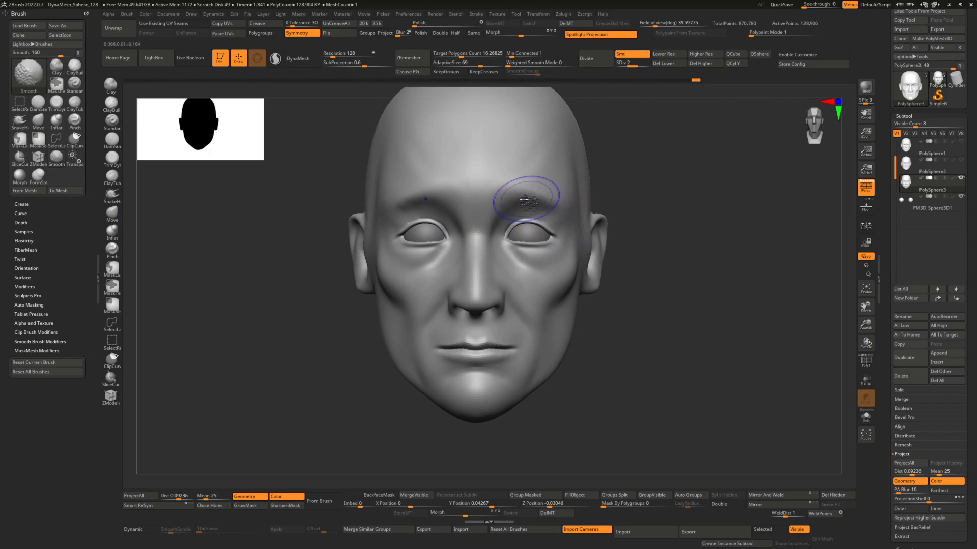
Step: Pull the mouth corners outward and upward into a slight smile with the Move brush
{"action": "mouse_move", "coordinate": [523, 327]}
{"action": "right_mouse_down"}
{"action": "mouse_move", "coordinate": [541, 347]}
{"action": "mouse_move", "coordinate": [556, 341]}
{"action": "right_mouse_up"}
{"action": "key", "text": "space"}
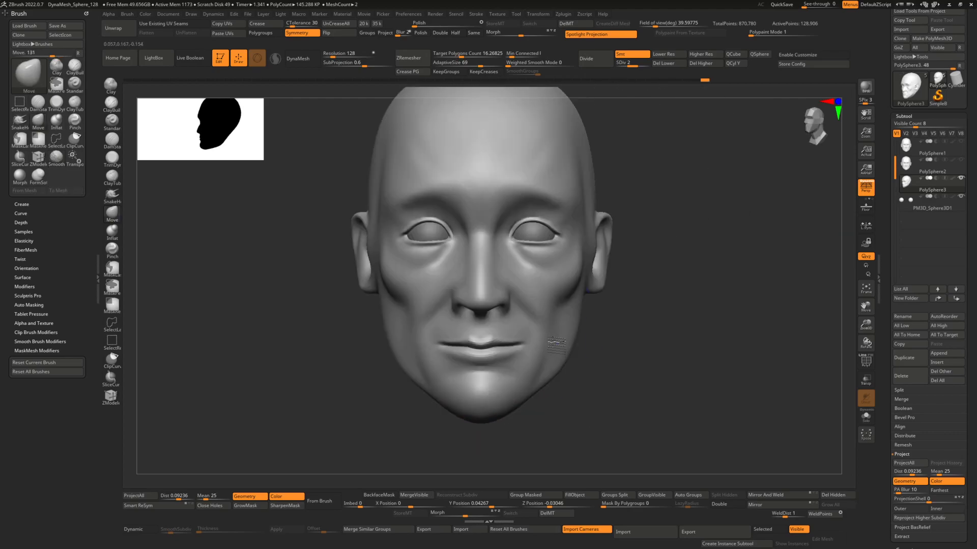
{"action": "key", "text": "space"}
{"action": "mouse_move", "coordinate": [513, 349]}
{"action": "left_mouse_down"}
{"action": "mouse_move", "coordinate": [504, 349]}
{"action": "mouse_move", "coordinate": [540, 316]}
{"action": "mouse_move", "coordinate": [524, 300]}
{"action": "left_mouse_up"}
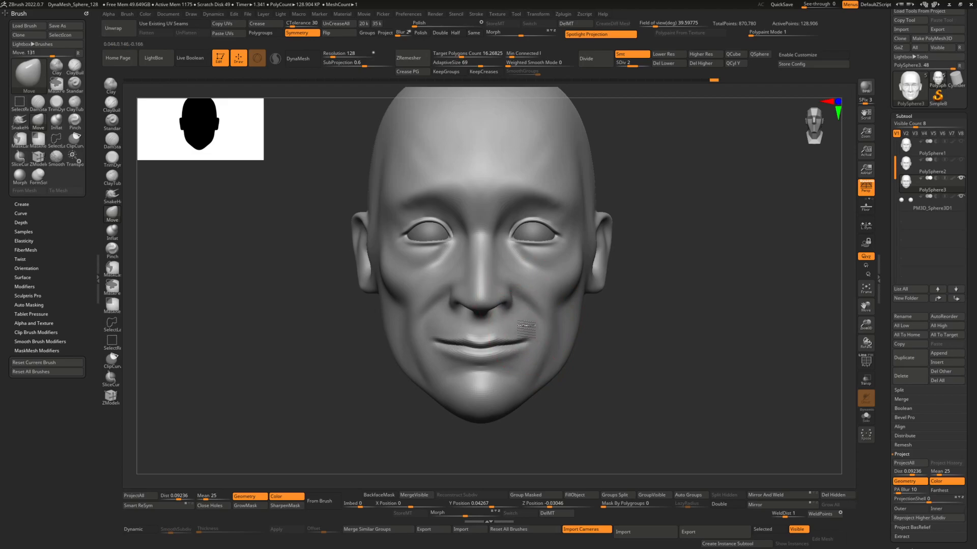
{"action": "mouse_move", "coordinate": [548, 337]}
{"action": "left_mouse_down"}
{"action": "mouse_move", "coordinate": [553, 345]}
{"action": "mouse_move", "coordinate": [544, 335]}
{"action": "left_mouse_up"}
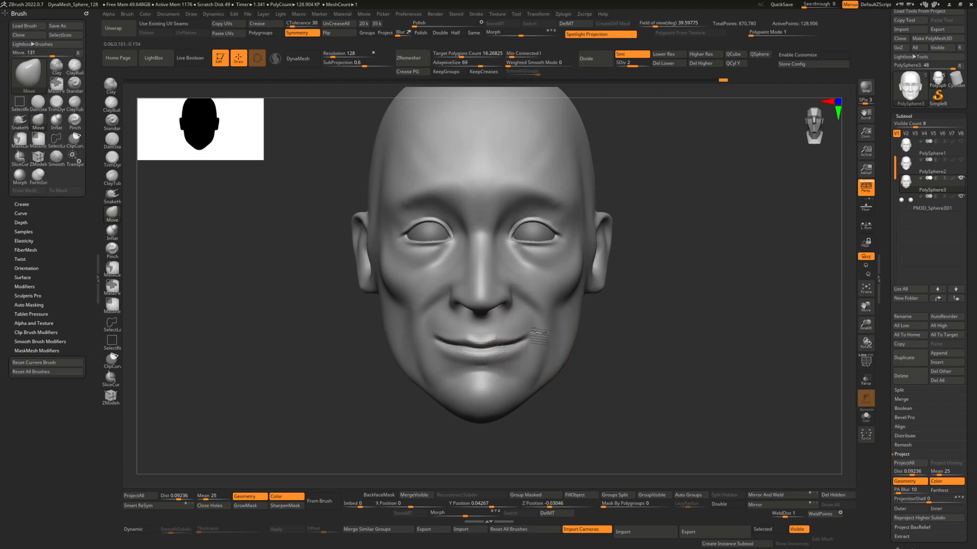
{"action": "key", "text": "space"}
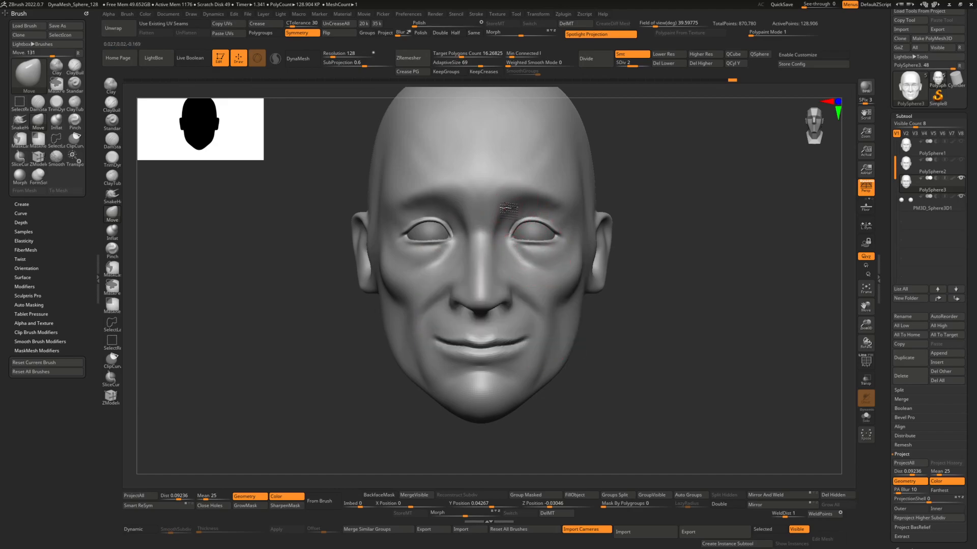
Step: Sharpen the line between the lips towards the mouth corners with the Pinch brush
{"action": "right_click_drag", "start_coordinate": [480, 298], "coordinate": [480, 316], "text": "ctrl"}
{"action": "right_click_drag", "start_coordinate": [479, 315], "coordinate": [471, 267], "text": "alt"}
{"action": "right_click_drag", "start_coordinate": [367, 311], "coordinate": [461, 310]}
{"action": "right_click_drag", "start_coordinate": [461, 310], "coordinate": [404, 273], "text": "alt"}
{"action": "key", "text": "b"}
{"action": "key", "text": "p"}
{"action": "key", "text": "i"}
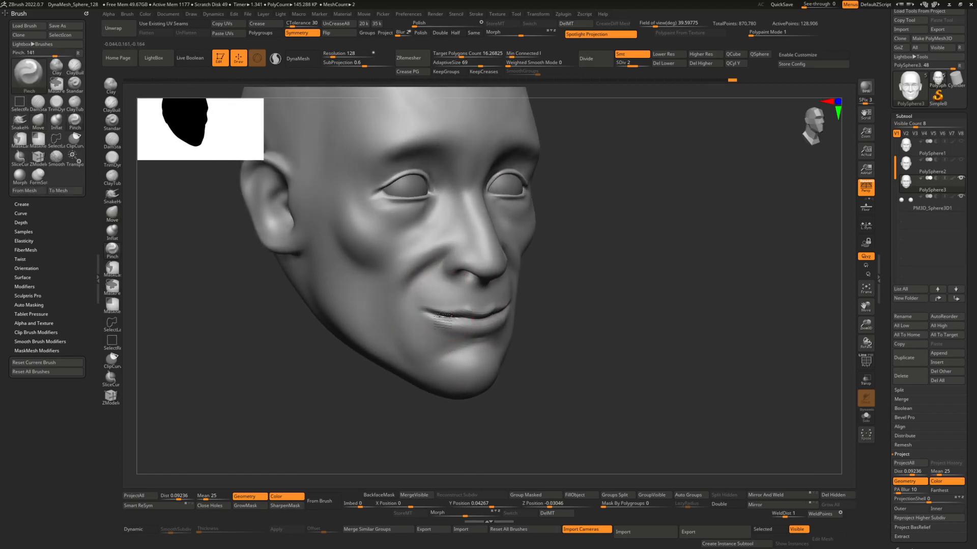
{"action": "mouse_move", "coordinate": [469, 308]}
{"action": "right_mouse_down"}
{"action": "mouse_move", "coordinate": [539, 294]}
{"action": "mouse_move", "coordinate": [496, 257]}
{"action": "mouse_move", "coordinate": [502, 248]}
{"action": "right_mouse_up"}
Step: Carve the nasolabial folds from the nostril wings down past the mouth corners with DamStandard and smooth them
{"action": "key", "text": "b"}
{"action": "key", "text": "d"}
{"action": "key", "text": "s"}
{"action": "key", "text": "space"}
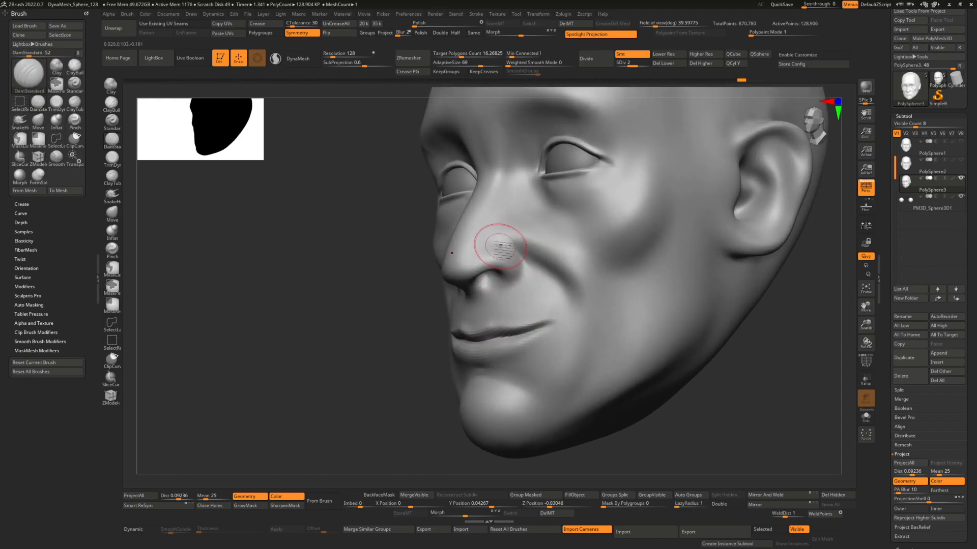
{"action": "left_click_drag", "start_coordinate": [502, 246], "coordinate": [585, 342]}
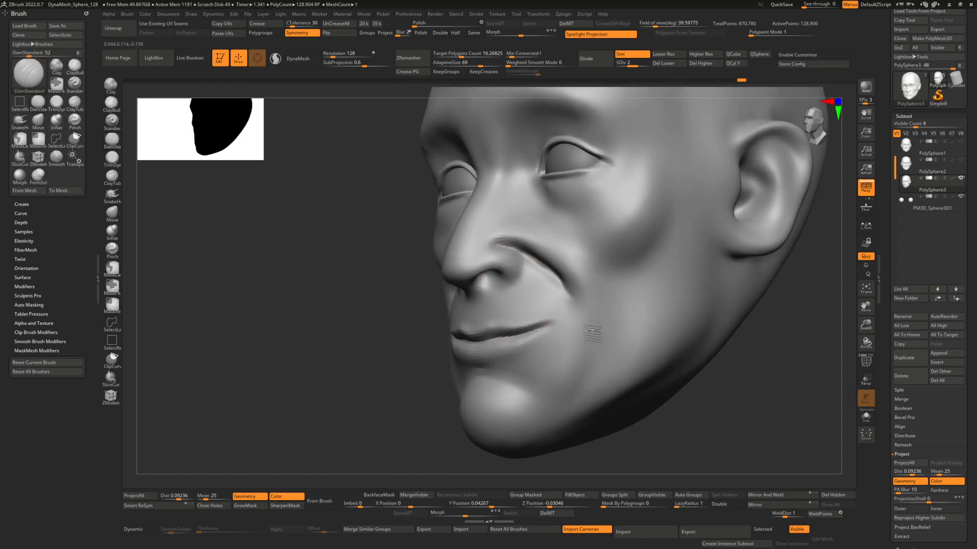
{"action": "left_click_drag", "start_coordinate": [536, 270], "coordinate": [580, 335], "text": "shift"}
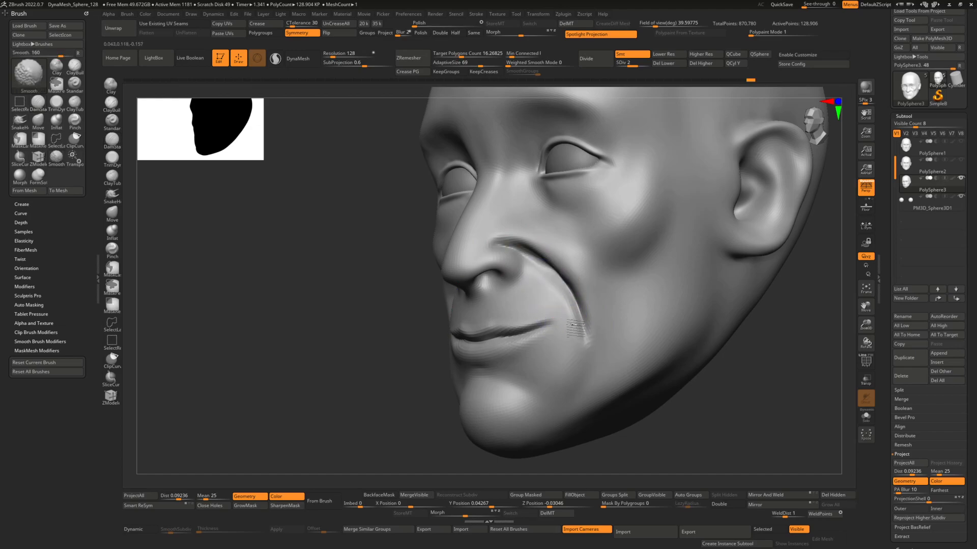
{"action": "mouse_move", "coordinate": [516, 257]}
{"action": "right_mouse_down"}
{"action": "mouse_move", "coordinate": [533, 250]}
{"action": "mouse_move", "coordinate": [502, 260]}
{"action": "right_mouse_up"}
Step: Round out the nostril wings beside the nasolabial folds with the ClayBuildup and Inflat brushes
{"action": "key", "text": "b"}
{"action": "key", "text": "c"}
{"action": "key", "text": "b"}
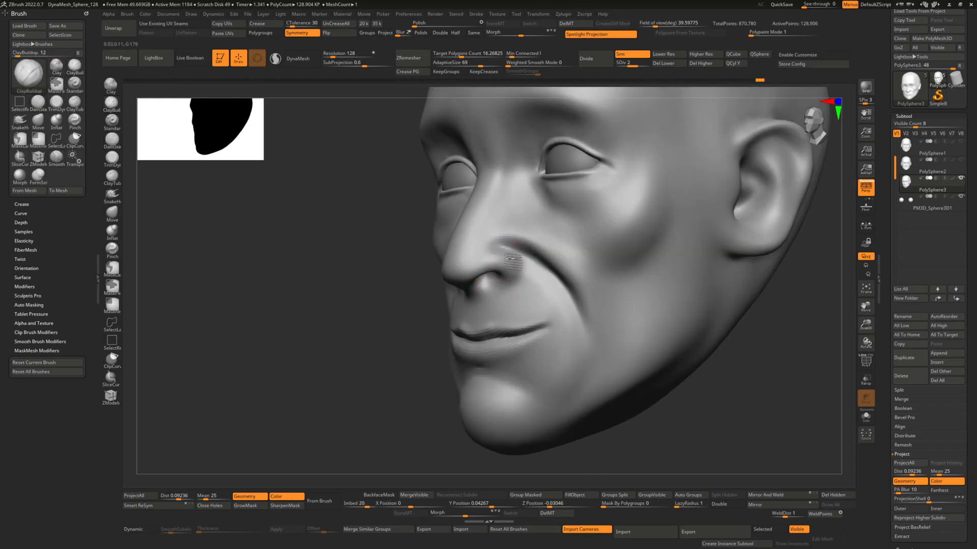
{"action": "key", "text": "b"}
{"action": "key", "text": "i"}
{"action": "key", "text": "n"}
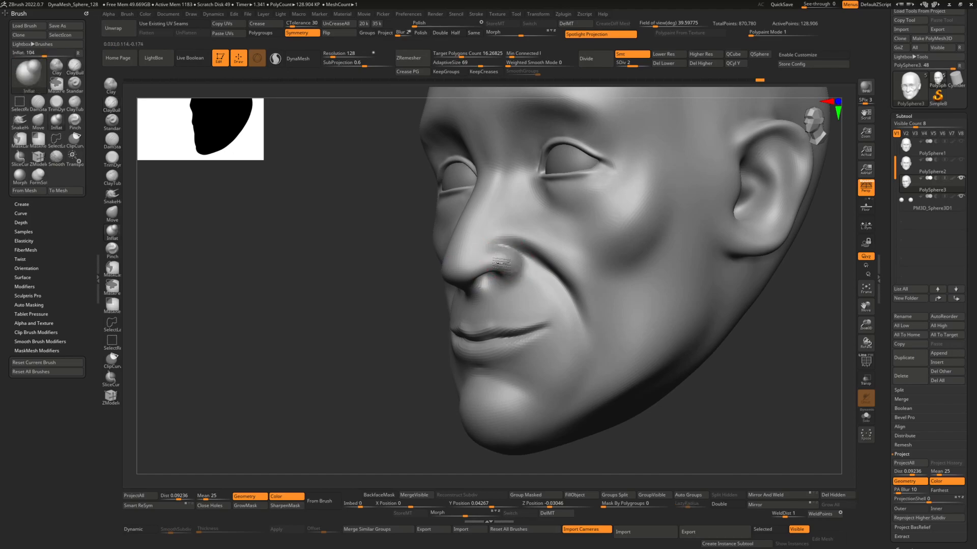
{"action": "right_click_drag", "start_coordinate": [496, 262], "coordinate": [491, 272]}
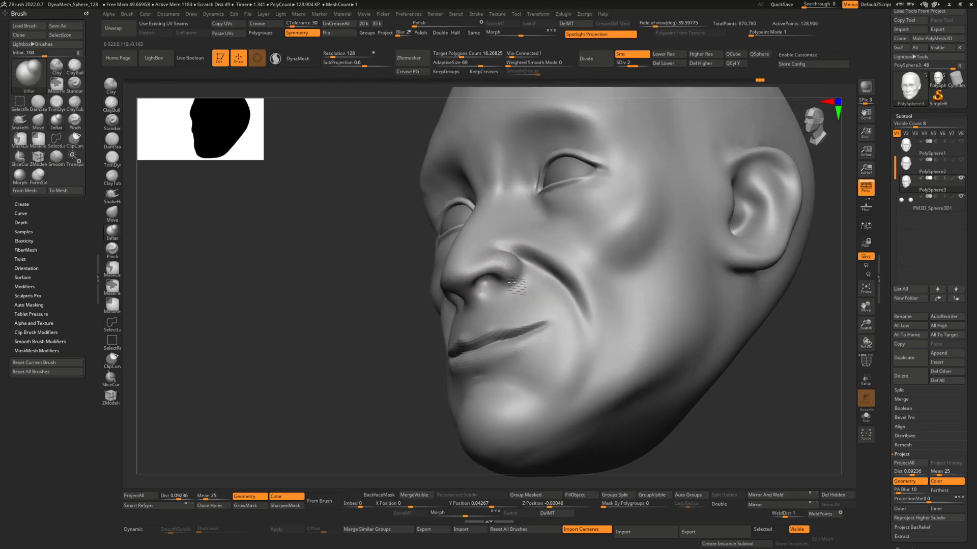
{"action": "right_click_drag", "start_coordinate": [547, 244], "coordinate": [529, 224], "text": "ctrl"}
{"action": "mouse_move", "coordinate": [529, 224]}
{"action": "right_mouse_down", "text": "shift"}
{"action": "mouse_move", "coordinate": [501, 251]}
{"action": "mouse_move", "coordinate": [501, 289]}
{"action": "right_mouse_up", "text": "shift"}
{"action": "mouse_move", "coordinate": [506, 254]}
{"action": "right_mouse_down", "text": "ctrl"}
{"action": "mouse_move", "coordinate": [578, 238]}
{"action": "mouse_move", "coordinate": [529, 239]}
{"action": "right_mouse_up", "text": "ctrl"}
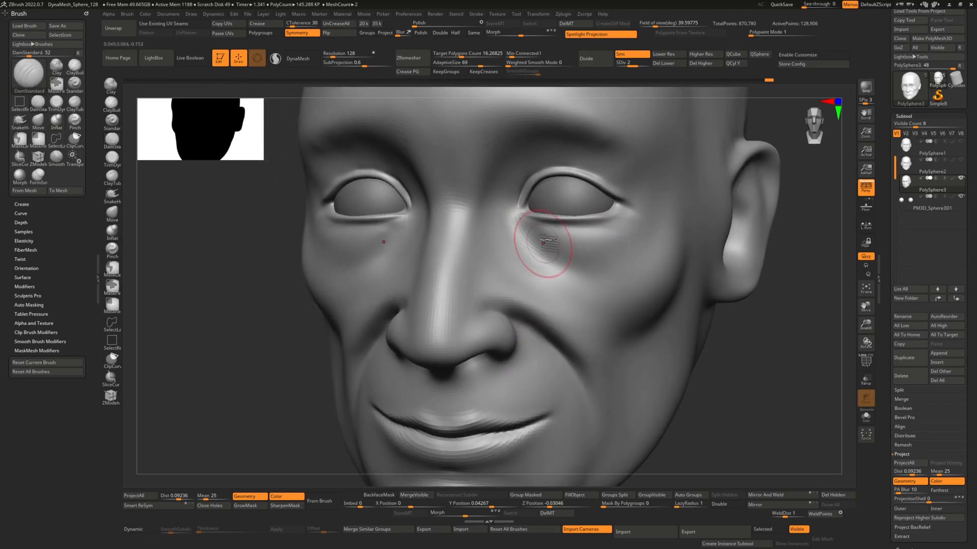
Step: Carve crow's feet at the outer eye corners with DamStandard, raise the subdivision level to 3 and smooth the wrinkles
{"action": "key", "text": "space"}
{"action": "left_click_drag", "start_coordinate": [626, 204], "coordinate": [621, 204]}
{"action": "right_click_drag", "start_coordinate": [651, 202], "coordinate": [629, 198]}
{"action": "mouse_move", "coordinate": [622, 201]}
{"action": "left_mouse_down"}
{"action": "mouse_move", "coordinate": [666, 241]}
{"action": "mouse_move", "coordinate": [681, 209]}
{"action": "mouse_move", "coordinate": [666, 210]}
{"action": "mouse_move", "coordinate": [656, 229]}
{"action": "mouse_move", "coordinate": [664, 247]}
{"action": "left_mouse_up"}
{"action": "left_click_drag", "start_coordinate": [636, 62], "coordinate": [644, 62]}
{"action": "key", "text": "shift"}
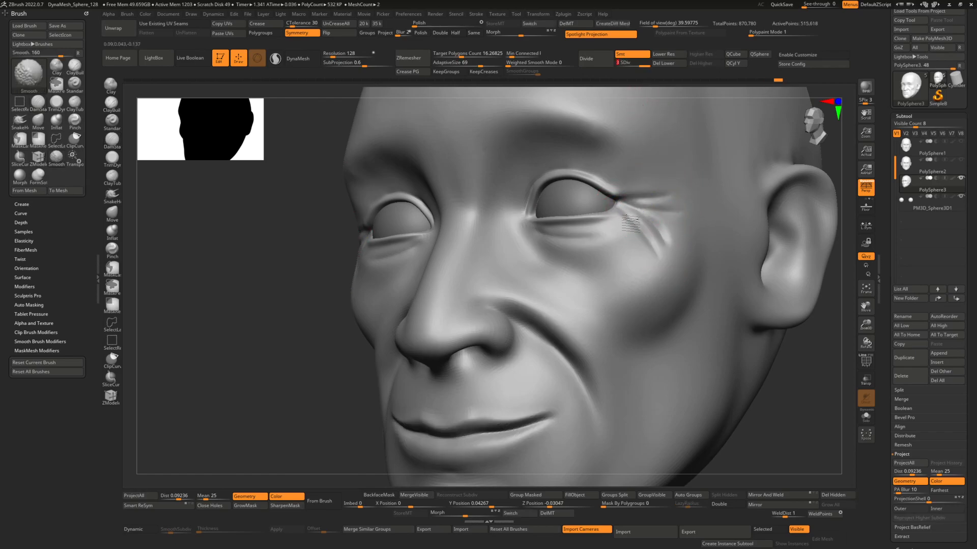
{"action": "left_click_drag", "start_coordinate": [653, 235], "coordinate": [630, 206], "text": "shift"}
Step: Carve further wrinkles from the outer eye corners towards the temples and soften them
{"action": "right_click_drag", "start_coordinate": [628, 204], "coordinate": [649, 207]}
{"action": "left_click_drag", "start_coordinate": [647, 203], "coordinate": [682, 194]}
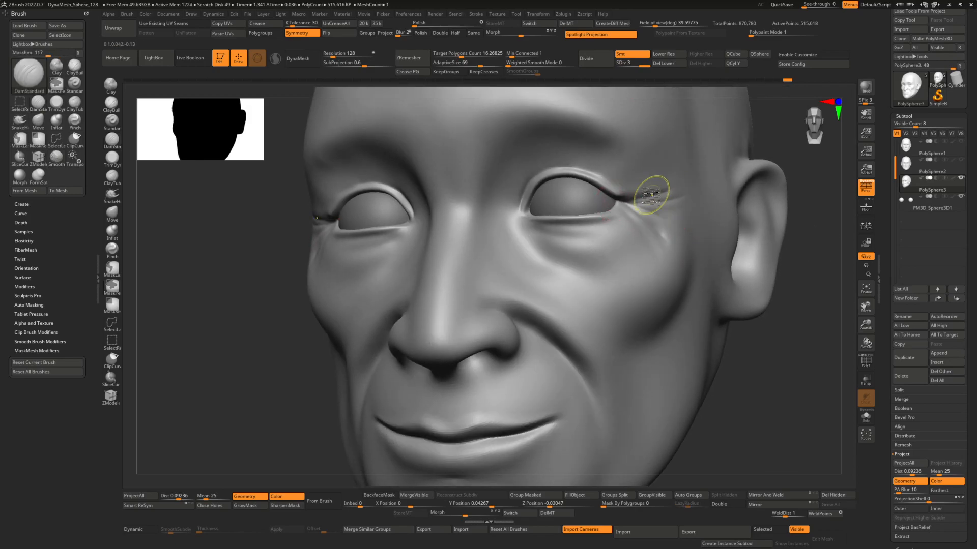
{"action": "right_click_drag", "start_coordinate": [645, 196], "coordinate": [662, 239]}
{"action": "key", "text": "shift"}
Step: Lower the subdivision level to 1 and reshape the back of the skull with a resized Move brush
{"action": "right_click_drag", "start_coordinate": [655, 193], "coordinate": [591, 203], "text": "ctrl"}
{"action": "mouse_move", "coordinate": [590, 204]}
{"action": "right_mouse_down", "text": "shift"}
{"action": "mouse_move", "coordinate": [616, 217]}
{"action": "mouse_move", "coordinate": [575, 235]}
{"action": "mouse_move", "coordinate": [513, 222]}
{"action": "mouse_move", "coordinate": [514, 239]}
{"action": "right_mouse_up", "text": "shift"}
{"action": "right_click_drag", "start_coordinate": [514, 239], "coordinate": [569, 234]}
{"action": "mouse_move", "coordinate": [352, 237]}
{"action": "right_mouse_down", "text": "ctrl"}
{"action": "mouse_move", "coordinate": [443, 278]}
{"action": "mouse_move", "coordinate": [434, 245]}
{"action": "right_mouse_up", "text": "ctrl"}
{"action": "left_click_drag", "start_coordinate": [615, 66], "coordinate": [613, 66]}
{"action": "right_click_drag", "start_coordinate": [387, 209], "coordinate": [397, 178], "text": "ctrl"}
{"action": "key", "text": "b"}
{"action": "key", "text": "m"}
{"action": "key", "text": "v"}
{"action": "key", "text": "space"}
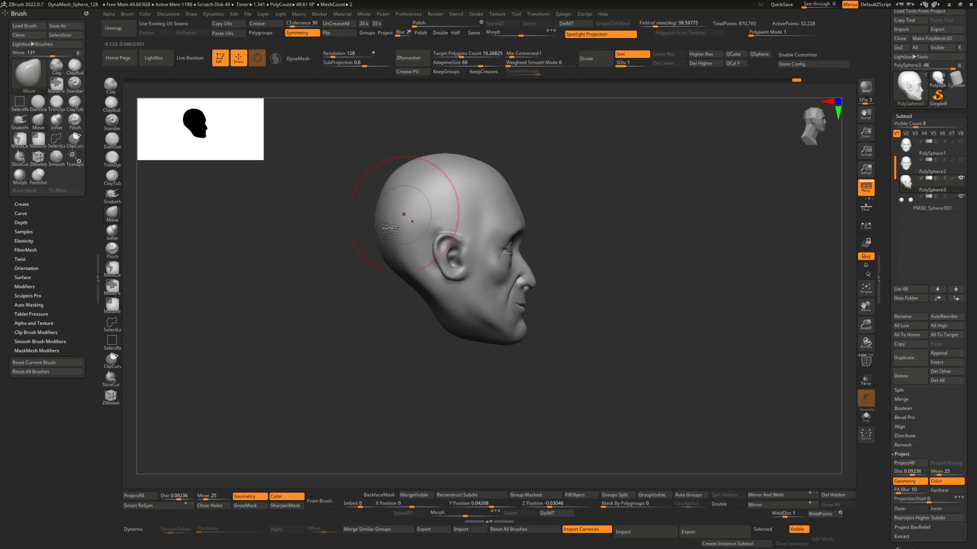
{"action": "right_click_drag", "start_coordinate": [384, 238], "coordinate": [427, 296]}
{"action": "key", "text": "space"}
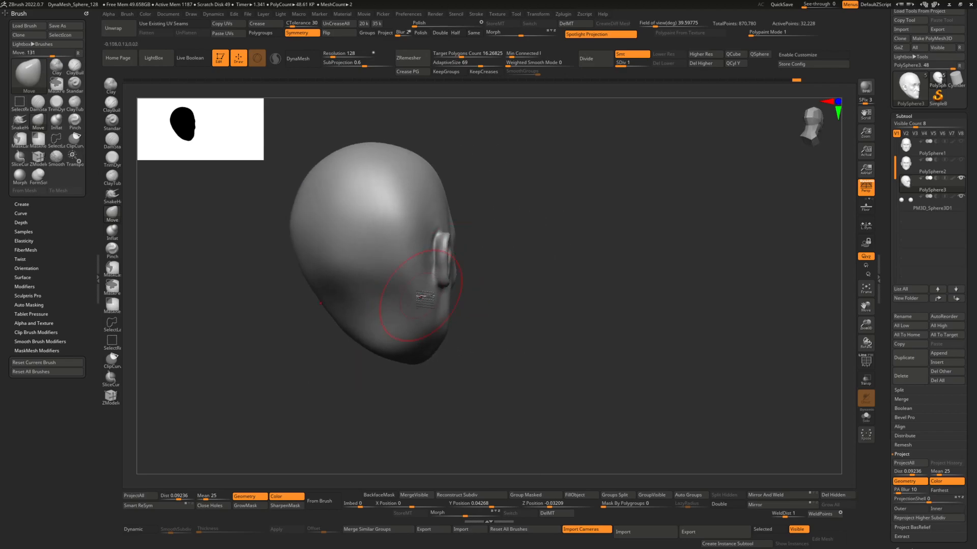
Step: Build up the area behind and below the ears with a resized ClayBuildup brush and smooth it
{"action": "key", "text": "b"}
{"action": "key", "text": "c"}
{"action": "key", "text": "b"}
{"action": "key", "text": "space"}
{"action": "left_click_drag", "start_coordinate": [427, 290], "coordinate": [415, 290]}
{"action": "right_click_drag", "start_coordinate": [418, 288], "coordinate": [394, 282]}
{"action": "left_click_drag", "start_coordinate": [413, 271], "coordinate": [426, 308]}
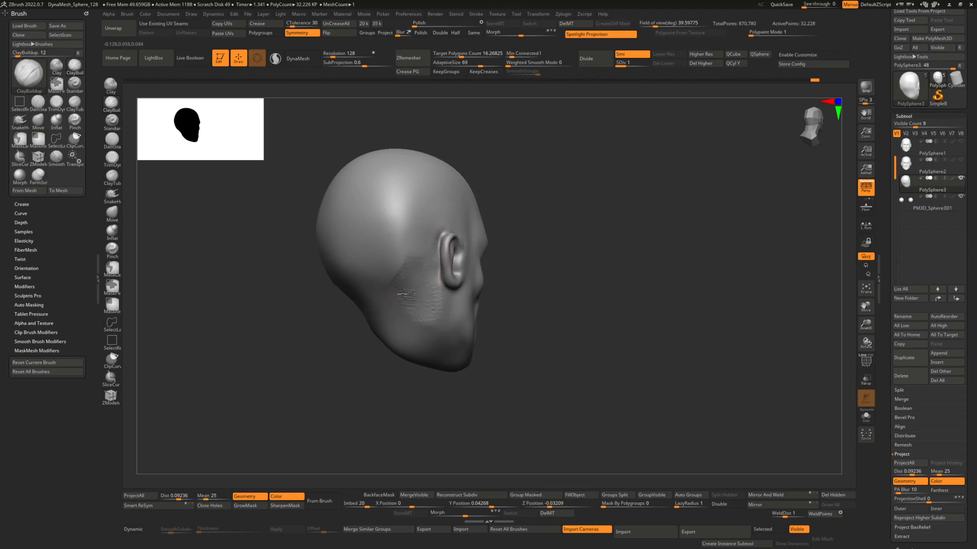
{"action": "left_click_drag", "start_coordinate": [410, 289], "coordinate": [411, 284], "text": "shift"}
{"action": "mouse_move", "coordinate": [422, 315]}
{"action": "right_mouse_down"}
{"action": "mouse_move", "coordinate": [375, 299]}
{"action": "mouse_move", "coordinate": [448, 363]}
{"action": "right_mouse_up"}
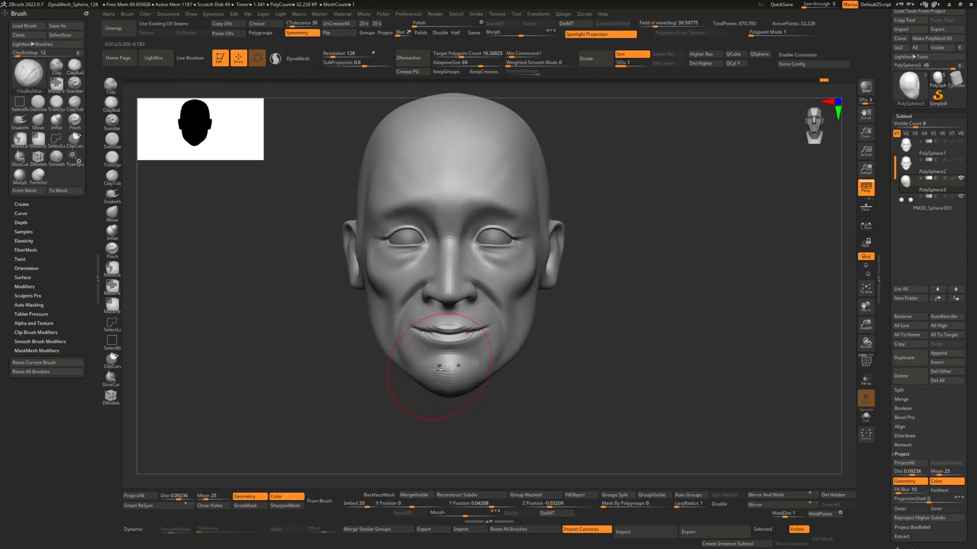
Step: Raise the subdivision level to 2 and adjust the facial forms with a resized Move brush
{"action": "left_click", "coordinate": [632, 63]}
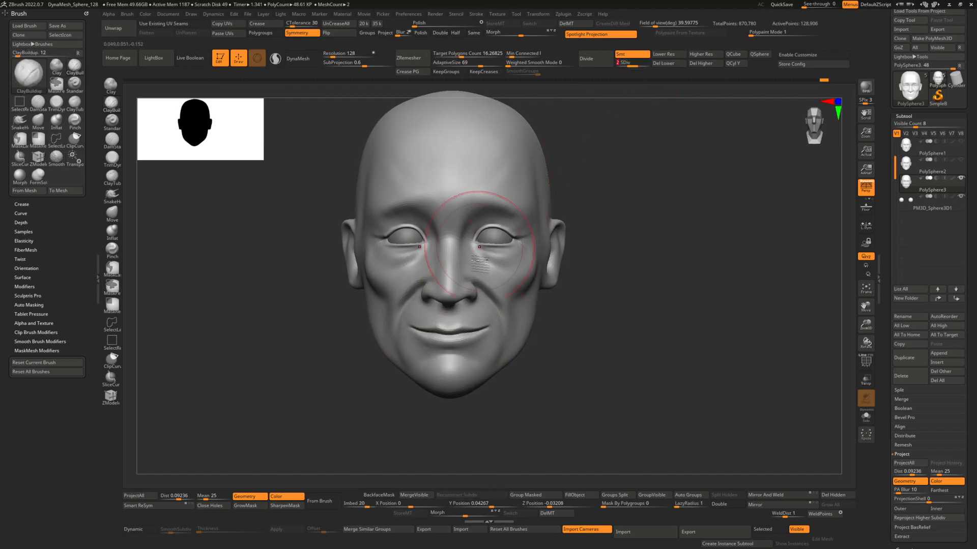
{"action": "key", "text": "space"}
{"action": "mouse_move", "coordinate": [478, 261]}
{"action": "right_mouse_down"}
{"action": "mouse_move", "coordinate": [496, 244]}
{"action": "mouse_move", "coordinate": [484, 248]}
{"action": "mouse_move", "coordinate": [486, 239]}
{"action": "mouse_move", "coordinate": [481, 263]}
{"action": "mouse_move", "coordinate": [458, 256]}
{"action": "mouse_move", "coordinate": [477, 262]}
{"action": "mouse_move", "coordinate": [483, 269]}
{"action": "mouse_move", "coordinate": [458, 262]}
{"action": "mouse_move", "coordinate": [476, 274]}
{"action": "mouse_move", "coordinate": [519, 231]}
{"action": "mouse_move", "coordinate": [441, 262]}
{"action": "right_mouse_up"}
{"action": "key", "text": "b"}
{"action": "key", "text": "m"}
{"action": "key", "text": "v"}
{"action": "key", "text": "space"}
{"action": "key", "text": "space"}
Step: Build up the outer ends of the brow ridges beside the eyes with ClayBuildup and smooth them
{"action": "key", "text": "b"}
{"action": "key", "text": "c"}
{"action": "key", "text": "b"}
{"action": "key", "text": "space"}
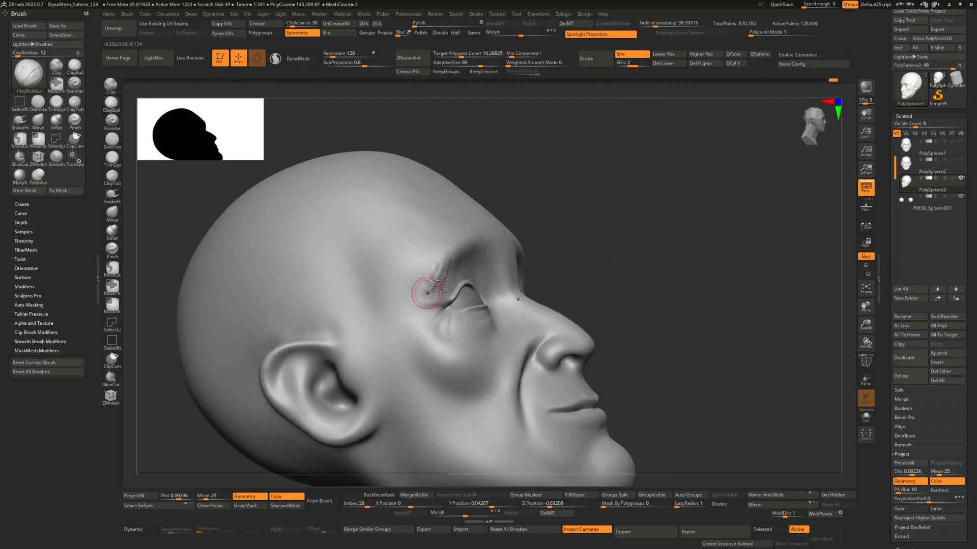
{"action": "key", "text": "shift"}
{"action": "mouse_move", "coordinate": [482, 251]}
{"action": "right_mouse_down", "text": "ctrl"}
{"action": "mouse_move", "coordinate": [419, 250]}
{"action": "mouse_move", "coordinate": [388, 294]}
{"action": "mouse_move", "coordinate": [422, 326]}
{"action": "mouse_move", "coordinate": [436, 289]}
{"action": "mouse_move", "coordinate": [510, 314]}
{"action": "mouse_move", "coordinate": [488, 316]}
{"action": "right_mouse_up", "text": "ctrl"}
Step: Reshape the mouth area and the lower edge of the chin with a resized Move brush
{"action": "key", "text": "b"}
{"action": "key", "text": "m"}
{"action": "key", "text": "v"}
{"action": "key", "text": "space"}
{"action": "left_click_drag", "start_coordinate": [471, 335], "coordinate": [478, 334]}
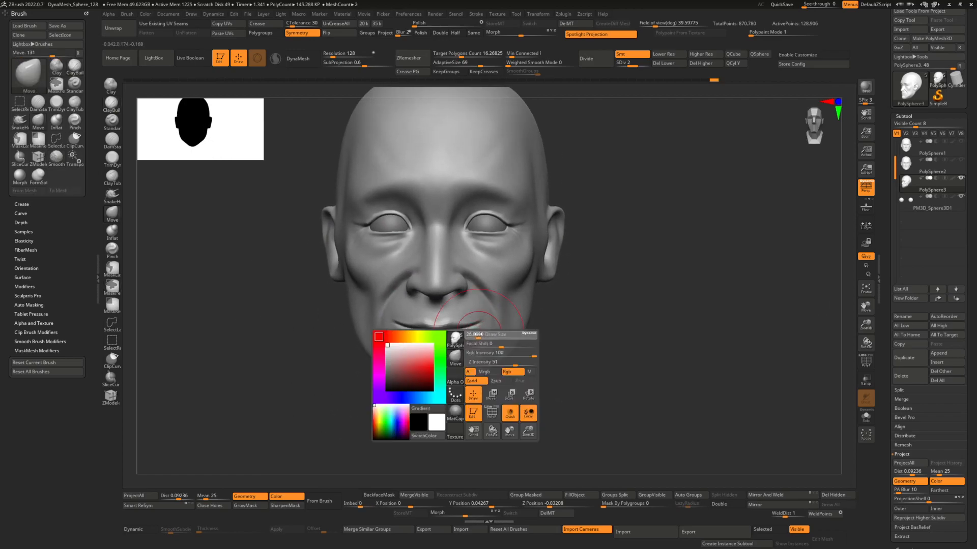
{"action": "key", "text": "space"}
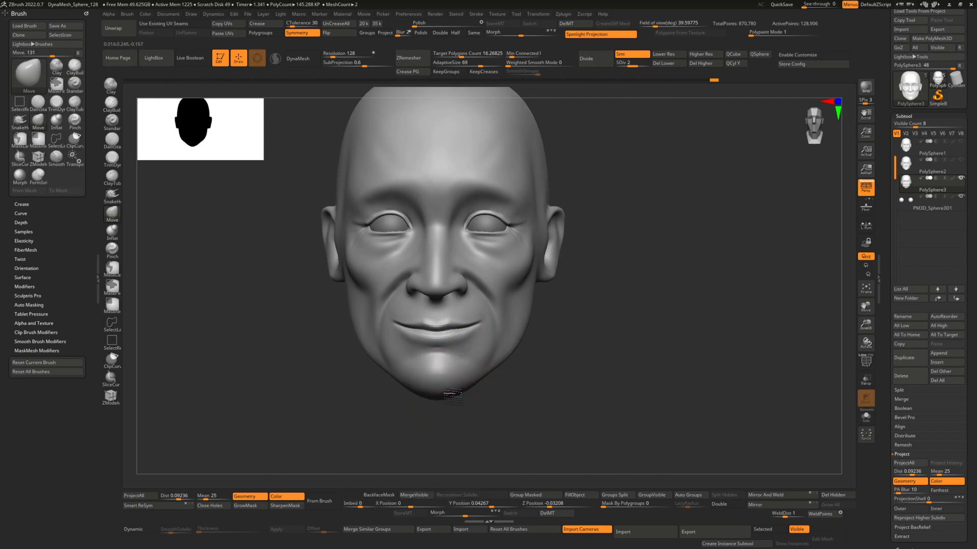
{"action": "left_click_drag", "start_coordinate": [453, 395], "coordinate": [453, 392]}
Step: Refine the chin's profile with the Move brush from the side and three-quarter views
{"action": "mouse_move", "coordinate": [454, 392]}
{"action": "right_mouse_down"}
{"action": "mouse_move", "coordinate": [346, 394]}
{"action": "mouse_move", "coordinate": [471, 392]}
{"action": "mouse_move", "coordinate": [356, 395]}
{"action": "right_mouse_up"}
{"action": "mouse_move", "coordinate": [496, 395]}
{"action": "right_mouse_down", "text": "ctrl"}
{"action": "mouse_move", "coordinate": [471, 353]}
{"action": "mouse_move", "coordinate": [506, 344]}
{"action": "mouse_move", "coordinate": [512, 317]}
{"action": "right_mouse_up", "text": "ctrl"}
{"action": "right_click_drag", "start_coordinate": [512, 317], "coordinate": [485, 329], "text": "ctrl"}
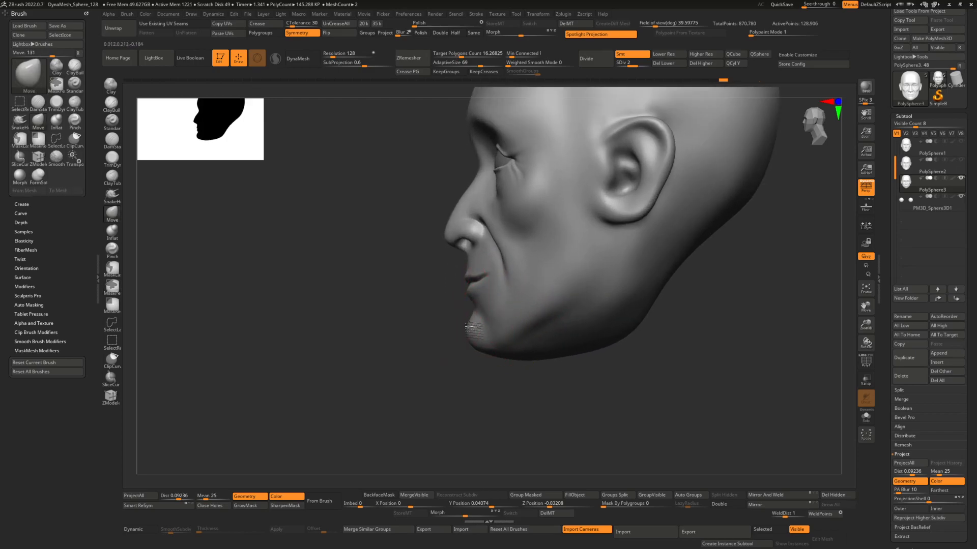
{"action": "mouse_move", "coordinate": [487, 318]}
{"action": "right_mouse_down", "text": "ctrl"}
{"action": "mouse_move", "coordinate": [464, 337]}
{"action": "mouse_move", "coordinate": [520, 322]}
{"action": "right_mouse_up", "text": "ctrl"}
{"action": "right_click", "coordinate": [463, 329]}
{"action": "mouse_move", "coordinate": [460, 333]}
{"action": "right_mouse_down"}
{"action": "mouse_move", "coordinate": [485, 335]}
{"action": "mouse_move", "coordinate": [477, 332]}
{"action": "right_mouse_up"}
Step: Build up the front and sides of the chin with ClayBuildup and smooth it into the jaw
{"action": "key", "text": "b"}
{"action": "key", "text": "c"}
{"action": "key", "text": "b"}
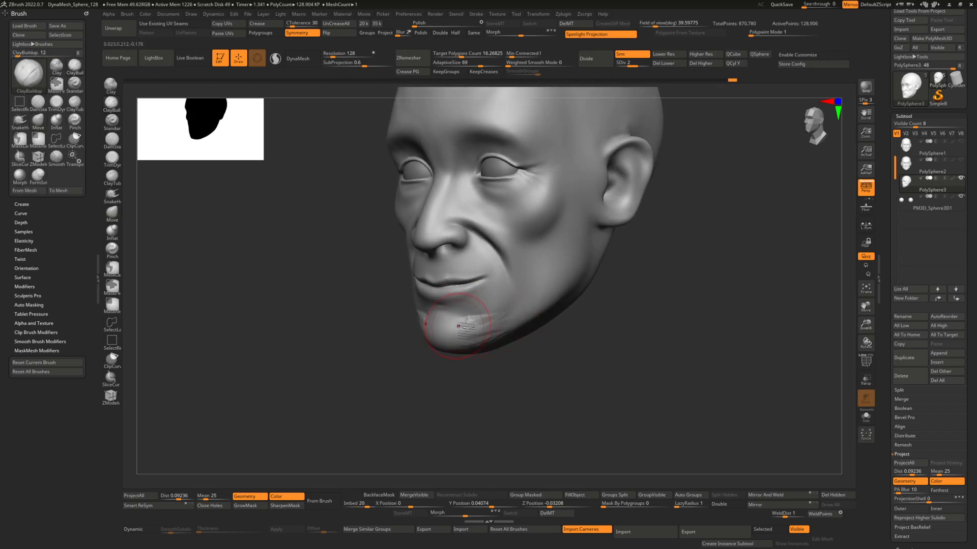
{"action": "key", "text": "shift"}
{"action": "left_click_drag", "start_coordinate": [531, 306], "coordinate": [535, 294], "text": "shift"}
{"action": "right_click_drag", "start_coordinate": [535, 294], "coordinate": [585, 295]}
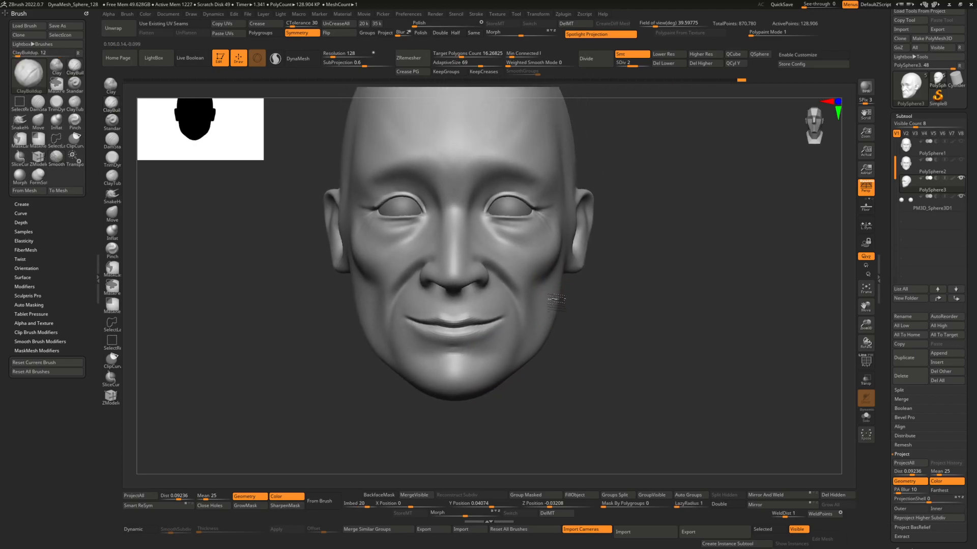
Step: Shape the area between the brows and the lower forehead with the FormSoft brush
{"action": "mouse_move", "coordinate": [501, 234]}
{"action": "right_mouse_down"}
{"action": "mouse_move", "coordinate": [485, 227]}
{"action": "mouse_move", "coordinate": [518, 222]}
{"action": "mouse_move", "coordinate": [468, 247]}
{"action": "mouse_move", "coordinate": [461, 219]}
{"action": "right_mouse_up"}
{"action": "right_click", "coordinate": [485, 232]}
{"action": "right_click", "coordinate": [469, 236]}
{"action": "key", "text": "b"}
{"action": "key", "text": "f"}
{"action": "key", "text": "s"}
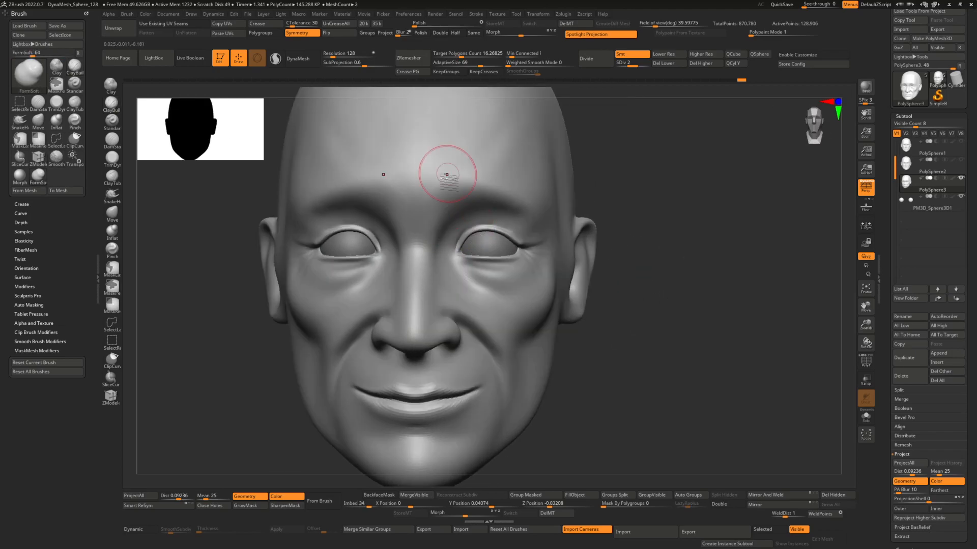
Step: Carve diagonal frown lines above the nose bridge and creases along the brows with DamStandard, then smooth them
{"action": "key", "text": "b"}
{"action": "key", "text": "d"}
{"action": "key", "text": "s"}
{"action": "right_click", "coordinate": [436, 190]}
{"action": "left_click_drag", "start_coordinate": [429, 222], "coordinate": [443, 161]}
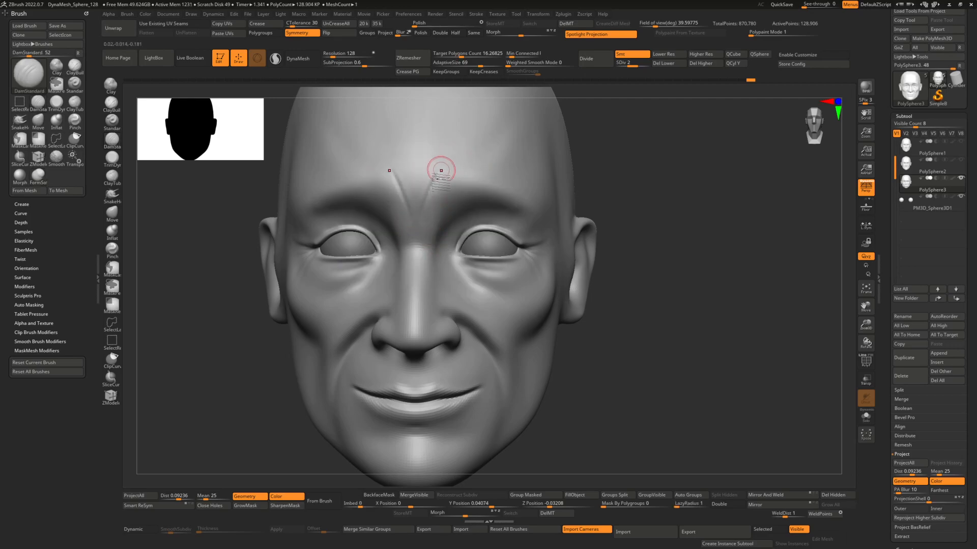
{"action": "key", "text": "shift"}
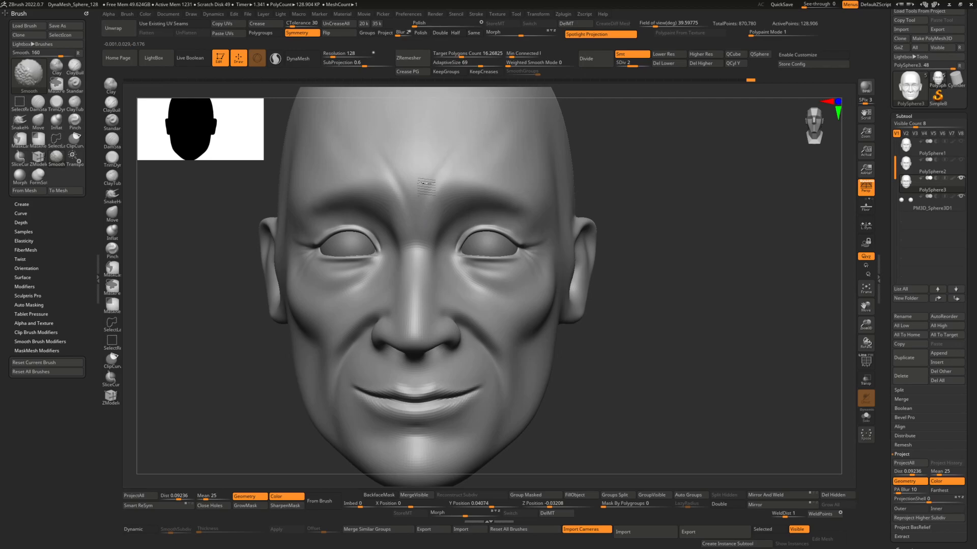
{"action": "mouse_move", "coordinate": [434, 206]}
{"action": "left_mouse_down"}
{"action": "mouse_move", "coordinate": [460, 180]}
{"action": "mouse_move", "coordinate": [532, 206]}
{"action": "left_mouse_up"}
{"action": "left_click_drag", "start_coordinate": [445, 190], "coordinate": [453, 188], "text": "shift"}
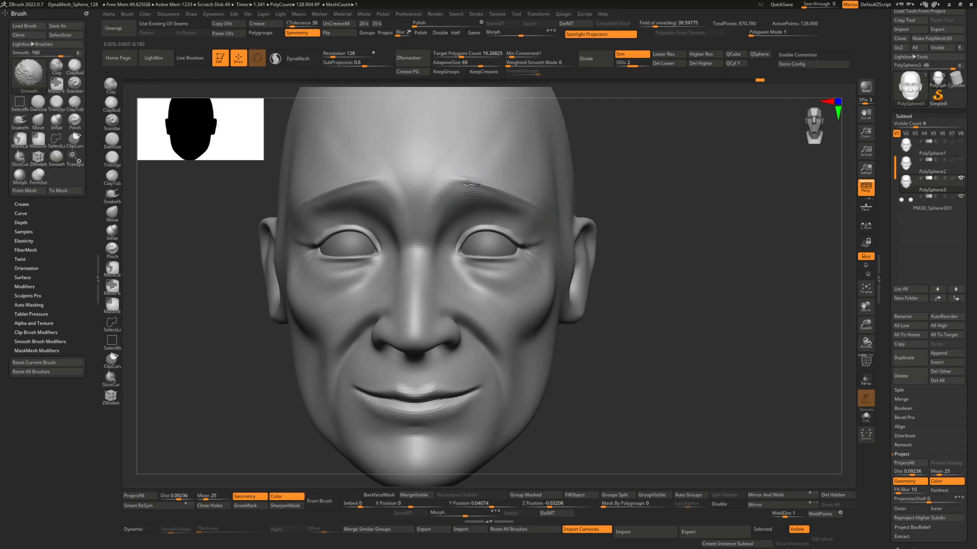
Step: Adjust the chin and lower face in profile with a resized Move brush
{"action": "mouse_move", "coordinate": [501, 187]}
{"action": "right_mouse_down", "text": "ctrl"}
{"action": "mouse_move", "coordinate": [503, 178]}
{"action": "mouse_move", "coordinate": [487, 222]}
{"action": "mouse_move", "coordinate": [578, 231]}
{"action": "right_mouse_up", "text": "ctrl"}
{"action": "mouse_move", "coordinate": [638, 237]}
{"action": "right_mouse_down"}
{"action": "mouse_move", "coordinate": [590, 239]}
{"action": "mouse_move", "coordinate": [517, 277]}
{"action": "mouse_move", "coordinate": [558, 288]}
{"action": "right_mouse_up"}
{"action": "key", "text": "space"}
{"action": "right_click_drag", "start_coordinate": [478, 297], "coordinate": [508, 295]}
{"action": "left_click_drag", "start_coordinate": [496, 305], "coordinate": [503, 298]}
{"action": "right_click_drag", "start_coordinate": [503, 300], "coordinate": [534, 310], "text": "ctrl"}
Step: Pull the underside of the chin and jaw down to define the jaw angle, then smooth it
{"action": "key", "text": "space"}
{"action": "left_click_drag", "start_coordinate": [499, 310], "coordinate": [495, 310]}
{"action": "right_click_drag", "start_coordinate": [547, 280], "coordinate": [518, 277]}
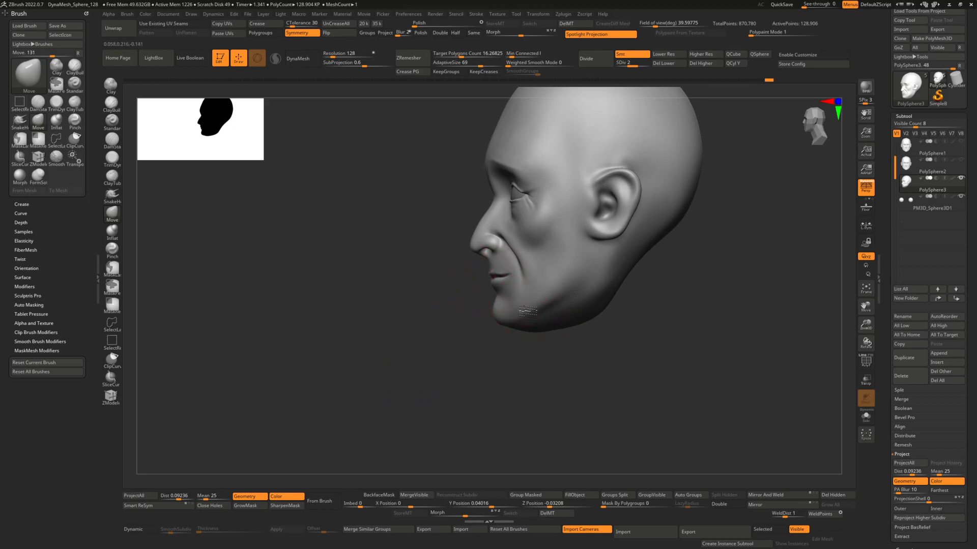
{"action": "key", "text": "space"}
{"action": "mouse_move", "coordinate": [526, 311]}
{"action": "right_mouse_down"}
{"action": "mouse_move", "coordinate": [563, 292]}
{"action": "mouse_move", "coordinate": [563, 283]}
{"action": "mouse_move", "coordinate": [560, 300]}
{"action": "mouse_move", "coordinate": [515, 298]}
{"action": "mouse_move", "coordinate": [506, 329]}
{"action": "mouse_move", "coordinate": [501, 307]}
{"action": "right_mouse_up"}
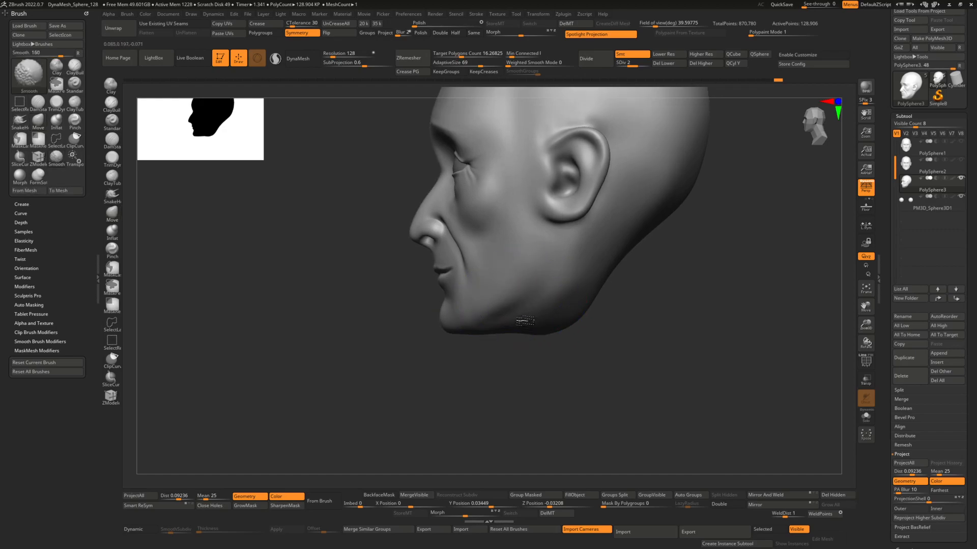
Step: Smooth the underside of the jaw and adjust the jawline with a resized brush
{"action": "left_click_drag", "start_coordinate": [565, 321], "coordinate": [558, 322], "text": "shift"}
{"action": "mouse_move", "coordinate": [558, 318]}
{"action": "right_mouse_down"}
{"action": "mouse_move", "coordinate": [587, 270]}
{"action": "mouse_move", "coordinate": [544, 304]}
{"action": "mouse_move", "coordinate": [550, 286]}
{"action": "right_mouse_up"}
{"action": "right_click_drag", "start_coordinate": [551, 286], "coordinate": [565, 278], "text": "alt"}
{"action": "right_click_drag", "start_coordinate": [541, 322], "coordinate": [512, 326], "text": "ctrl"}
{"action": "key", "text": "space"}
{"action": "left_click_drag", "start_coordinate": [512, 318], "coordinate": [507, 318]}
Step: Refine the lower cheek and mouth area in profile with a resized brush, then smooth around the nasolabial fold
{"action": "mouse_move", "coordinate": [496, 307]}
{"action": "right_mouse_down", "text": "ctrl"}
{"action": "mouse_move", "coordinate": [509, 298]}
{"action": "mouse_move", "coordinate": [545, 319]}
{"action": "mouse_move", "coordinate": [490, 312]}
{"action": "right_mouse_up", "text": "ctrl"}
{"action": "key", "text": "space"}
{"action": "left_click_drag", "start_coordinate": [489, 310], "coordinate": [484, 309]}
{"action": "mouse_move", "coordinate": [483, 300]}
{"action": "right_mouse_down"}
{"action": "mouse_move", "coordinate": [454, 297]}
{"action": "mouse_move", "coordinate": [466, 289]}
{"action": "mouse_move", "coordinate": [482, 300]}
{"action": "right_mouse_up"}
{"action": "key", "text": "space"}
{"action": "left_click_drag", "start_coordinate": [502, 280], "coordinate": [495, 280]}
{"action": "mouse_move", "coordinate": [495, 280]}
{"action": "right_mouse_down"}
{"action": "mouse_move", "coordinate": [508, 289]}
{"action": "mouse_move", "coordinate": [486, 298]}
{"action": "right_mouse_up"}
{"action": "key", "text": "space"}
{"action": "key", "text": "shift"}
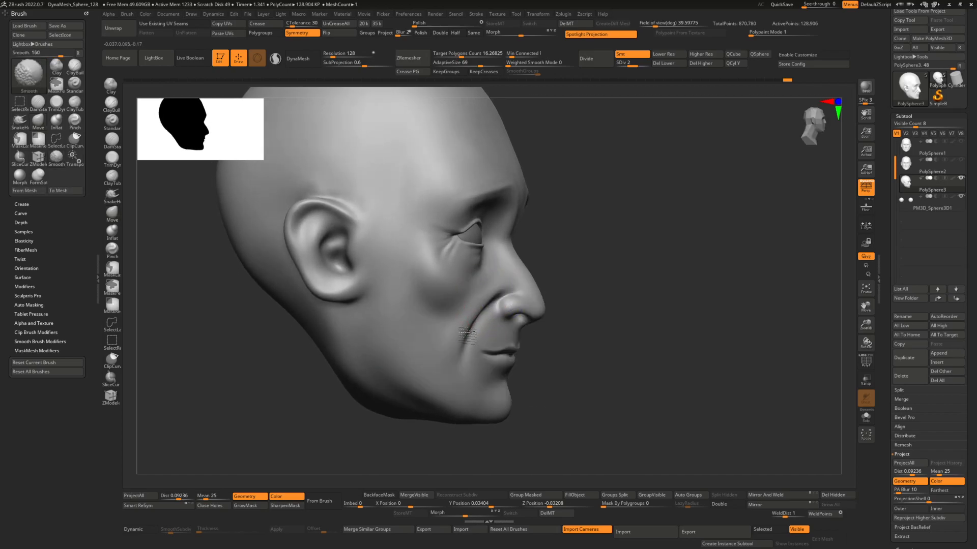
Step: Build up the cheekbone in front of the ear with ClayBuildup, then smooth it
{"action": "key", "text": "b"}
{"action": "key", "text": "c"}
{"action": "key", "text": "b"}
{"action": "key", "text": "space"}
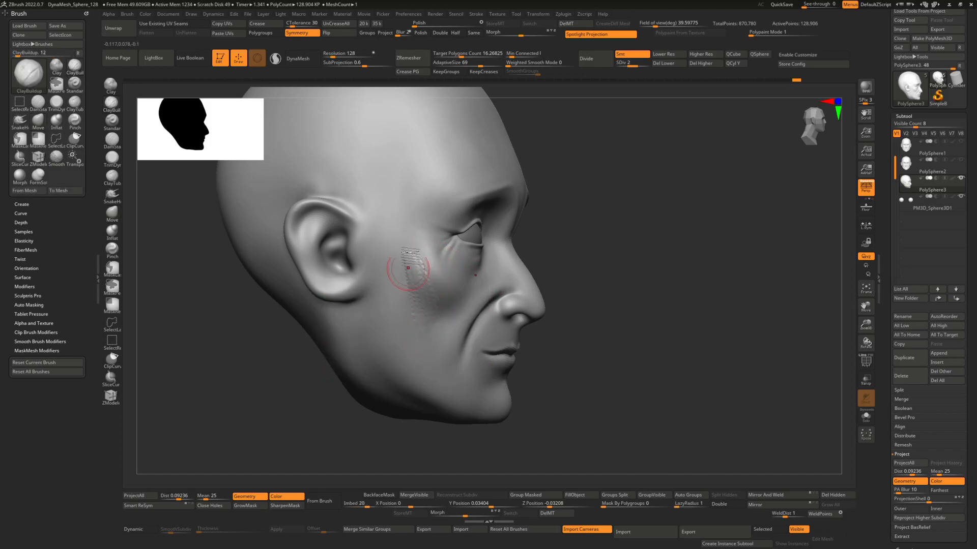
{"action": "key", "text": "shift"}
Step: Add volume along the nose bridge from between the eyes downward with ClayBuildup, then smooth it
{"action": "right_click_drag", "start_coordinate": [412, 260], "coordinate": [412, 224], "text": "ctrl"}
{"action": "mouse_move", "coordinate": [559, 244]}
{"action": "right_mouse_down"}
{"action": "mouse_move", "coordinate": [453, 253]}
{"action": "mouse_move", "coordinate": [529, 232]}
{"action": "right_mouse_up"}
{"action": "left_click_drag", "start_coordinate": [525, 234], "coordinate": [524, 306]}
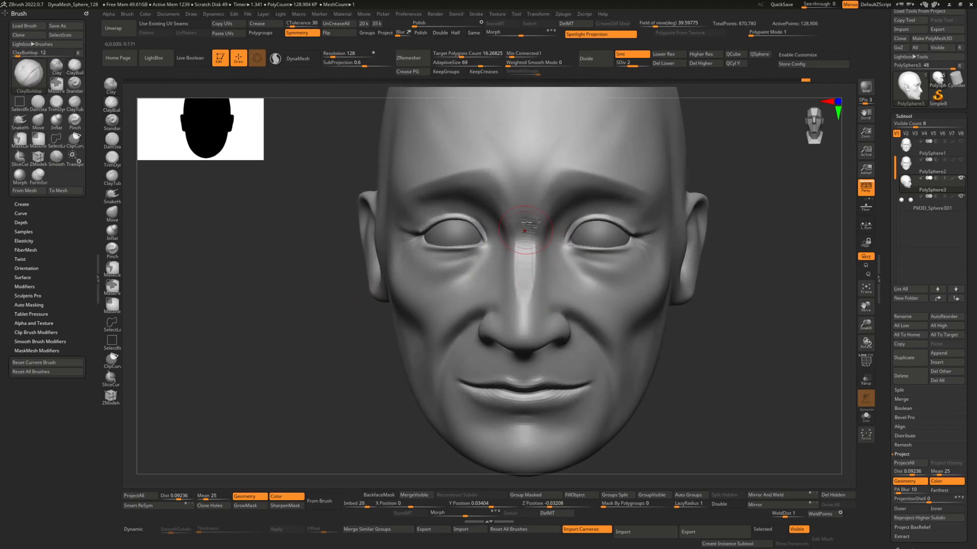
{"action": "left_click_drag", "start_coordinate": [525, 234], "coordinate": [529, 281], "text": "shift"}
Step: Adjust the nose and brow profile with the Move brush, resizing it as needed
{"action": "mouse_move", "coordinate": [529, 223]}
{"action": "right_mouse_down"}
{"action": "mouse_move", "coordinate": [508, 261]}
{"action": "mouse_move", "coordinate": [468, 261]}
{"action": "right_mouse_up"}
{"action": "key", "text": "b"}
{"action": "key", "text": "m"}
{"action": "key", "text": "v"}
{"action": "key", "text": "space"}
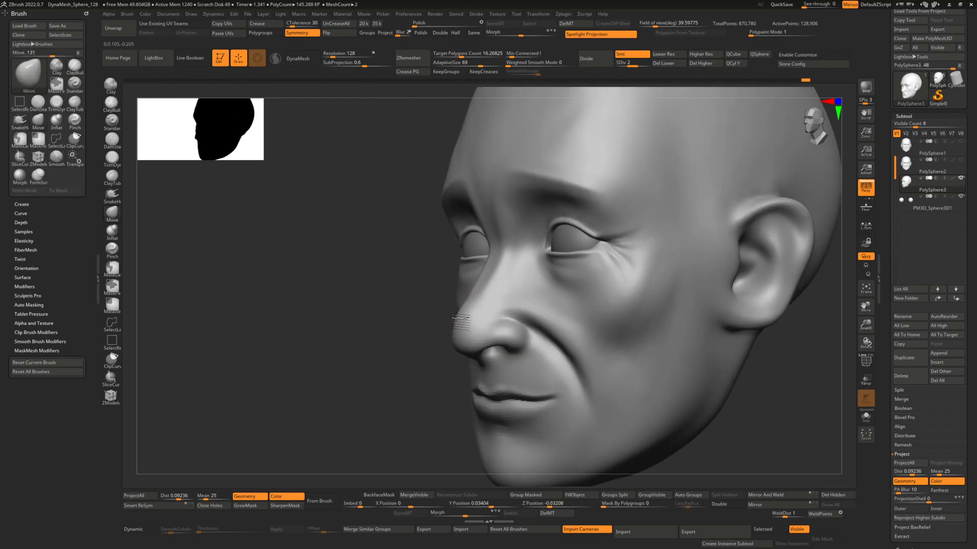
{"action": "mouse_move", "coordinate": [460, 320]}
{"action": "right_mouse_down"}
{"action": "mouse_move", "coordinate": [453, 300]}
{"action": "mouse_move", "coordinate": [471, 310]}
{"action": "right_mouse_up"}
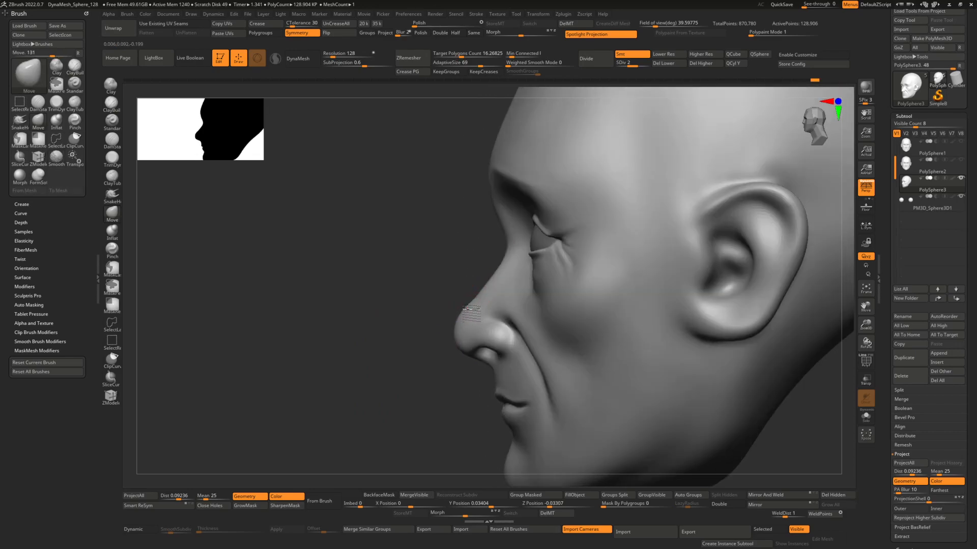
{"action": "mouse_move", "coordinate": [506, 247]}
{"action": "right_mouse_down", "text": "ctrl"}
{"action": "mouse_move", "coordinate": [494, 234]}
{"action": "mouse_move", "coordinate": [513, 193]}
{"action": "mouse_move", "coordinate": [496, 199]}
{"action": "mouse_move", "coordinate": [532, 222]}
{"action": "mouse_move", "coordinate": [517, 228]}
{"action": "mouse_move", "coordinate": [507, 285]}
{"action": "right_mouse_up", "text": "ctrl"}
{"action": "key", "text": "space"}
{"action": "key", "text": "space"}
{"action": "left_click_drag", "start_coordinate": [533, 233], "coordinate": [545, 233]}
{"action": "right_click_drag", "start_coordinate": [531, 257], "coordinate": [515, 311], "text": "ctrl"}
{"action": "key", "text": "space"}
{"action": "left_click_drag", "start_coordinate": [550, 259], "coordinate": [537, 259]}
{"action": "mouse_move", "coordinate": [542, 269]}
{"action": "right_mouse_down"}
{"action": "mouse_move", "coordinate": [554, 260]}
{"action": "mouse_move", "coordinate": [510, 254]}
{"action": "mouse_move", "coordinate": [540, 249]}
{"action": "mouse_move", "coordinate": [522, 206]}
{"action": "right_mouse_up"}
Step: Soften the transition between the inner eye corner and the side of the nose with FormSoft, then smooth it
{"action": "mouse_move", "coordinate": [522, 206]}
{"action": "right_mouse_down"}
{"action": "mouse_move", "coordinate": [478, 239]}
{"action": "mouse_move", "coordinate": [465, 280]}
{"action": "right_mouse_up"}
{"action": "key", "text": "space"}
{"action": "left_click_drag", "start_coordinate": [483, 273], "coordinate": [473, 273]}
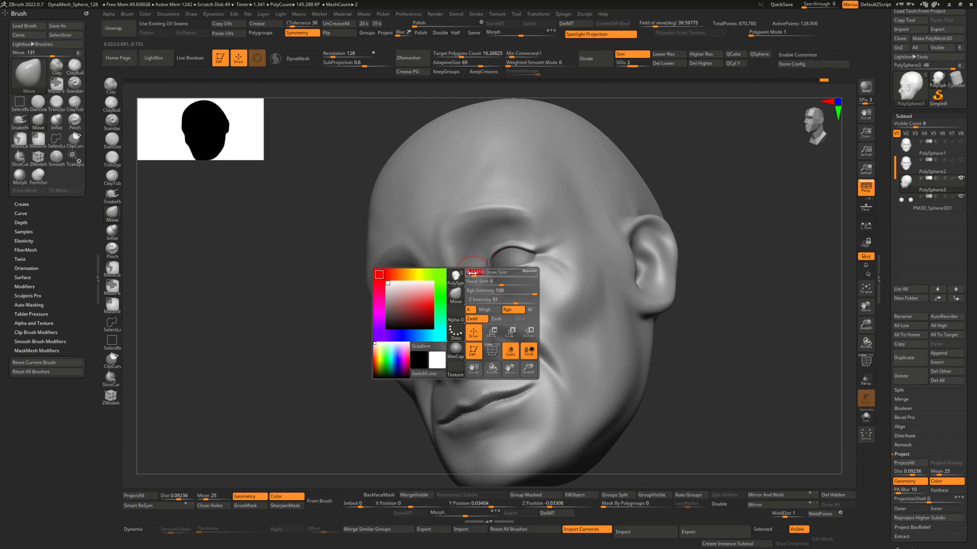
{"action": "key", "text": "b"}
{"action": "key", "text": "f"}
{"action": "key", "text": "s"}
{"action": "right_click_drag", "start_coordinate": [475, 262], "coordinate": [480, 281], "text": "ctrl"}
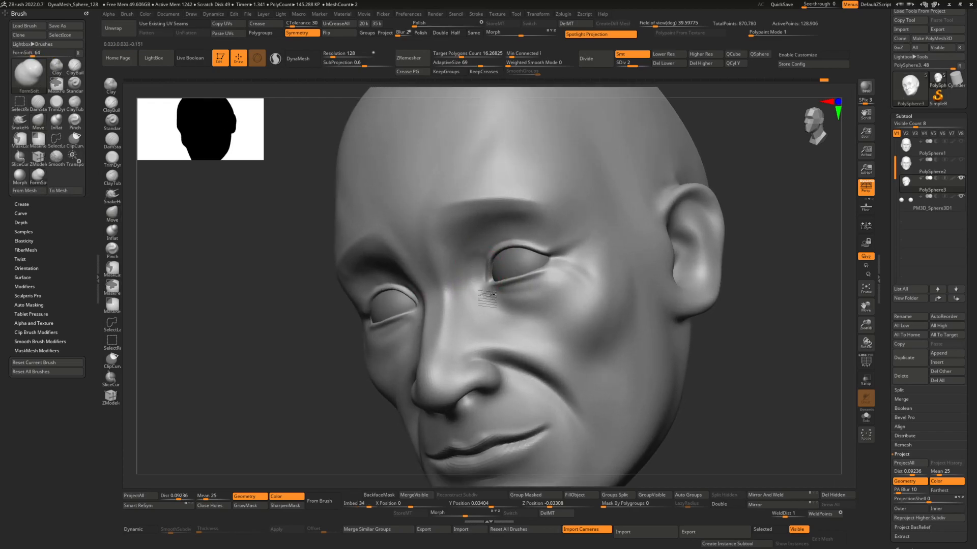
{"action": "key", "text": "shift"}
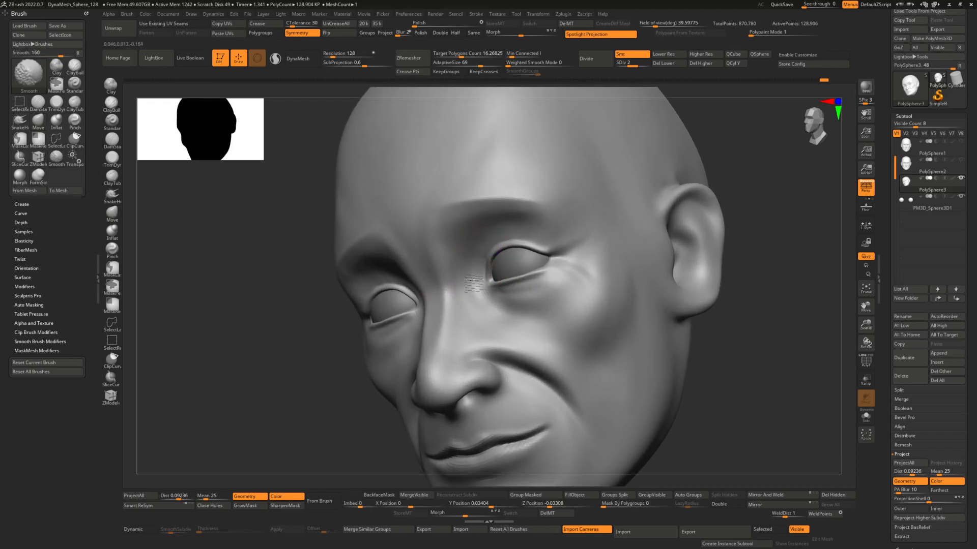
{"action": "key", "text": "f"}
Step: Add fullness to the nostril wing with the Inflate brush
{"action": "mouse_move", "coordinate": [473, 265]}
{"action": "right_mouse_down", "text": "shift"}
{"action": "mouse_move", "coordinate": [464, 260]}
{"action": "mouse_move", "coordinate": [499, 308]}
{"action": "mouse_move", "coordinate": [467, 324]}
{"action": "right_mouse_up", "text": "shift"}
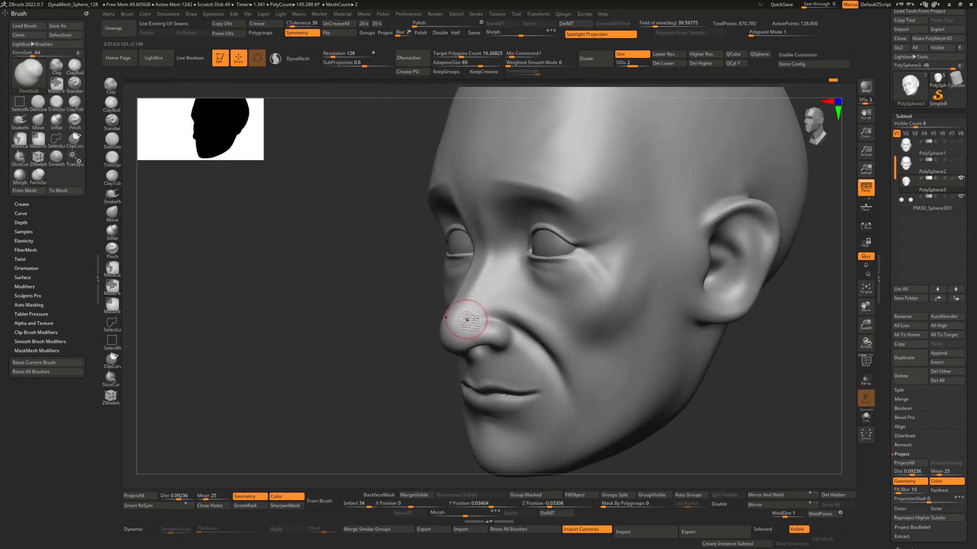
{"action": "key", "text": "b"}
{"action": "key", "text": "i"}
{"action": "key", "text": "n"}
{"action": "key", "text": "space"}
Step: Carve the crease behind the nostril wing where it meets the nasolabial fold with DamStandard, then smooth it
{"action": "mouse_move", "coordinate": [503, 331]}
{"action": "right_mouse_down"}
{"action": "mouse_move", "coordinate": [508, 318]}
{"action": "mouse_move", "coordinate": [458, 322]}
{"action": "mouse_move", "coordinate": [464, 305]}
{"action": "right_mouse_up"}
{"action": "key", "text": "b"}
{"action": "key", "text": "d"}
{"action": "key", "text": "s"}
{"action": "key", "text": "space"}
{"action": "key", "text": "shift"}
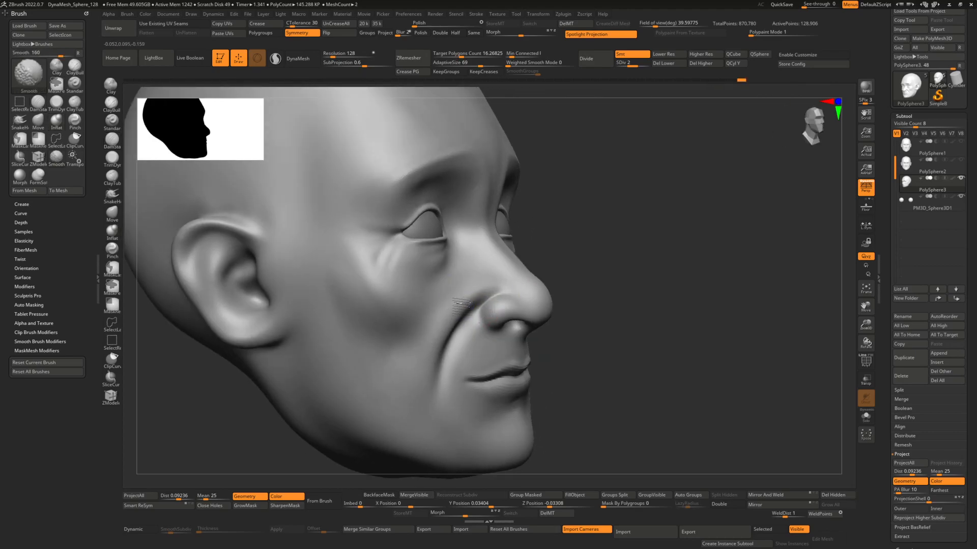
{"action": "right_click_drag", "start_coordinate": [438, 341], "coordinate": [497, 305]}
{"action": "key", "text": "space"}
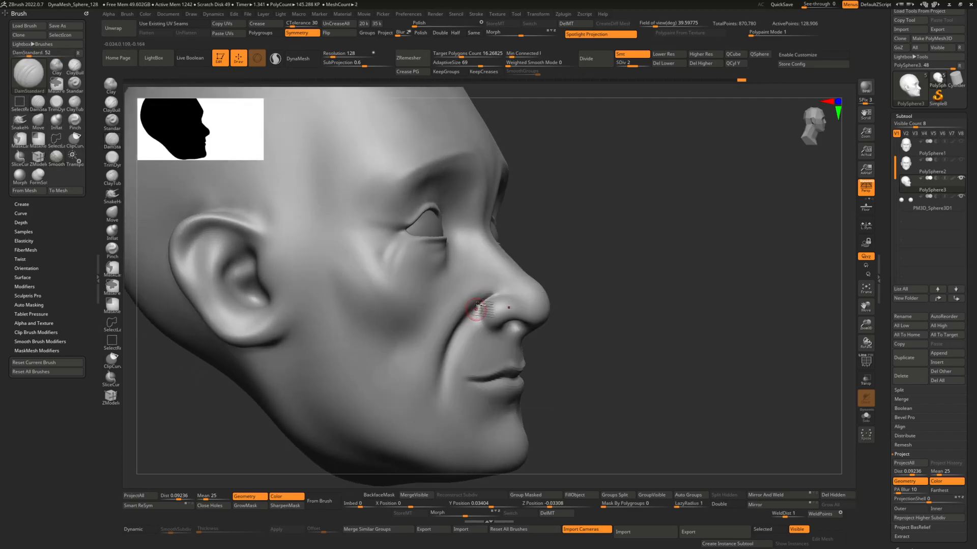
{"action": "key", "text": "shift"}
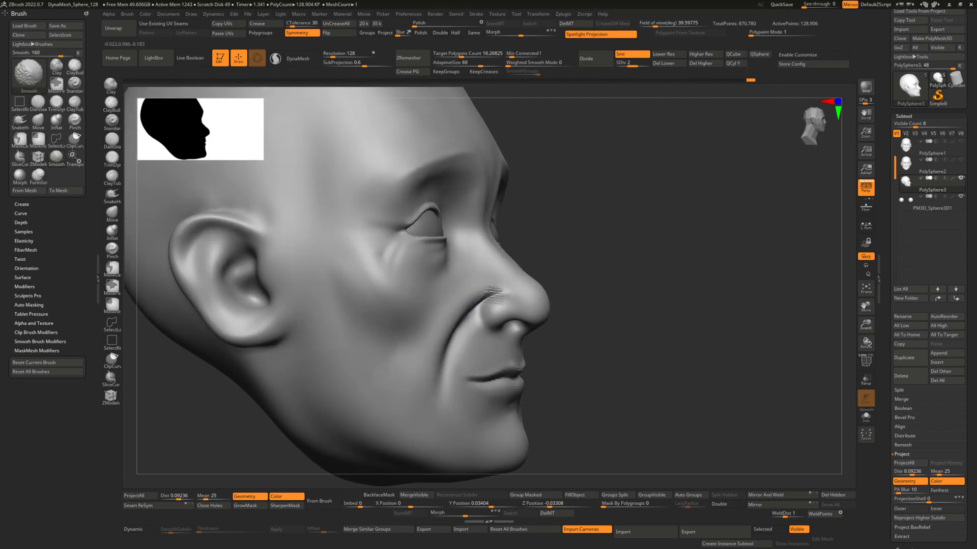
Step: Build up the side of the nose and a diagonal fold running onto the cheek with ClayBuildup, then smooth them
{"action": "mouse_move", "coordinate": [489, 287]}
{"action": "right_mouse_down"}
{"action": "mouse_move", "coordinate": [508, 279]}
{"action": "mouse_move", "coordinate": [487, 300]}
{"action": "right_mouse_up"}
{"action": "key", "text": "shift"}
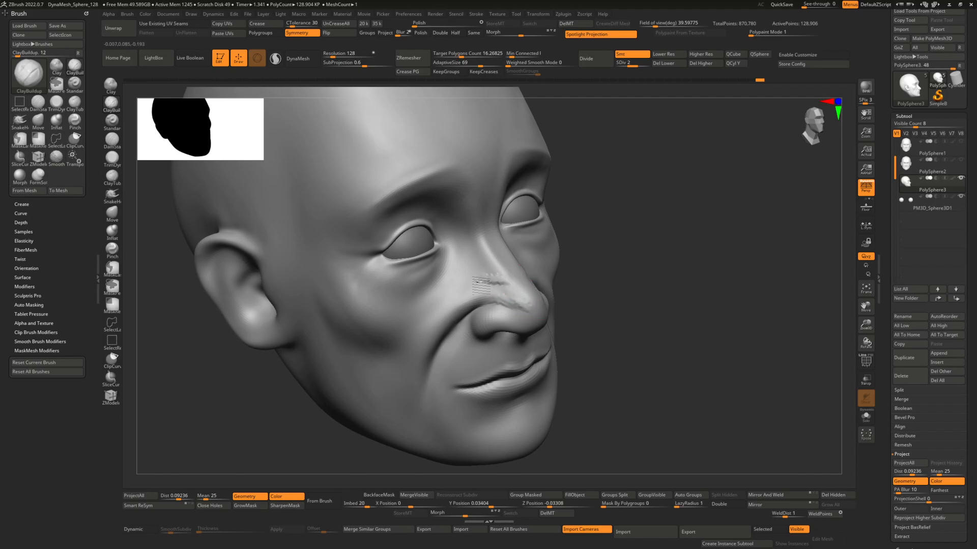
{"action": "key", "text": "shift"}
{"action": "mouse_move", "coordinate": [462, 272]}
{"action": "left_mouse_down"}
{"action": "mouse_move", "coordinate": [458, 258]}
{"action": "mouse_move", "coordinate": [445, 285]}
{"action": "mouse_move", "coordinate": [447, 258]}
{"action": "mouse_move", "coordinate": [406, 316]}
{"action": "mouse_move", "coordinate": [451, 277]}
{"action": "mouse_move", "coordinate": [415, 327]}
{"action": "left_mouse_up"}
{"action": "left_click_drag", "start_coordinate": [443, 289], "coordinate": [464, 283], "text": "shift"}
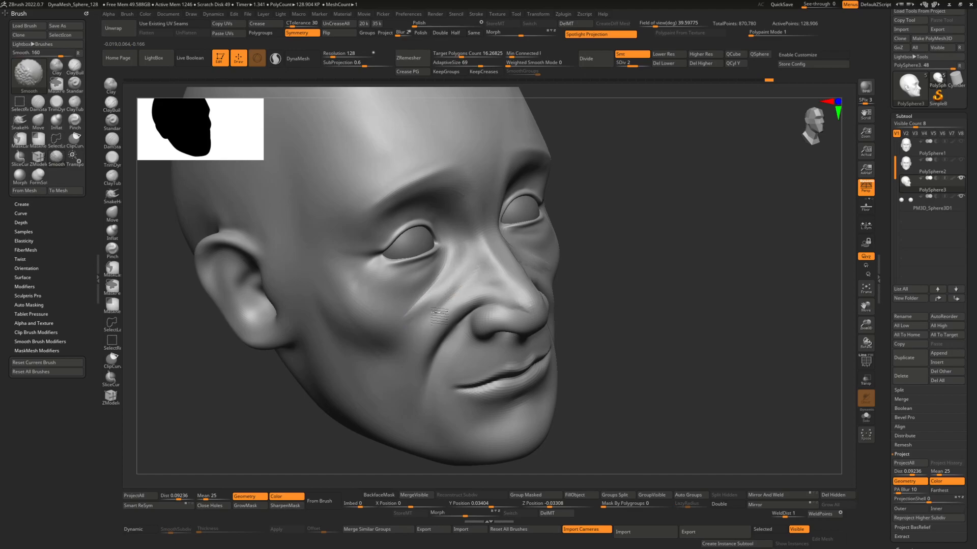
Step: Build up the cheekbones below the outer eye corners with ClayBuildup from the front, then smooth them
{"action": "mouse_move", "coordinate": [455, 254]}
{"action": "right_mouse_down", "text": "shift"}
{"action": "mouse_move", "coordinate": [445, 275]}
{"action": "mouse_move", "coordinate": [553, 287]}
{"action": "right_mouse_up", "text": "shift"}
{"action": "right_click", "coordinate": [539, 284]}
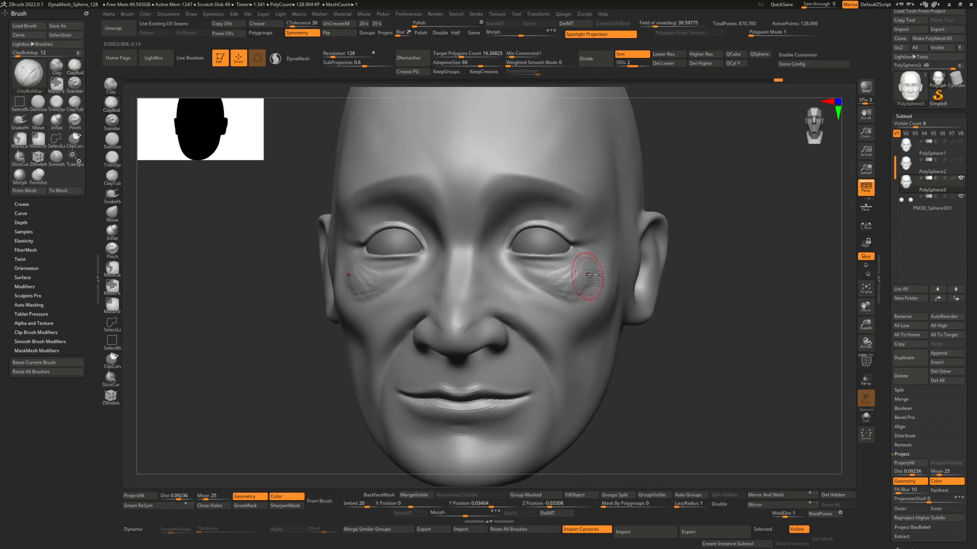
{"action": "key", "text": "shift"}
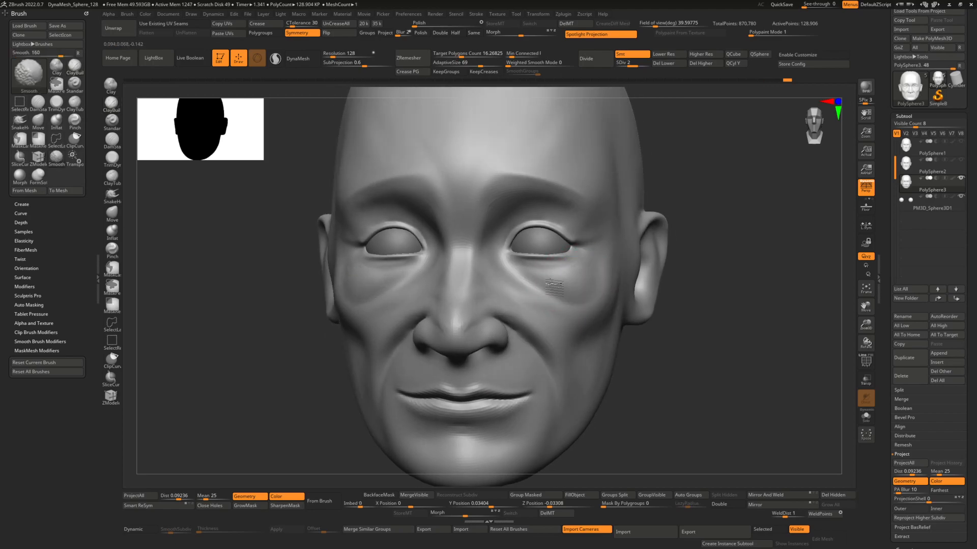
Step: Drop the head to subdivision level 1, build up the temple edge of the forehead with ClayBuildup, and smooth it
{"action": "mouse_move", "coordinate": [550, 283]}
{"action": "right_mouse_down", "text": "ctrl"}
{"action": "mouse_move", "coordinate": [530, 252]}
{"action": "mouse_move", "coordinate": [573, 253]}
{"action": "mouse_move", "coordinate": [478, 278]}
{"action": "right_mouse_up", "text": "ctrl"}
{"action": "mouse_move", "coordinate": [605, 257]}
{"action": "right_mouse_down", "text": "shift"}
{"action": "mouse_move", "coordinate": [560, 253]}
{"action": "mouse_move", "coordinate": [504, 274]}
{"action": "right_mouse_up", "text": "shift"}
{"action": "key", "text": "space"}
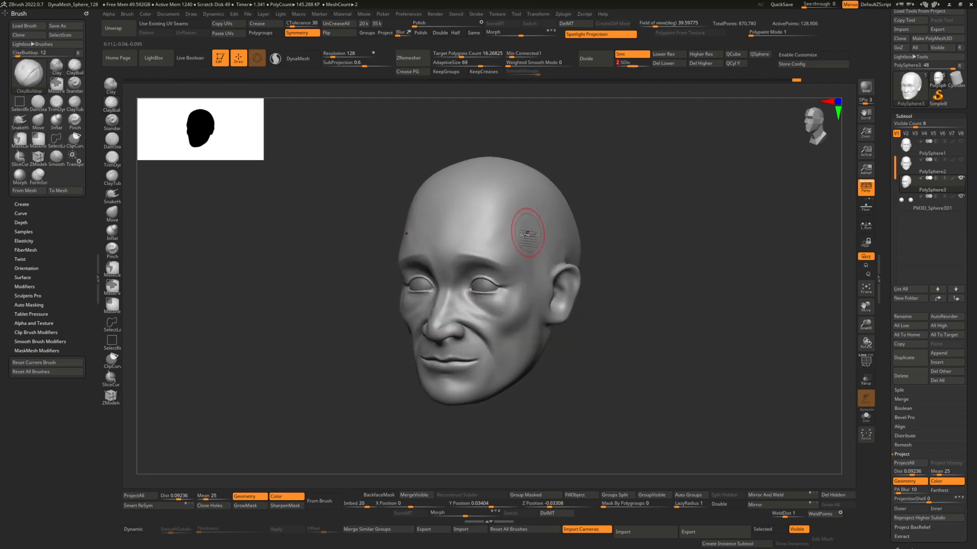
{"action": "left_click", "coordinate": [621, 64]}
{"action": "key", "text": "space"}
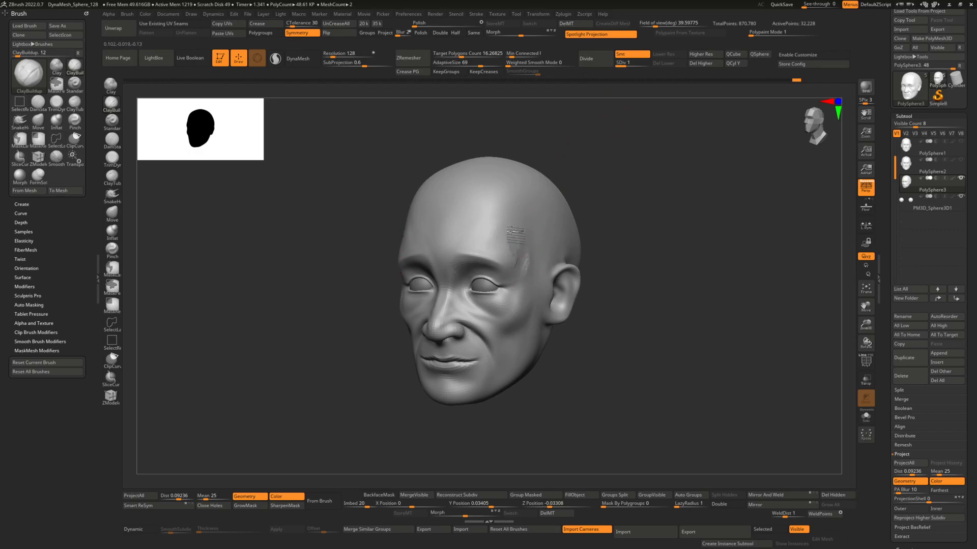
{"action": "left_click_drag", "start_coordinate": [513, 258], "coordinate": [516, 210]}
{"action": "left_click_drag", "start_coordinate": [516, 257], "coordinate": [505, 222], "text": "shift"}
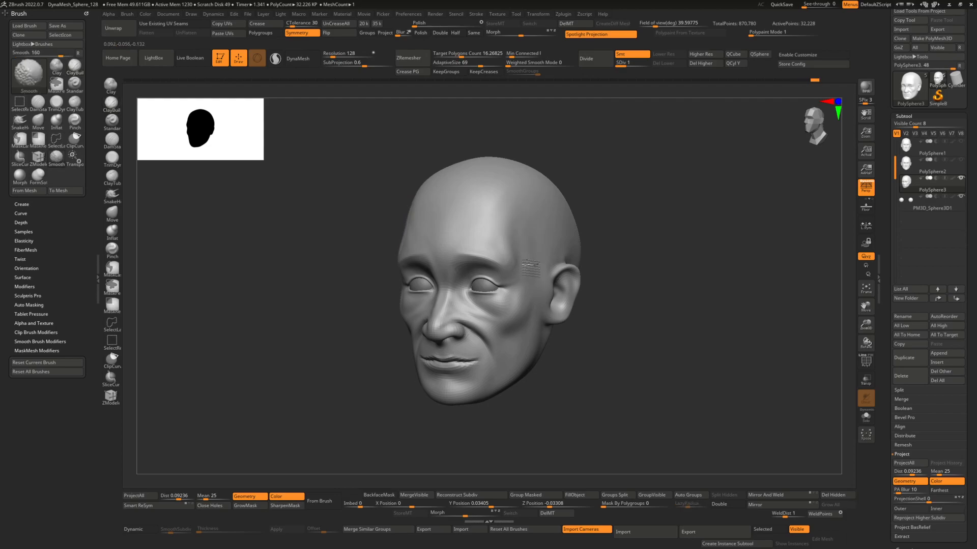
Step: Adjust the forehead, brow and upper eye area with a resized Move brush at the lowest subdivision level
{"action": "right_click_drag", "start_coordinate": [528, 261], "coordinate": [492, 225]}
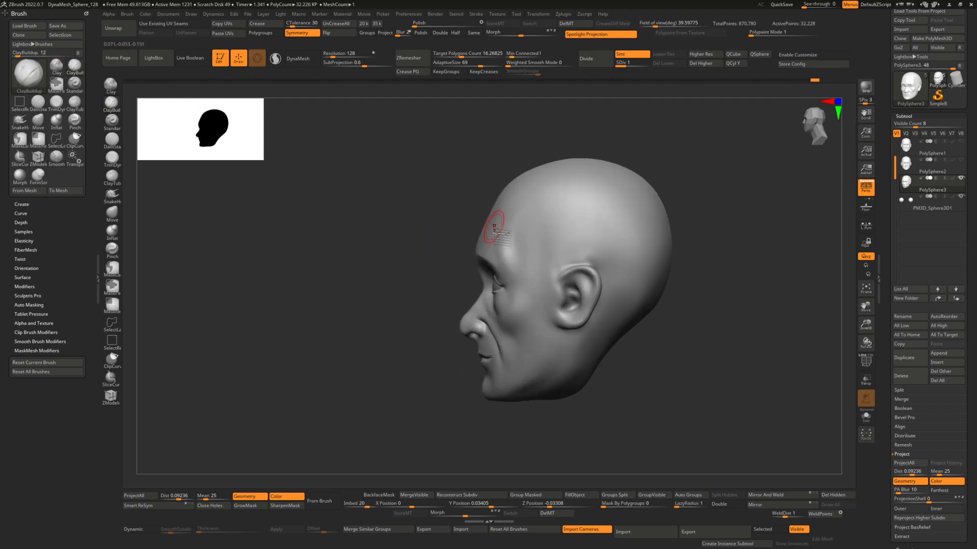
{"action": "key", "text": "b"}
{"action": "key", "text": "m"}
{"action": "key", "text": "v"}
{"action": "key", "text": "space"}
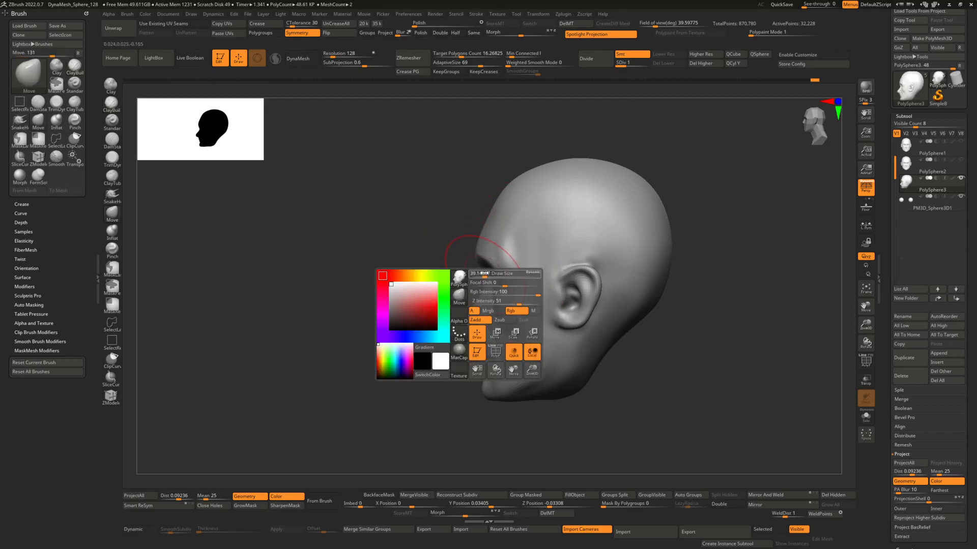
{"action": "right_click_drag", "start_coordinate": [485, 273], "coordinate": [532, 278]}
{"action": "key", "text": "space"}
{"action": "key", "text": "ctrl"}
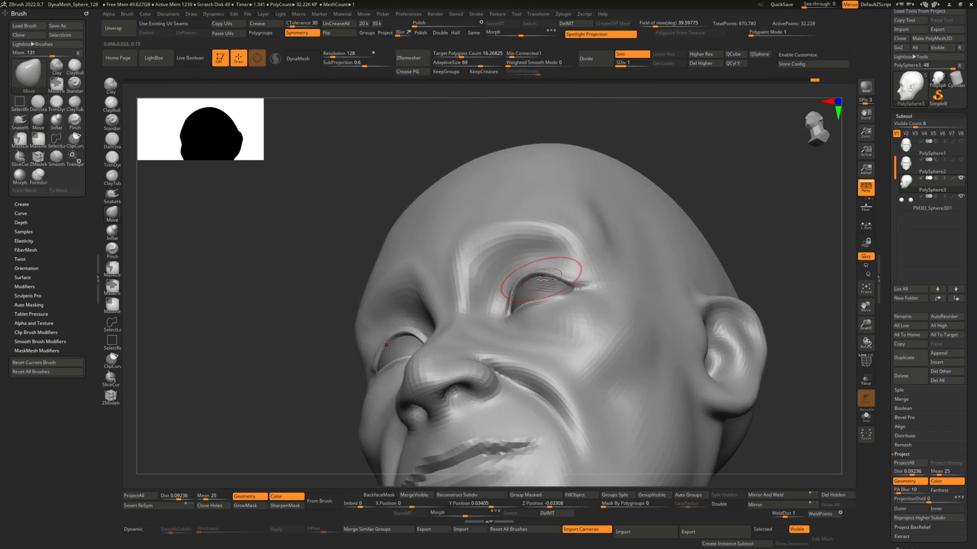
{"action": "right_click_drag", "start_coordinate": [534, 283], "coordinate": [535, 223]}
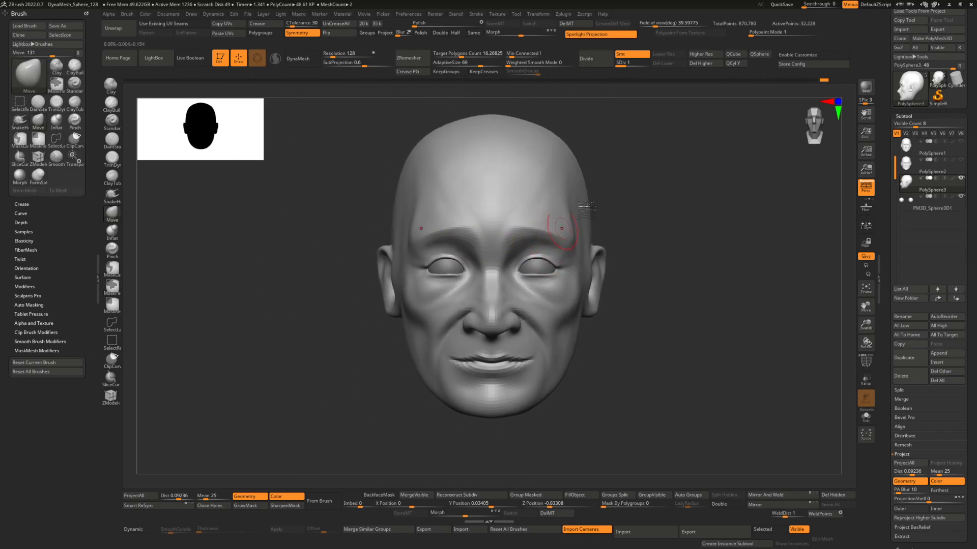
Step: Raise the head to subdivision level 3 and pull the mouth corners outward with the Move brush
{"action": "left_click_drag", "start_coordinate": [633, 65], "coordinate": [649, 65]}
{"action": "right_click_drag", "start_coordinate": [617, 222], "coordinate": [601, 214], "text": "alt"}
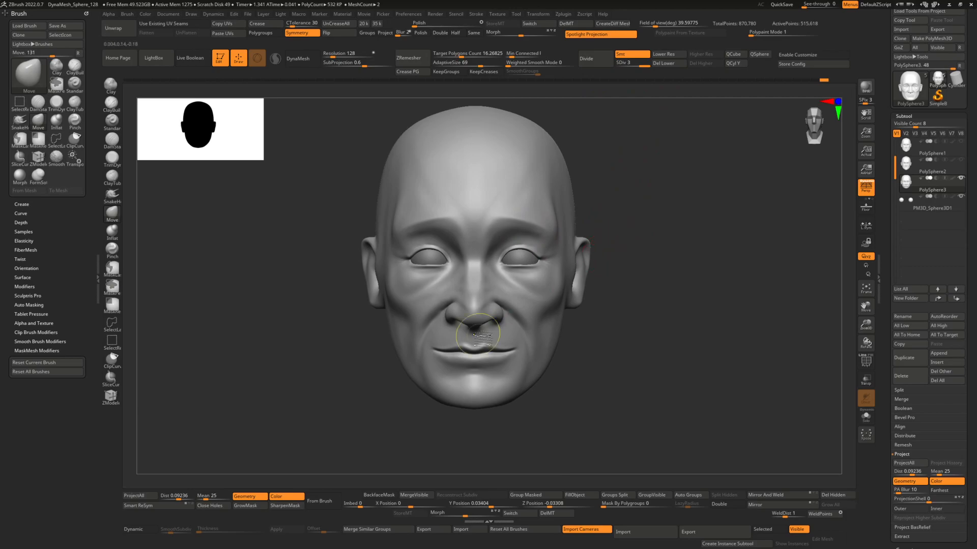
{"action": "right_click_drag", "start_coordinate": [475, 323], "coordinate": [492, 350], "text": "ctrl"}
{"action": "left_click_drag", "start_coordinate": [511, 360], "coordinate": [533, 358]}
Step: Deepen the lip line and mouth corners with a resized DamStandard brush, then smooth the surrounding skin
{"action": "mouse_move", "coordinate": [537, 354]}
{"action": "right_mouse_down", "text": "ctrl"}
{"action": "mouse_move", "coordinate": [555, 363]}
{"action": "mouse_move", "coordinate": [528, 342]}
{"action": "right_mouse_up", "text": "ctrl"}
{"action": "key", "text": "b"}
{"action": "key", "text": "d"}
{"action": "key", "text": "s"}
{"action": "key", "text": "space"}
{"action": "left_click_drag", "start_coordinate": [547, 348], "coordinate": [528, 349]}
{"action": "right_click_drag", "start_coordinate": [529, 346], "coordinate": [506, 345]}
{"action": "key", "text": "space"}
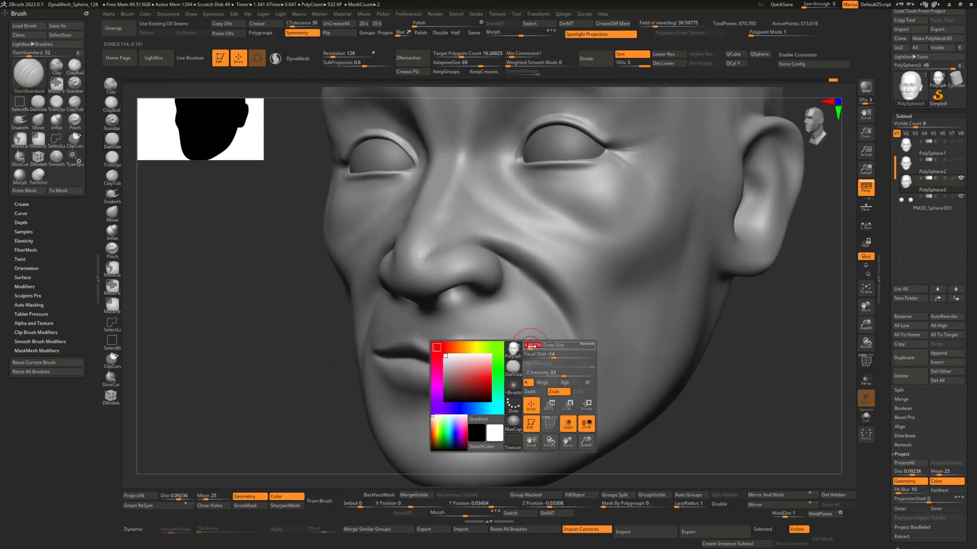
{"action": "key", "text": "shift"}
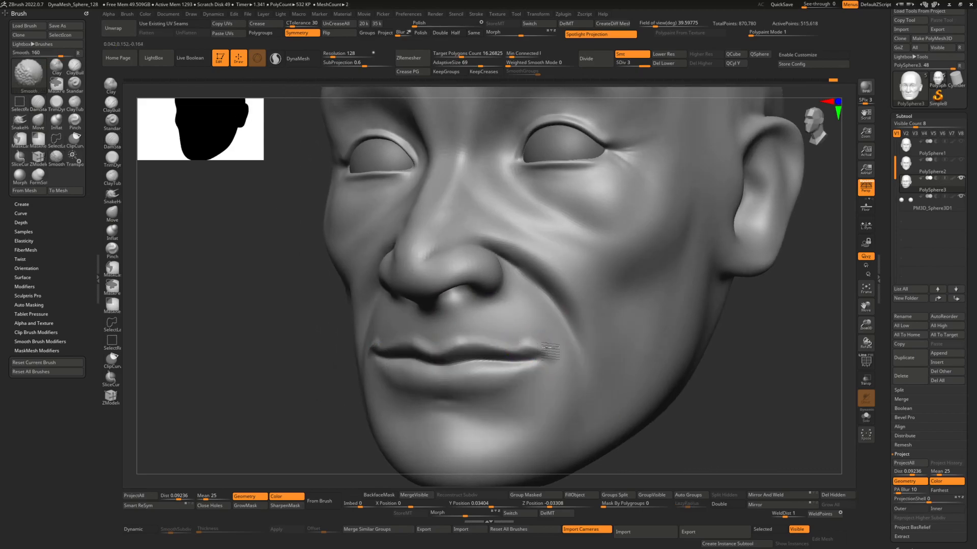
{"action": "mouse_move", "coordinate": [539, 321]}
{"action": "left_mouse_down", "text": "shift"}
{"action": "mouse_move", "coordinate": [563, 368]}
{"action": "mouse_move", "coordinate": [552, 371]}
{"action": "left_mouse_up", "text": "shift"}
Step: Add volume to the nostril and nose tip with ClayBuildup, then smooth it
{"action": "mouse_move", "coordinate": [551, 312]}
{"action": "right_mouse_down"}
{"action": "mouse_move", "coordinate": [362, 314]}
{"action": "mouse_move", "coordinate": [430, 269]}
{"action": "right_mouse_up"}
{"action": "left_click_drag", "start_coordinate": [430, 269], "coordinate": [431, 273]}
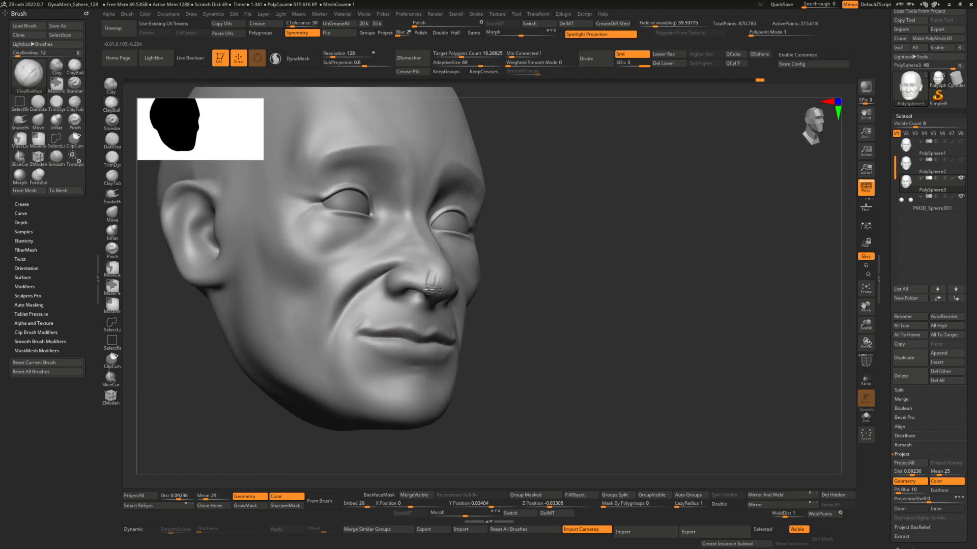
{"action": "key", "text": "shift"}
Step: Check the head's overall form in profile and from the front at lower and higher subdivision levels
{"action": "mouse_move", "coordinate": [428, 284]}
{"action": "right_mouse_down", "text": "ctrl"}
{"action": "mouse_move", "coordinate": [379, 273]}
{"action": "mouse_move", "coordinate": [430, 344]}
{"action": "right_mouse_up", "text": "ctrl"}
{"action": "right_click_drag", "start_coordinate": [300, 275], "coordinate": [344, 271], "text": "ctrl"}
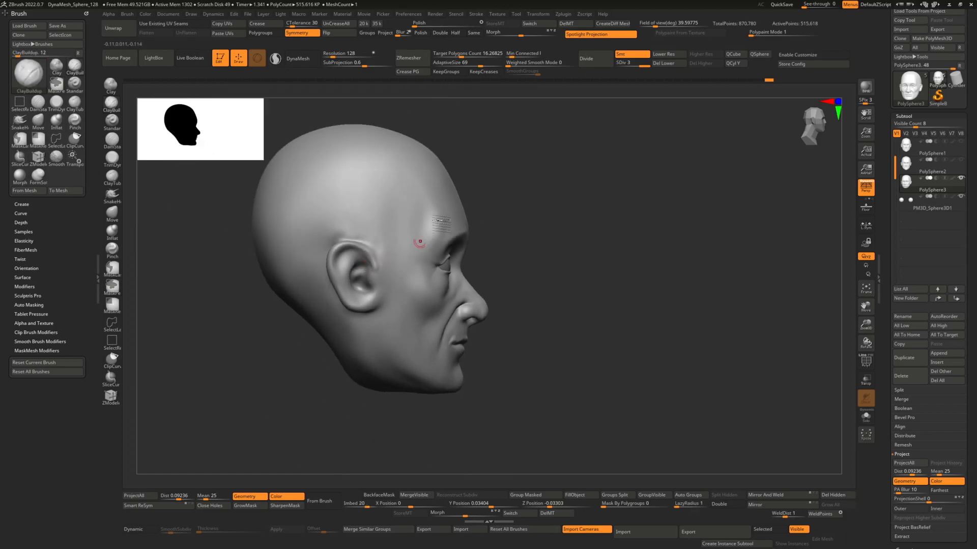
{"action": "key", "text": "shift+d"}
{"action": "key", "text": "shift+d"}
{"action": "left_click_drag", "start_coordinate": [600, 214], "coordinate": [507, 185]}
{"action": "key", "text": "d"}
{"action": "key", "text": "d"}
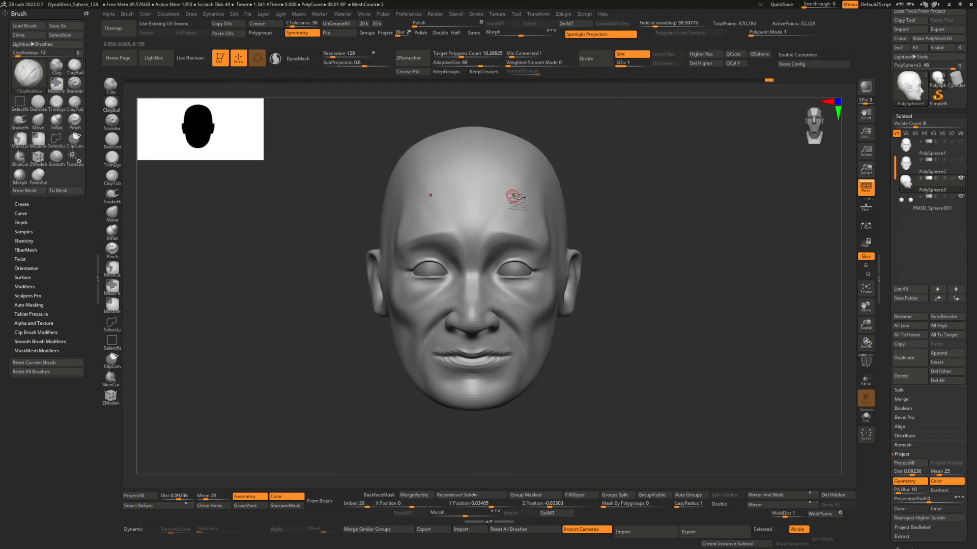
{"action": "right_click_drag", "start_coordinate": [531, 246], "coordinate": [486, 341], "text": "ctrl"}
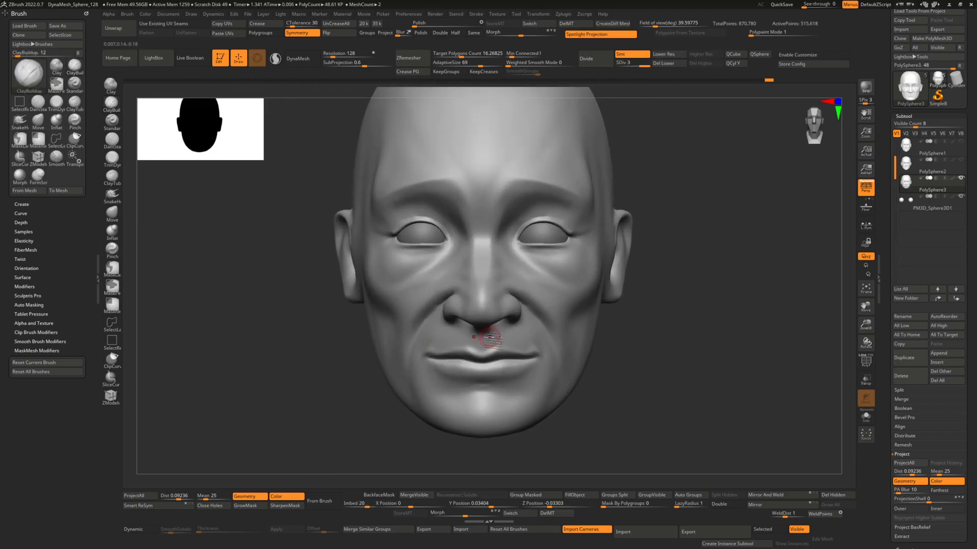
{"action": "key", "text": "shift+f"}
{"action": "key", "text": "shift+f"}
{"action": "key", "text": "f"}
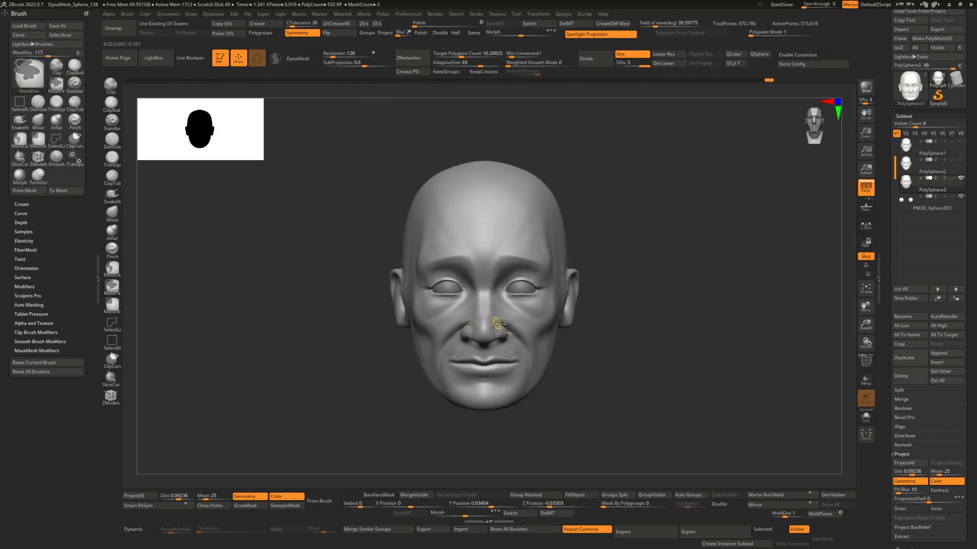
Step: Duplicate the head subtool and subdivide the copy to level 4
{"action": "left_click", "coordinate": [901, 359]}
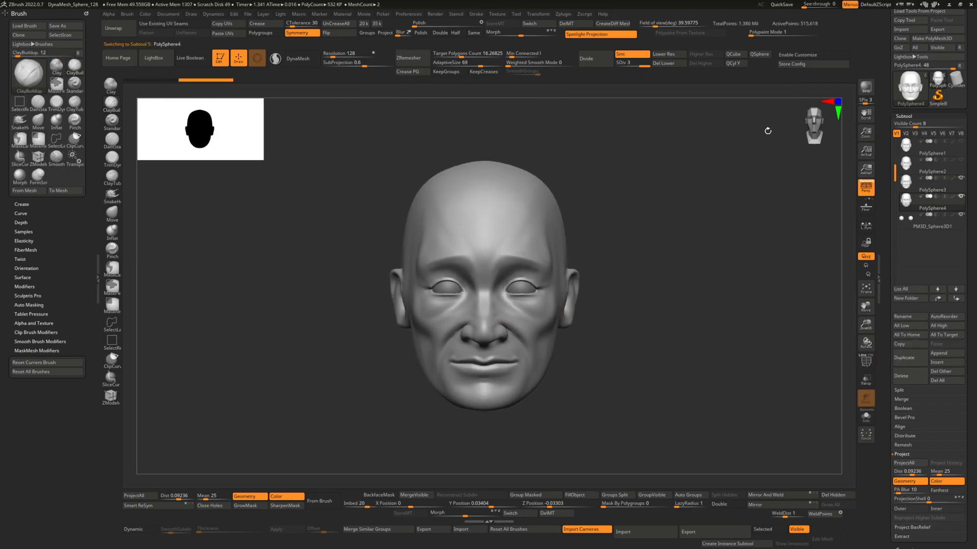
{"action": "left_click", "coordinate": [611, 65]}
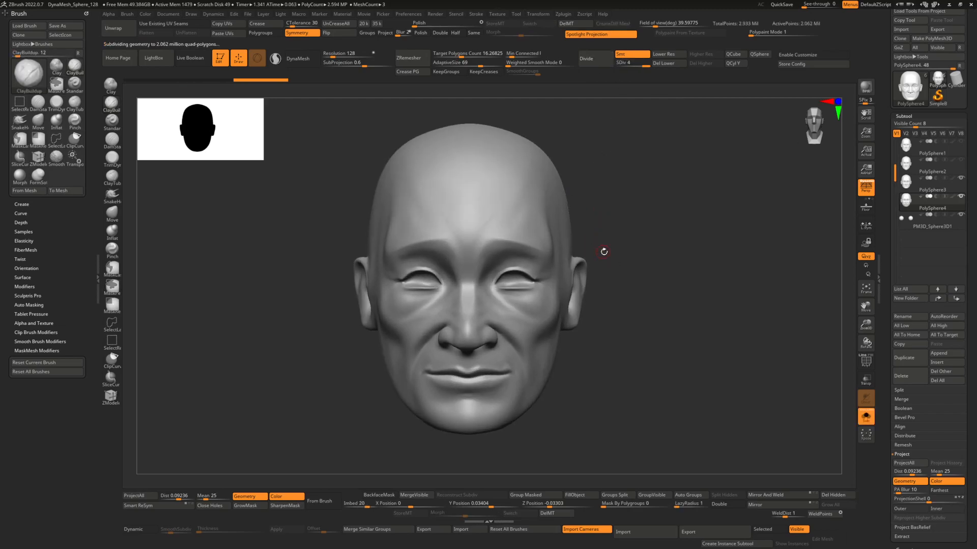
{"action": "key", "text": "f"}
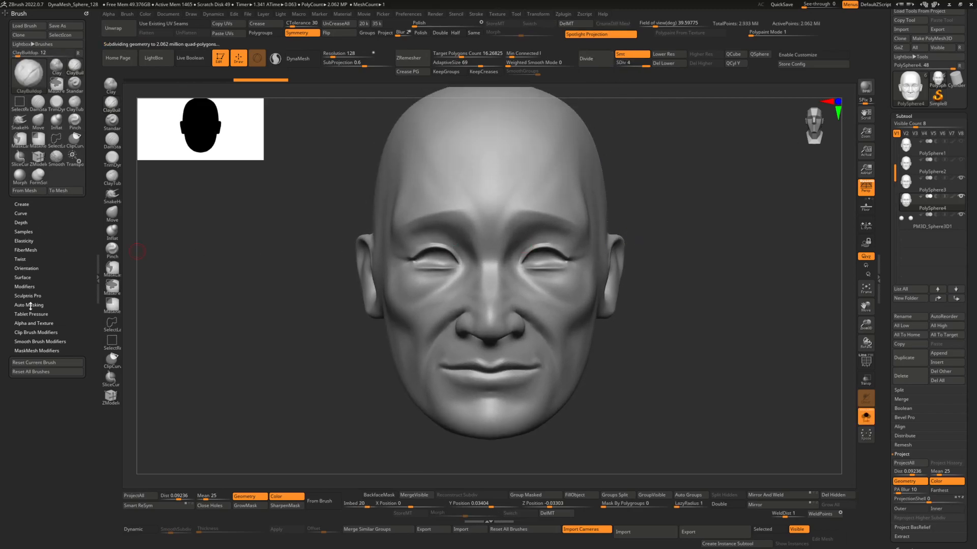
Step: Preprocess and decimate the current head subtool to 20k points with Decimation Master
{"action": "left_click", "coordinate": [559, 14]}
{"action": "left_click", "coordinate": [558, 23]}
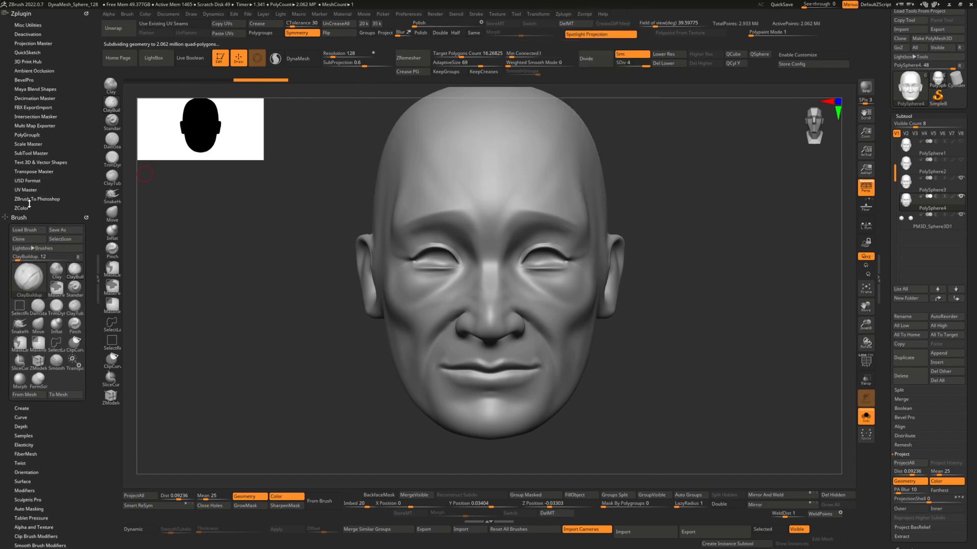
{"action": "left_click", "coordinate": [33, 98]}
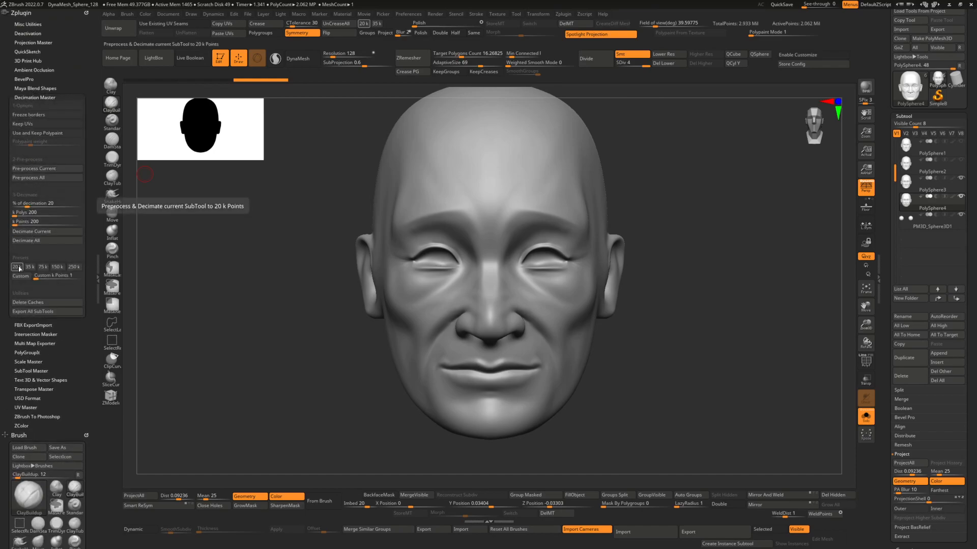
{"action": "left_click", "coordinate": [18, 267]}
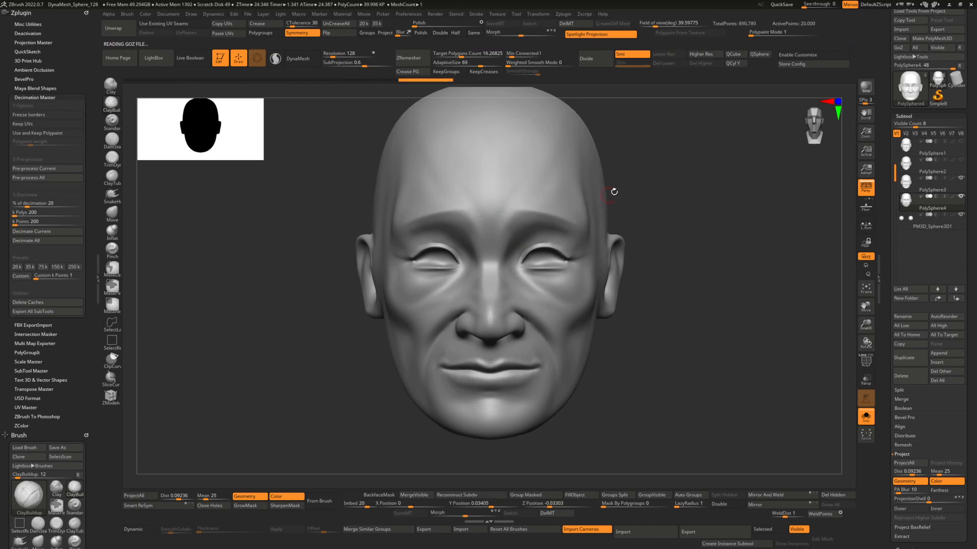
Step: Examine the decimated head's surface and polygon wireframe up close around the brow, eyes and nose
{"action": "mouse_move", "coordinate": [571, 227]}
{"action": "right_mouse_down", "text": "alt"}
{"action": "mouse_move", "coordinate": [542, 254]}
{"action": "mouse_move", "coordinate": [560, 244]}
{"action": "right_mouse_up", "text": "alt"}
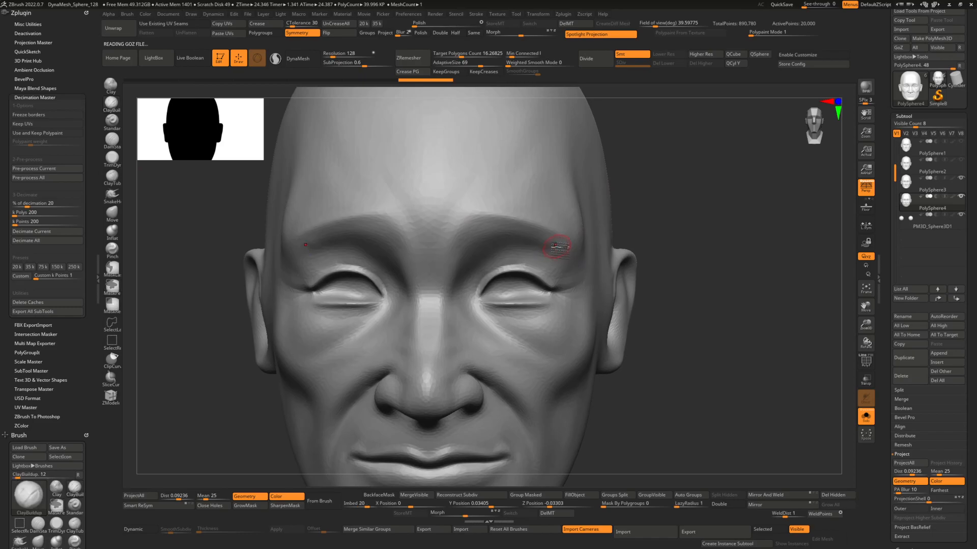
{"action": "key", "text": "shift+f"}
{"action": "mouse_move", "coordinate": [466, 259]}
{"action": "right_mouse_down", "text": "ctrl"}
{"action": "mouse_move", "coordinate": [514, 254]}
{"action": "mouse_move", "coordinate": [496, 229]}
{"action": "mouse_move", "coordinate": [486, 287]}
{"action": "mouse_move", "coordinate": [508, 316]}
{"action": "right_mouse_up", "text": "ctrl"}
{"action": "mouse_move", "coordinate": [566, 334]}
{"action": "right_mouse_down"}
{"action": "mouse_move", "coordinate": [554, 329]}
{"action": "mouse_move", "coordinate": [611, 272]}
{"action": "mouse_move", "coordinate": [548, 246]}
{"action": "mouse_move", "coordinate": [478, 262]}
{"action": "mouse_move", "coordinate": [486, 267]}
{"action": "mouse_move", "coordinate": [488, 218]}
{"action": "mouse_move", "coordinate": [489, 257]}
{"action": "right_mouse_up"}
{"action": "key", "text": "shift+f"}
{"action": "key", "text": "space"}
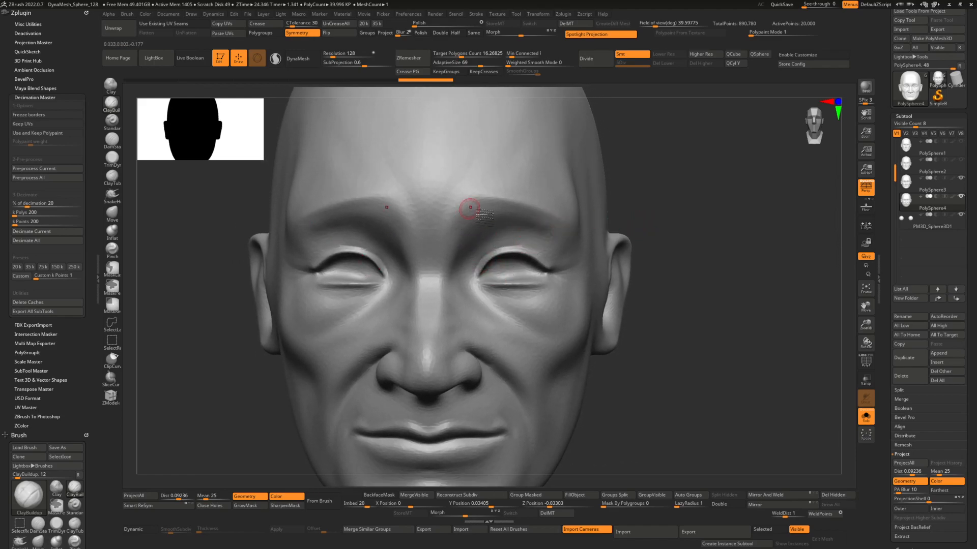
{"action": "right_click_drag", "start_coordinate": [495, 298], "coordinate": [519, 280], "text": "alt"}
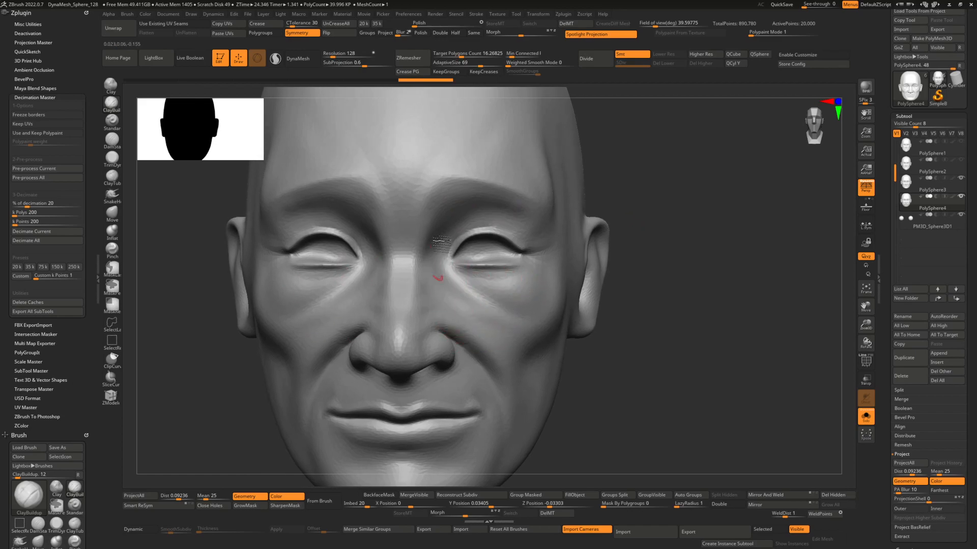
Step: Frame the whole head from the front and capture it as a new snip with the Snipping Tool
{"action": "right_click_drag", "start_coordinate": [503, 231], "coordinate": [636, 267], "text": "ctrl"}
{"action": "key", "text": "super"}
{"action": "type", "text": "SN"}
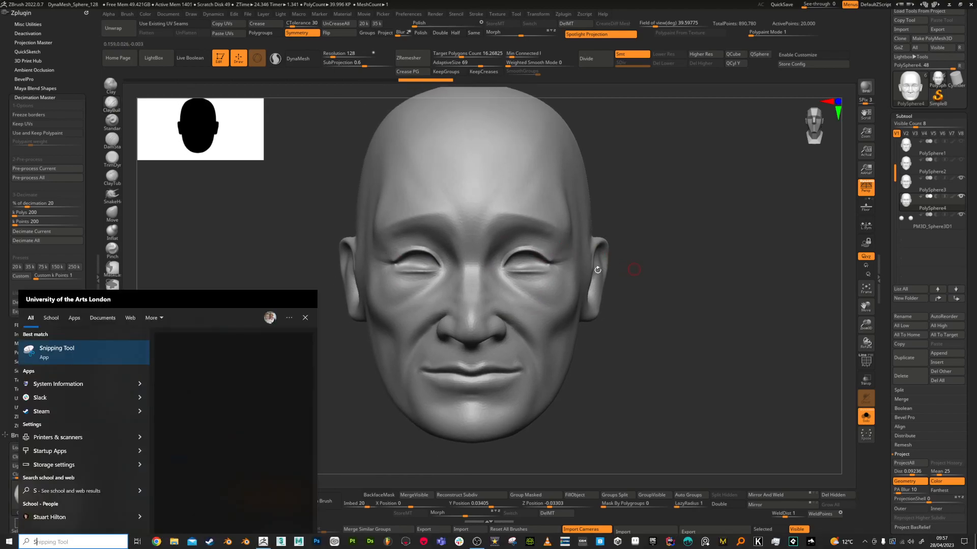
{"action": "left_click", "coordinate": [106, 352]}
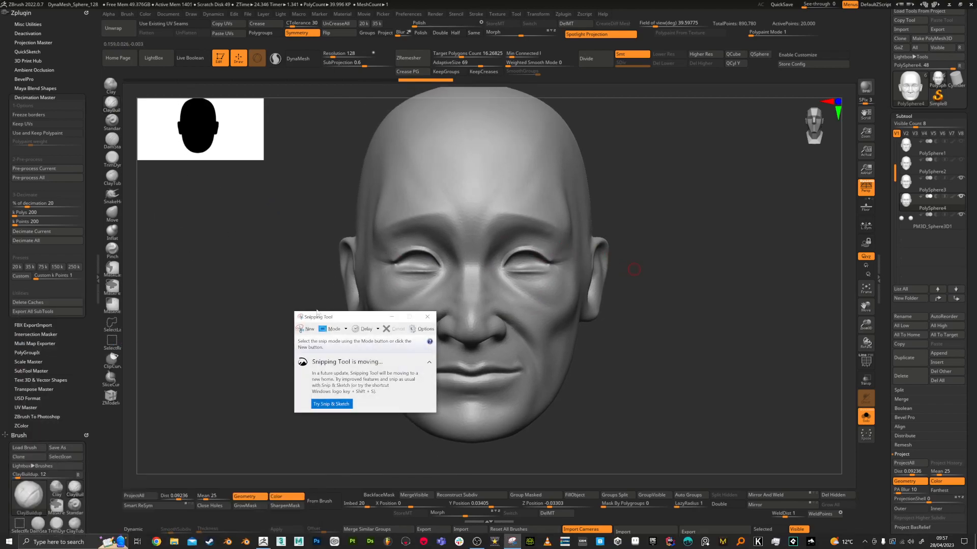
{"action": "left_click", "coordinate": [308, 329]}
{"action": "left_click_drag", "start_coordinate": [317, 94], "coordinate": [635, 448]}
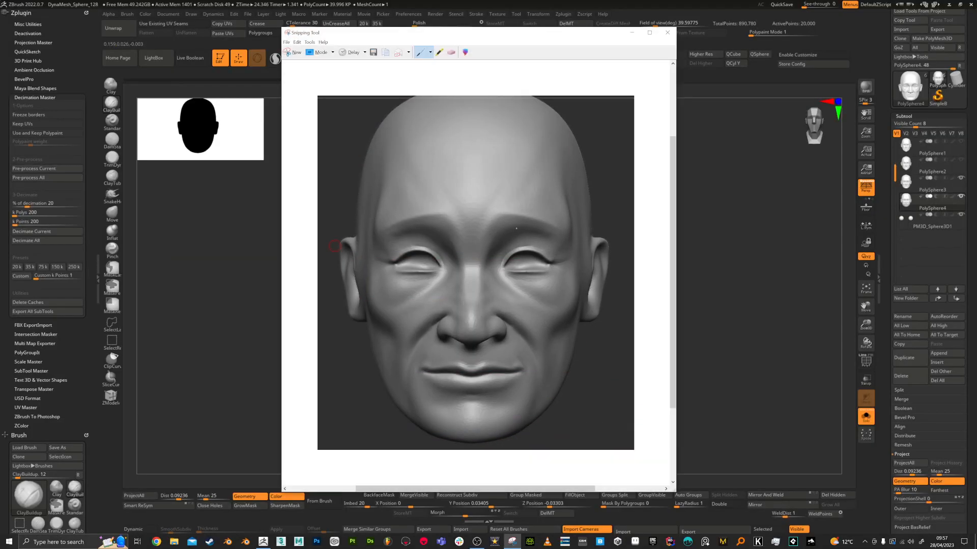
Step: Draw red topology guides on one half of the face: a segmented strip down the nose and a grid across the forehead
{"action": "mouse_move", "coordinate": [498, 211]}
{"action": "left_mouse_down"}
{"action": "mouse_move", "coordinate": [483, 233]}
{"action": "mouse_move", "coordinate": [481, 316]}
{"action": "mouse_move", "coordinate": [472, 313]}
{"action": "mouse_move", "coordinate": [472, 187]}
{"action": "mouse_move", "coordinate": [497, 211]}
{"action": "left_mouse_up"}
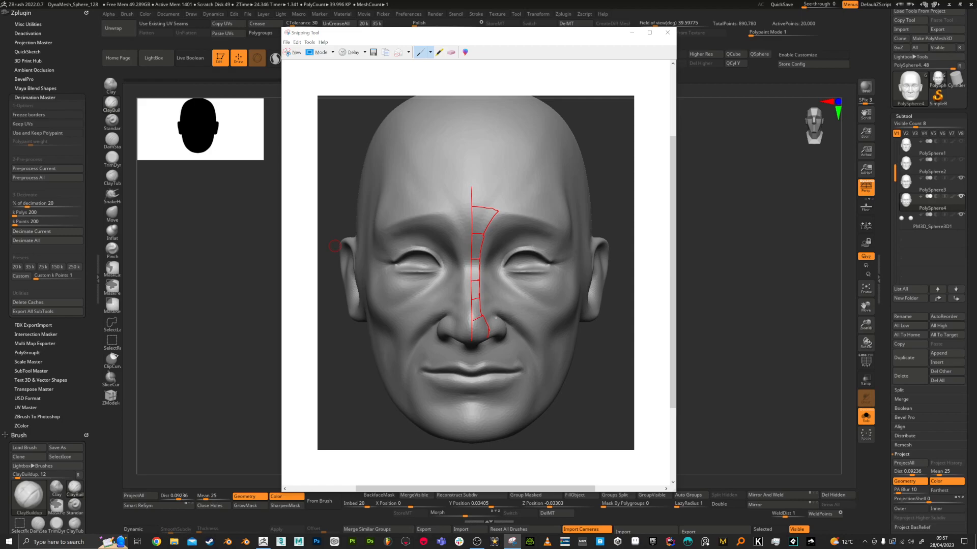
{"action": "left_click_drag", "start_coordinate": [473, 334], "coordinate": [489, 328]}
{"action": "left_click_drag", "start_coordinate": [524, 217], "coordinate": [568, 226]}
{"action": "left_click_drag", "start_coordinate": [564, 177], "coordinate": [566, 143]}
{"action": "mouse_move", "coordinate": [565, 201]}
{"action": "left_mouse_down"}
{"action": "mouse_move", "coordinate": [471, 182]}
{"action": "mouse_move", "coordinate": [499, 211]}
{"action": "mouse_move", "coordinate": [553, 226]}
{"action": "mouse_move", "coordinate": [549, 145]}
{"action": "left_mouse_up"}
{"action": "left_click_drag", "start_coordinate": [526, 186], "coordinate": [525, 149]}
{"action": "left_click_drag", "start_coordinate": [500, 184], "coordinate": [497, 153]}
{"action": "mouse_move", "coordinate": [471, 185]}
{"action": "left_mouse_down"}
{"action": "mouse_move", "coordinate": [470, 141]}
{"action": "mouse_move", "coordinate": [497, 162]}
{"action": "mouse_move", "coordinate": [562, 174]}
{"action": "left_mouse_up"}
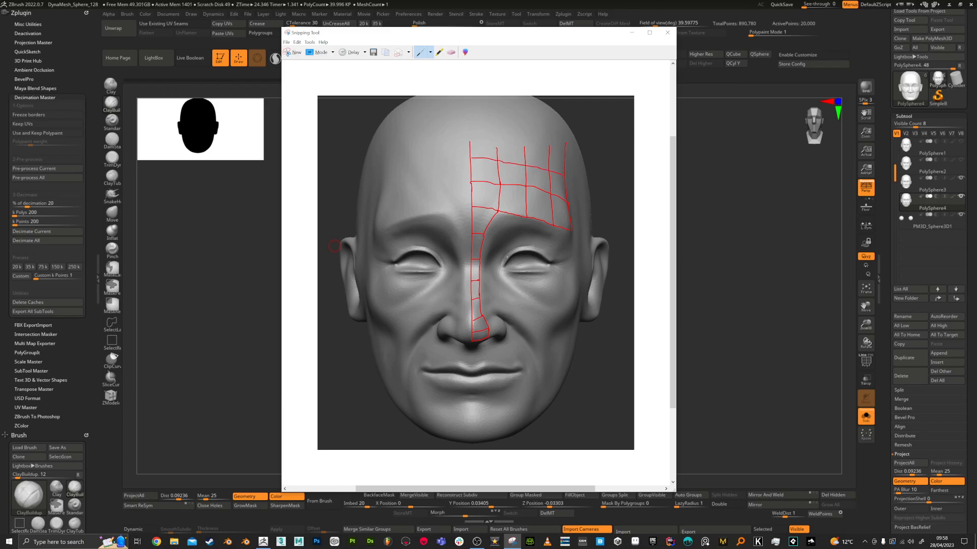
Step: Draw concentric edge loops with radial lines around the eye and link them to the brow and temple
{"action": "left_click_drag", "start_coordinate": [504, 266], "coordinate": [513, 254]}
{"action": "left_click_drag", "start_coordinate": [547, 256], "coordinate": [545, 271]}
{"action": "left_click_drag", "start_coordinate": [554, 270], "coordinate": [563, 281]}
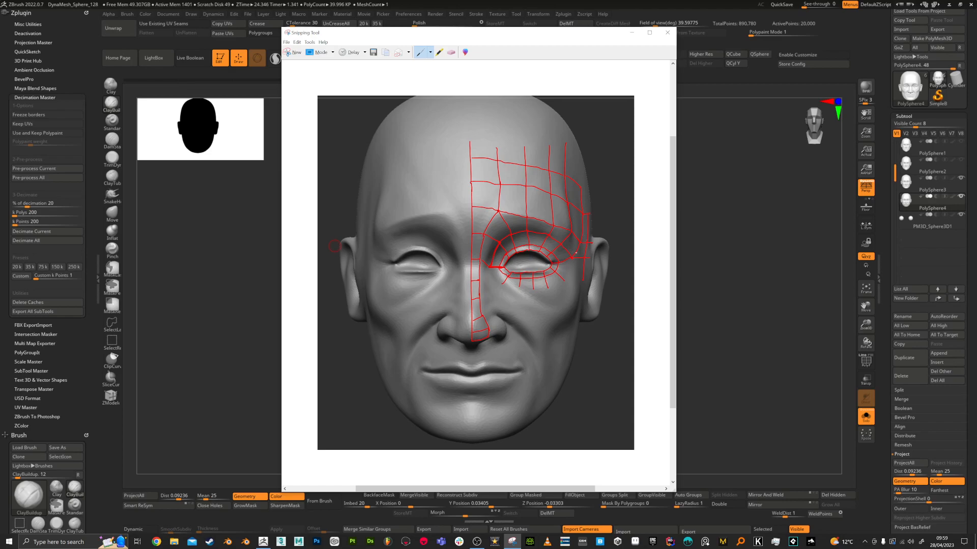
Step: Extend the topology lines under the eye onto the nose side and cheek, and sketch a star-shaped pole beside the face
{"action": "left_click_drag", "start_coordinate": [571, 257], "coordinate": [565, 280]}
{"action": "mouse_move", "coordinate": [519, 286]}
{"action": "left_mouse_down"}
{"action": "mouse_move", "coordinate": [532, 289]}
{"action": "mouse_move", "coordinate": [519, 286]}
{"action": "left_mouse_up"}
{"action": "left_click_drag", "start_coordinate": [482, 296], "coordinate": [496, 291]}
{"action": "mouse_move", "coordinate": [519, 286]}
{"action": "left_mouse_down"}
{"action": "mouse_move", "coordinate": [515, 299]}
{"action": "mouse_move", "coordinate": [555, 324]}
{"action": "left_mouse_up"}
{"action": "left_click_drag", "start_coordinate": [549, 291], "coordinate": [542, 313]}
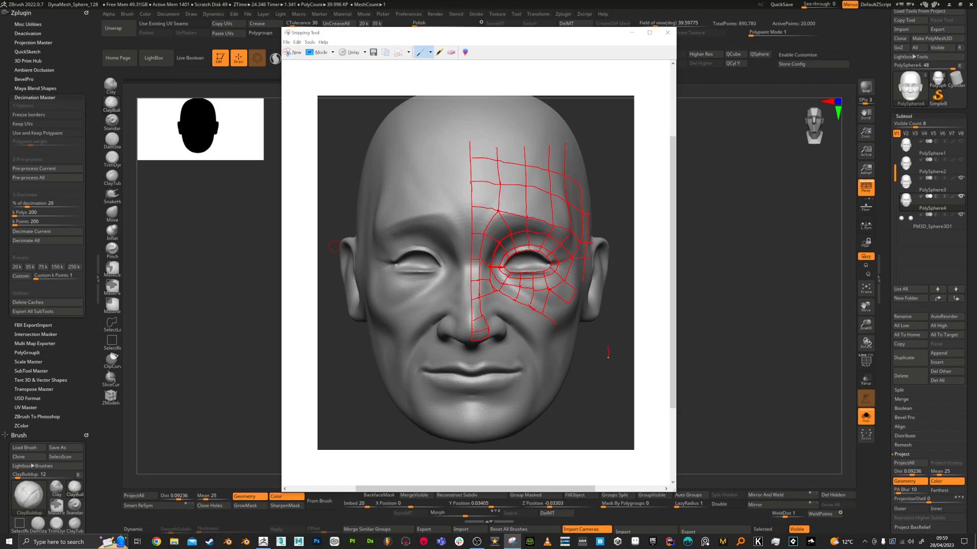
{"action": "left_click_drag", "start_coordinate": [609, 349], "coordinate": [602, 371]}
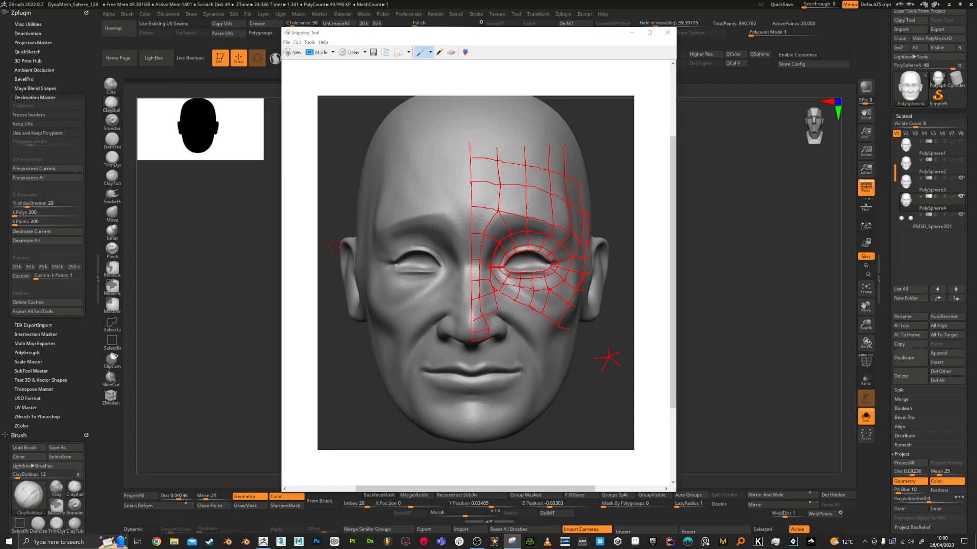
Step: Draw a large loop from the nose around the mouth and chin, plus loops around the nostrils and lips
{"action": "left_click_drag", "start_coordinate": [516, 300], "coordinate": [511, 314]}
{"action": "left_click_drag", "start_coordinate": [536, 343], "coordinate": [536, 406]}
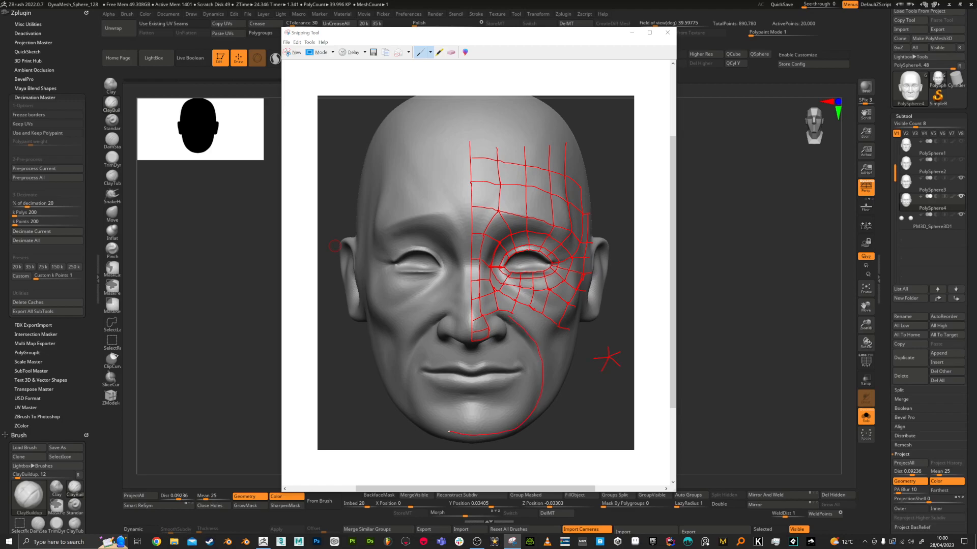
{"action": "mouse_move", "coordinate": [406, 378]}
{"action": "left_mouse_down"}
{"action": "mouse_move", "coordinate": [418, 338]}
{"action": "mouse_move", "coordinate": [456, 307]}
{"action": "mouse_move", "coordinate": [435, 326]}
{"action": "mouse_move", "coordinate": [458, 348]}
{"action": "mouse_move", "coordinate": [502, 345]}
{"action": "mouse_move", "coordinate": [489, 314]}
{"action": "left_mouse_up"}
{"action": "mouse_move", "coordinate": [441, 352]}
{"action": "left_mouse_down"}
{"action": "mouse_move", "coordinate": [419, 360]}
{"action": "mouse_move", "coordinate": [432, 387]}
{"action": "left_mouse_up"}
{"action": "mouse_move", "coordinate": [496, 392]}
{"action": "left_mouse_down"}
{"action": "mouse_move", "coordinate": [533, 365]}
{"action": "mouse_move", "coordinate": [432, 355]}
{"action": "left_mouse_up"}
Step: Fill the chin, mouth corner and nostril areas with crossing topology lines inside the large mouth loop
{"action": "left_click_drag", "start_coordinate": [474, 408], "coordinate": [476, 431]}
{"action": "left_click_drag", "start_coordinate": [538, 365], "coordinate": [537, 385]}
{"action": "mouse_move", "coordinate": [486, 407]}
{"action": "left_mouse_down"}
{"action": "mouse_move", "coordinate": [488, 435]}
{"action": "mouse_move", "coordinate": [499, 412]}
{"action": "mouse_move", "coordinate": [496, 425]}
{"action": "mouse_move", "coordinate": [533, 396]}
{"action": "left_mouse_up"}
{"action": "left_click_drag", "start_coordinate": [493, 422], "coordinate": [535, 399]}
{"action": "left_click_drag", "start_coordinate": [536, 360], "coordinate": [491, 335]}
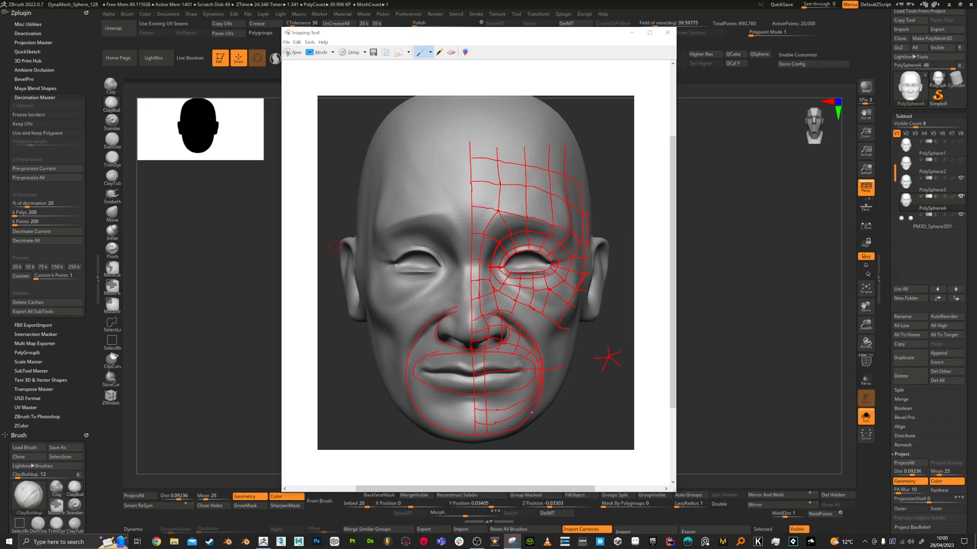
{"action": "left_click_drag", "start_coordinate": [503, 396], "coordinate": [504, 429]}
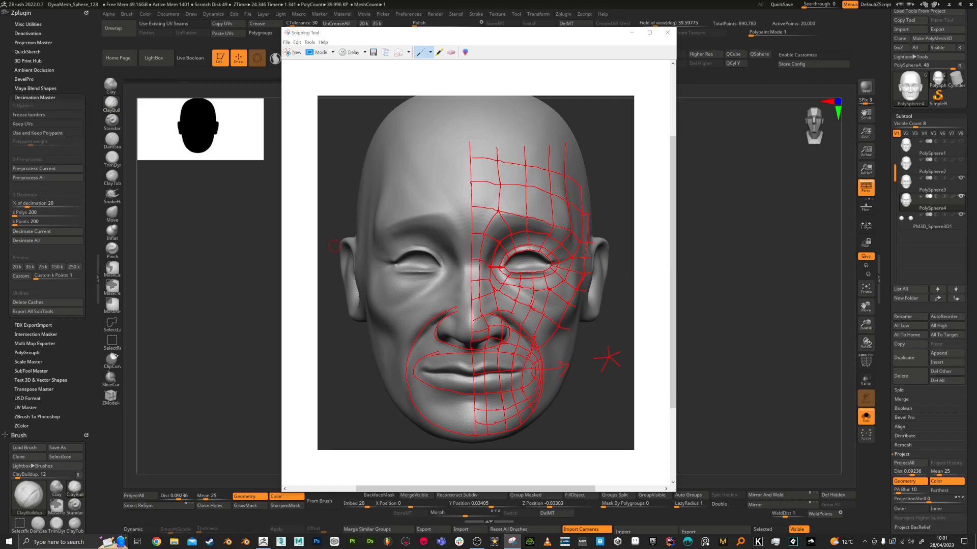
Step: Mark the topology poles above the inner brow, below the eye and at the outer eye
{"action": "left_click_drag", "start_coordinate": [503, 205], "coordinate": [498, 217]}
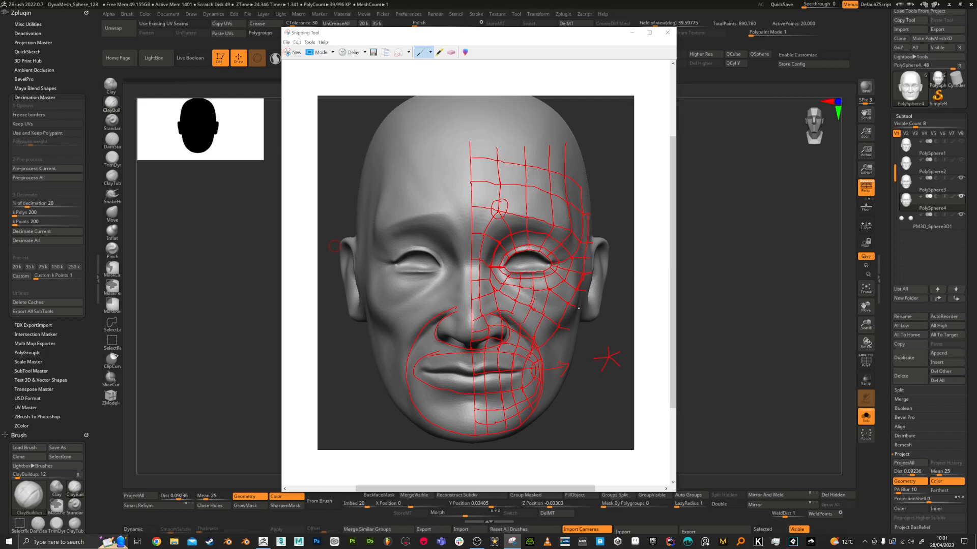
{"action": "left_click_drag", "start_coordinate": [552, 284], "coordinate": [557, 280]}
{"action": "left_click_drag", "start_coordinate": [574, 256], "coordinate": [566, 251]}
Step: Extend the forehead topology grid up over the crown of the head
{"action": "mouse_move", "coordinate": [496, 128]}
{"action": "left_mouse_down"}
{"action": "mouse_move", "coordinate": [522, 134]}
{"action": "mouse_move", "coordinate": [475, 105]}
{"action": "mouse_move", "coordinate": [470, 148]}
{"action": "left_mouse_up"}
{"action": "mouse_move", "coordinate": [472, 104]}
{"action": "left_mouse_down"}
{"action": "mouse_move", "coordinate": [518, 108]}
{"action": "mouse_move", "coordinate": [524, 135]}
{"action": "mouse_move", "coordinate": [548, 137]}
{"action": "mouse_move", "coordinate": [546, 108]}
{"action": "mouse_move", "coordinate": [547, 136]}
{"action": "left_mouse_up"}
{"action": "mouse_move", "coordinate": [470, 88]}
{"action": "left_mouse_down"}
{"action": "mouse_move", "coordinate": [472, 105]}
{"action": "mouse_move", "coordinate": [516, 107]}
{"action": "mouse_move", "coordinate": [563, 134]}
{"action": "mouse_move", "coordinate": [561, 115]}
{"action": "left_mouse_up"}
{"action": "left_click_drag", "start_coordinate": [559, 115], "coordinate": [564, 142]}
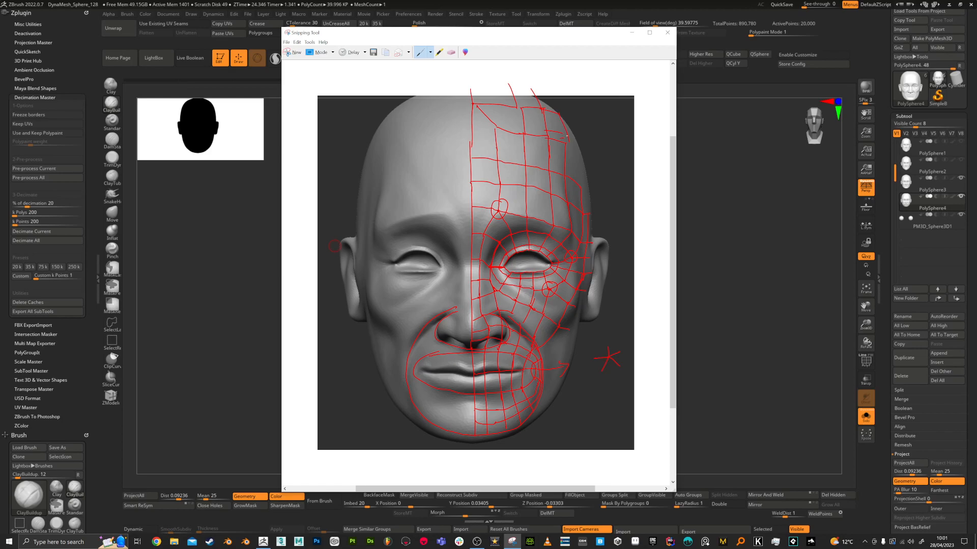